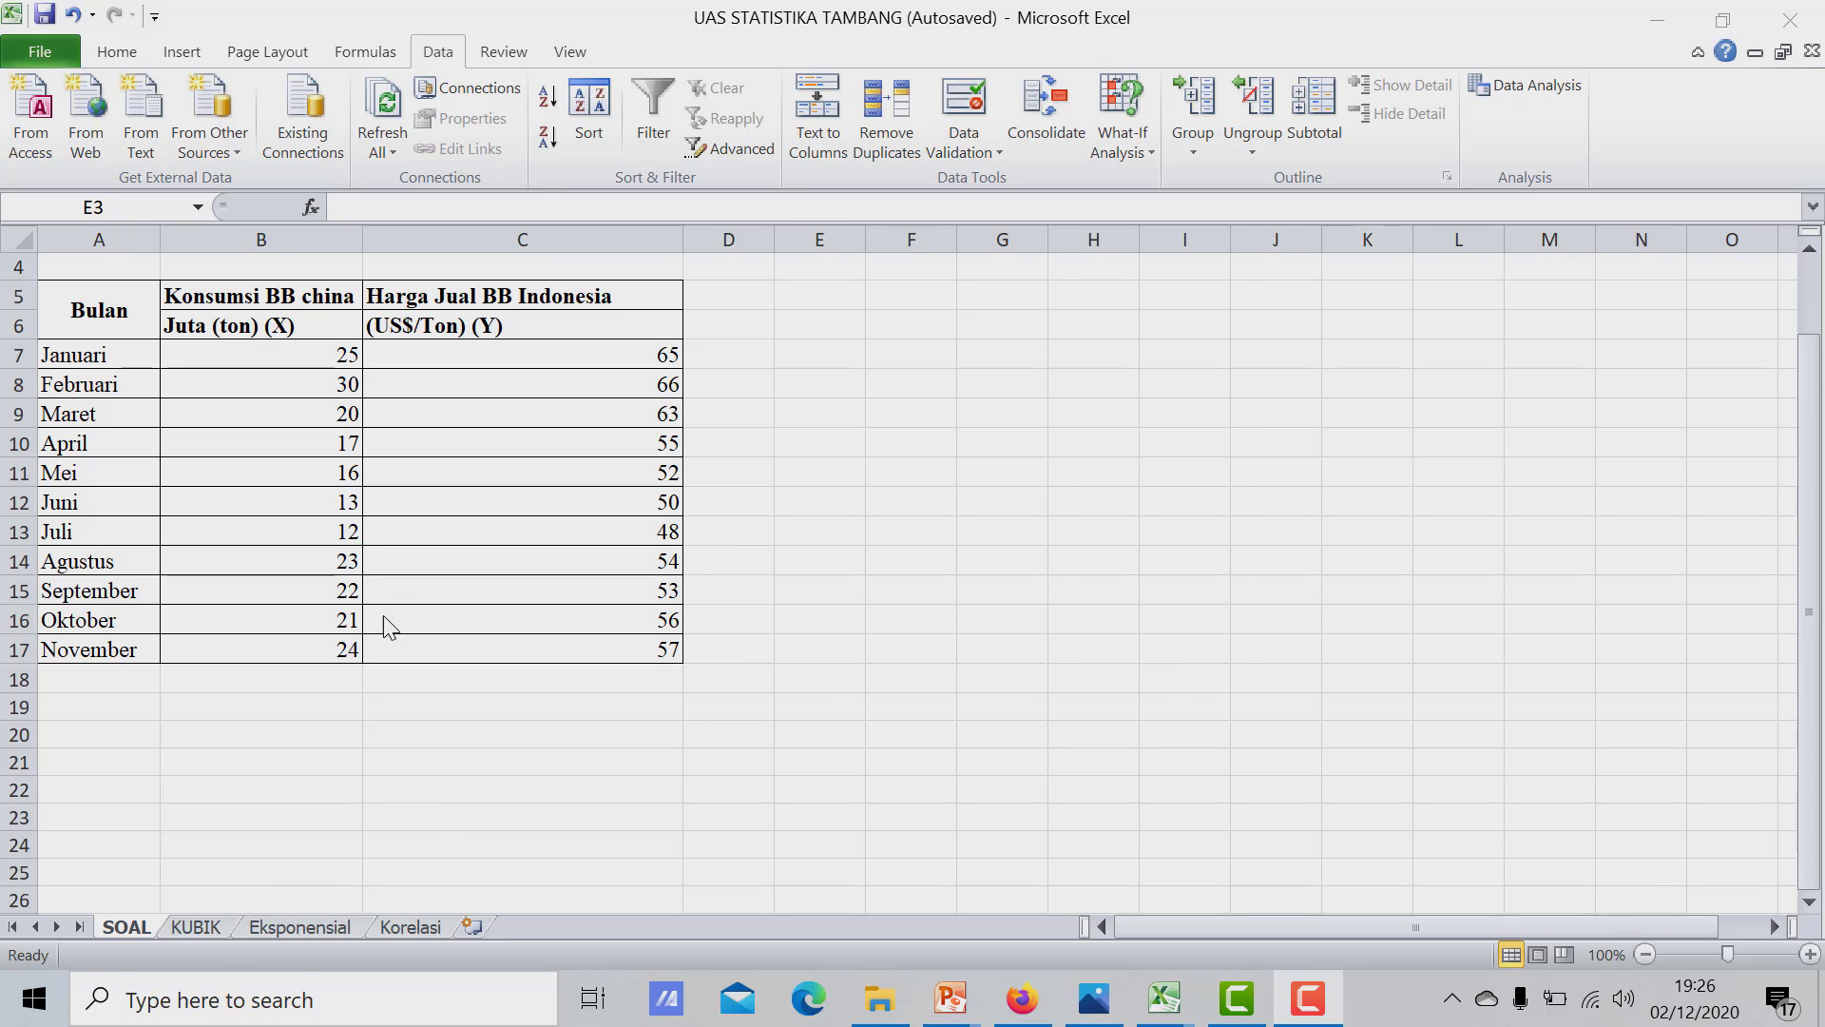
Review the monthly consumption and price data on the SOAL sheet, and open the KUBIK sheet
{"action": "left_click", "coordinate": [1810, 423]}
{"action": "scroll", "coordinate": [1808, 319], "scroll_direction": "up", "scroll_amount": 1}
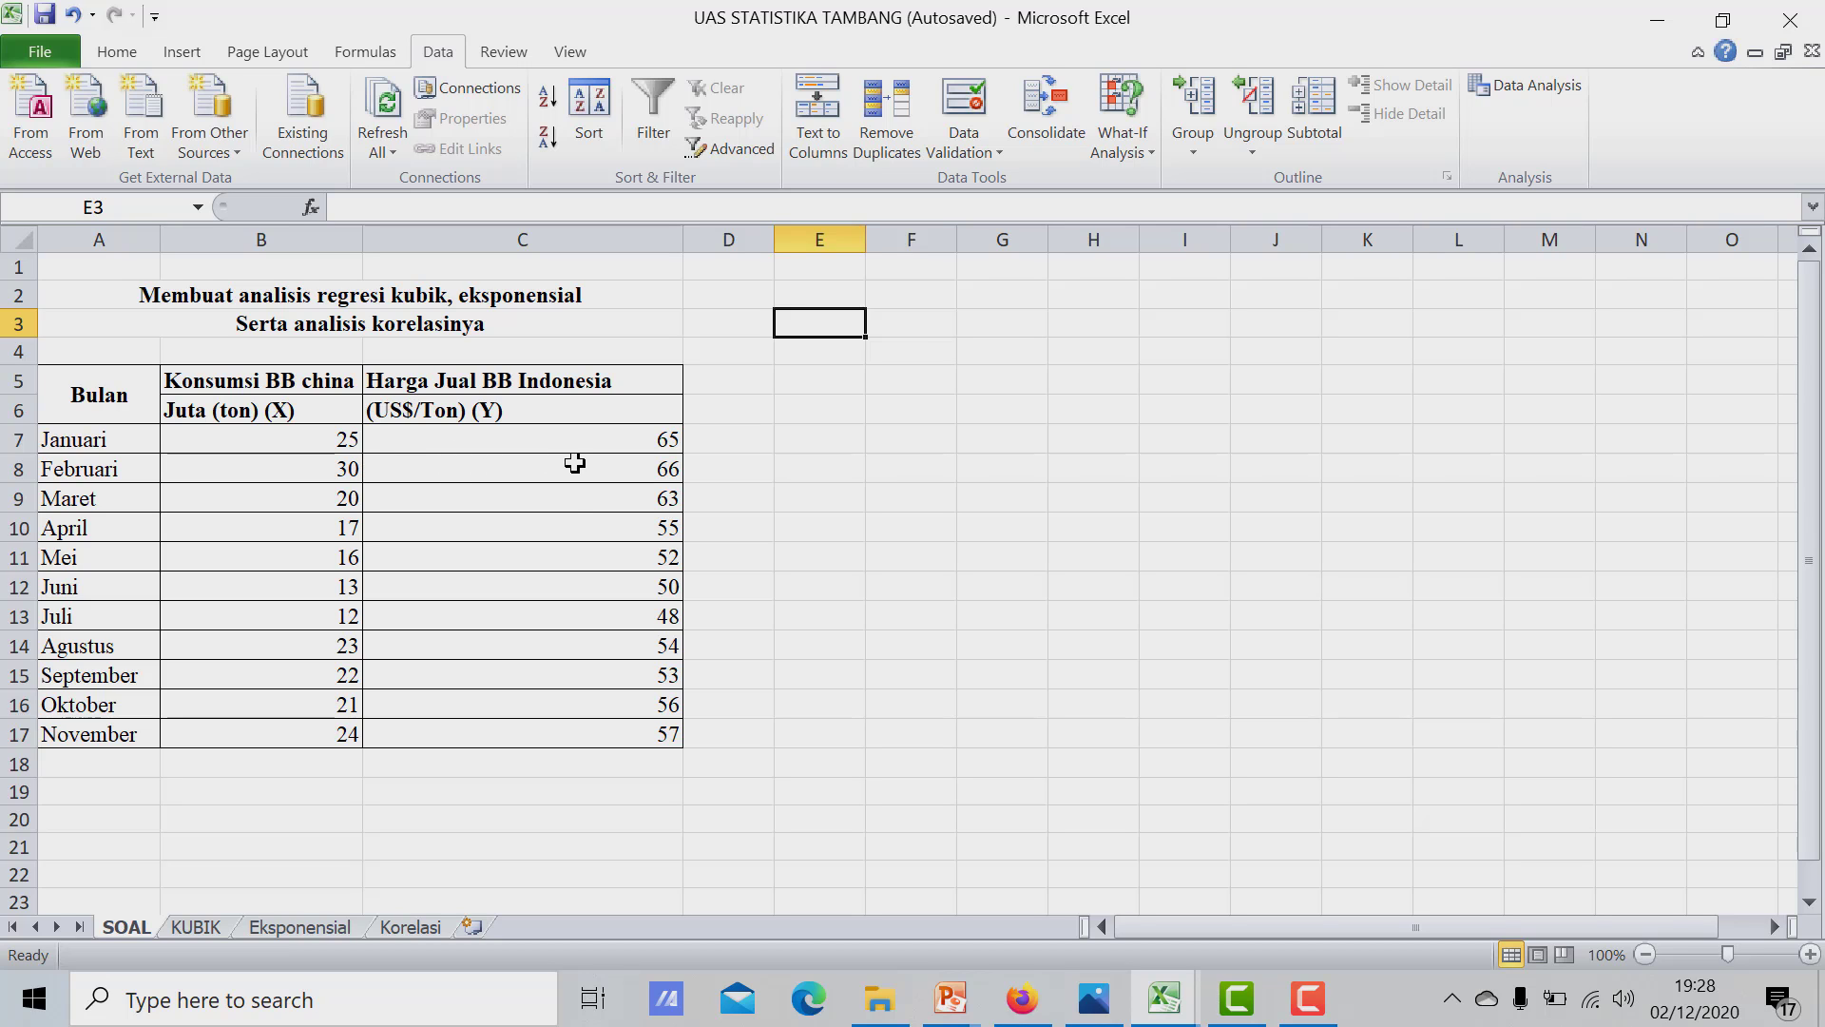
{"action": "scroll", "coordinate": [574, 463], "scroll_direction": "down", "scroll_amount": 1}
{"action": "scroll", "coordinate": [570, 526], "scroll_direction": "up", "scroll_amount": 1}
{"action": "left_click", "coordinate": [196, 927]}
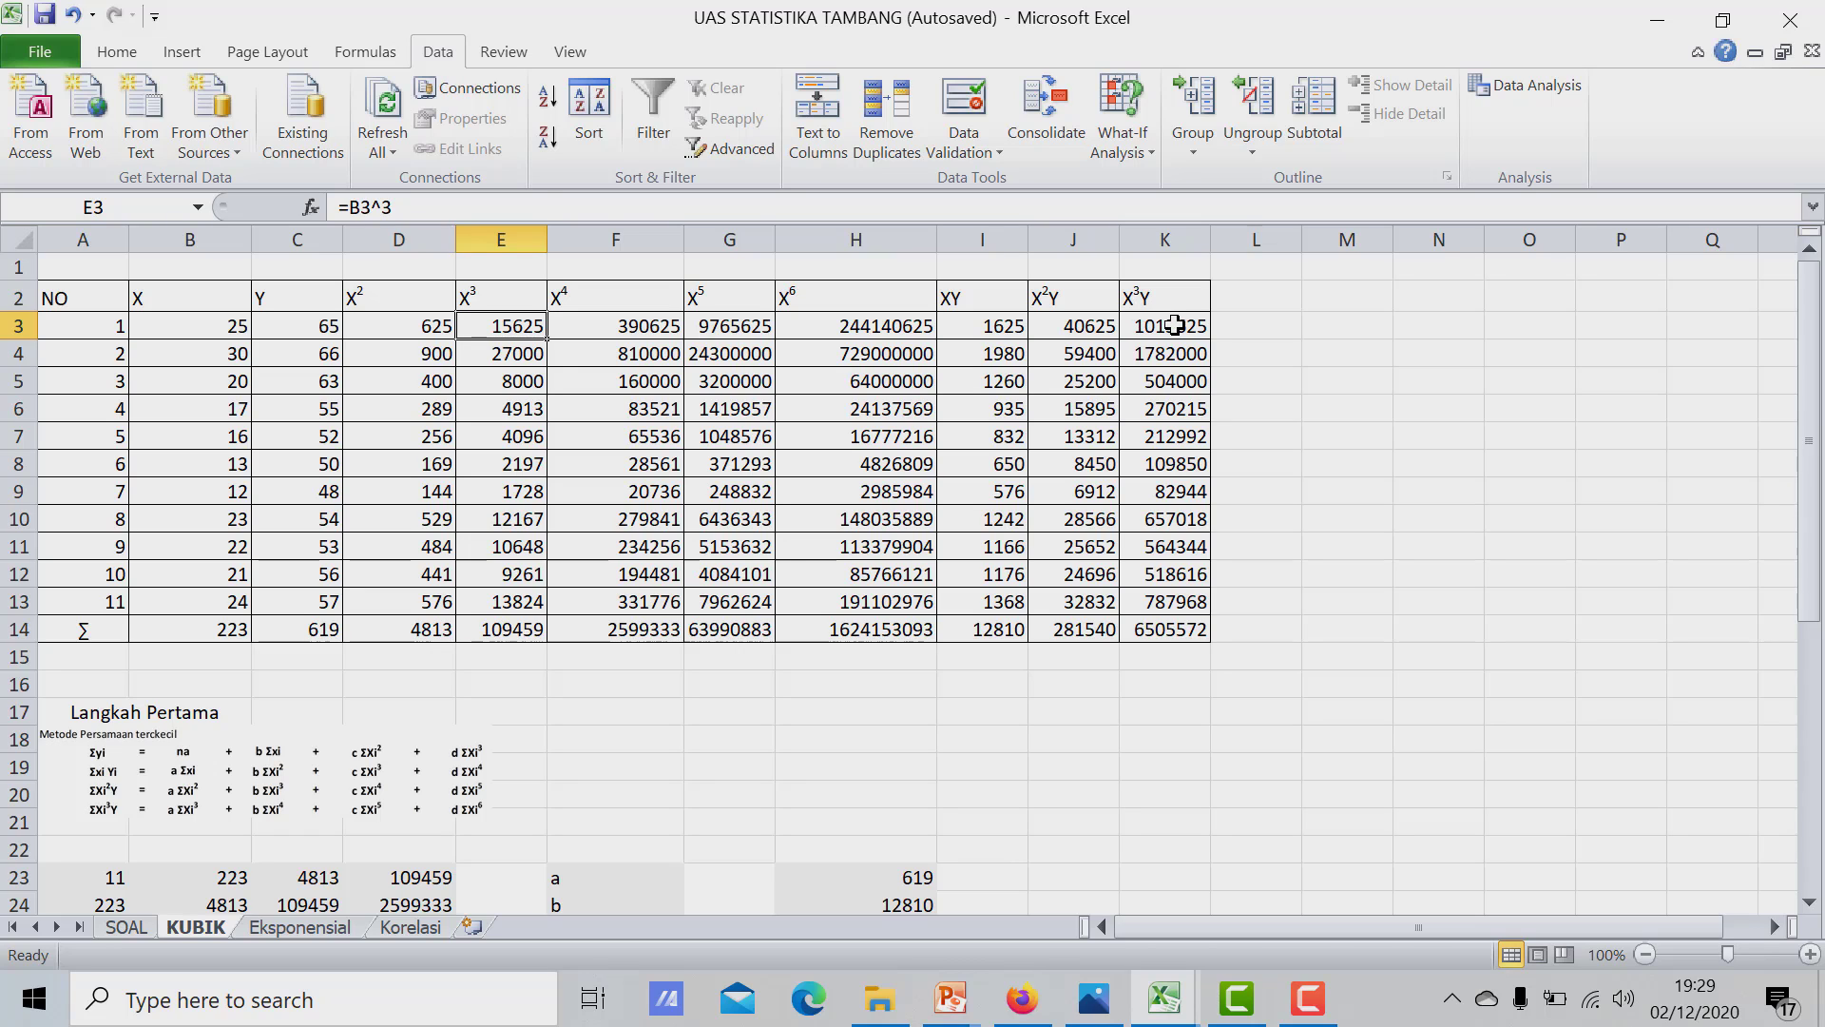
Check the X² formula =B3^2 in D3 and fill it down through D13
{"action": "double_click", "coordinate": [428, 325]}
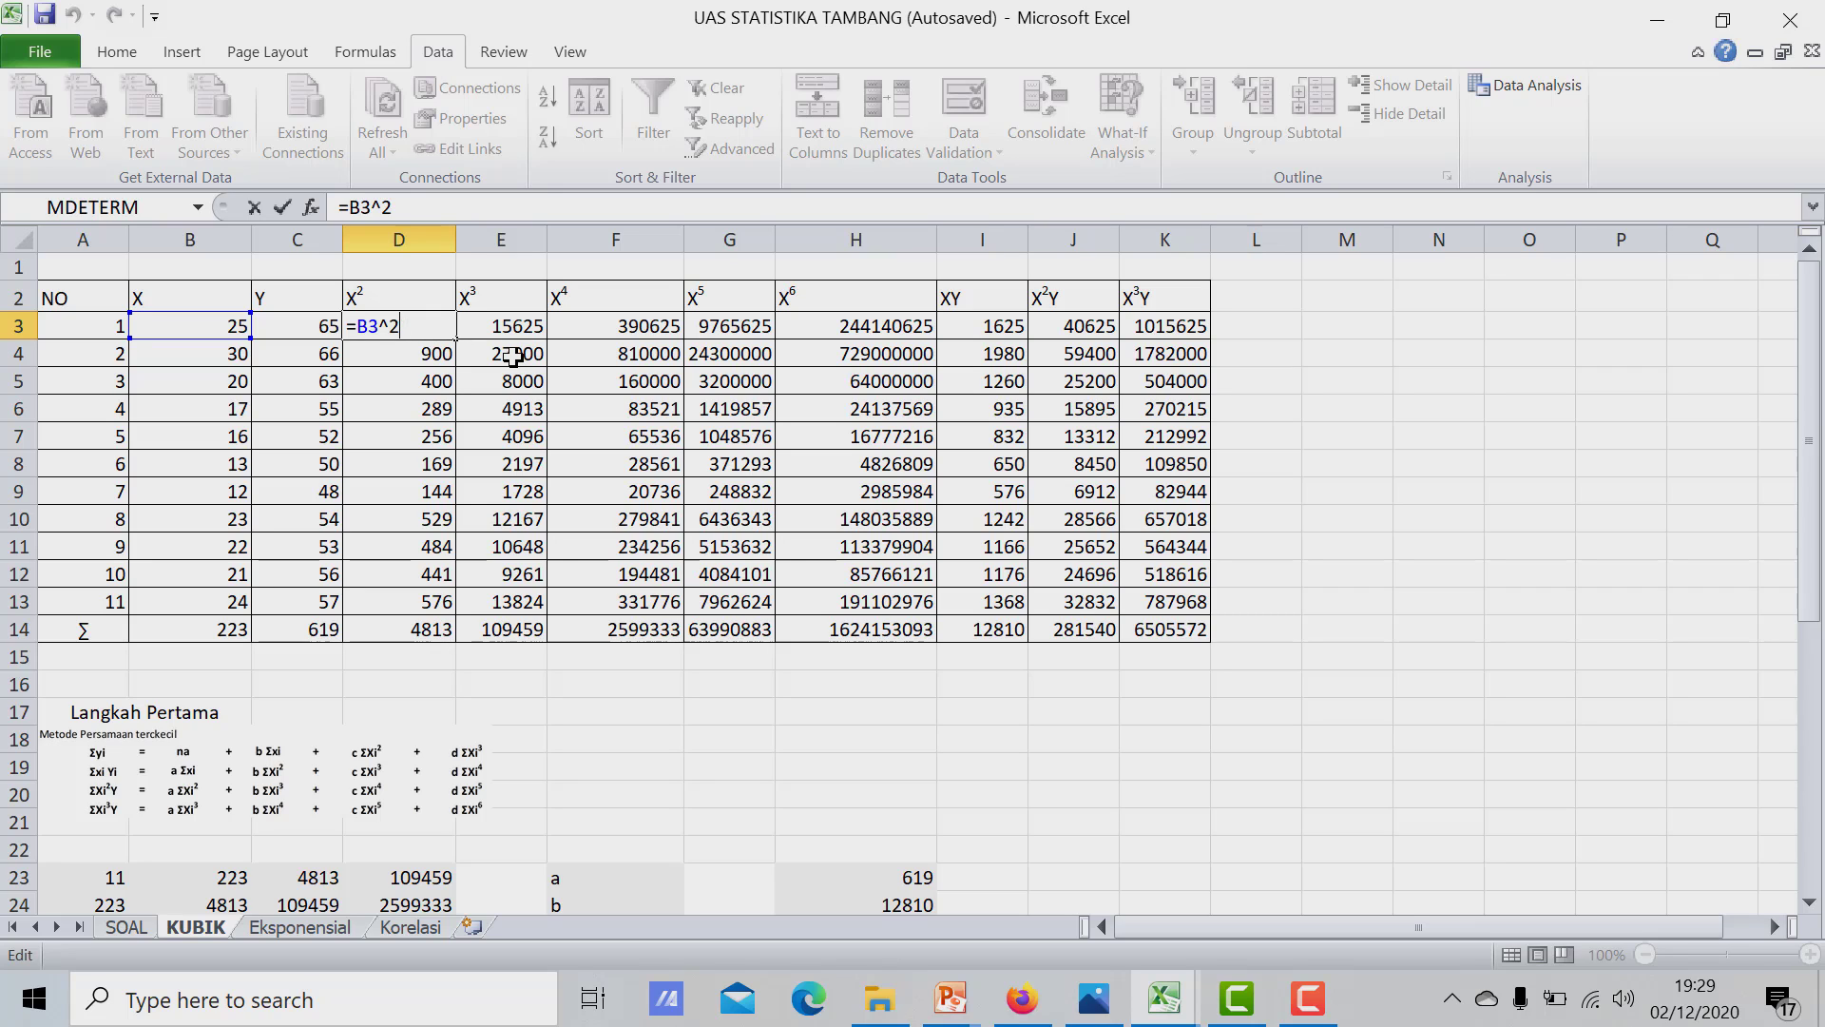
{"action": "key", "text": "Return"}
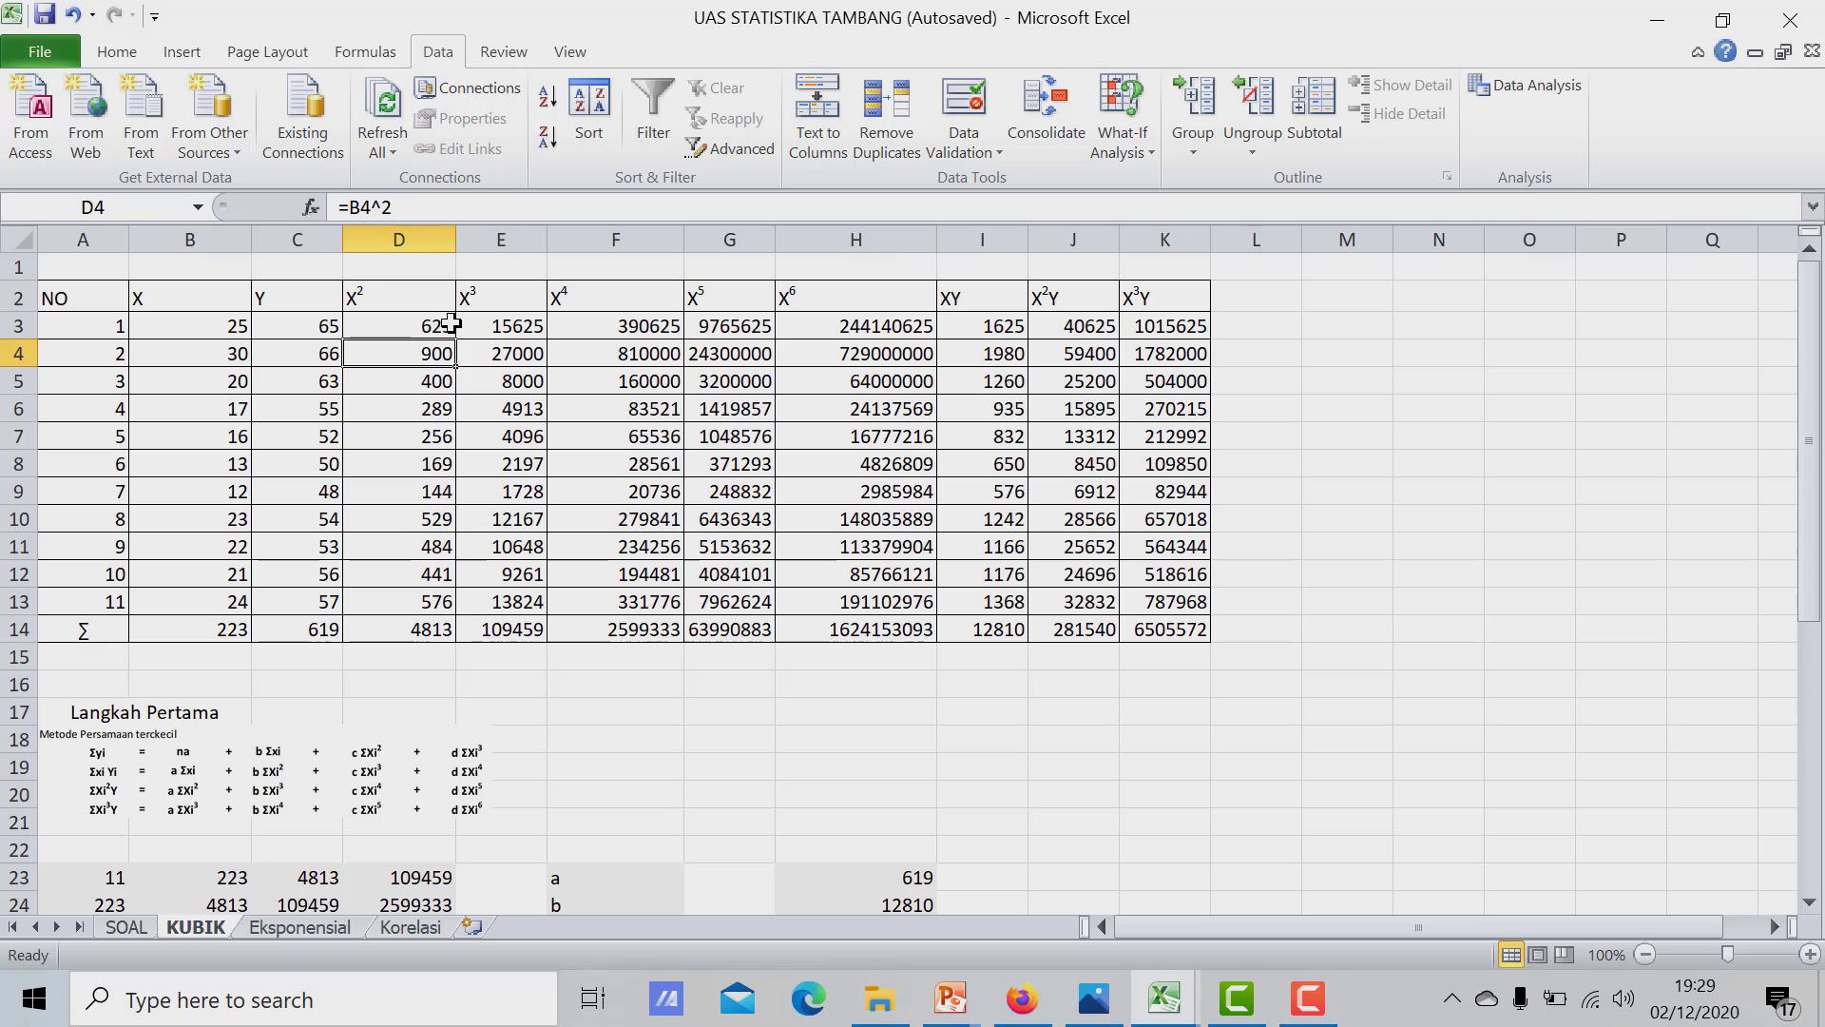
{"action": "left_click", "coordinate": [448, 327]}
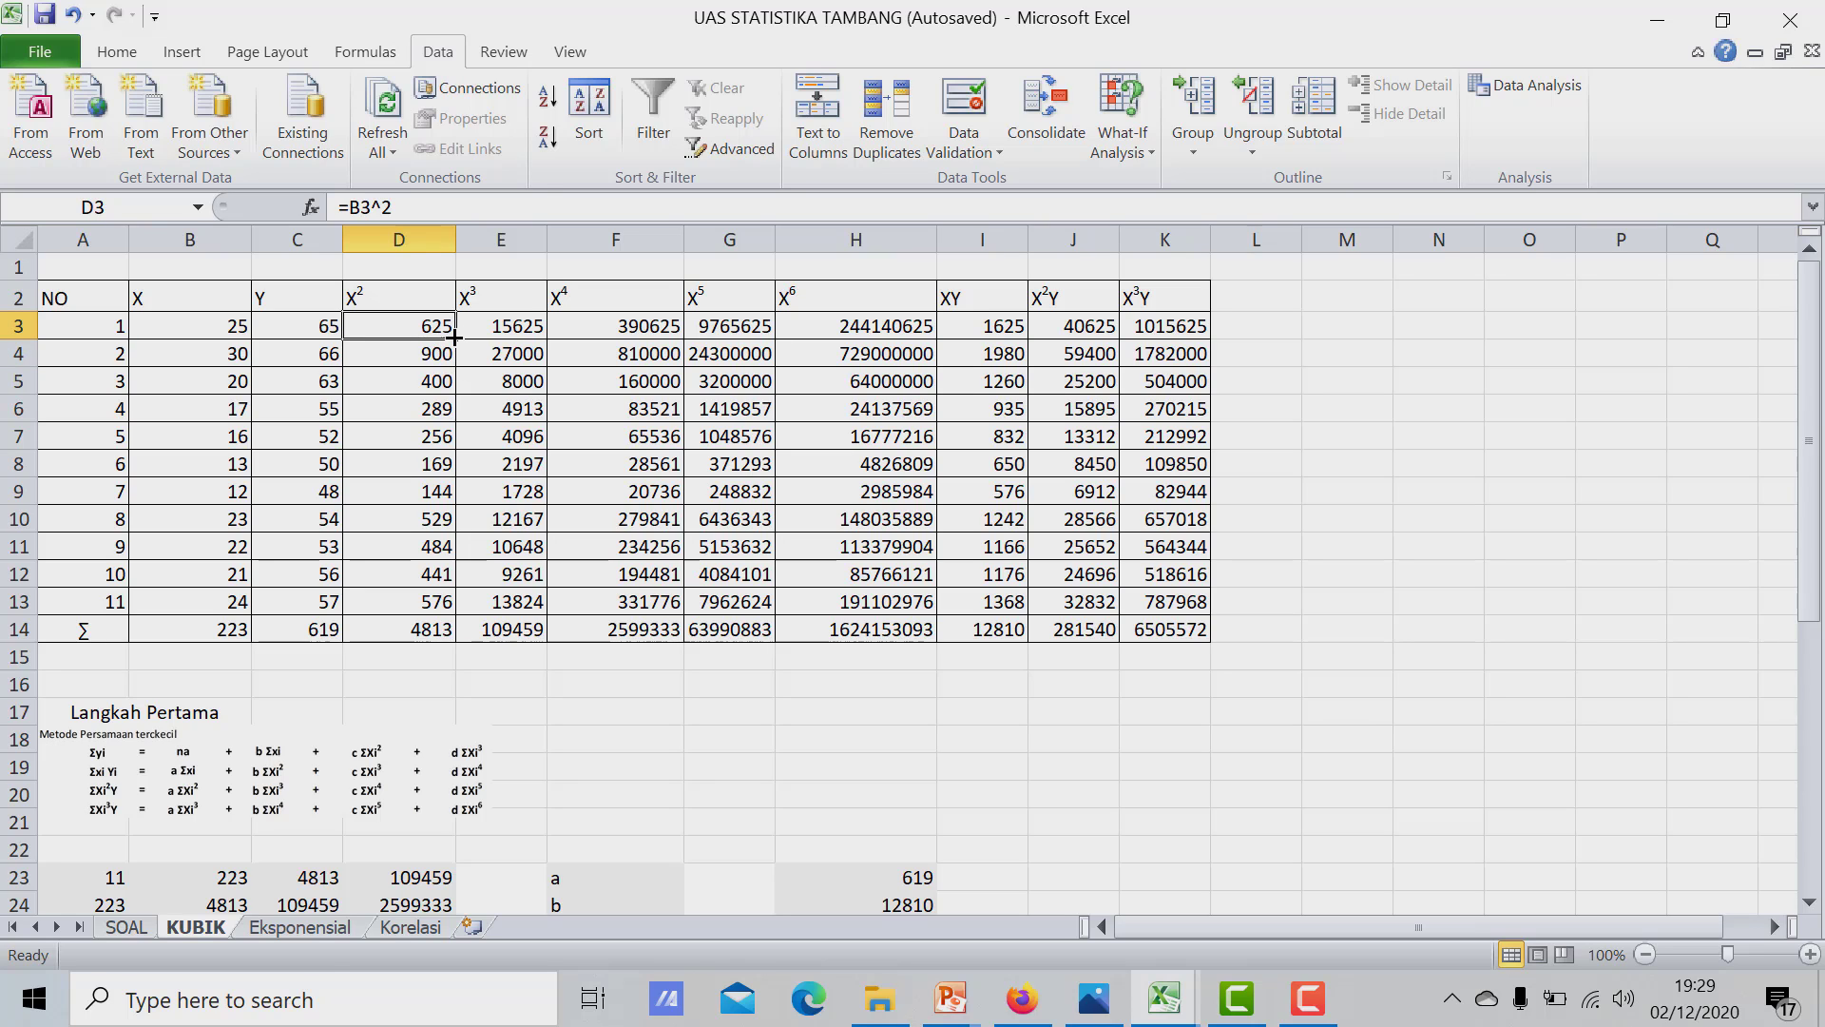
{"action": "left_click_drag", "start_coordinate": [457, 337], "coordinate": [443, 609]}
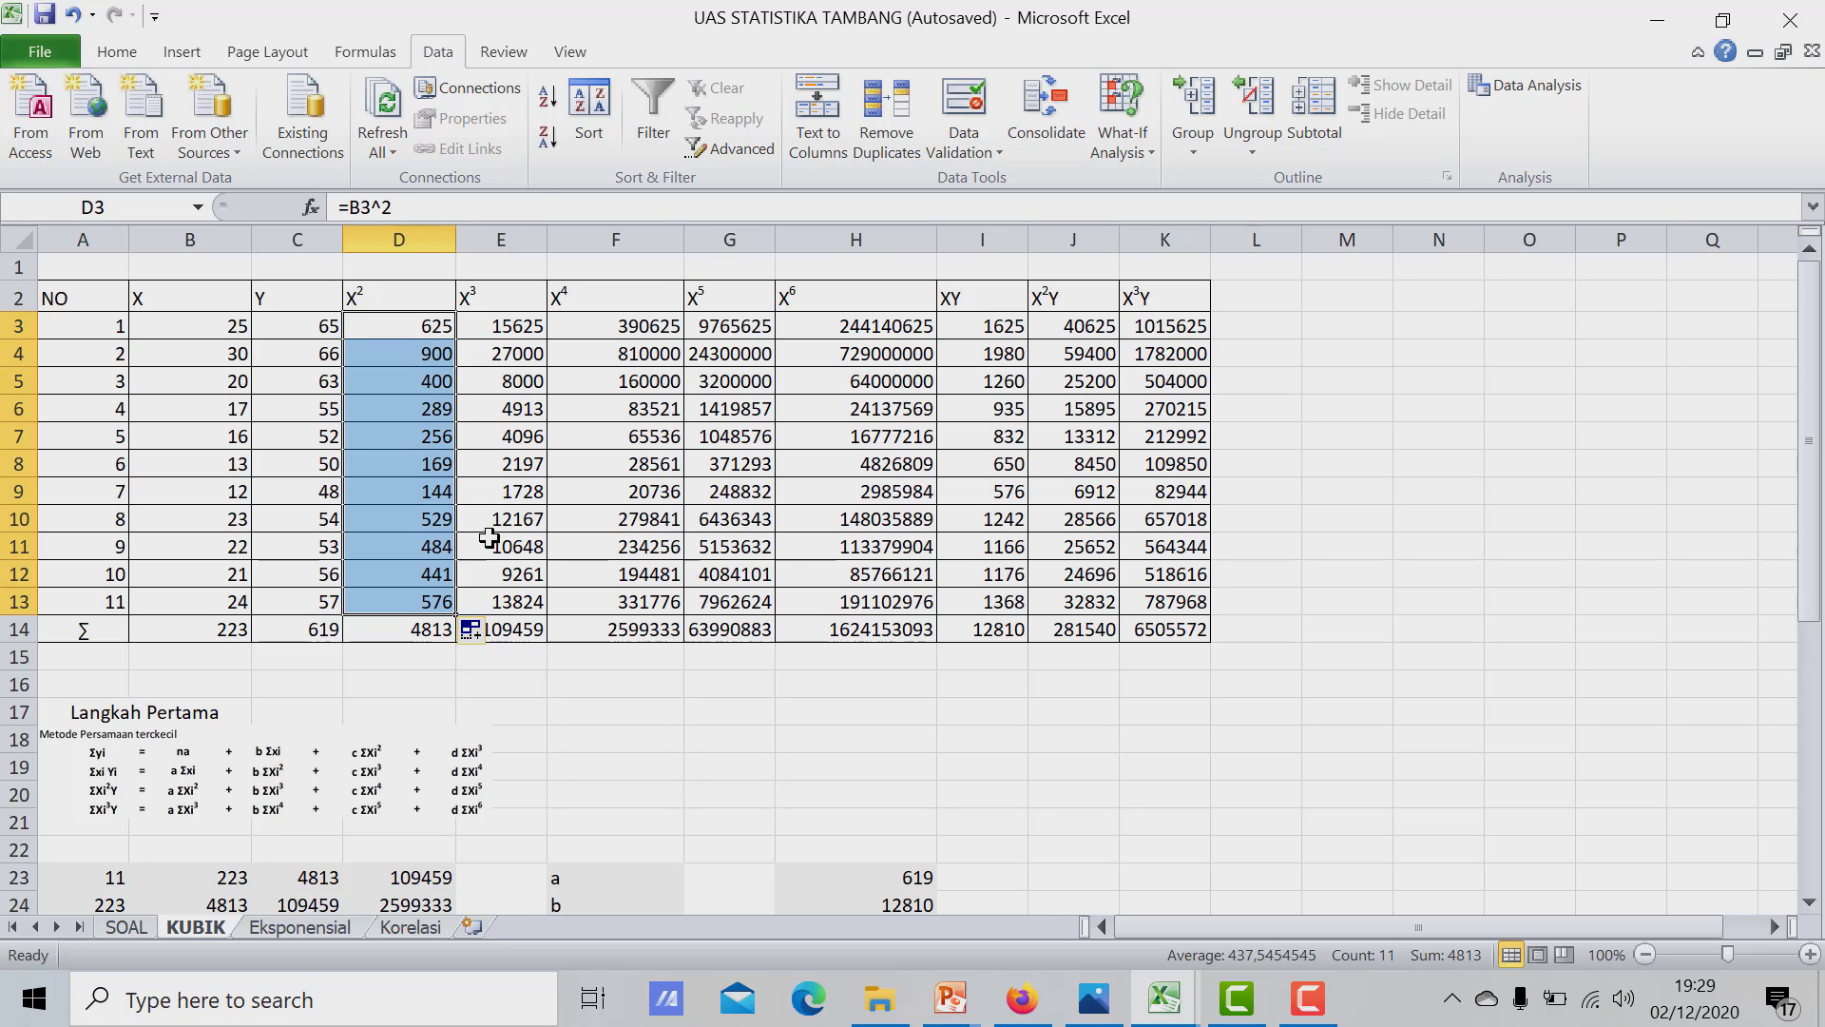
Inspect the formulas in the X⁴, X⁶ and XY columns, using F10, H3 and I3
{"action": "left_click", "coordinate": [622, 523]}
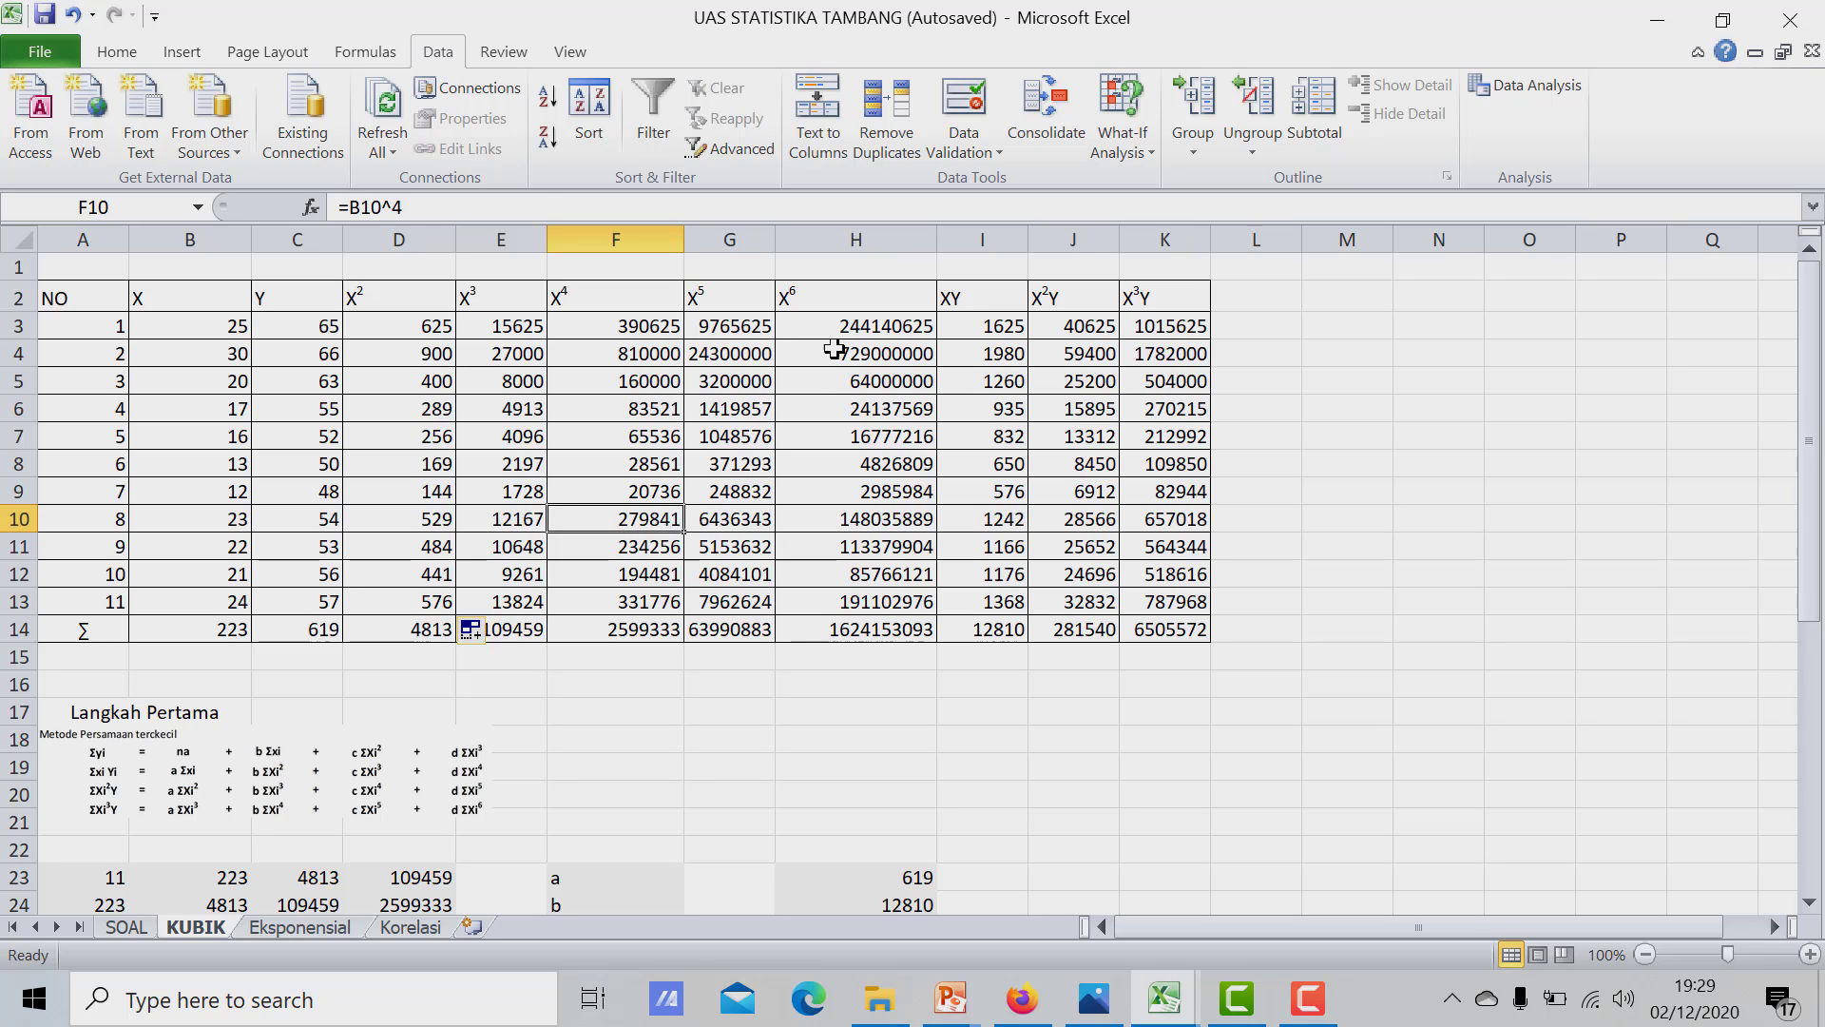
{"action": "left_click", "coordinate": [883, 328]}
{"action": "double_click", "coordinate": [884, 328]}
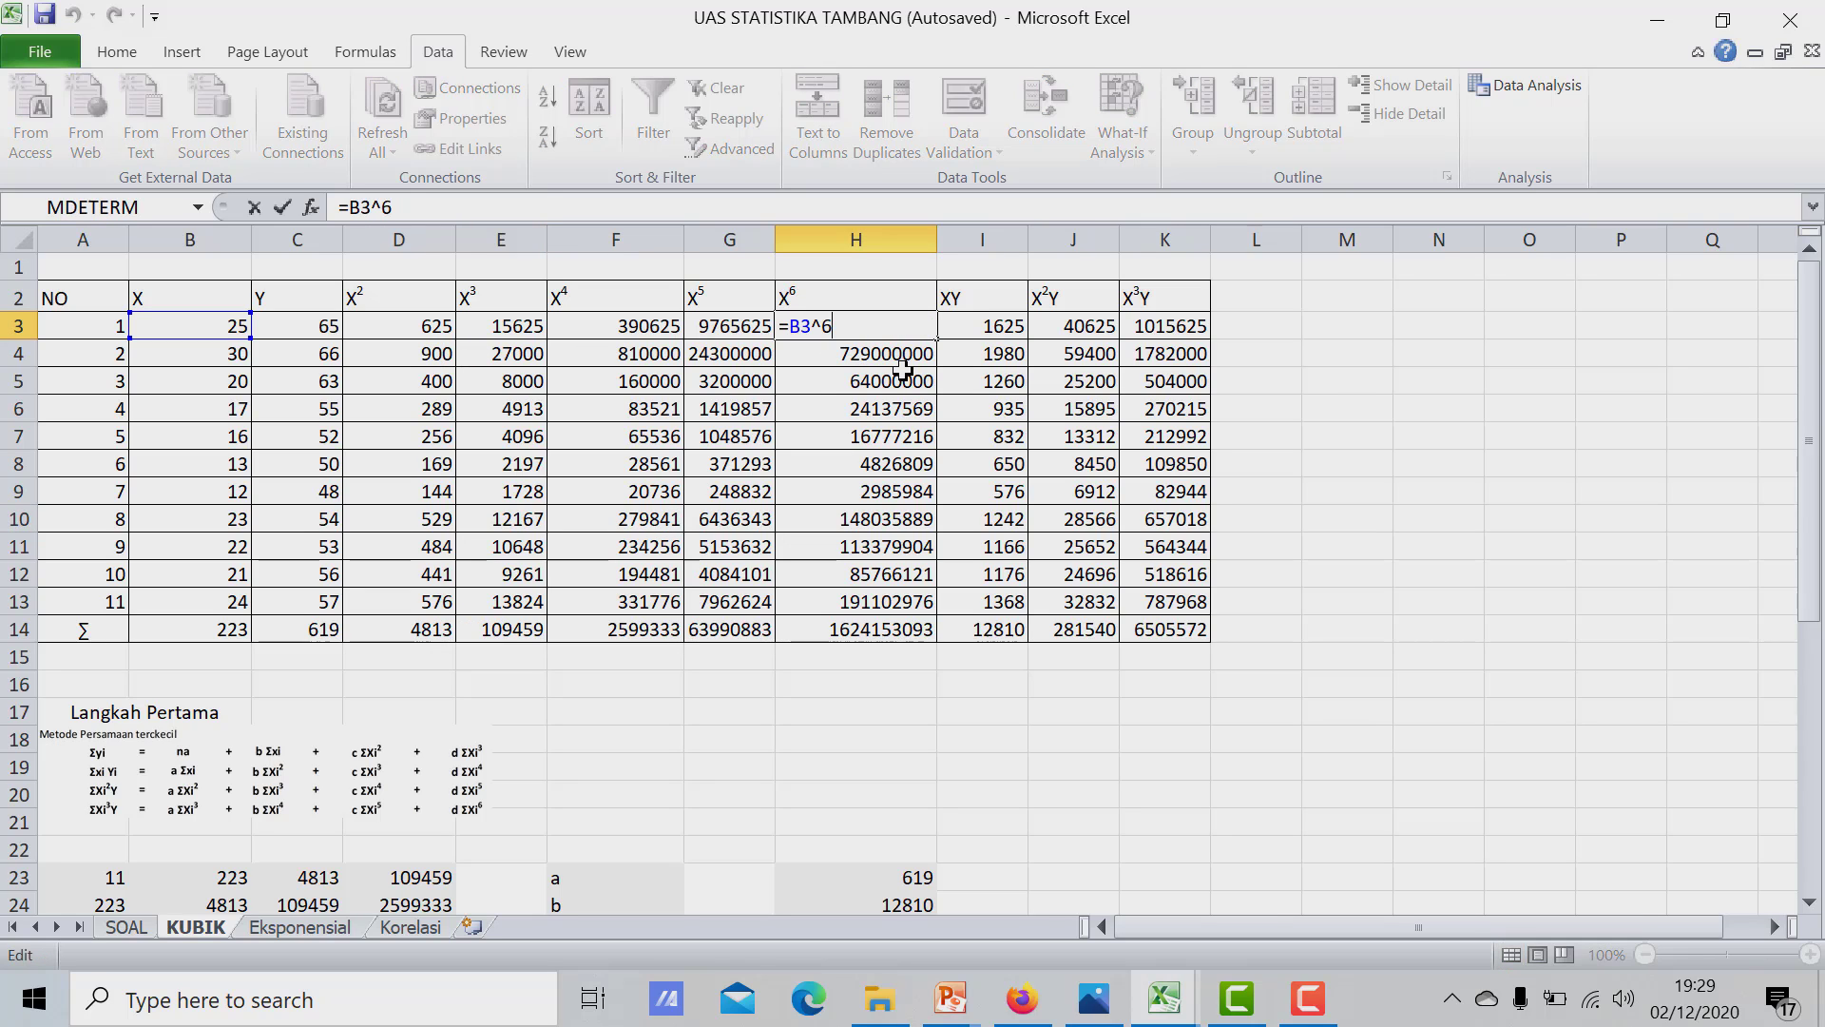
{"action": "key", "text": "Return"}
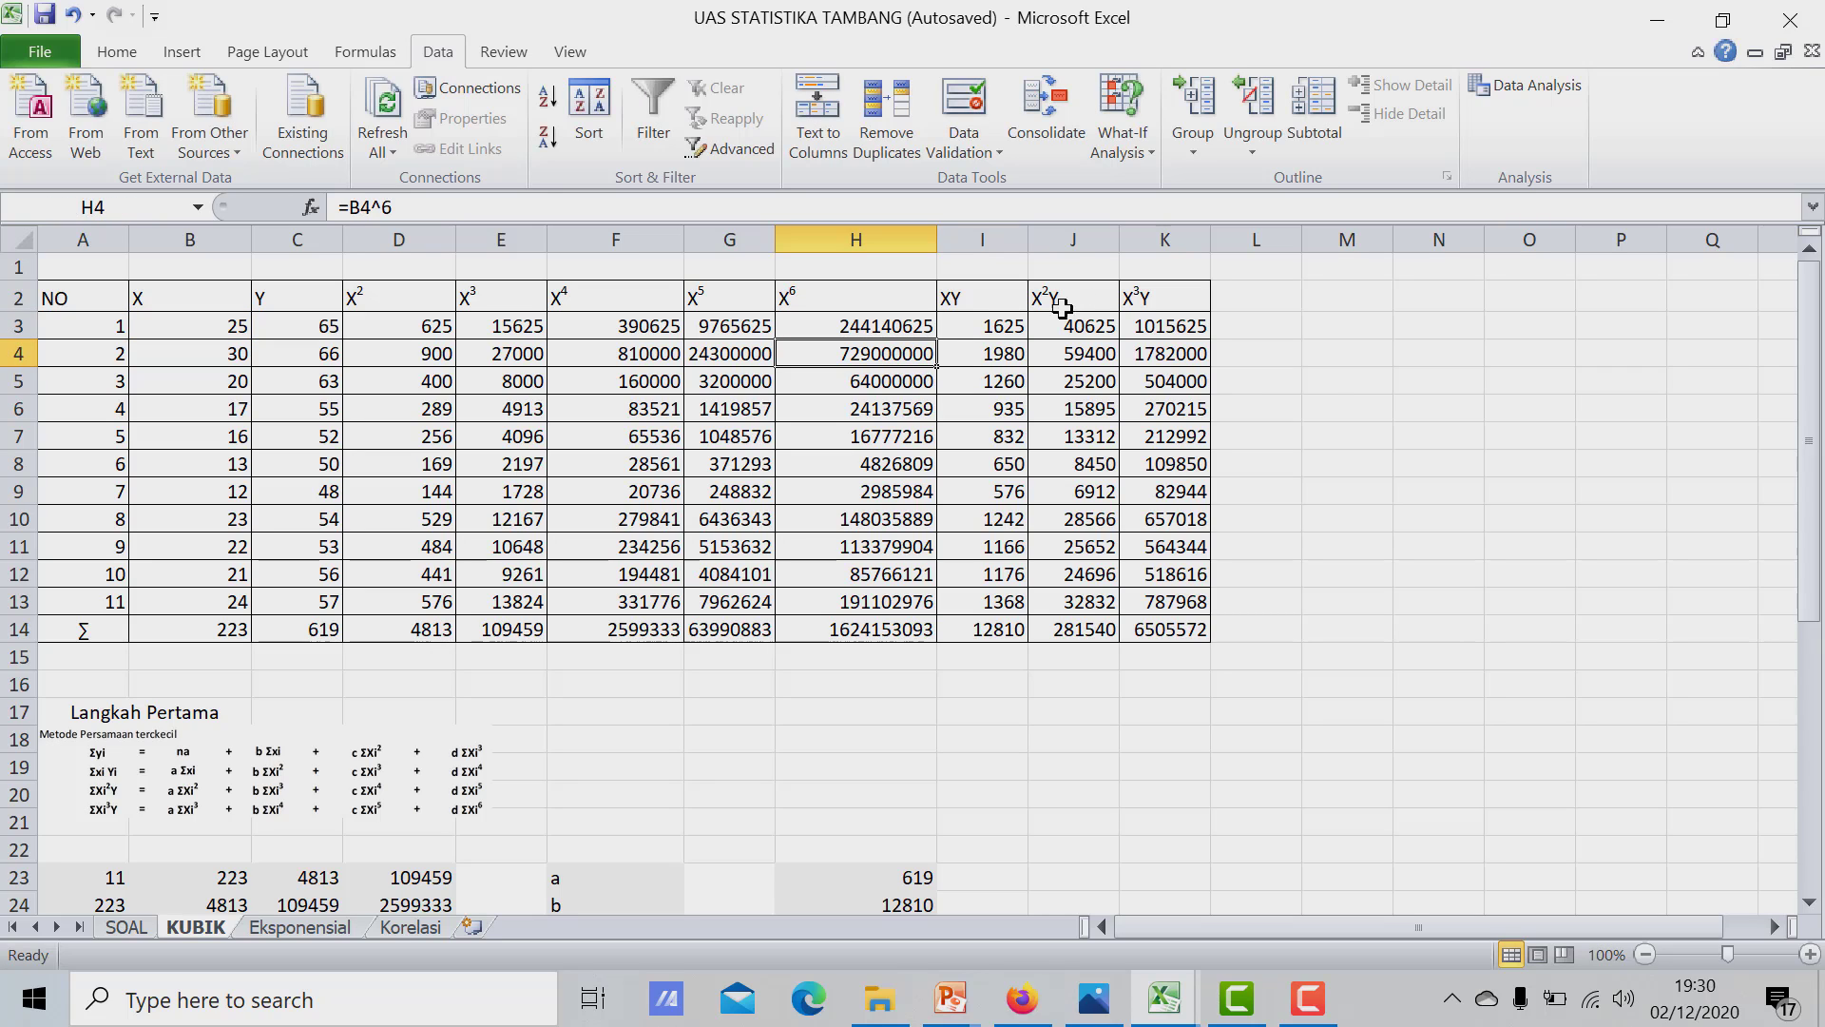
{"action": "double_click", "coordinate": [1005, 326]}
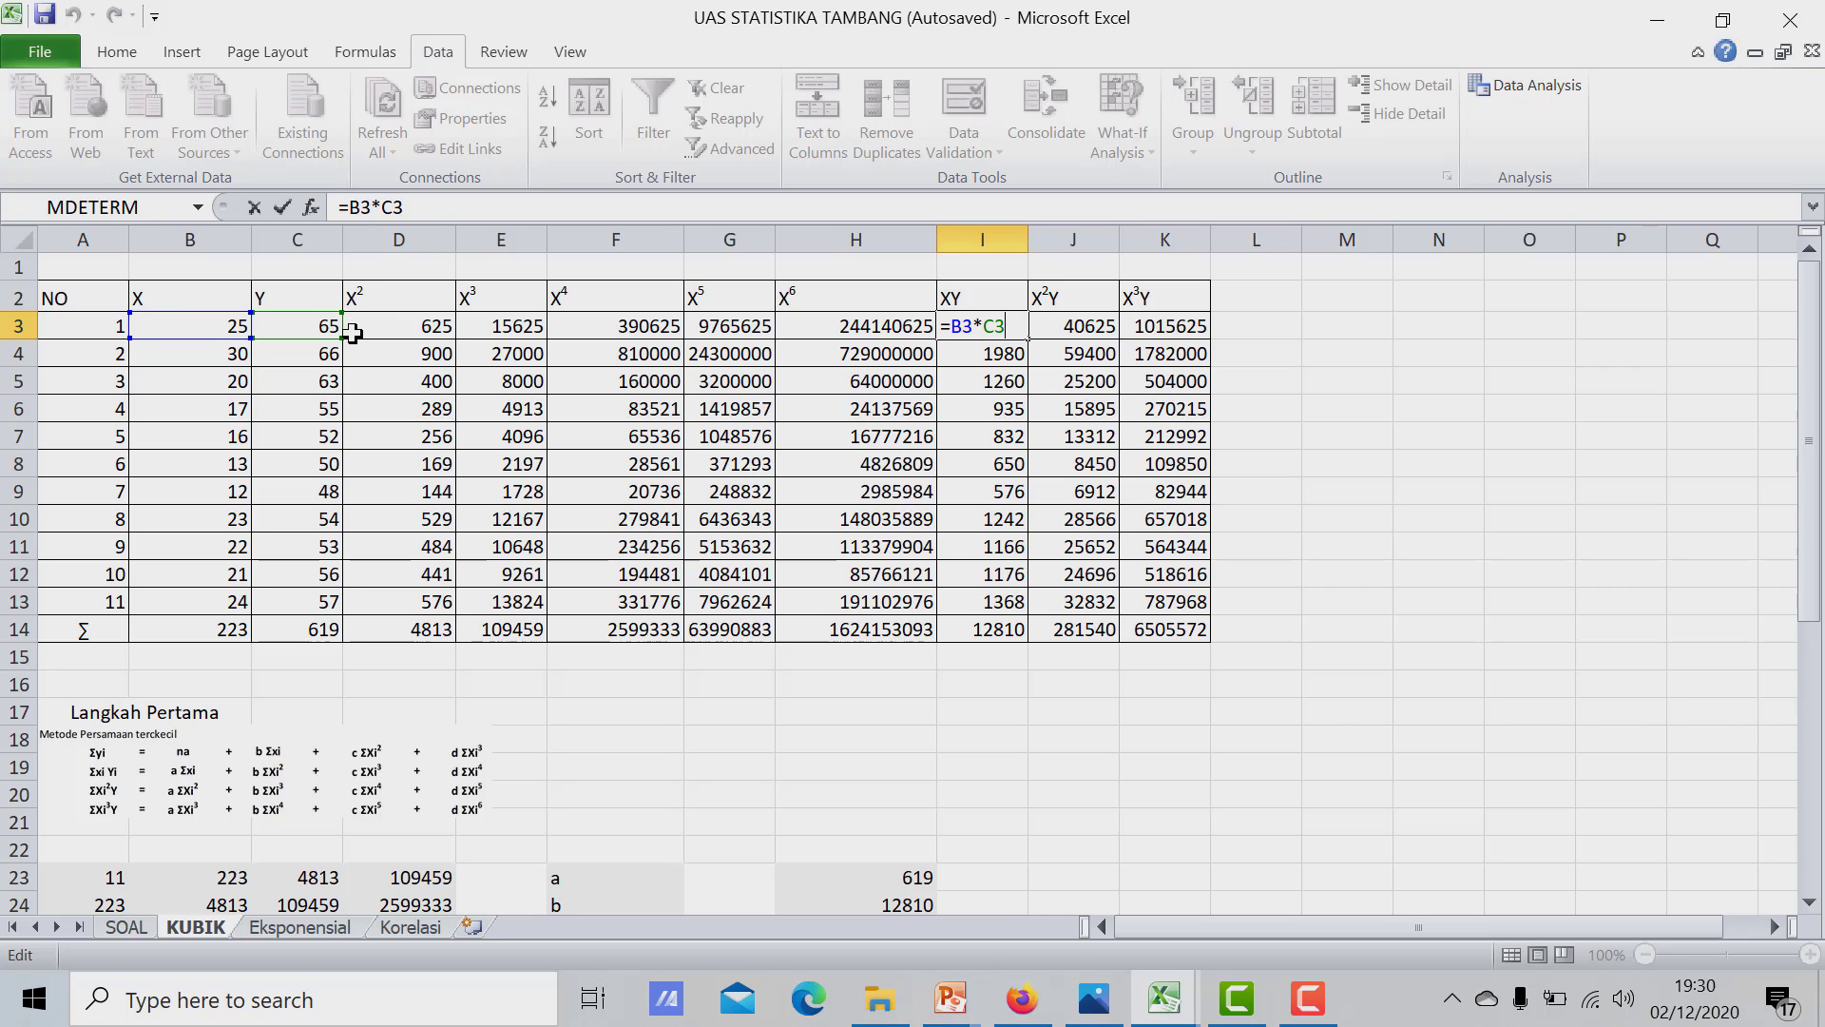
{"action": "key", "text": "Return"}
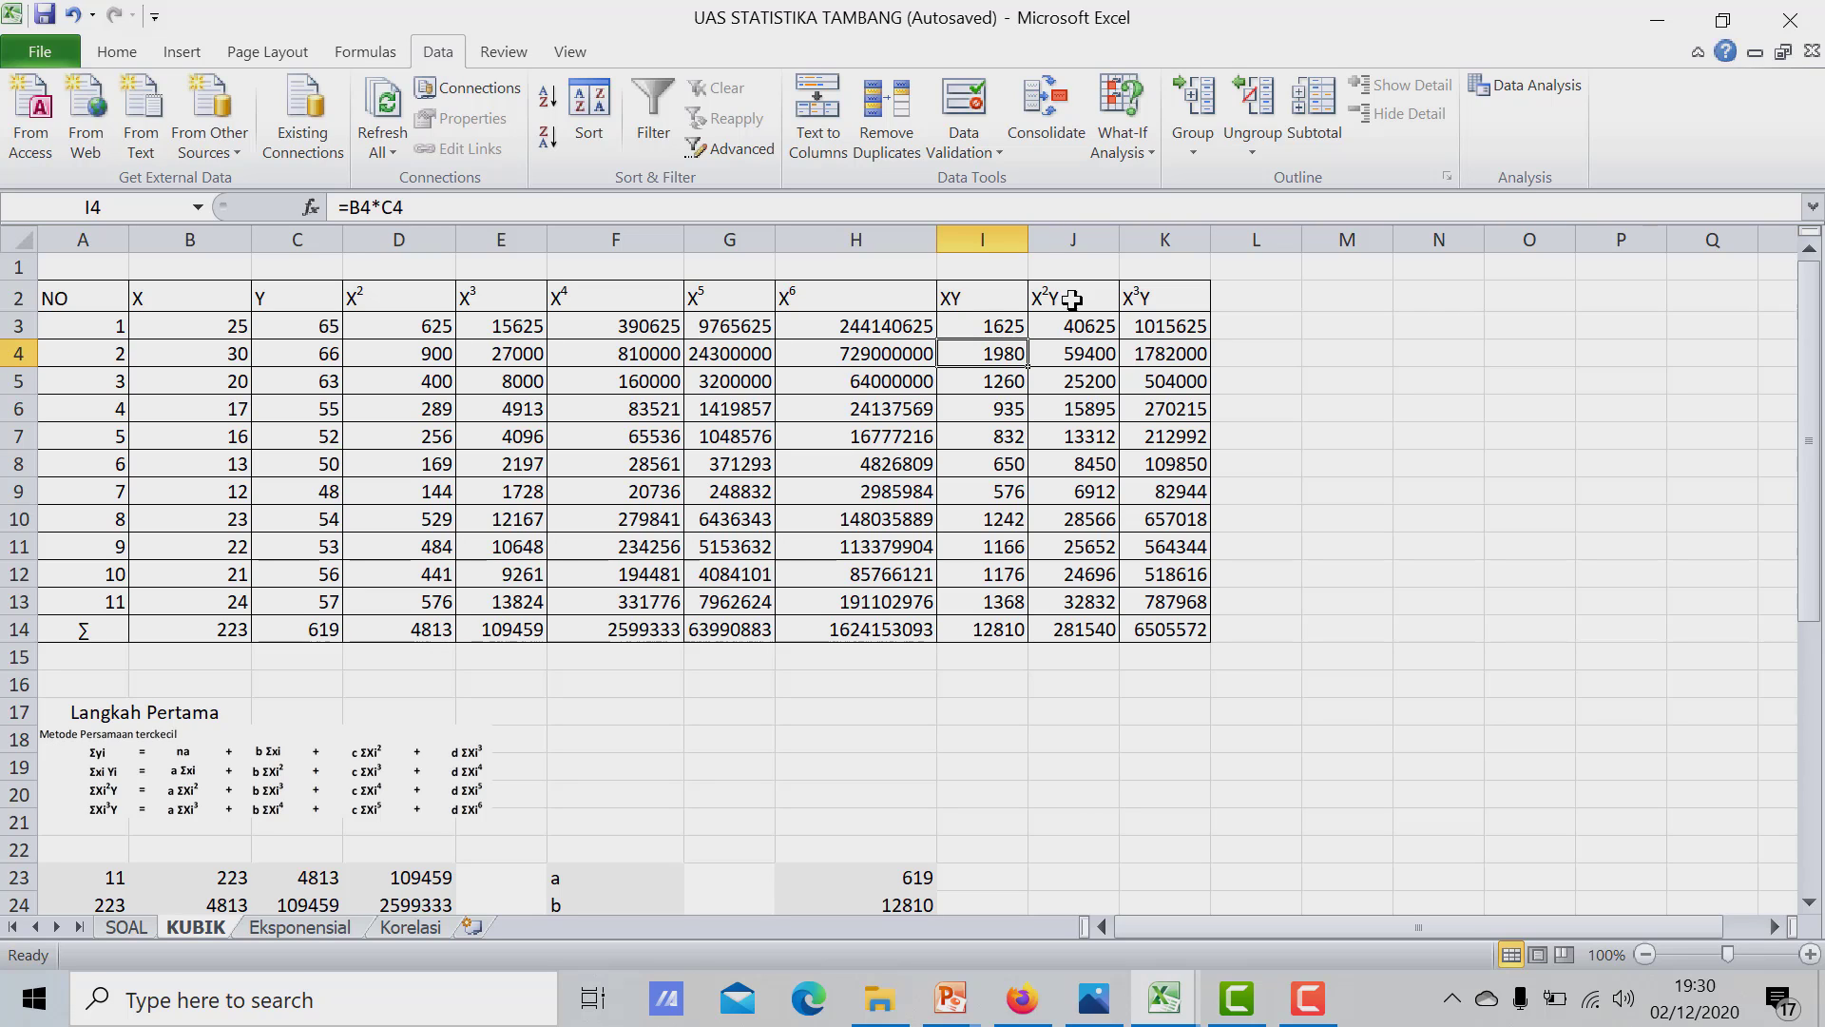
Check the X²Y formula =D3*C3 in J3 and fill it down through J13, and select K4 in the X³Y column
{"action": "double_click", "coordinate": [1099, 326]}
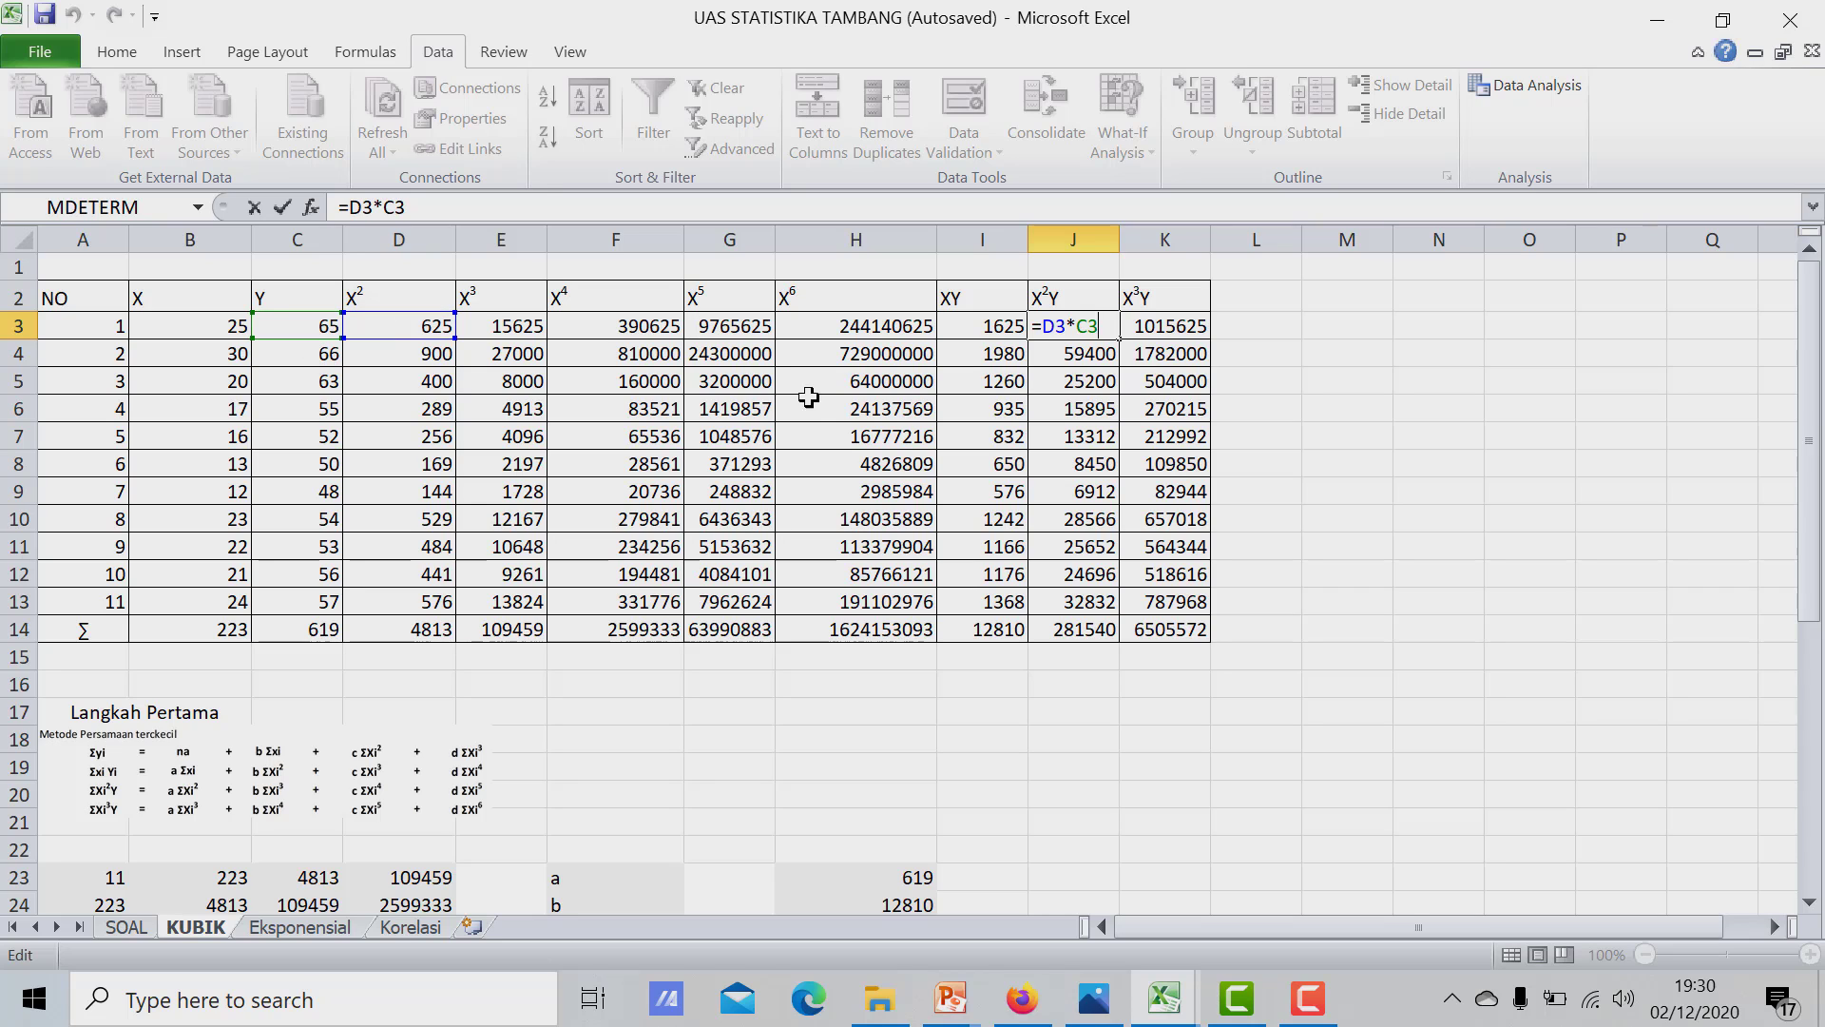
{"action": "key", "text": "Return"}
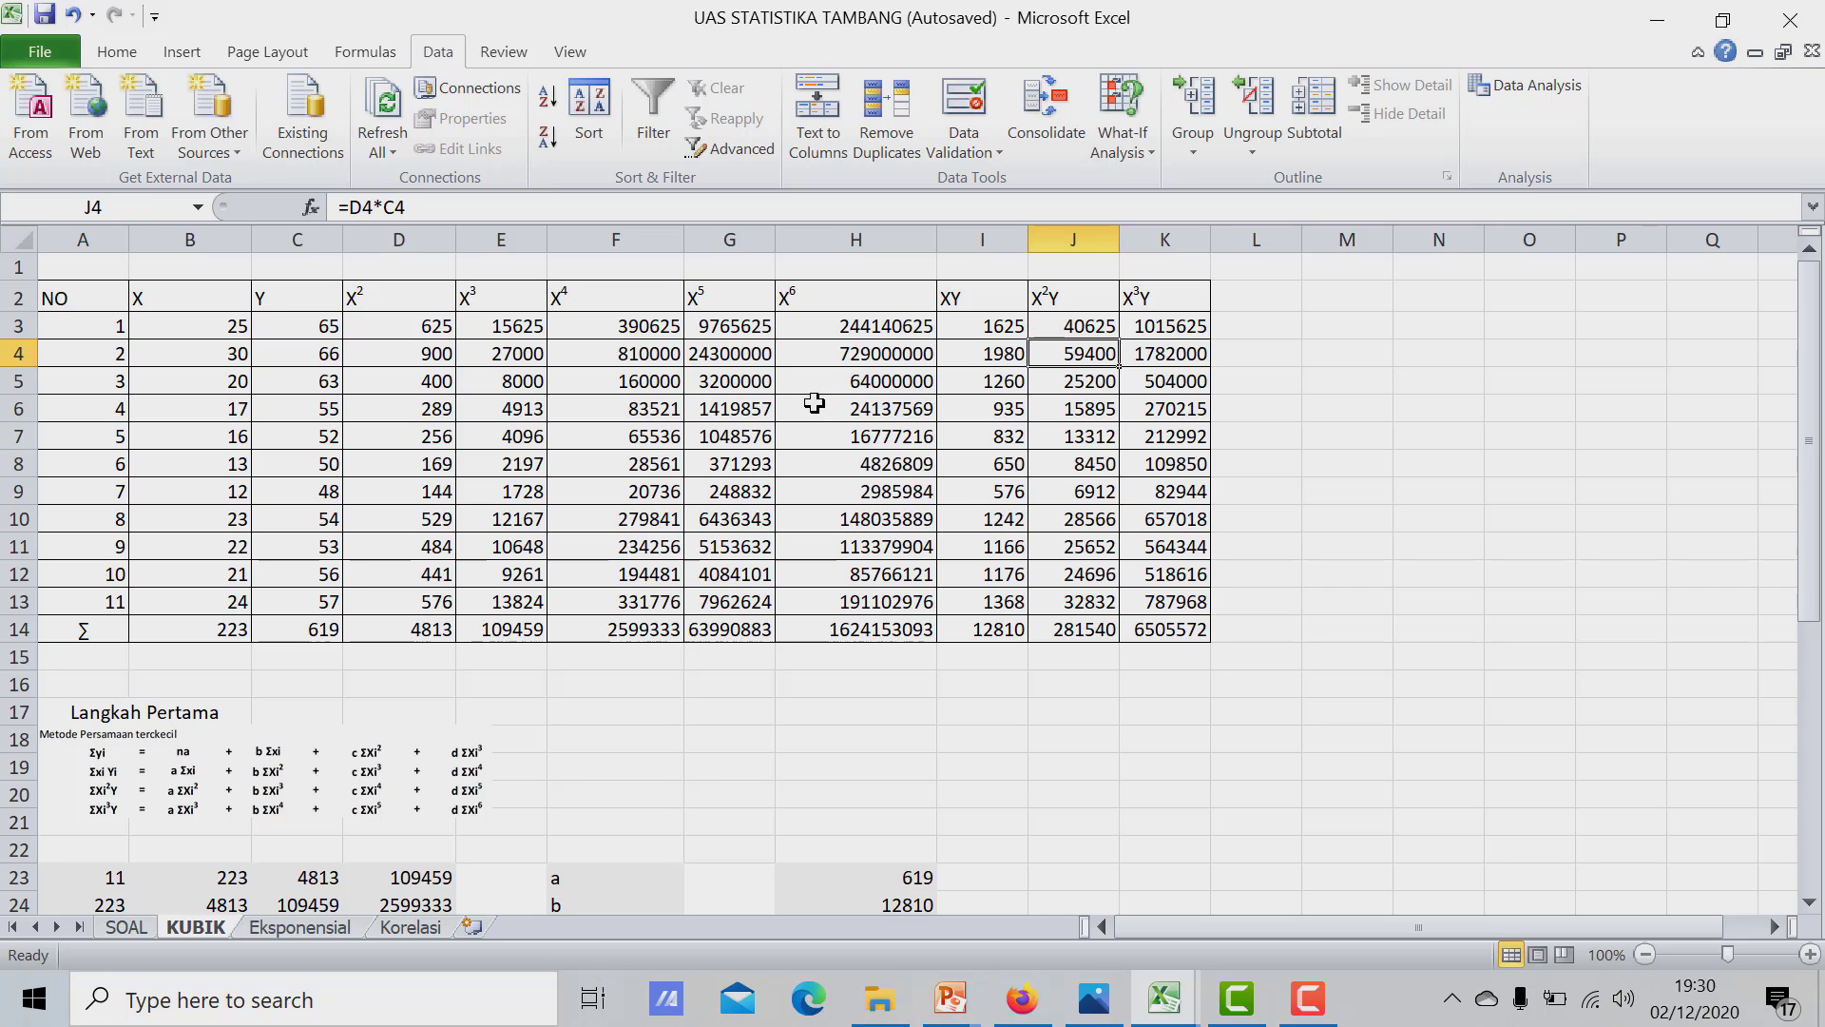
{"action": "left_click", "coordinate": [1095, 321]}
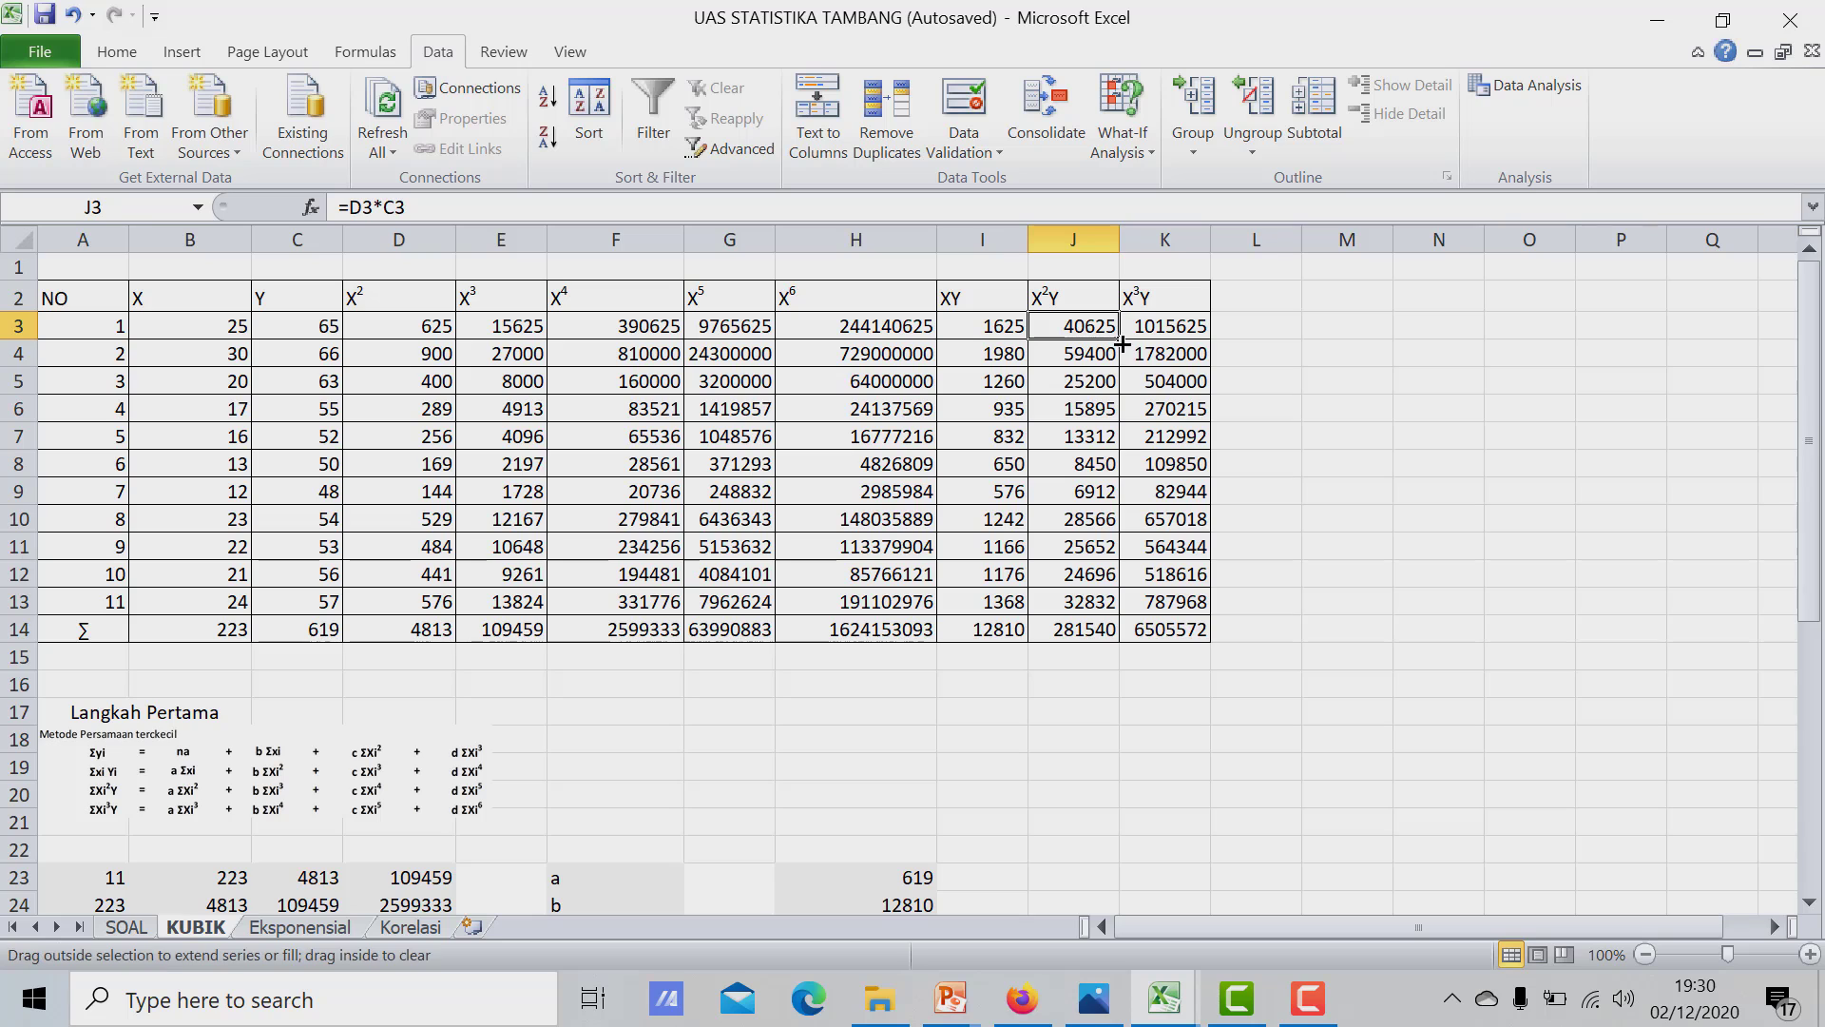
{"action": "left_click_drag", "start_coordinate": [1122, 344], "coordinate": [1096, 609]}
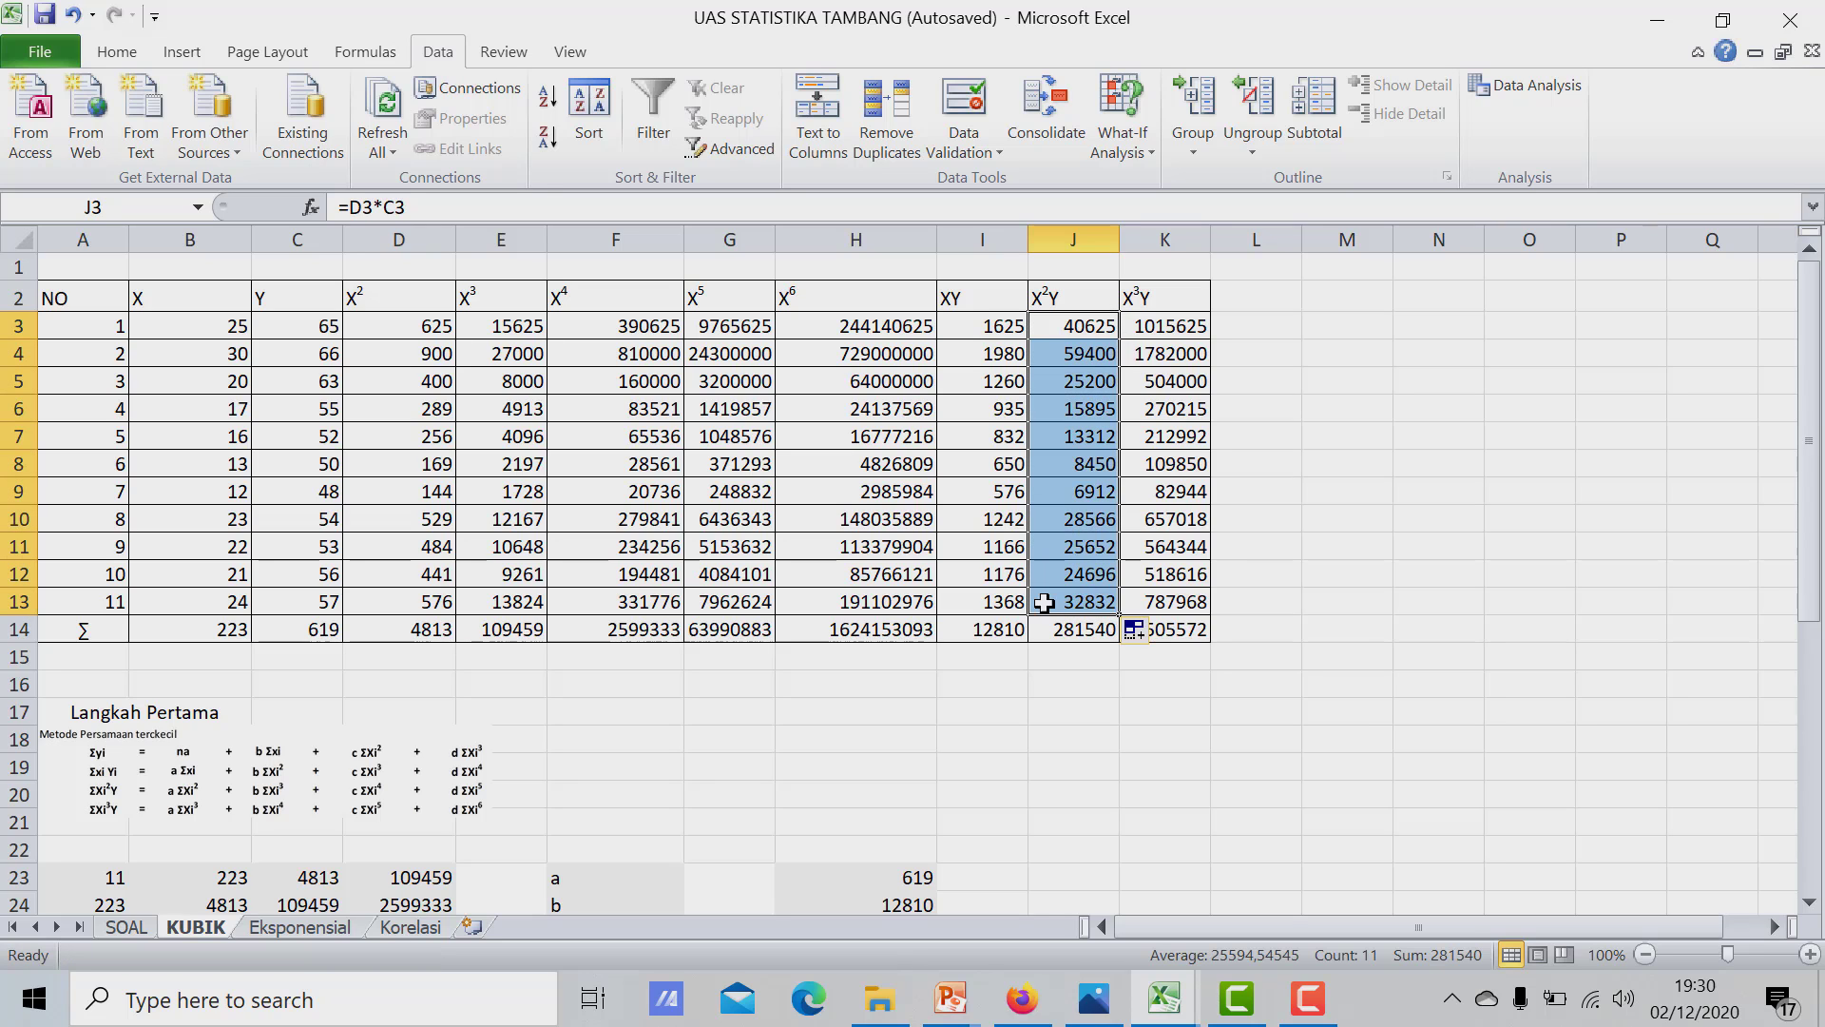
{"action": "left_click", "coordinate": [1193, 358]}
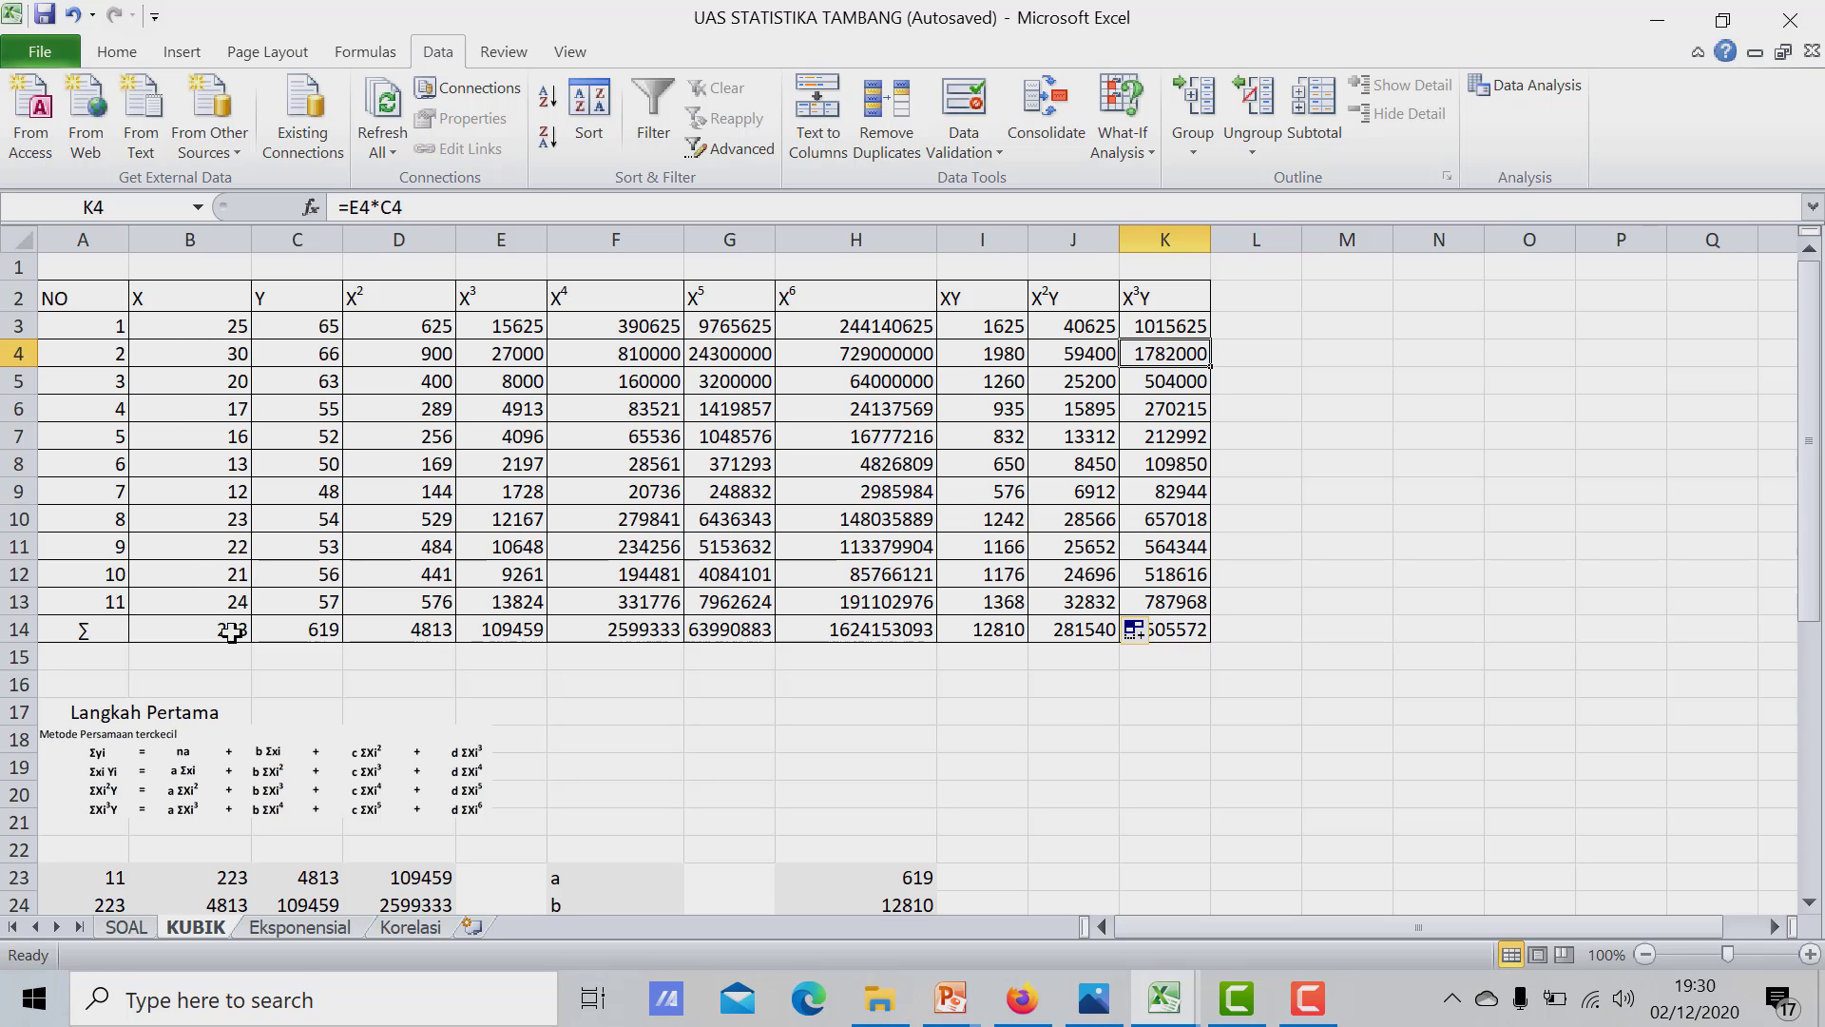
Check the total =SUM(B3:B13) in B14 and fill it across the sum row through K14
{"action": "double_click", "coordinate": [231, 632]}
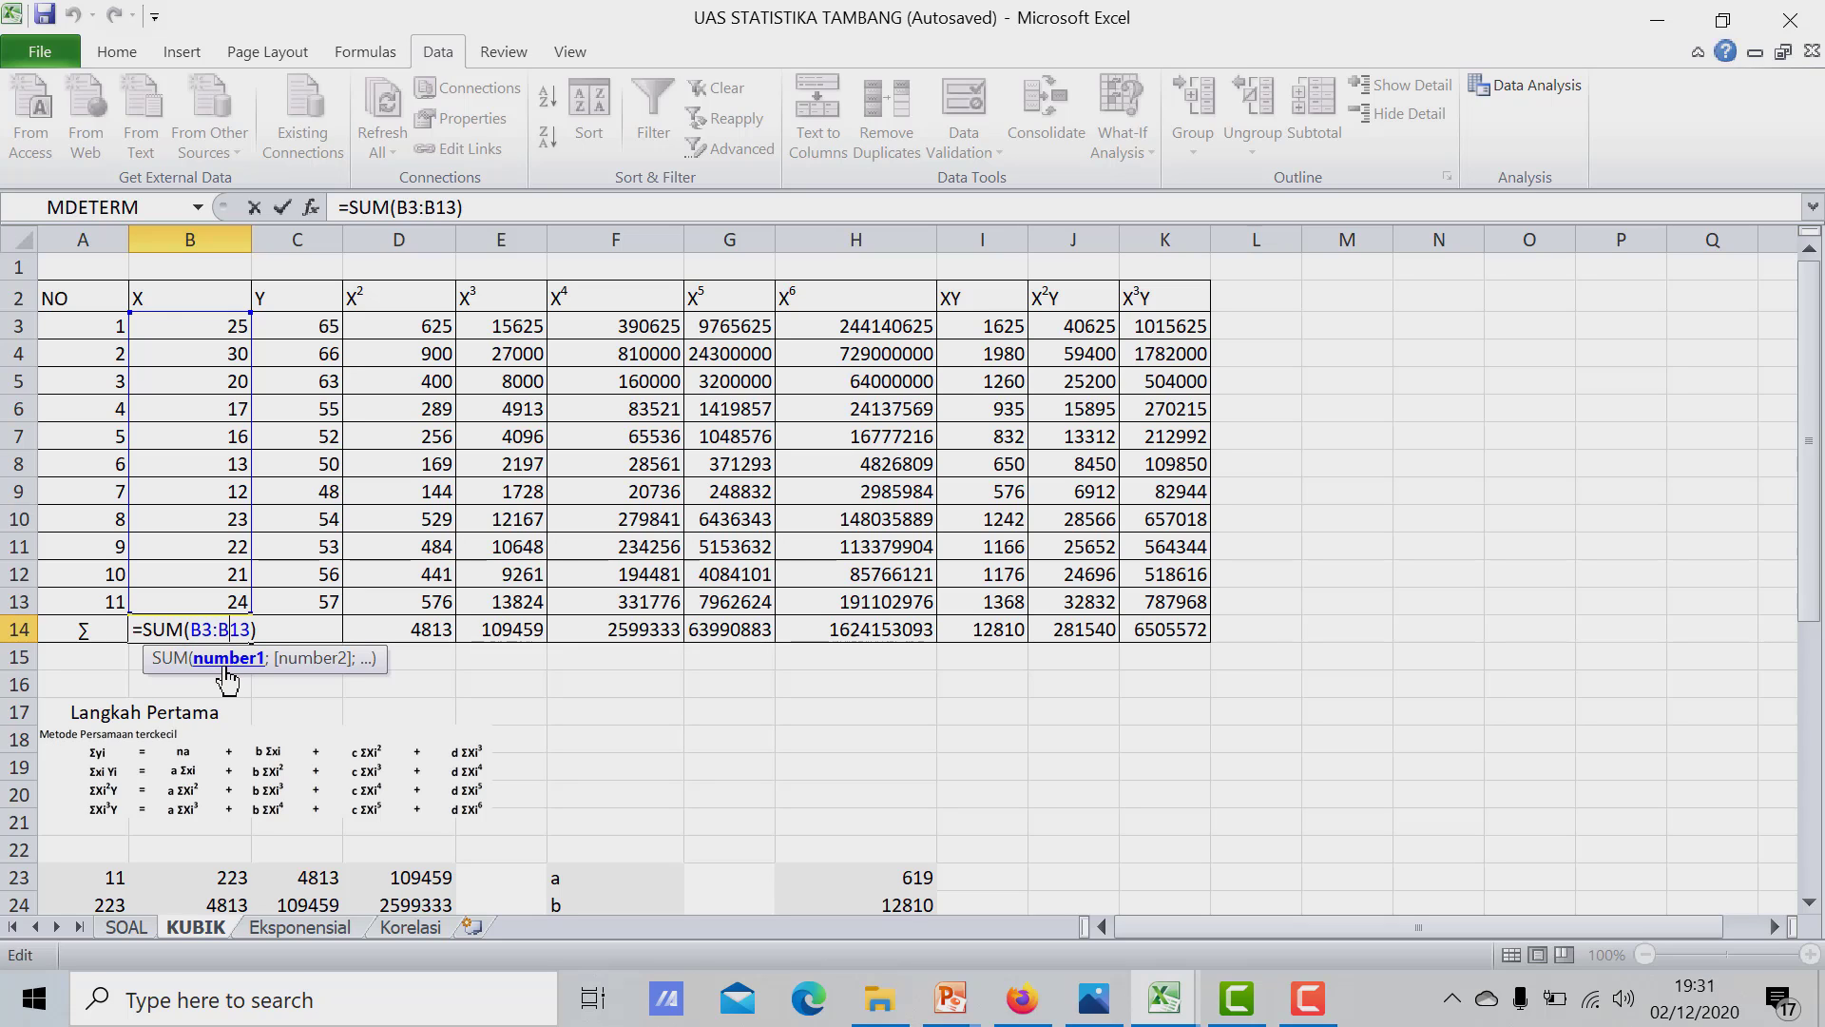
{"action": "left_click", "coordinate": [238, 323]}
{"action": "key", "text": "Return"}
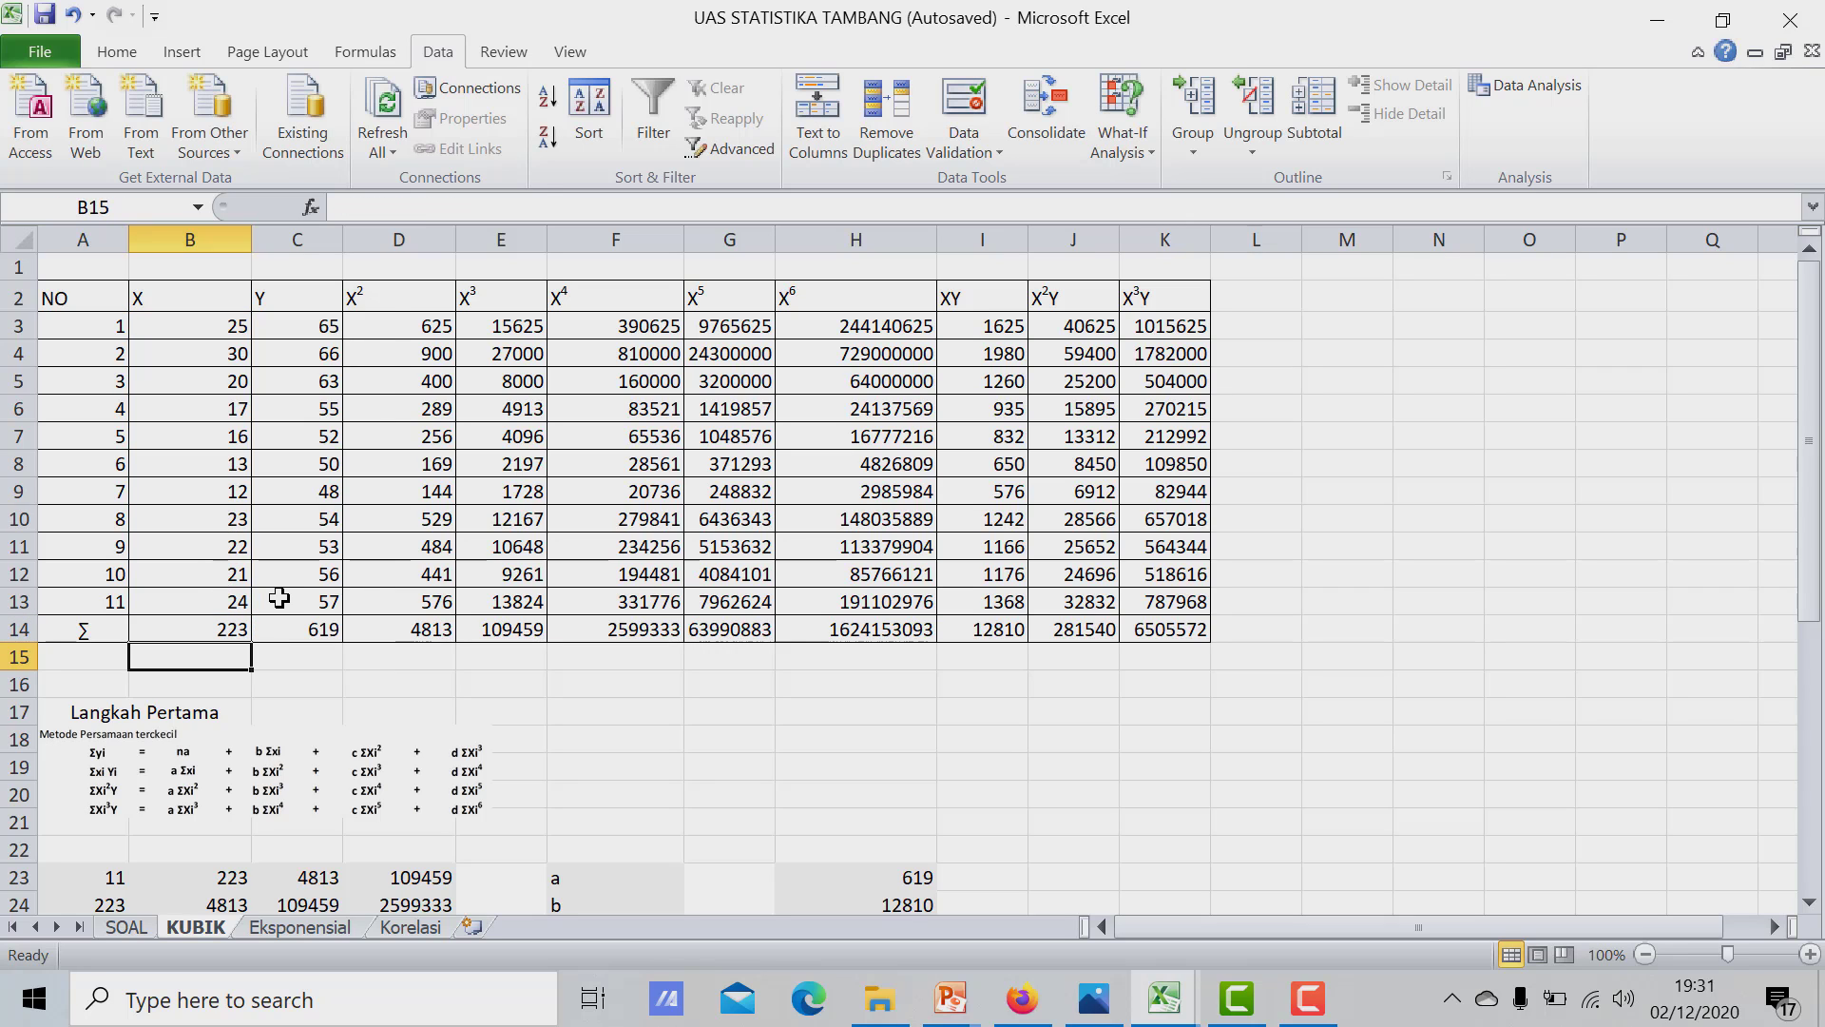
{"action": "left_click", "coordinate": [235, 631]}
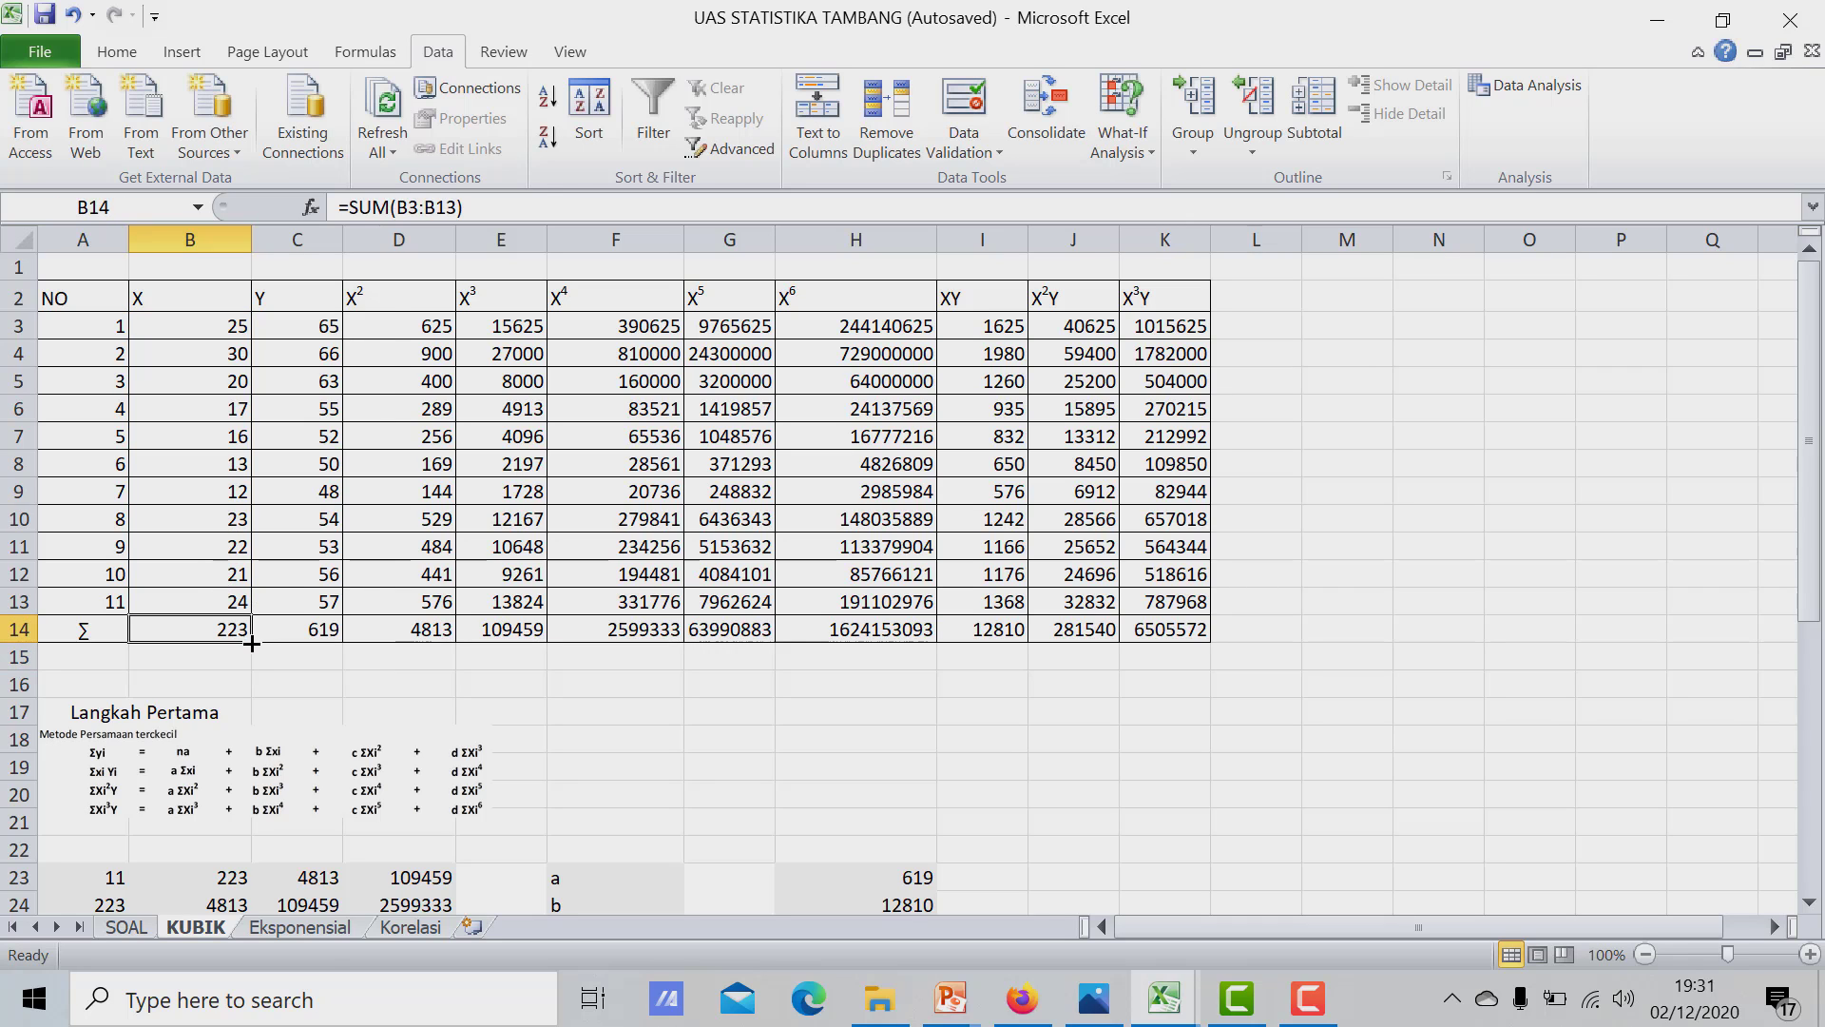
{"action": "left_click_drag", "start_coordinate": [251, 643], "coordinate": [1228, 650]}
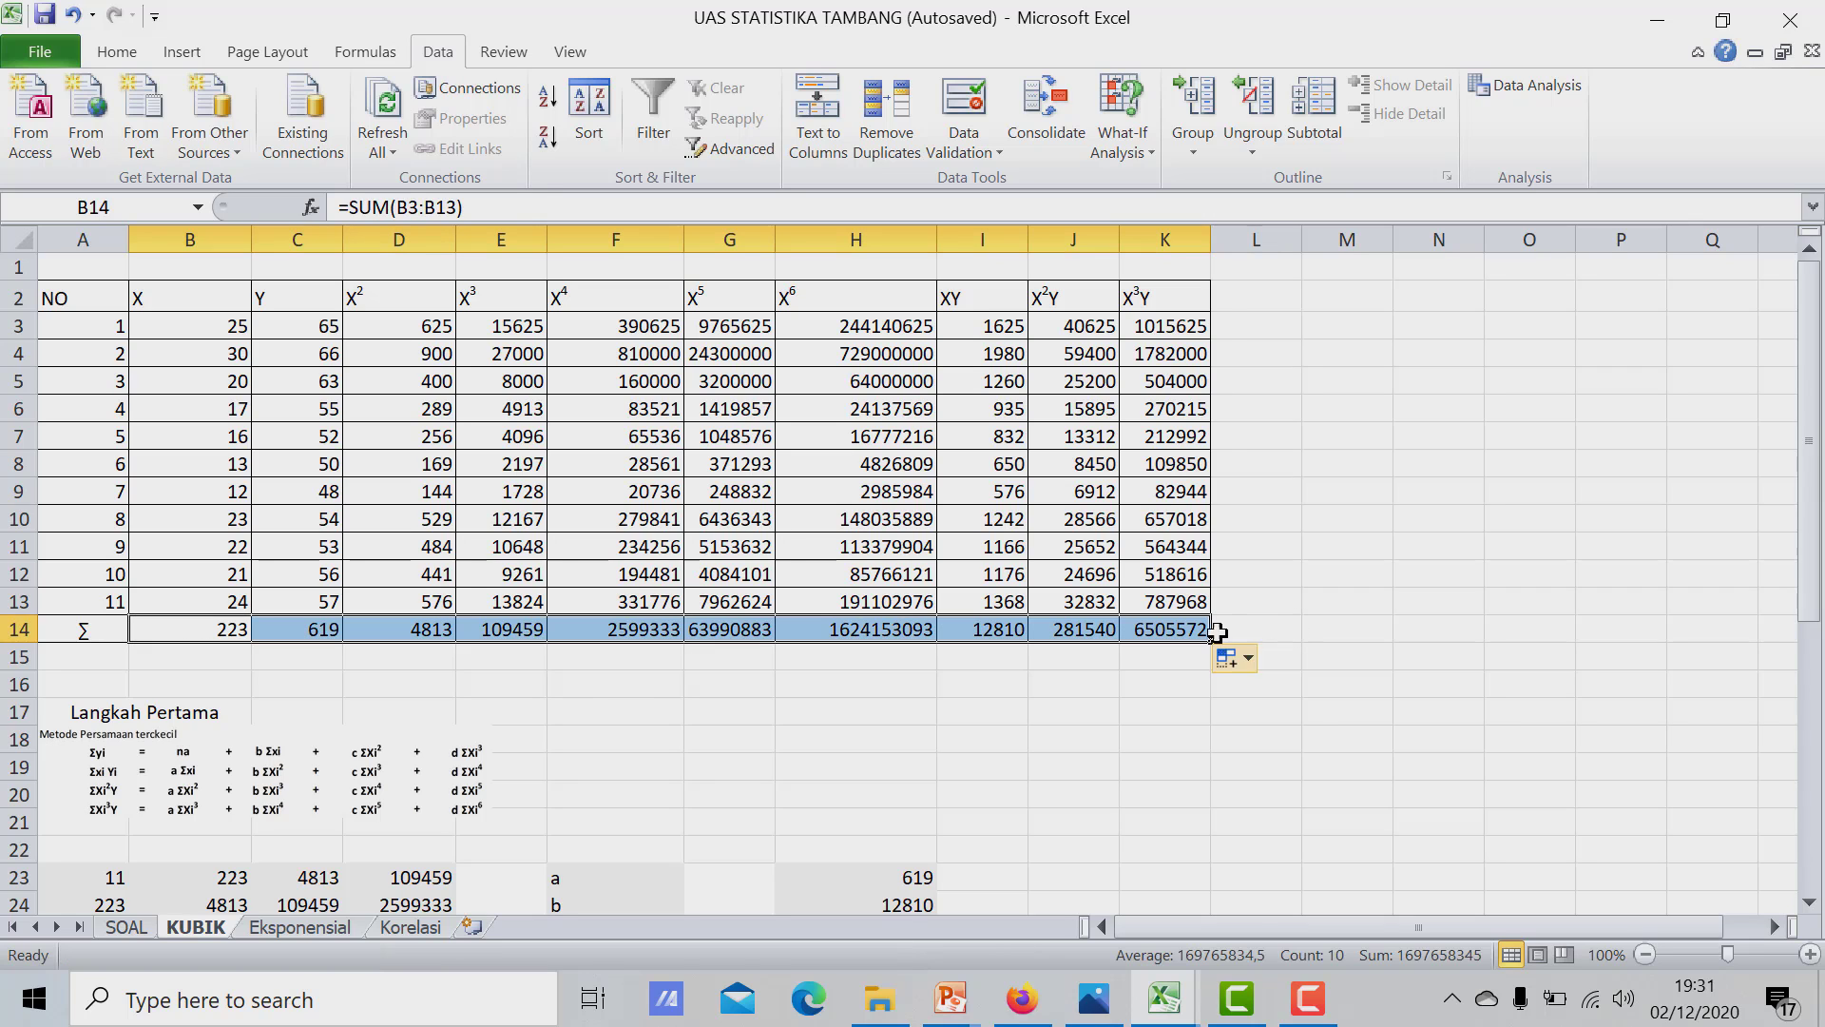
{"action": "left_click", "coordinate": [696, 707]}
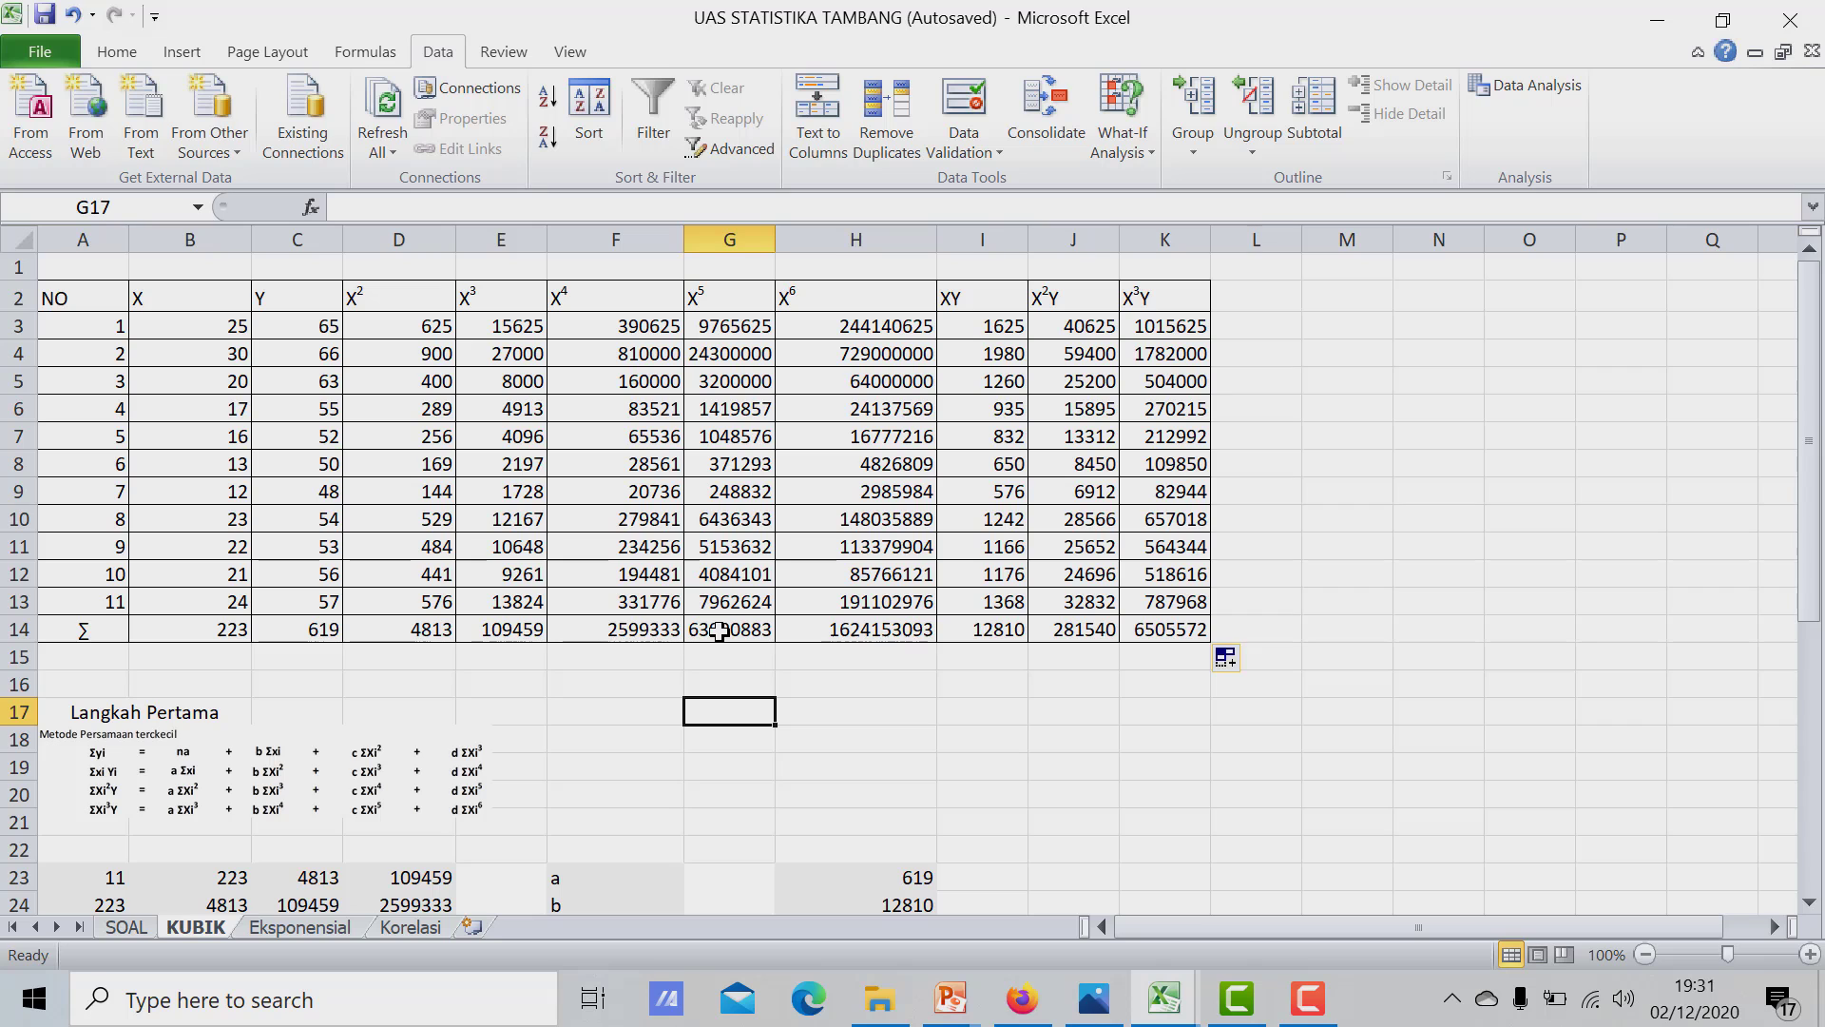
Examine the least-squares equations under Langkah Pertama and the coefficient matrix in A23:D26
{"action": "scroll", "coordinate": [643, 631], "scroll_direction": "down", "scroll_amount": 1}
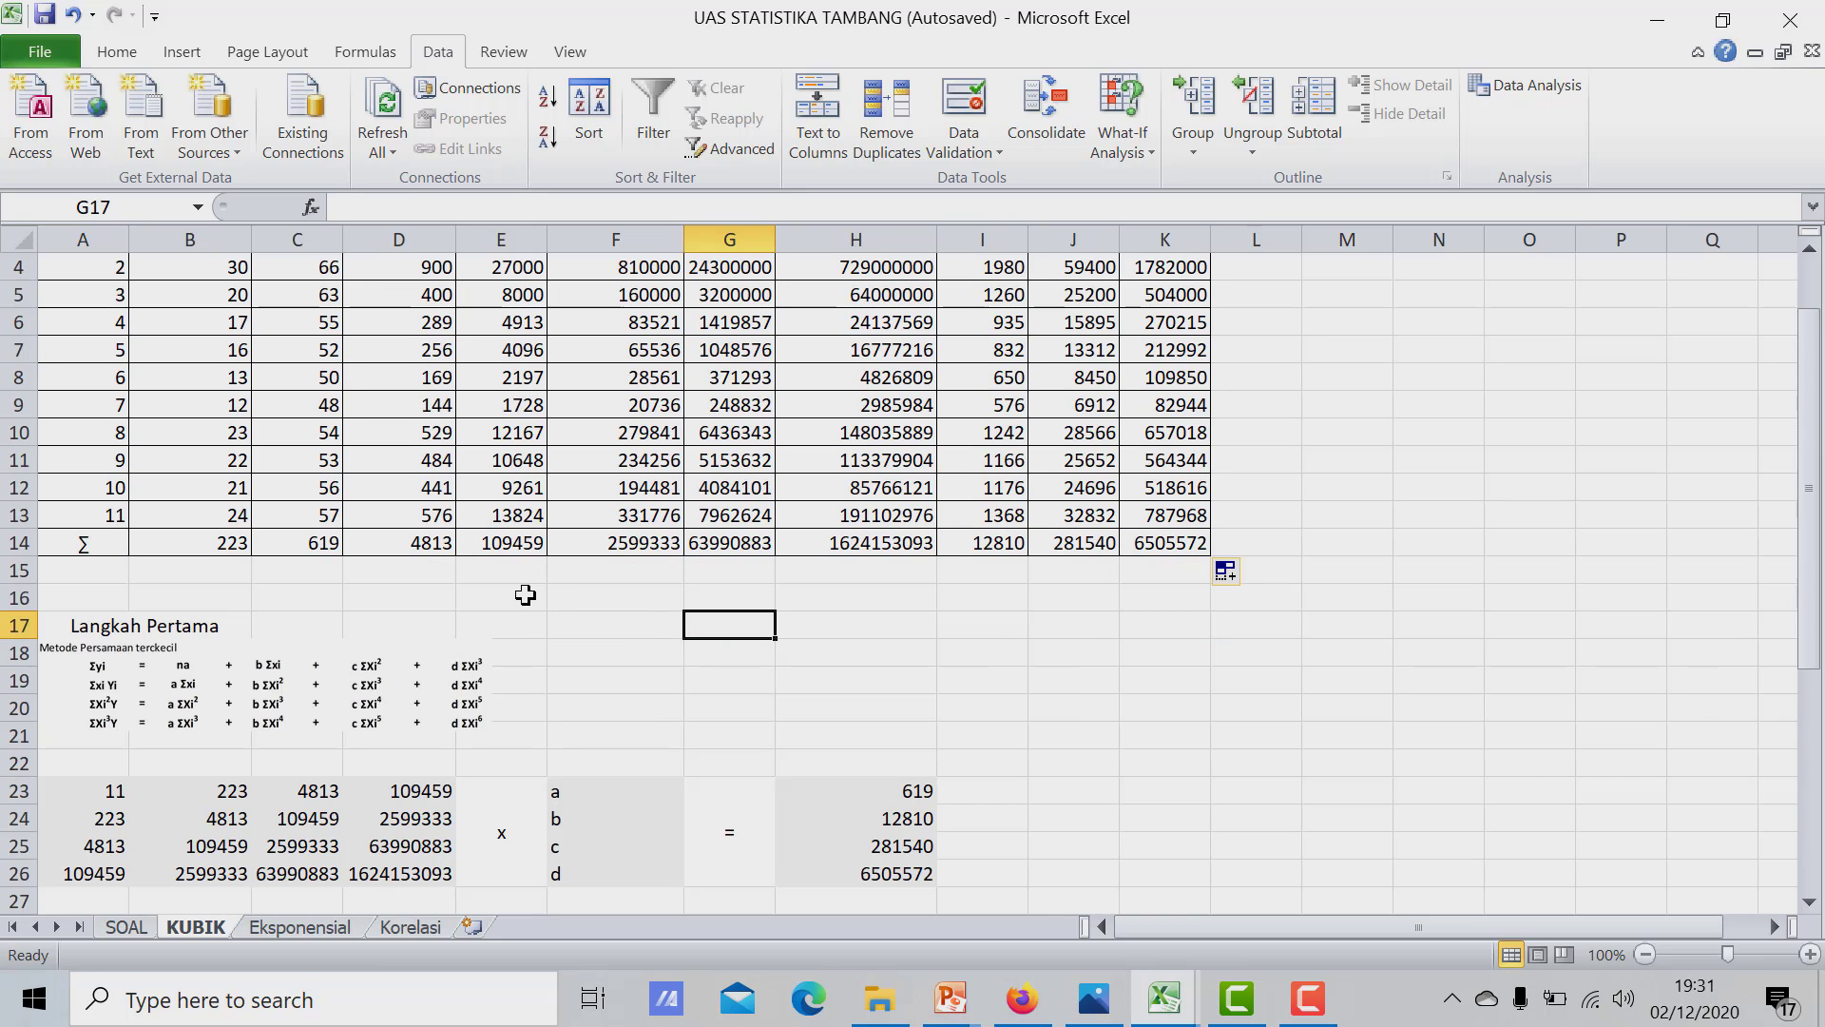
{"action": "scroll", "coordinate": [525, 595], "scroll_direction": "down", "scroll_amount": 1}
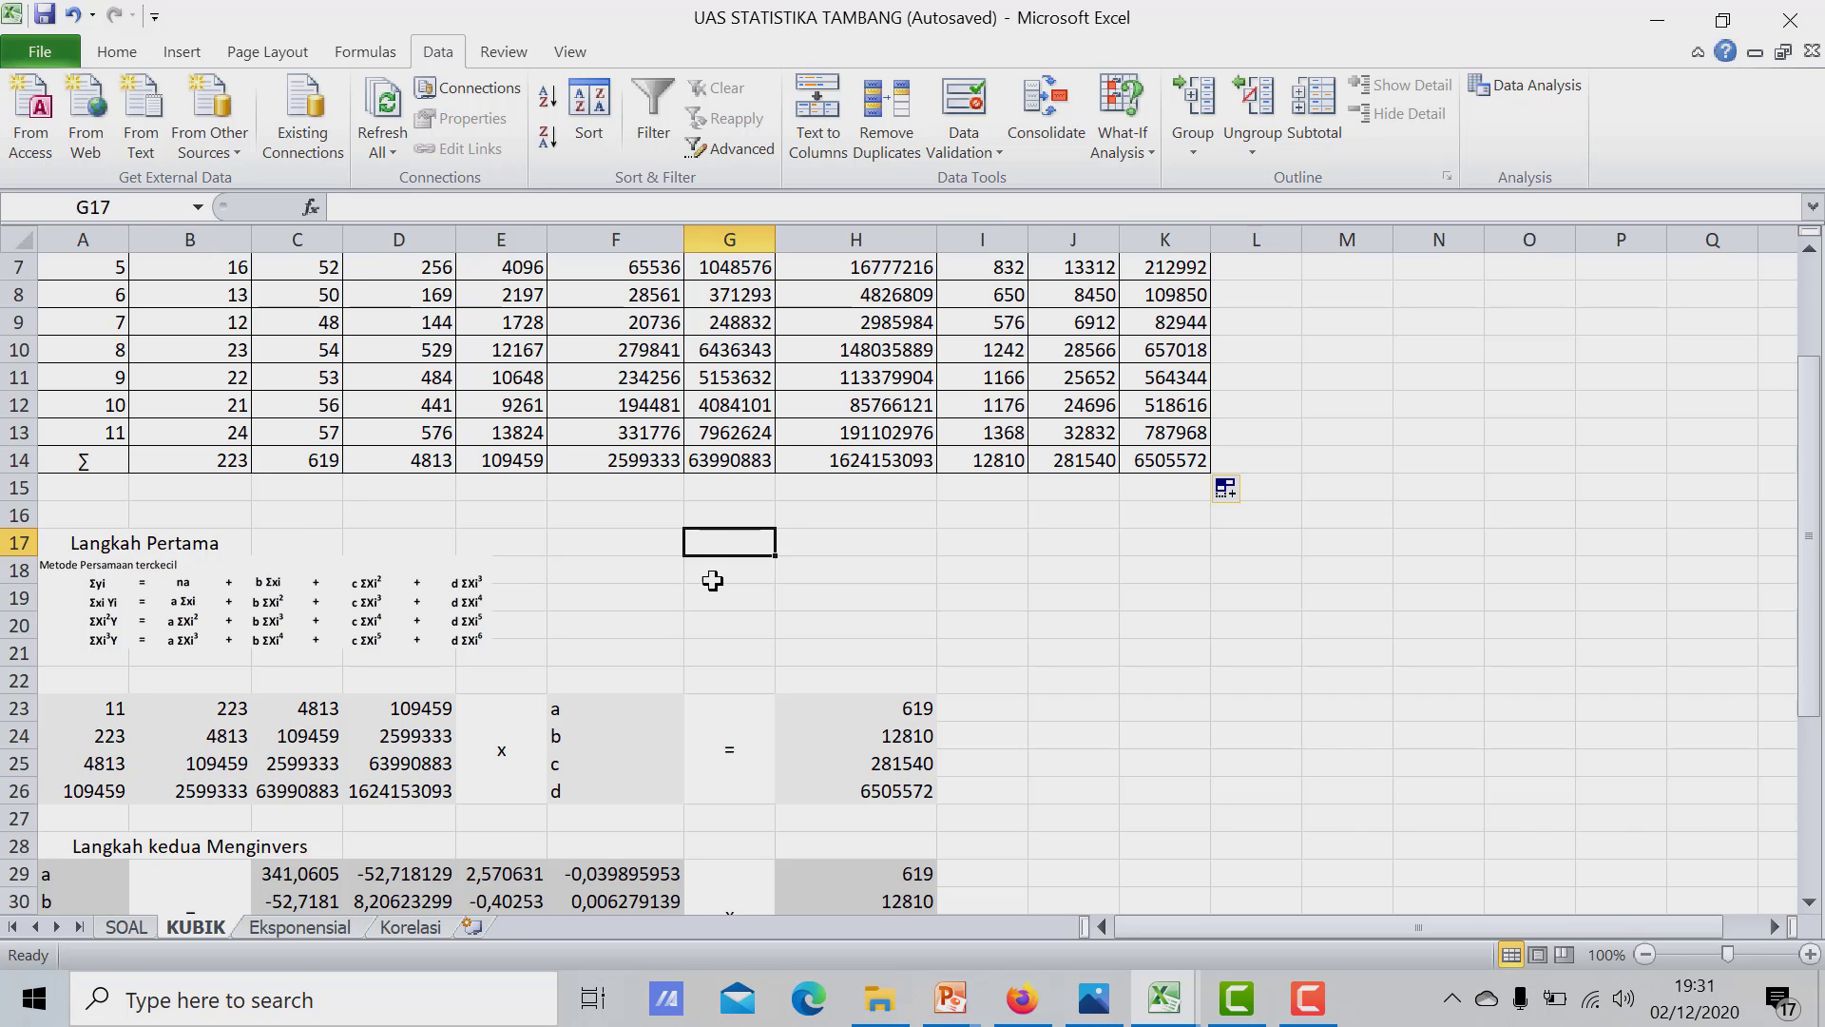
{"action": "scroll", "coordinate": [713, 586], "scroll_direction": "down", "scroll_amount": 1}
{"action": "left_click", "coordinate": [533, 662]}
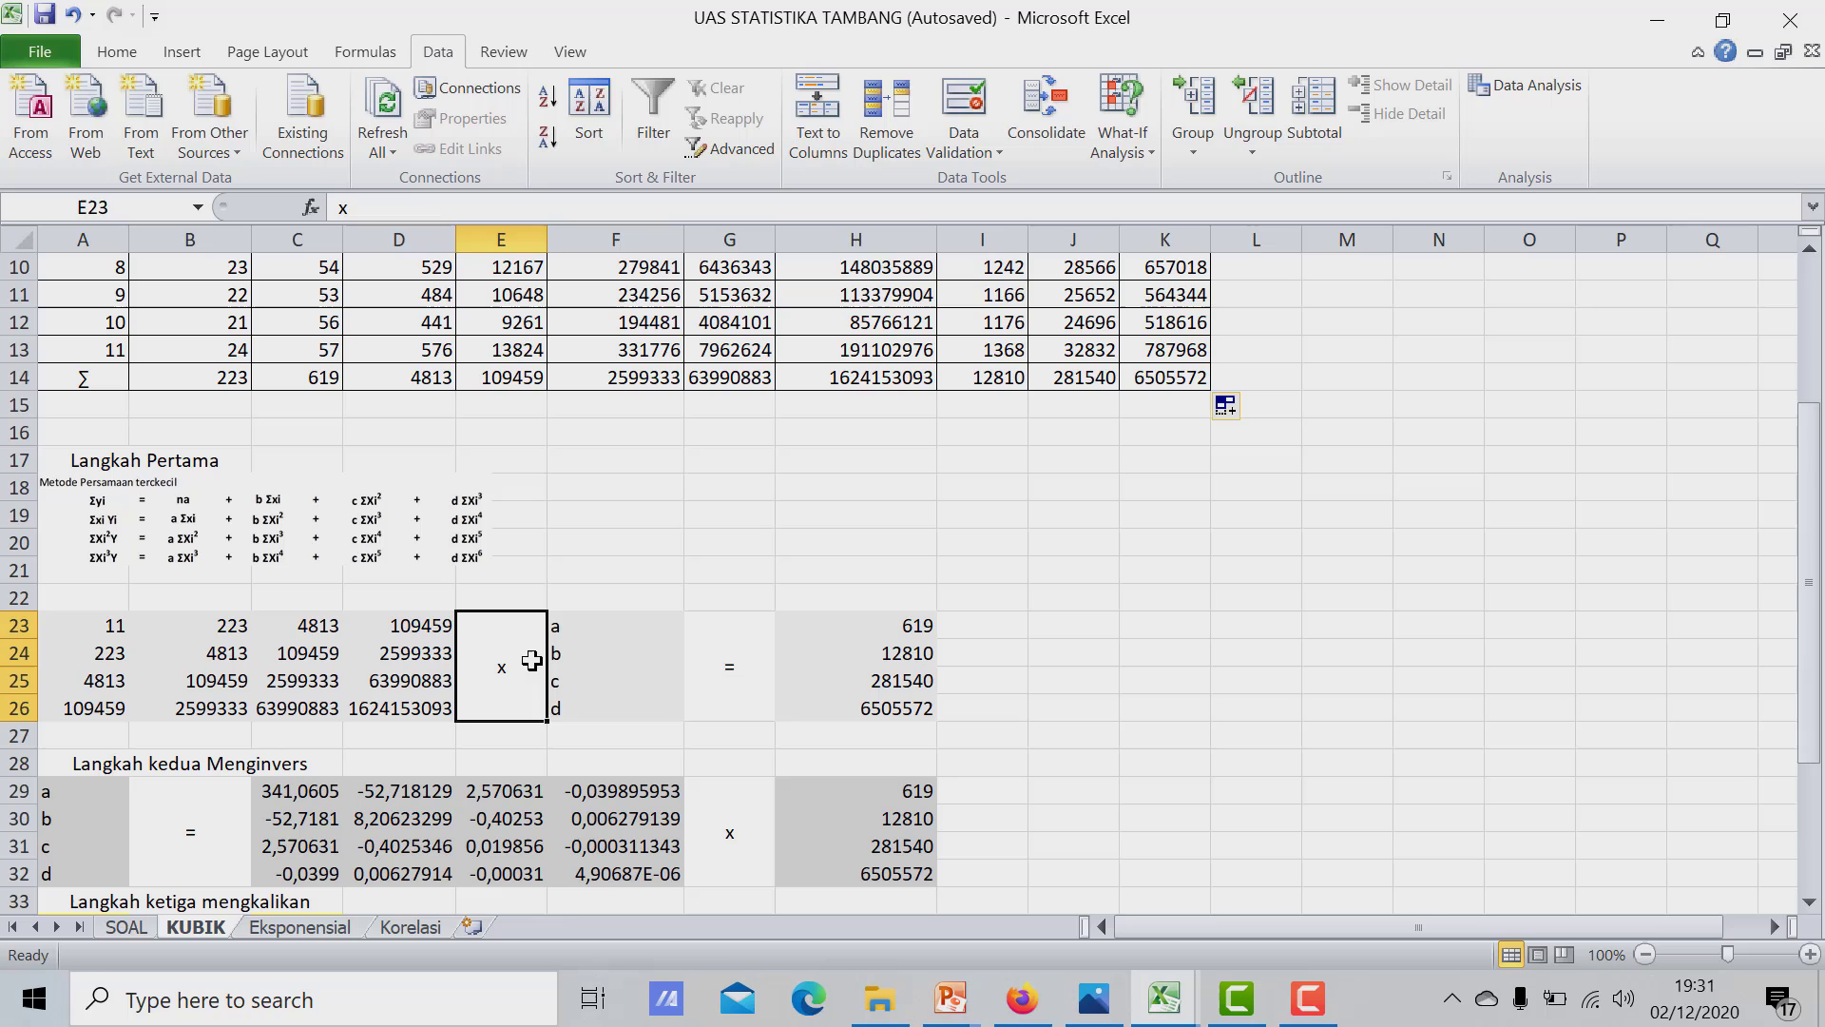
{"action": "left_click", "coordinate": [665, 569]}
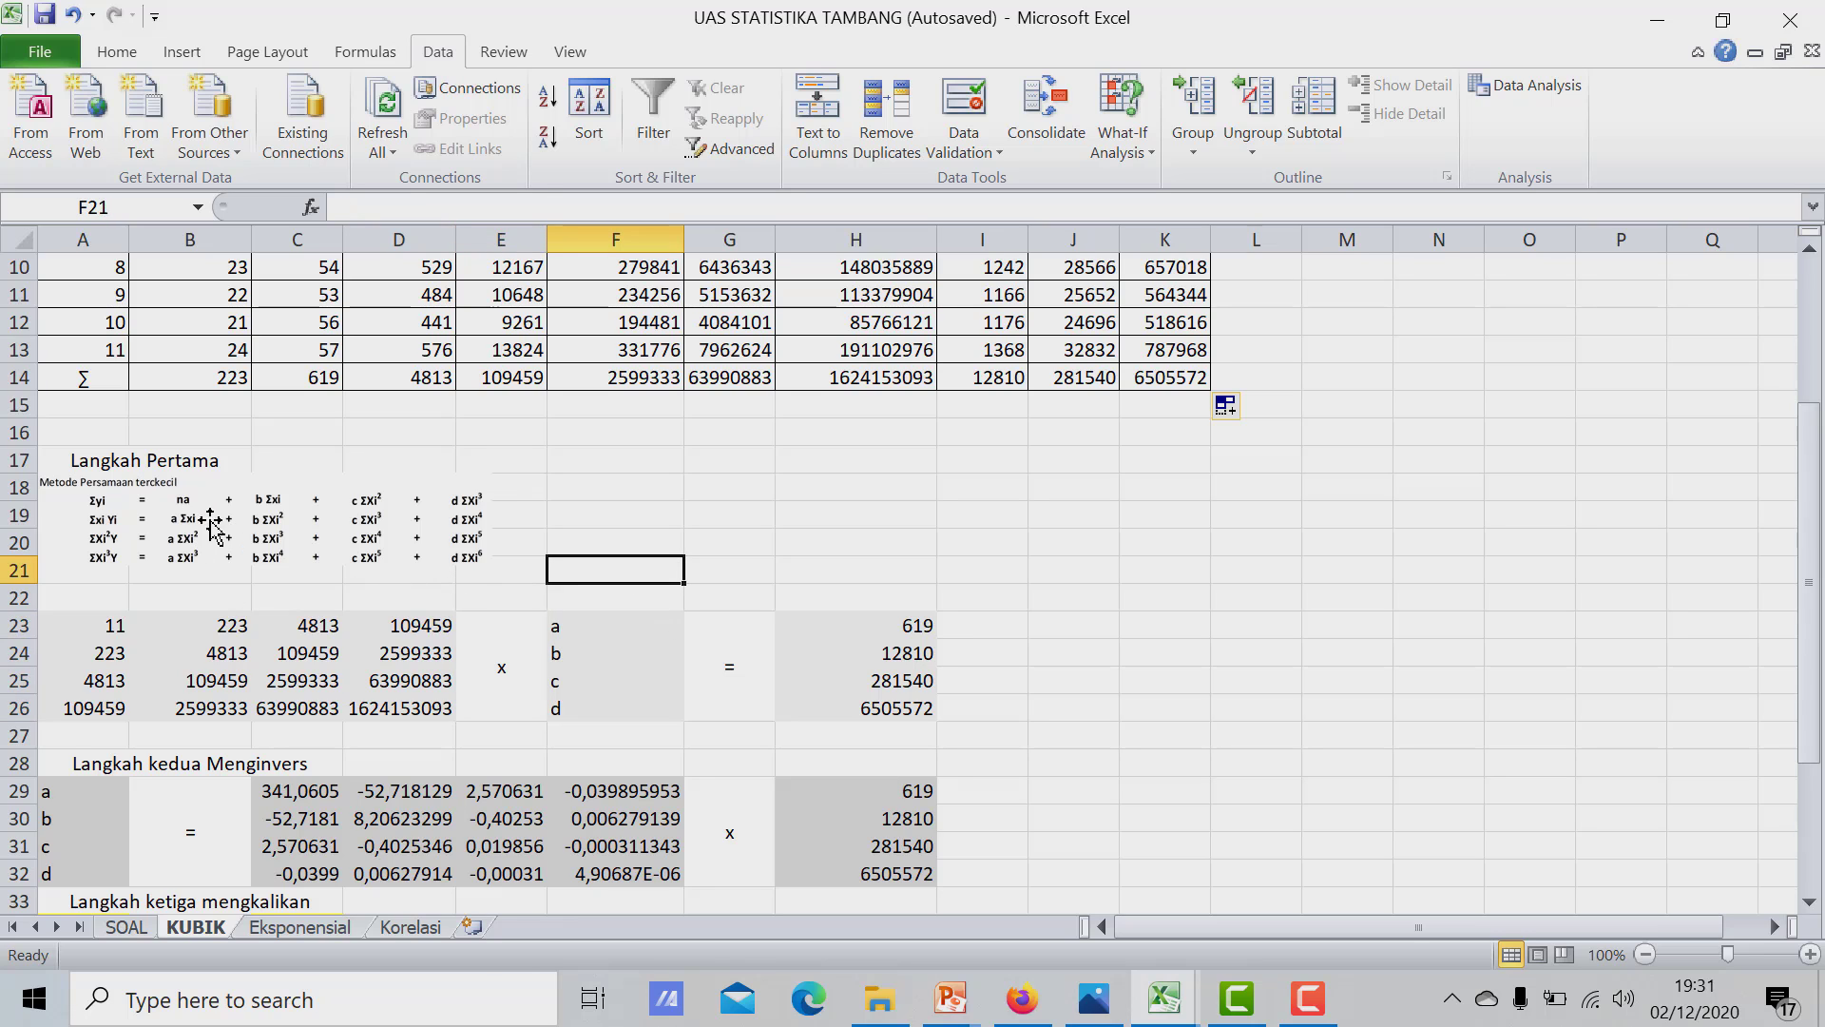
{"action": "left_click", "coordinate": [140, 537]}
{"action": "left_click", "coordinate": [705, 541]}
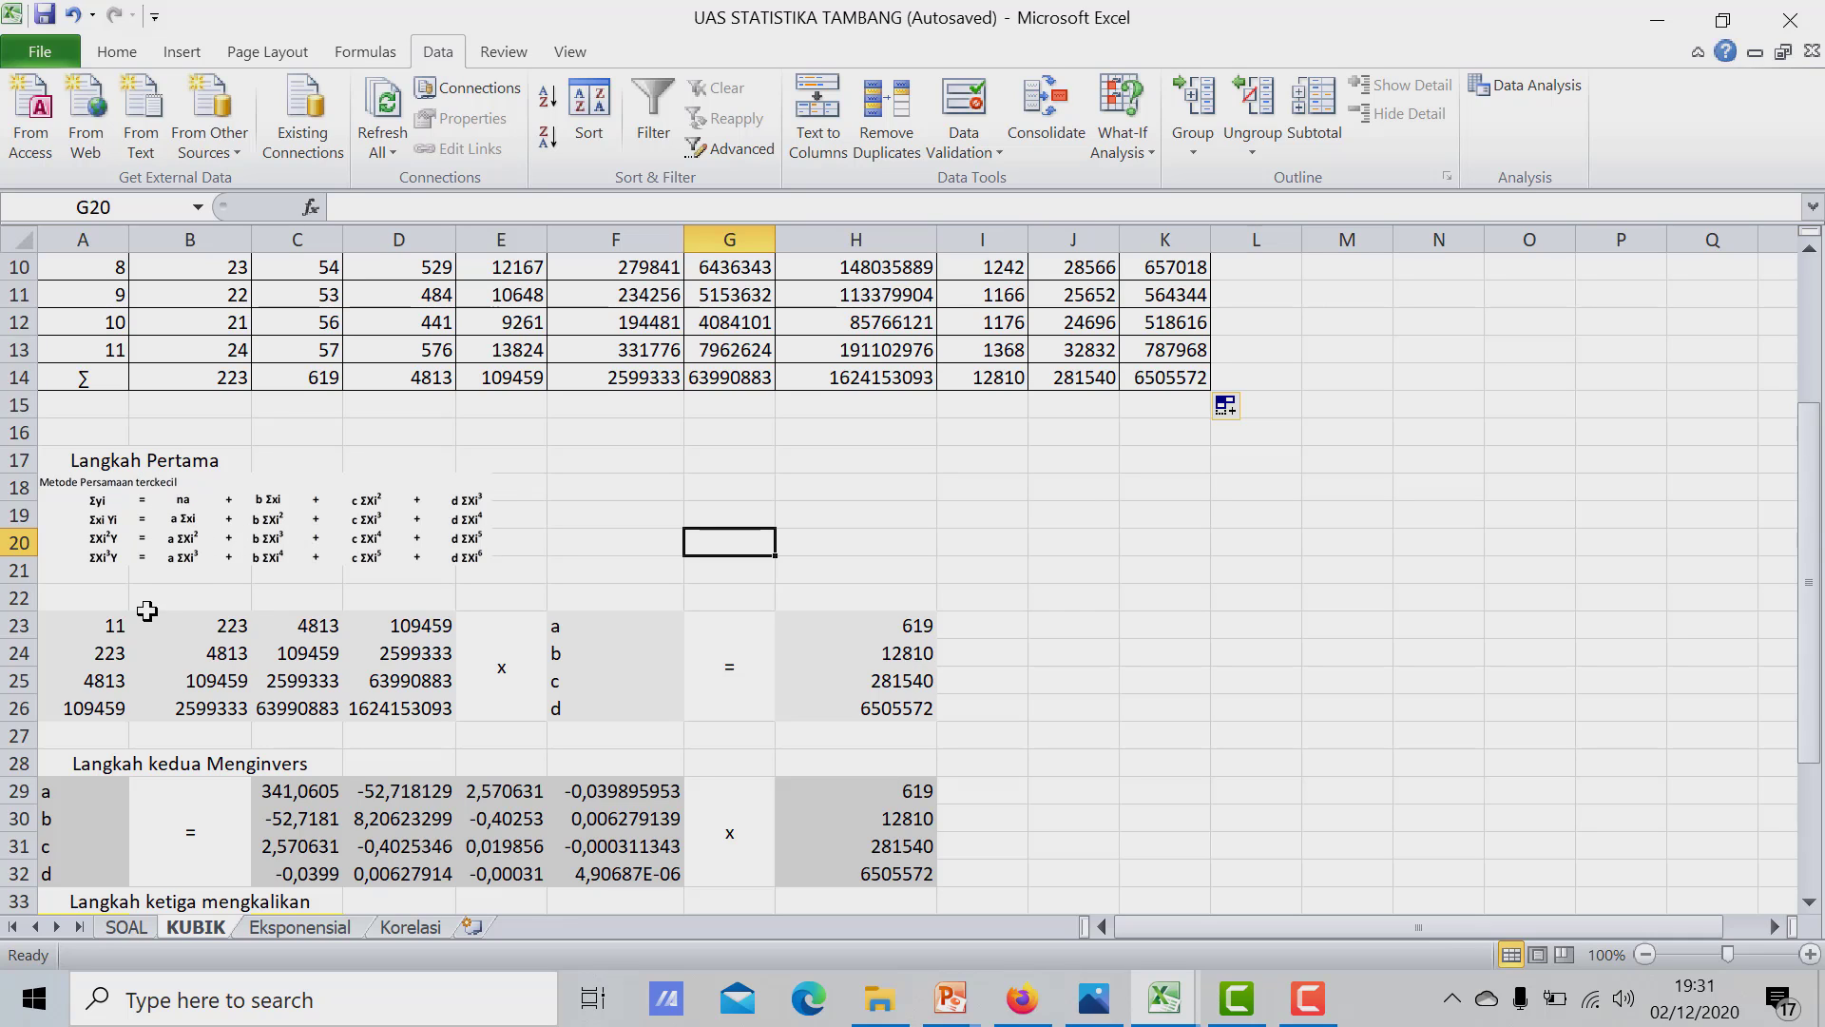
{"action": "left_click_drag", "start_coordinate": [86, 619], "coordinate": [383, 708]}
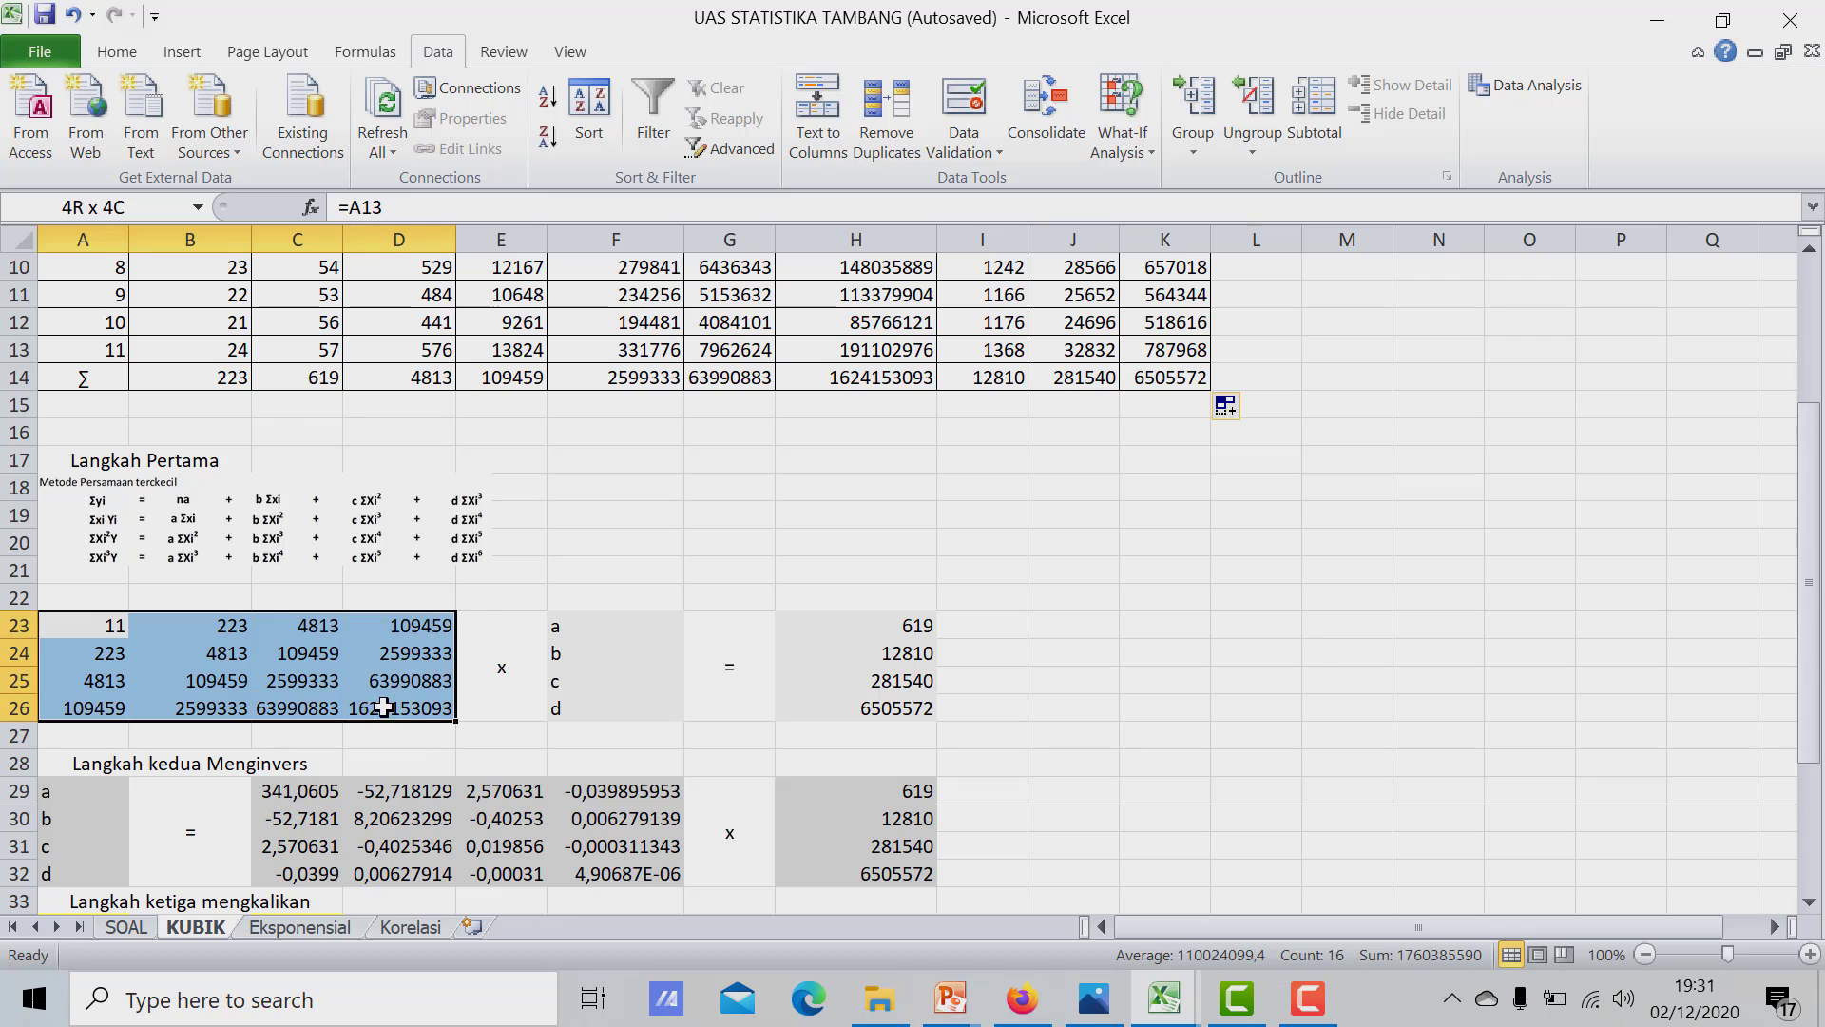
{"action": "left_click", "coordinate": [469, 597]}
Compare the power table's sum row 14 with the least-squares equations under Langkah Pertama and the coefficient matrix A23:D26
{"action": "scroll", "coordinate": [202, 508], "scroll_direction": "up", "scroll_amount": 1}
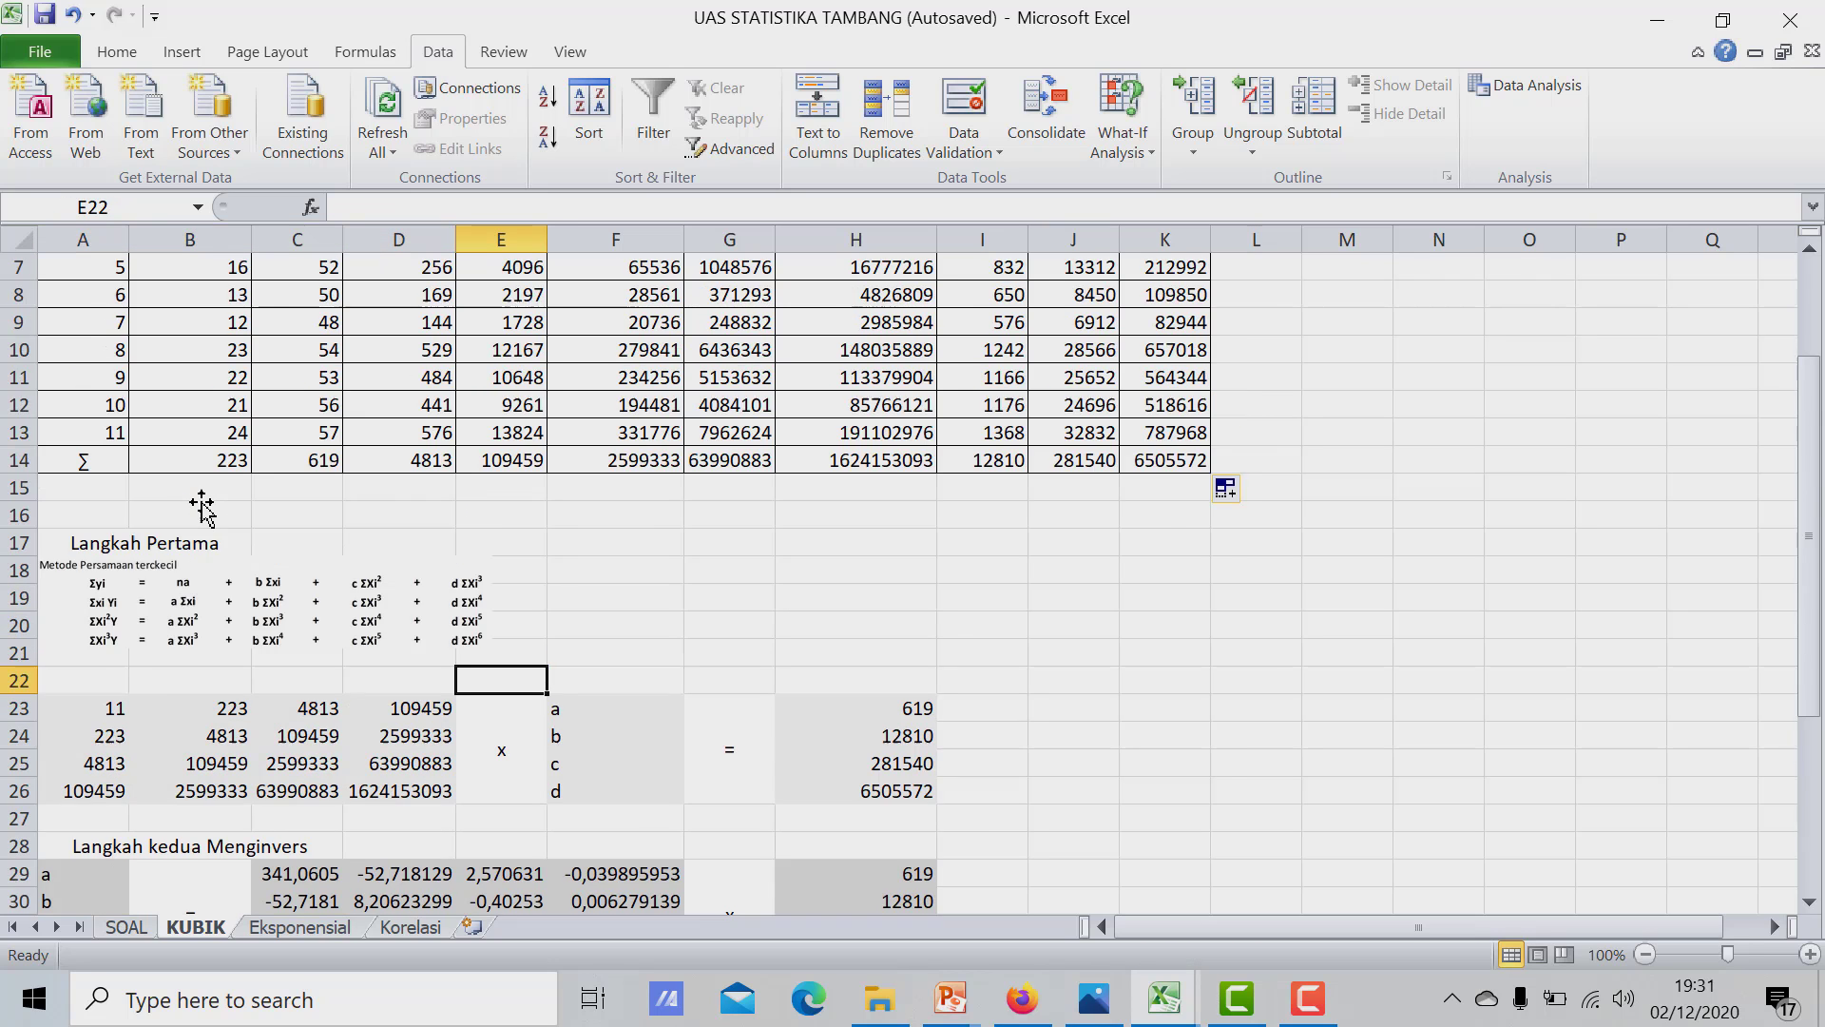
{"action": "scroll", "coordinate": [202, 504], "scroll_direction": "up", "scroll_amount": 2}
{"action": "scroll", "coordinate": [202, 502], "scroll_direction": "down", "scroll_amount": 2}
{"action": "scroll", "coordinate": [280, 540], "scroll_direction": "up", "scroll_amount": 1}
{"action": "scroll", "coordinate": [279, 540], "scroll_direction": "up", "scroll_amount": 1}
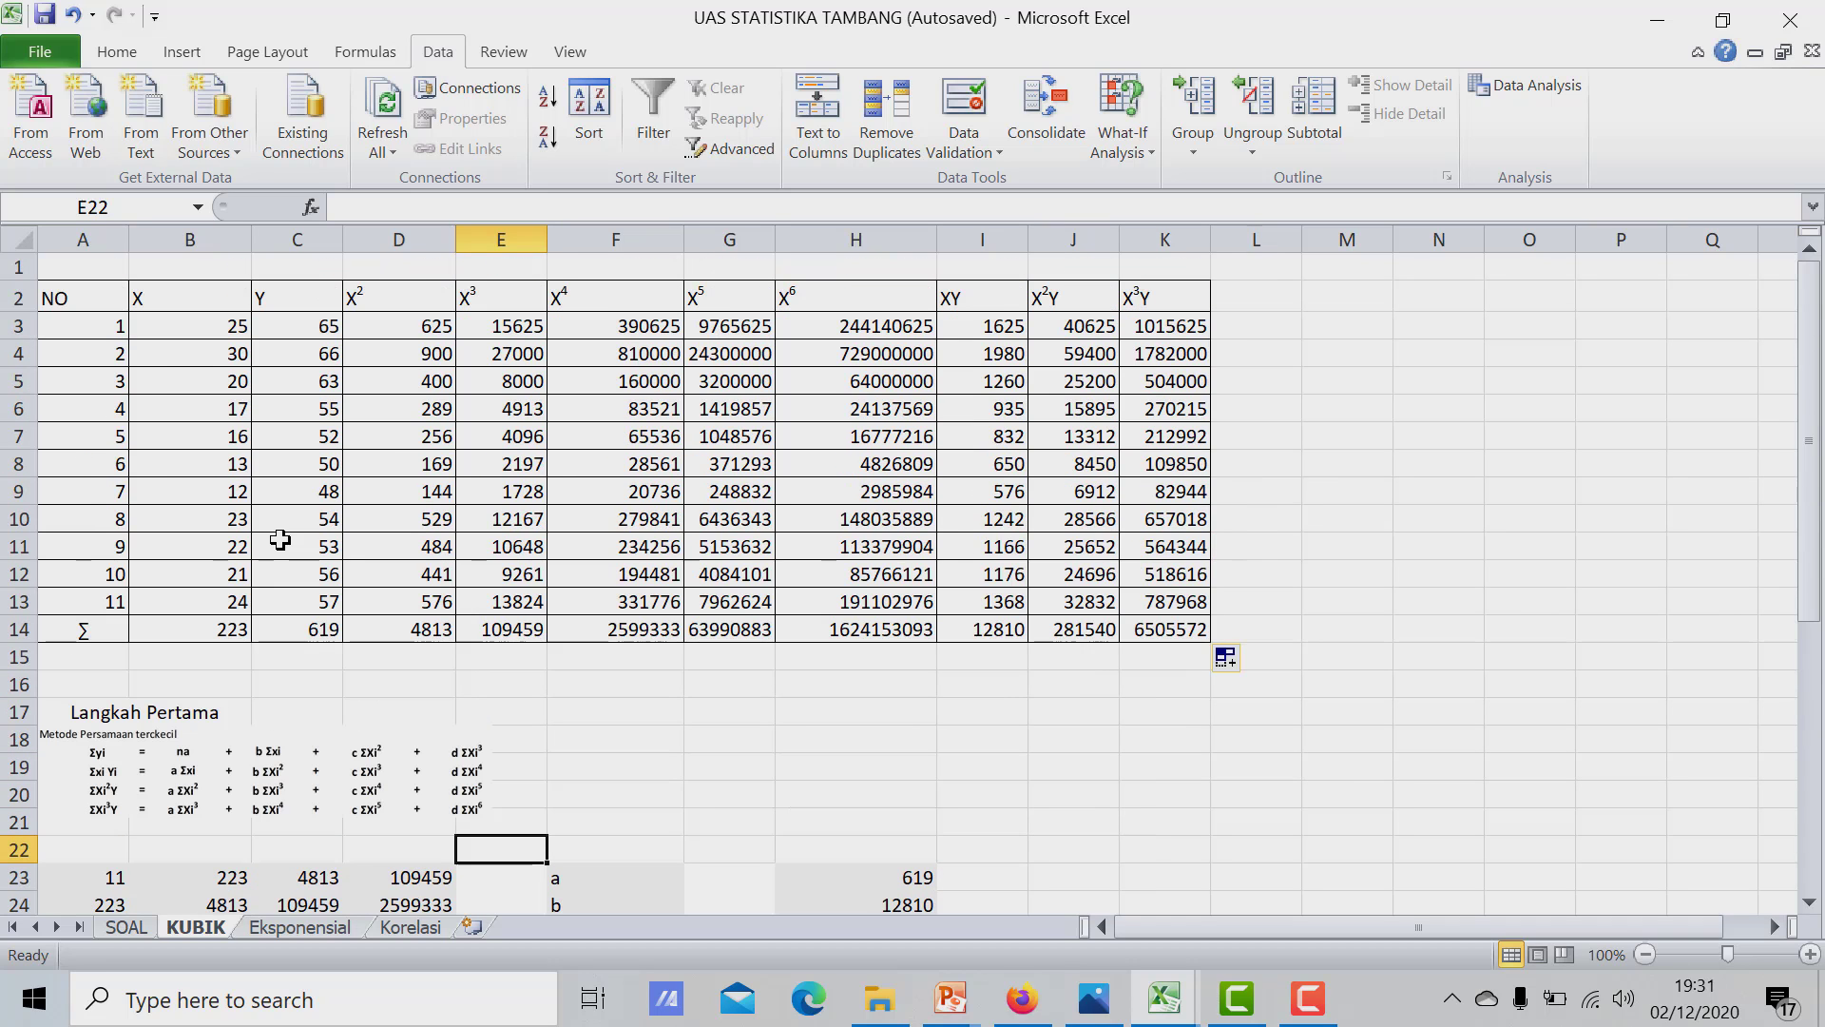
{"action": "scroll", "coordinate": [279, 540], "scroll_direction": "down", "scroll_amount": 1}
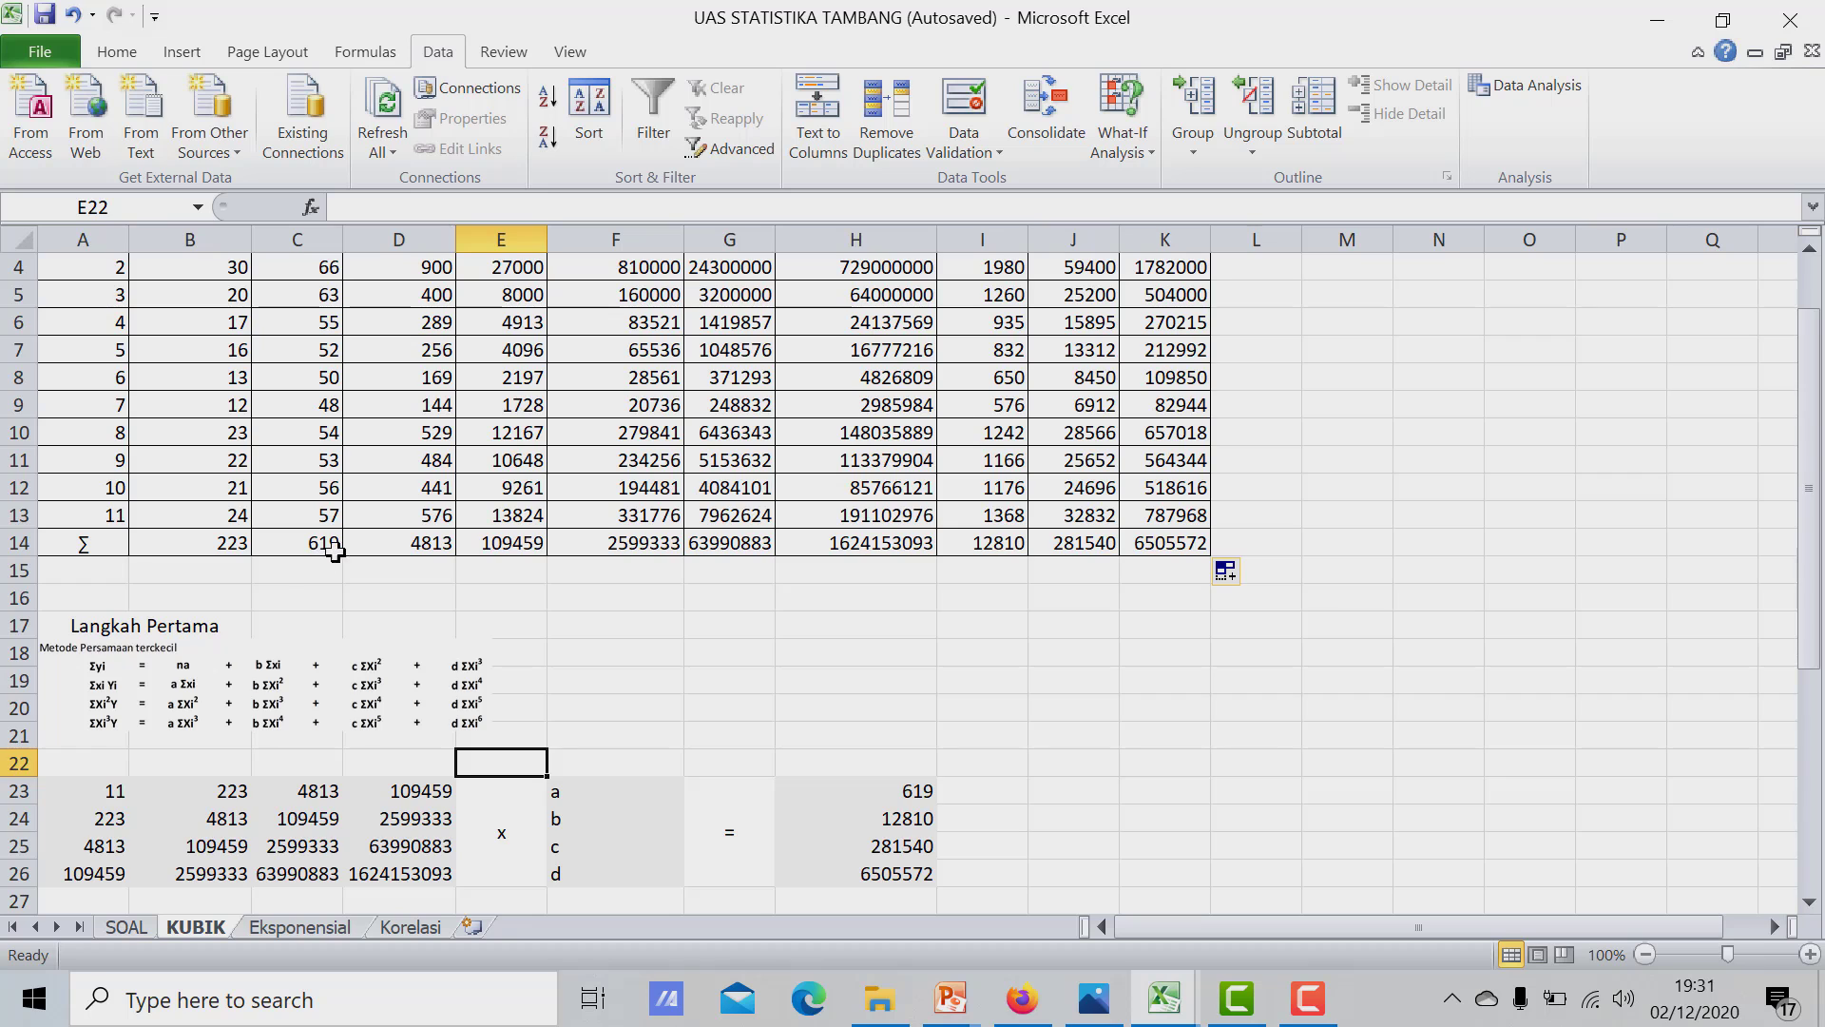
{"action": "scroll", "coordinate": [334, 551], "scroll_direction": "up", "scroll_amount": 1}
{"action": "scroll", "coordinate": [343, 552], "scroll_direction": "down", "scroll_amount": 1}
{"action": "scroll", "coordinate": [250, 558], "scroll_direction": "down", "scroll_amount": 1}
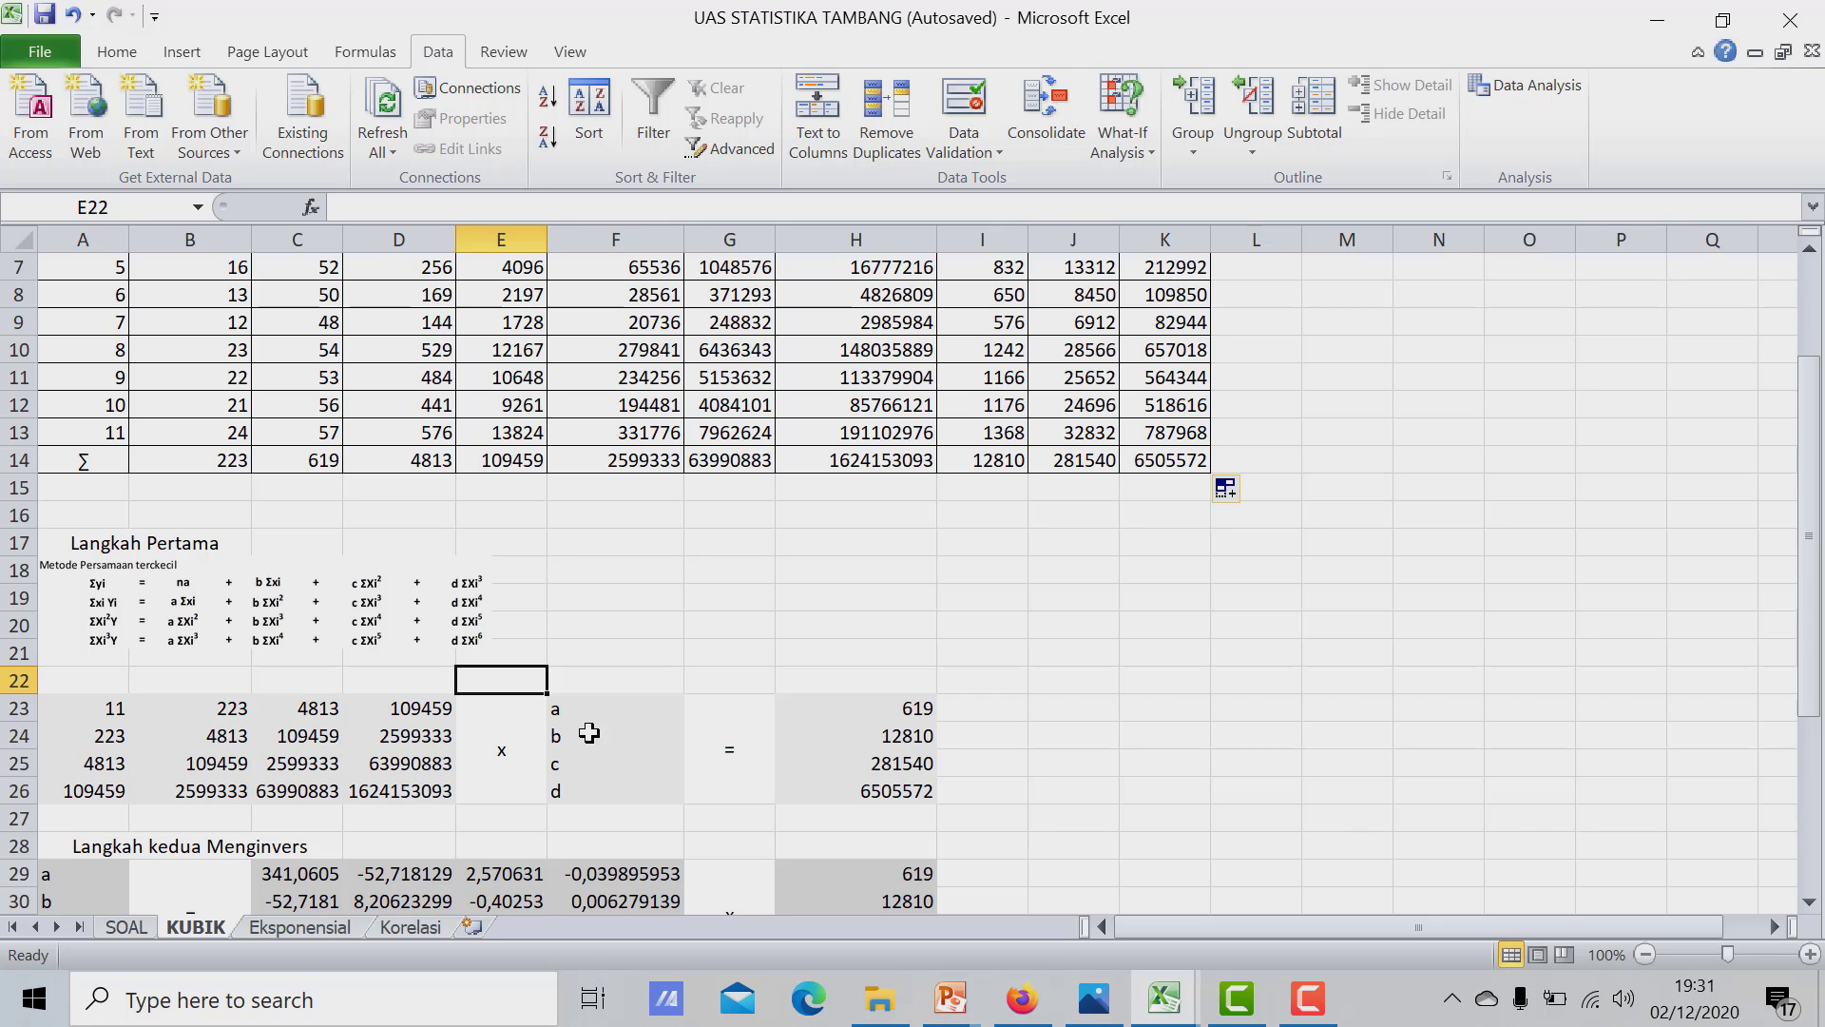
{"action": "scroll", "coordinate": [488, 778], "scroll_direction": "up", "scroll_amount": 2}
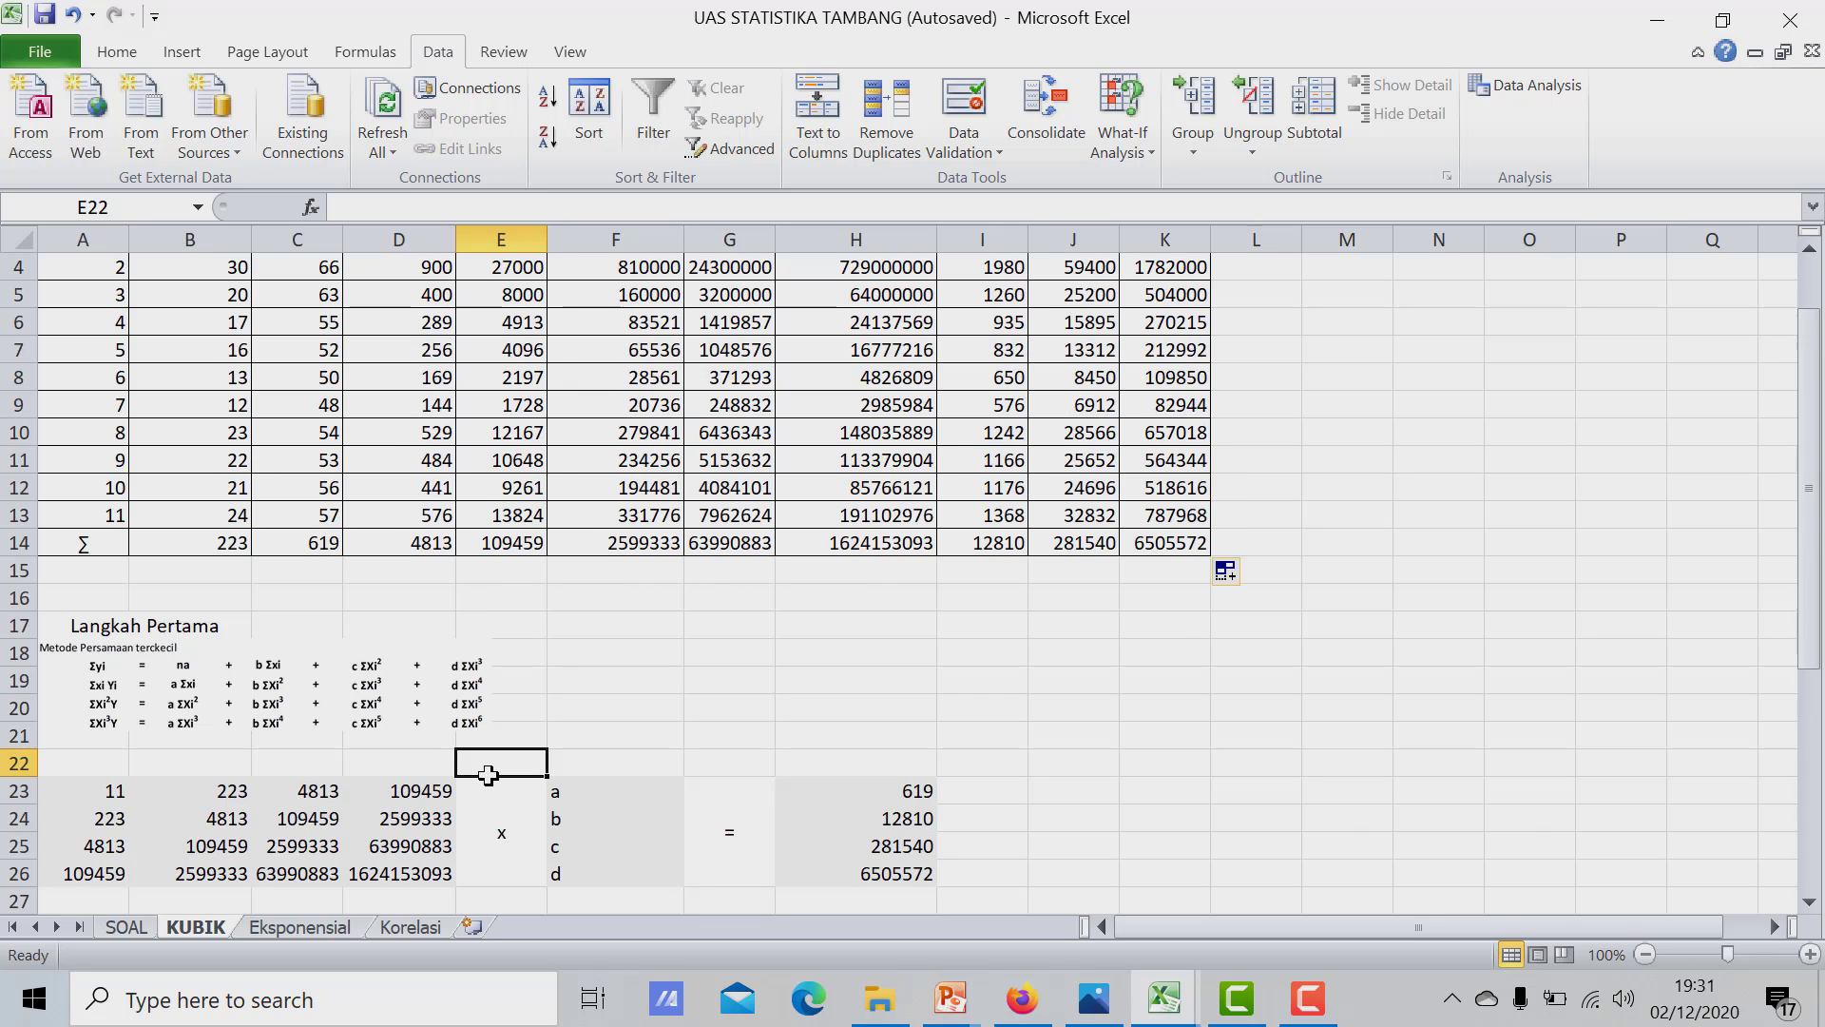
{"action": "scroll", "coordinate": [487, 777], "scroll_direction": "down", "scroll_amount": 2}
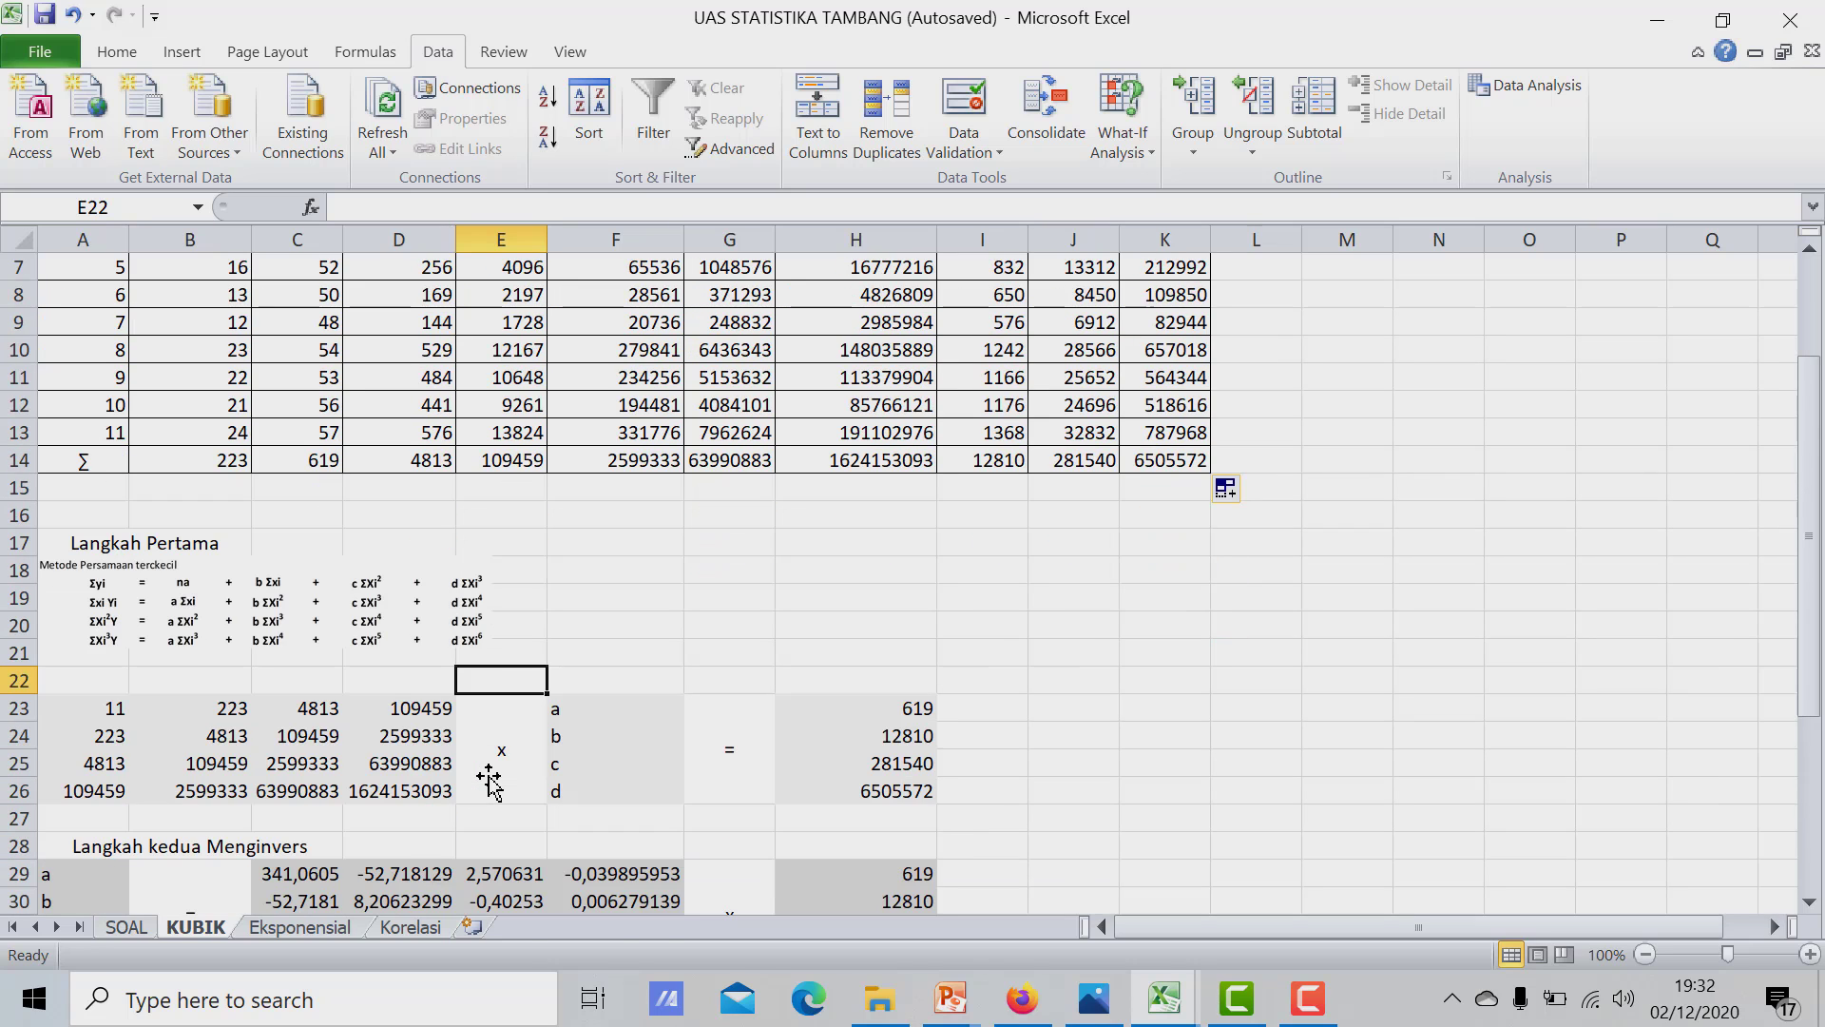
{"action": "scroll", "coordinate": [451, 784], "scroll_direction": "up", "scroll_amount": 2}
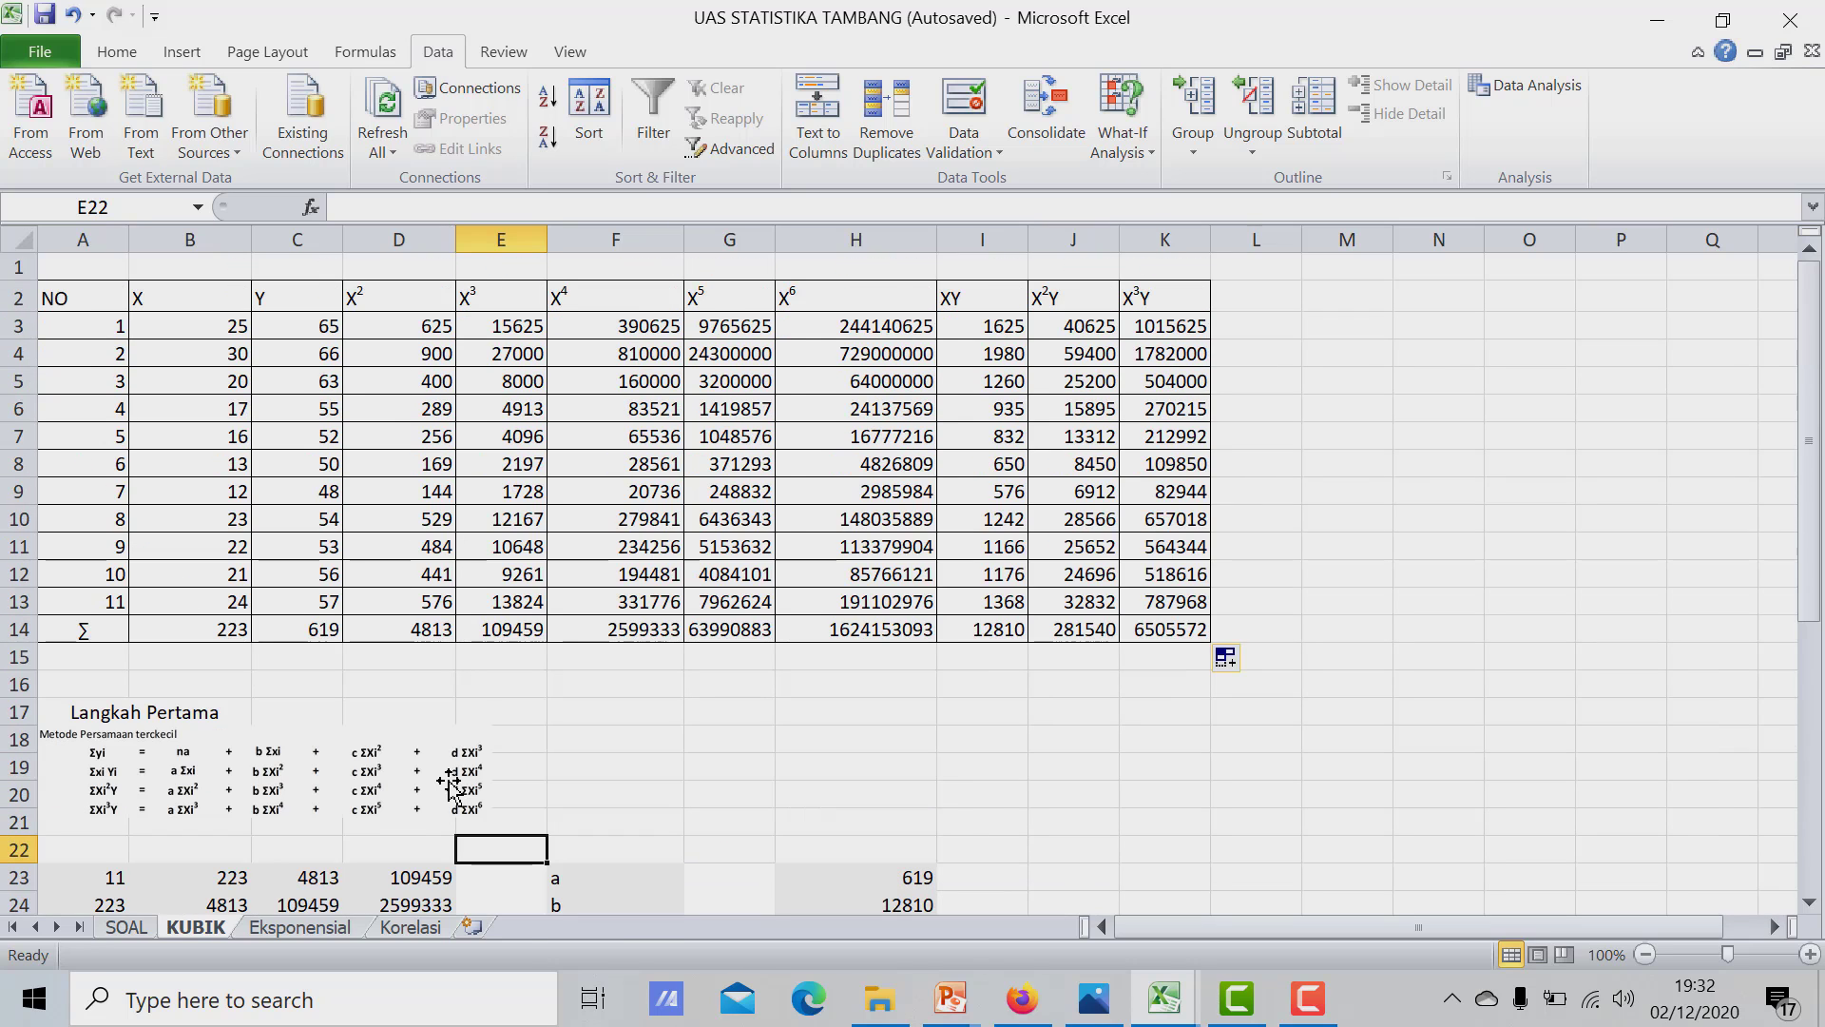
Inspect the reference formula in D26, the last entry of the coefficient matrix, and leave it as it is
{"action": "scroll", "coordinate": [452, 785], "scroll_direction": "down", "scroll_amount": 2}
{"action": "left_click", "coordinate": [444, 796]}
{"action": "double_click", "coordinate": [443, 797]}
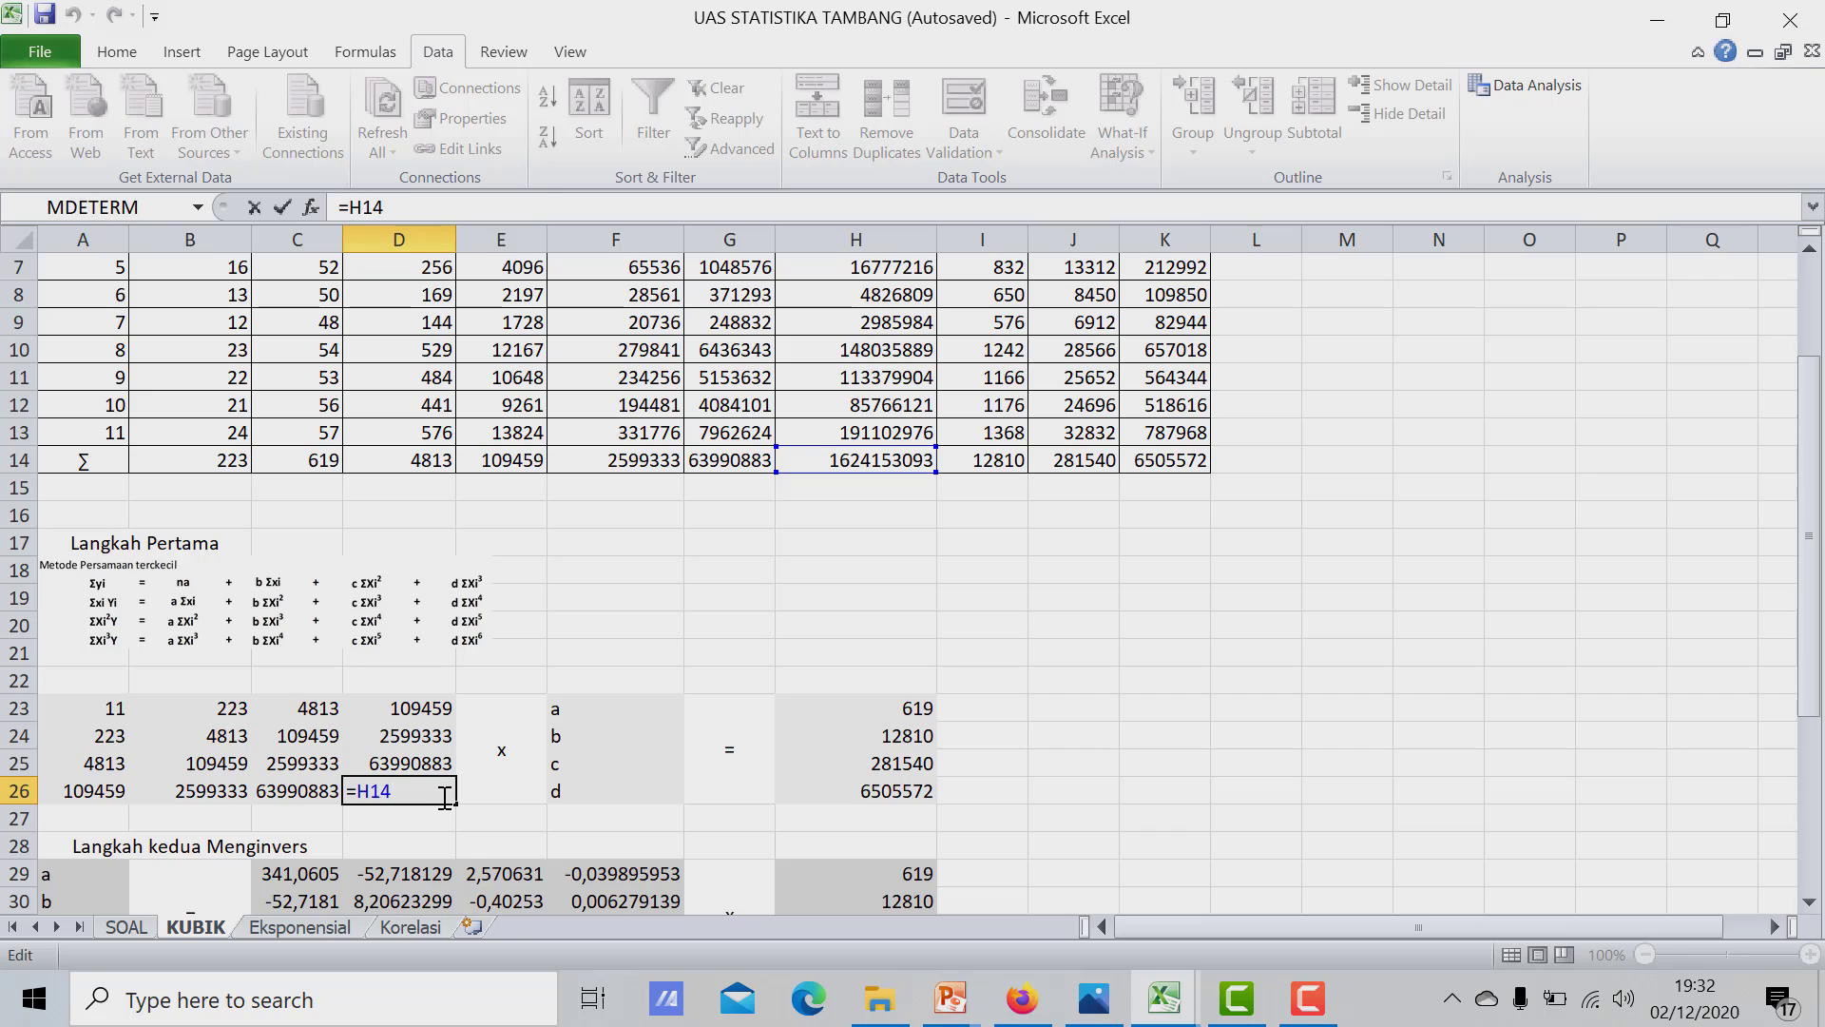
{"action": "key", "text": "Return"}
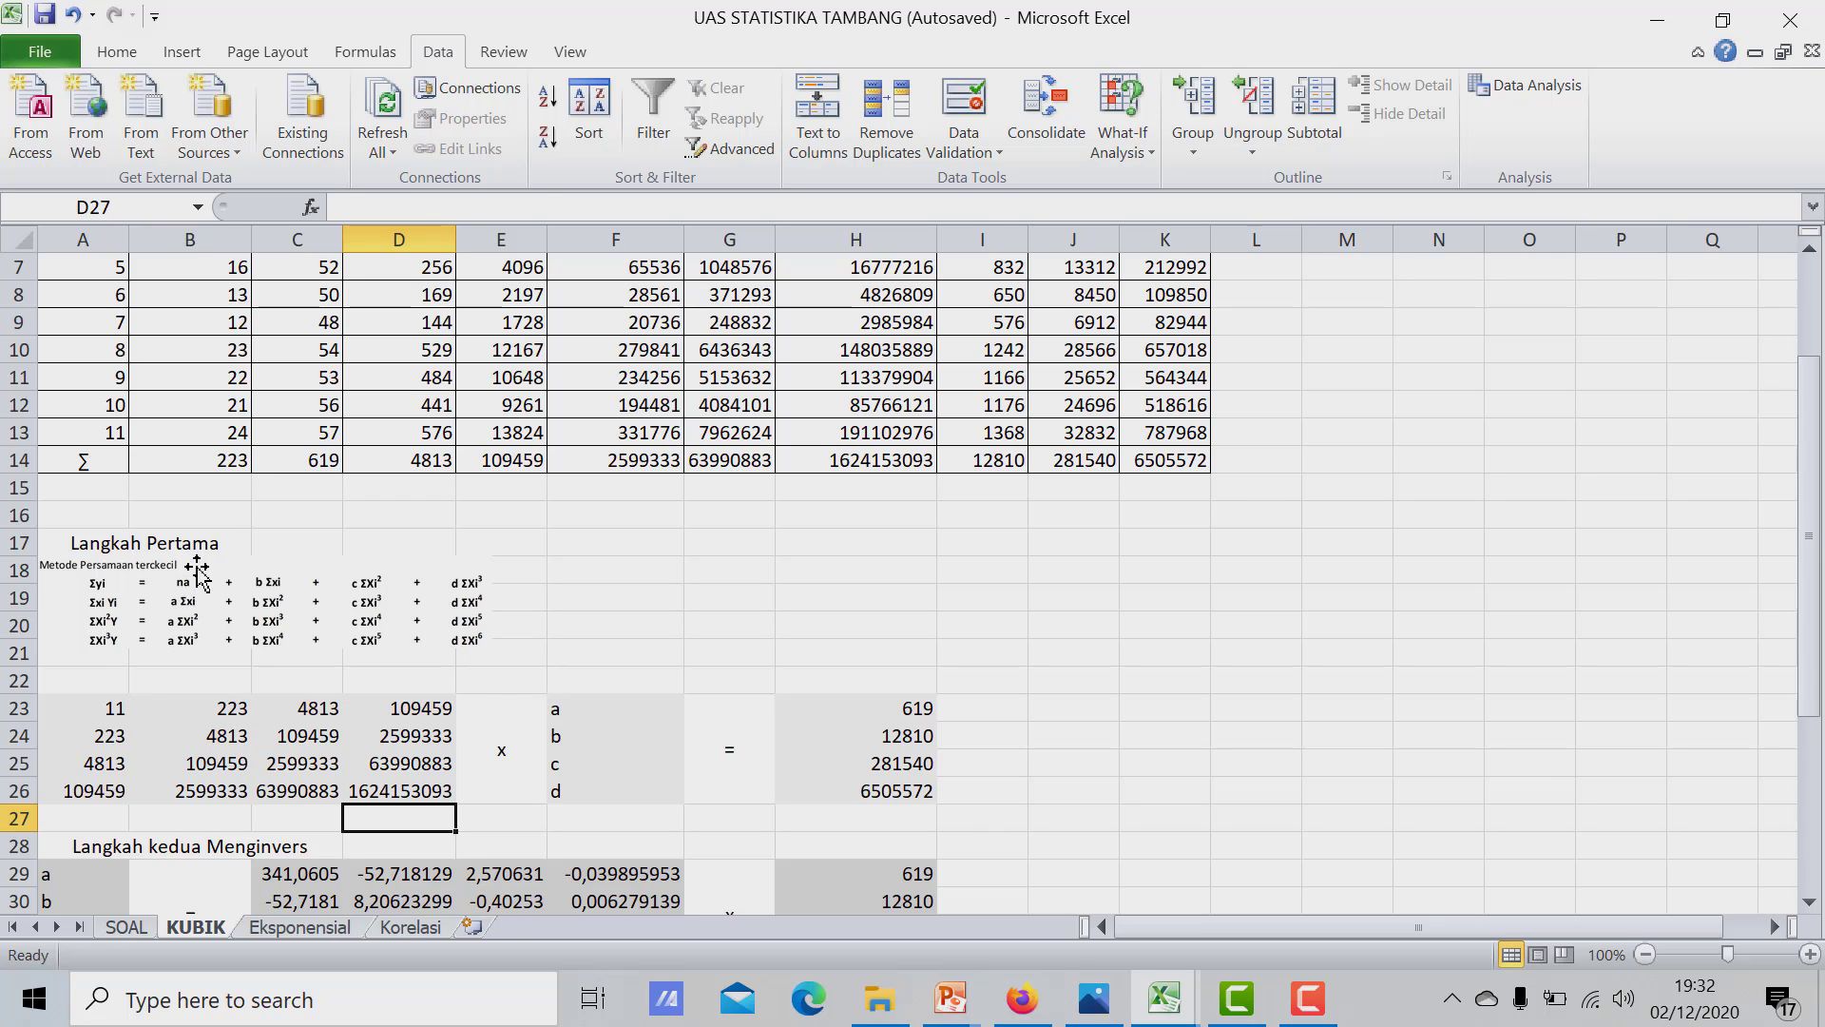
{"action": "left_click", "coordinate": [632, 648]}
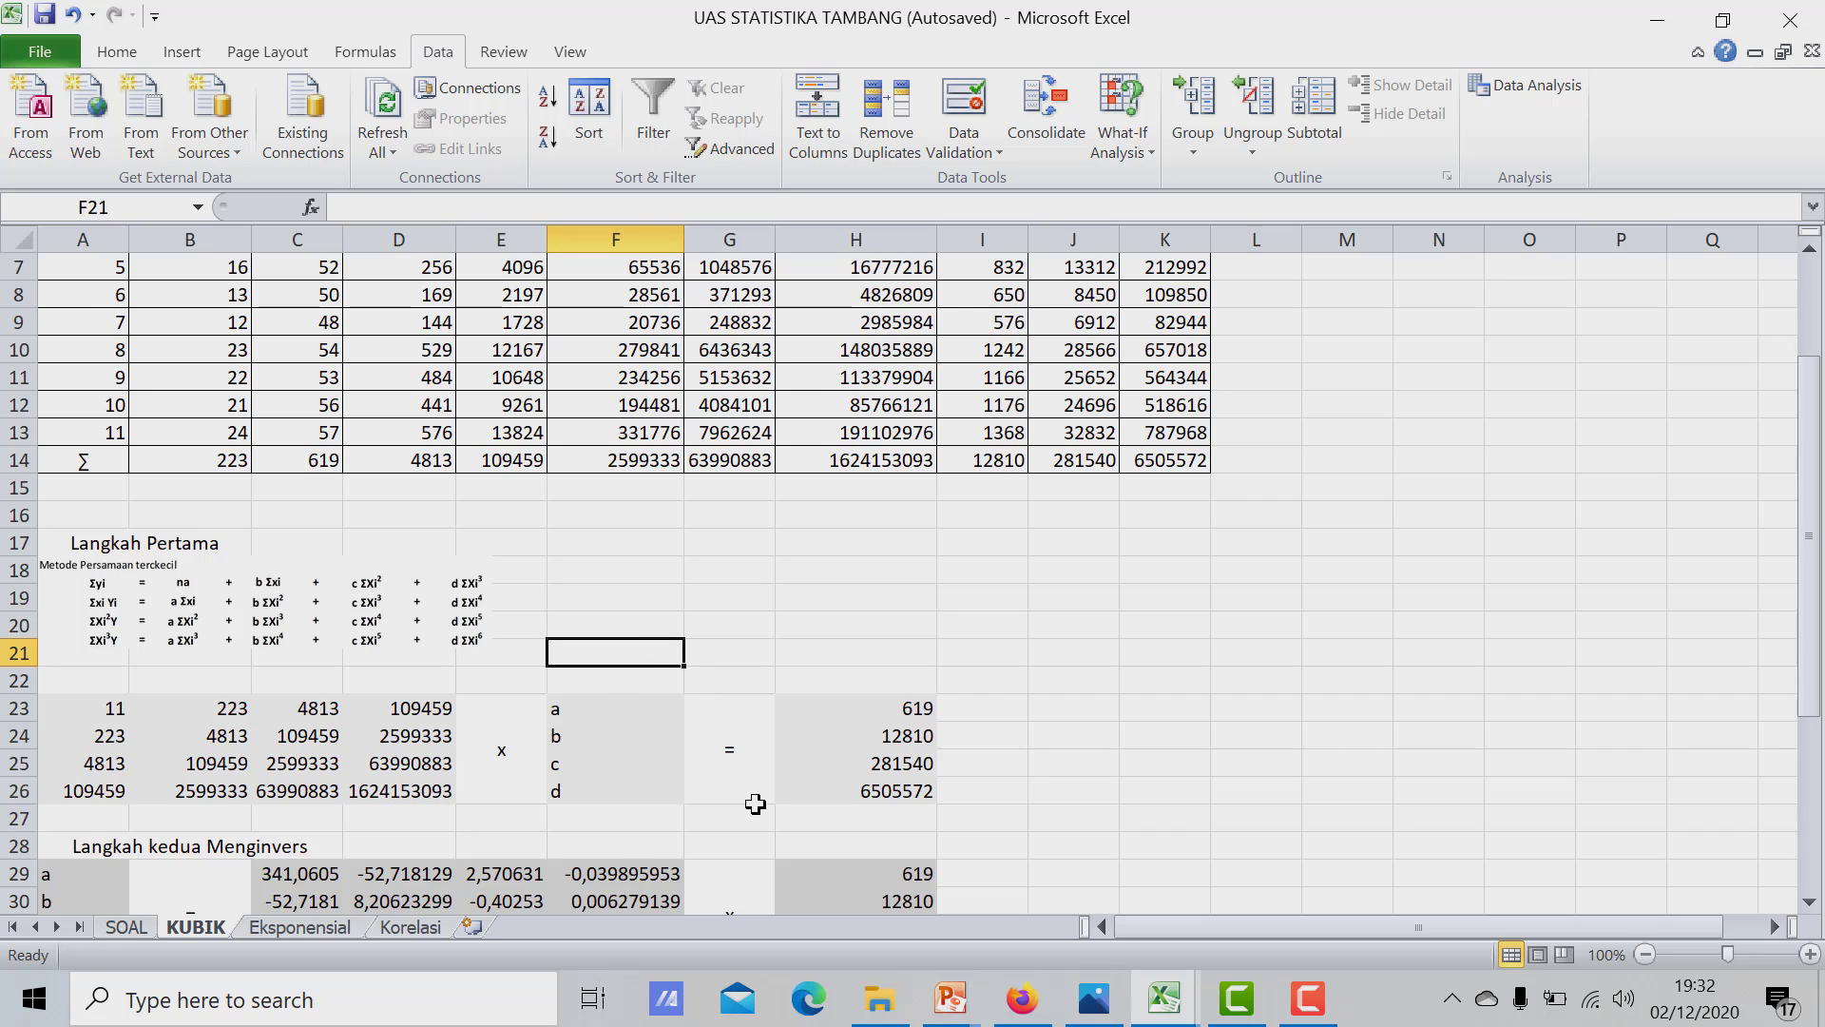
Compare the constants in H23:H26 with the Y, XY, X²Y and X³Y totals in the sum row
{"action": "scroll", "coordinate": [756, 805], "scroll_direction": "down", "scroll_amount": 1}
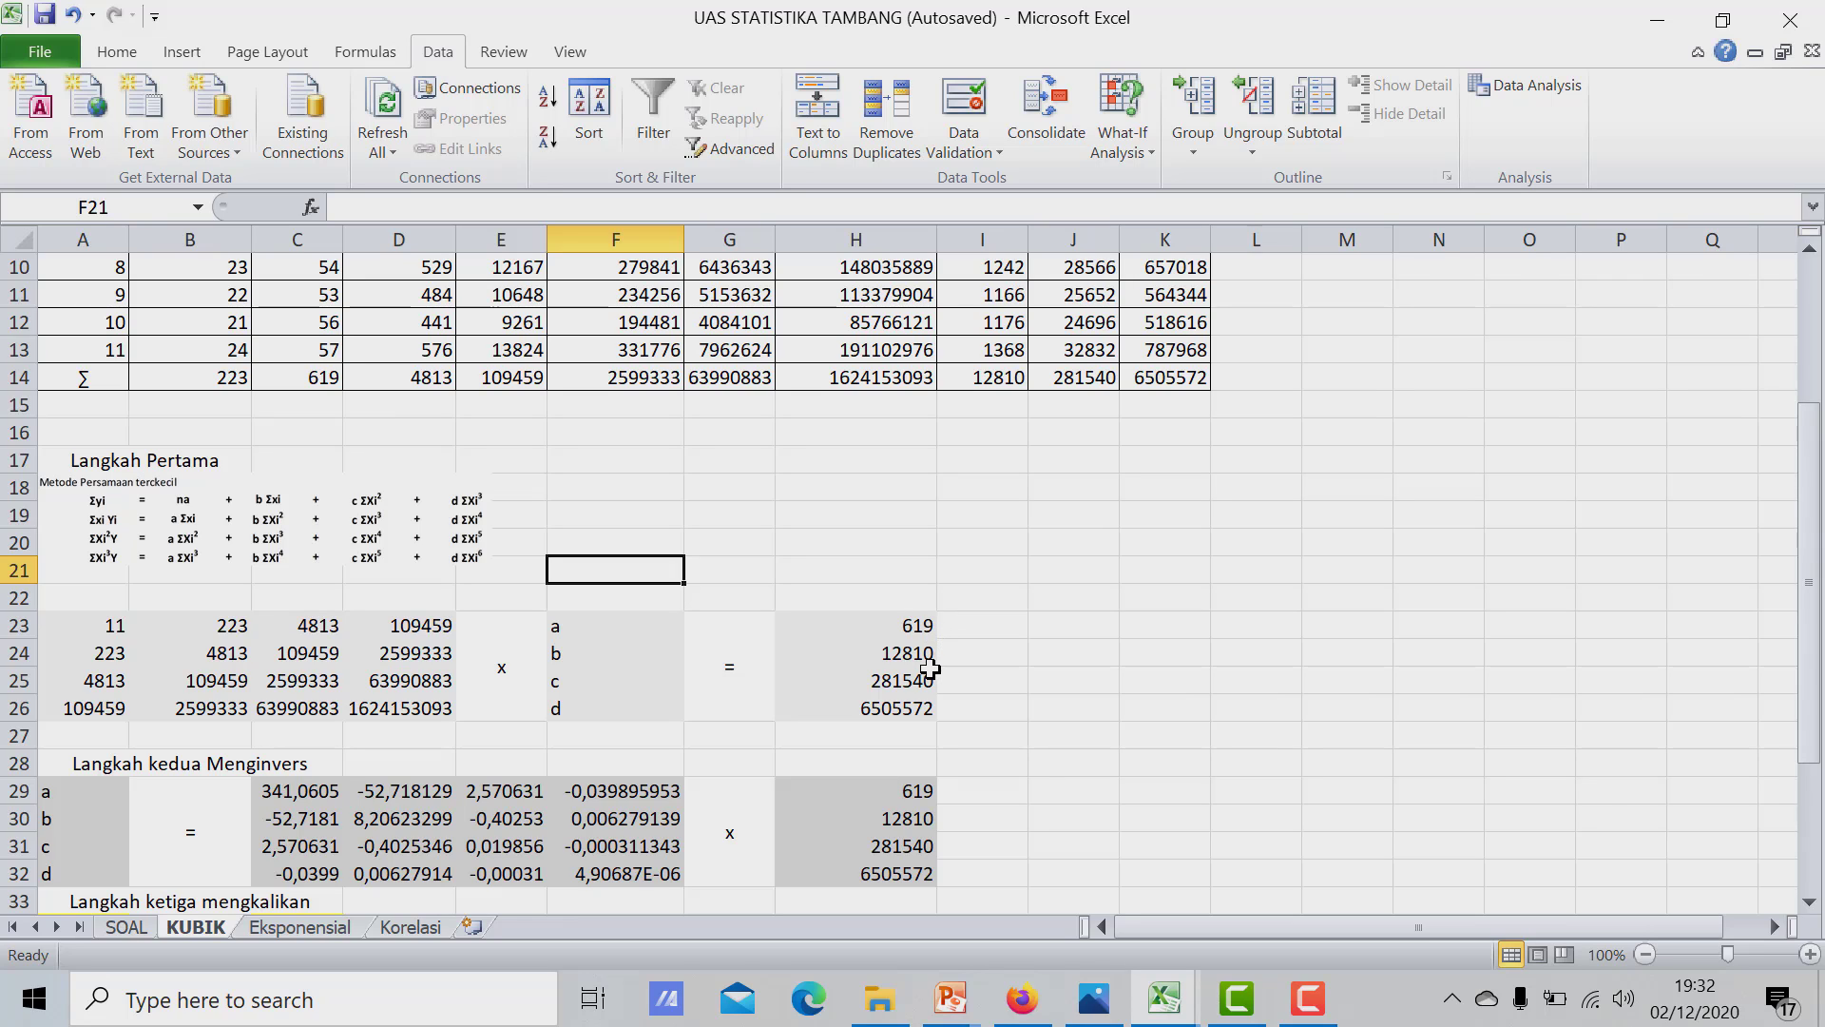
{"action": "scroll", "coordinate": [916, 641], "scroll_direction": "up", "scroll_amount": 1}
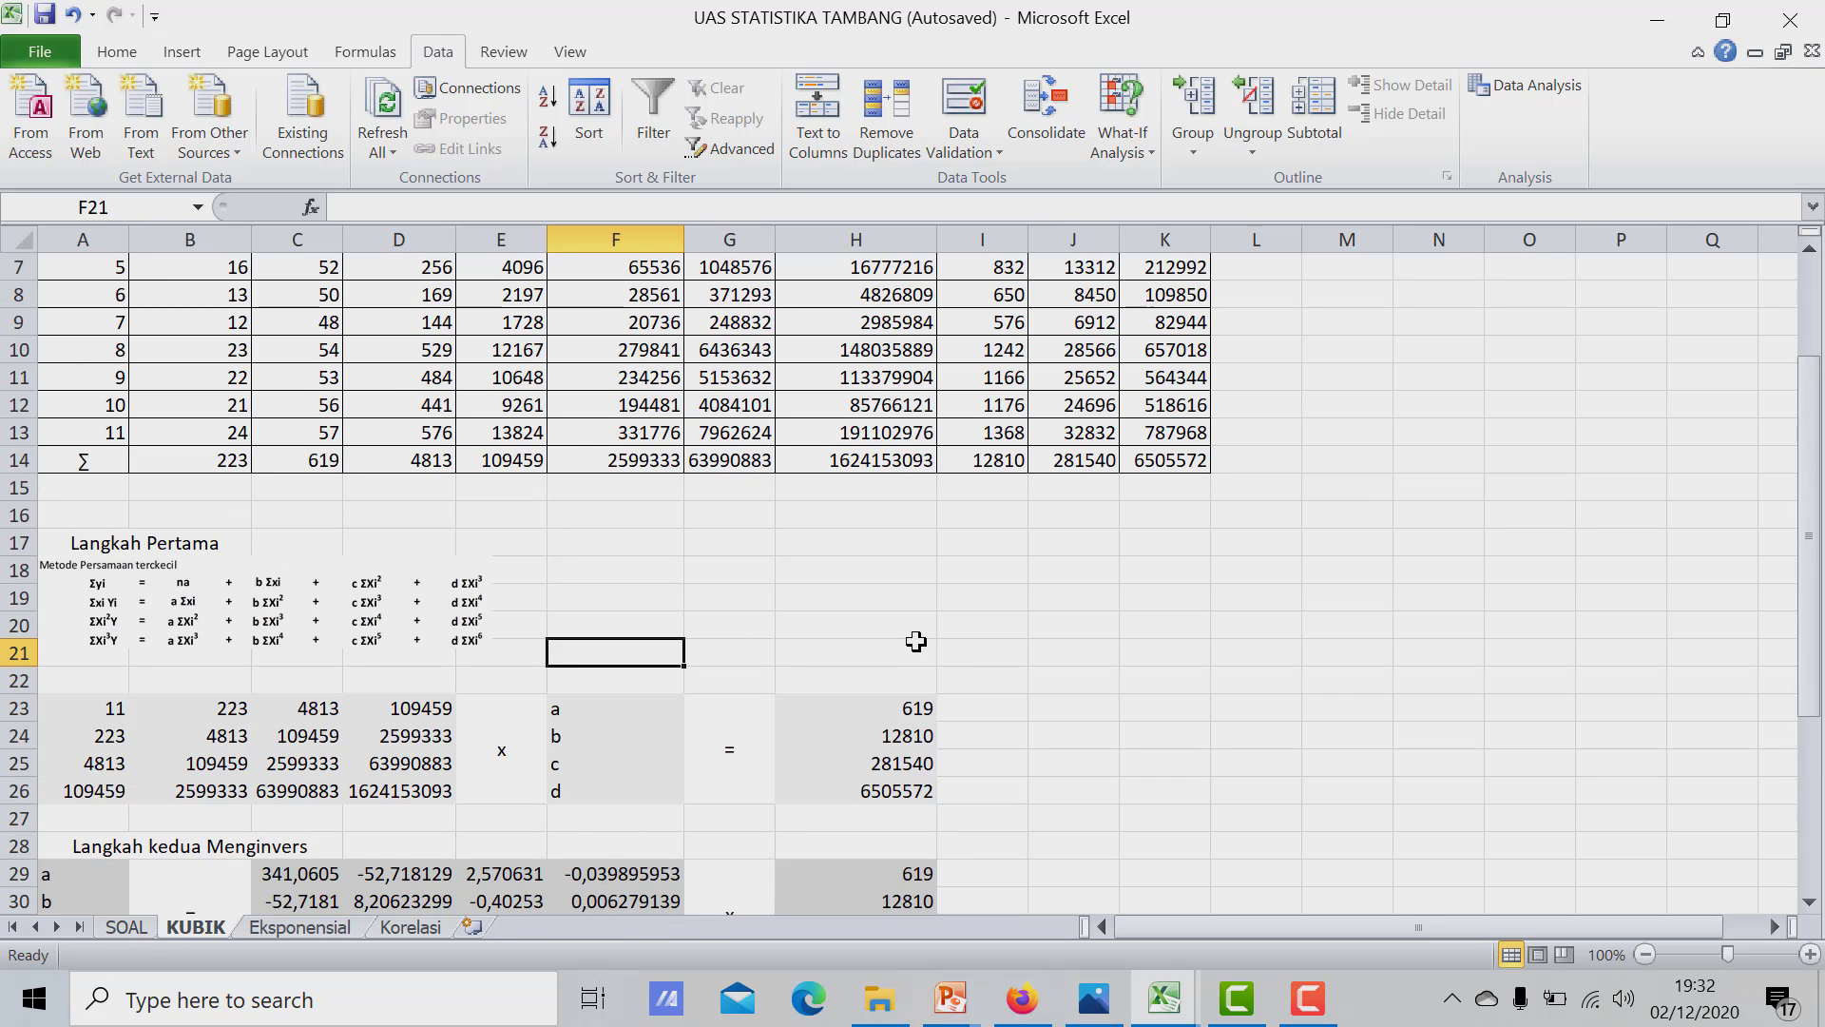
{"action": "scroll", "coordinate": [916, 642], "scroll_direction": "up", "scroll_amount": 2}
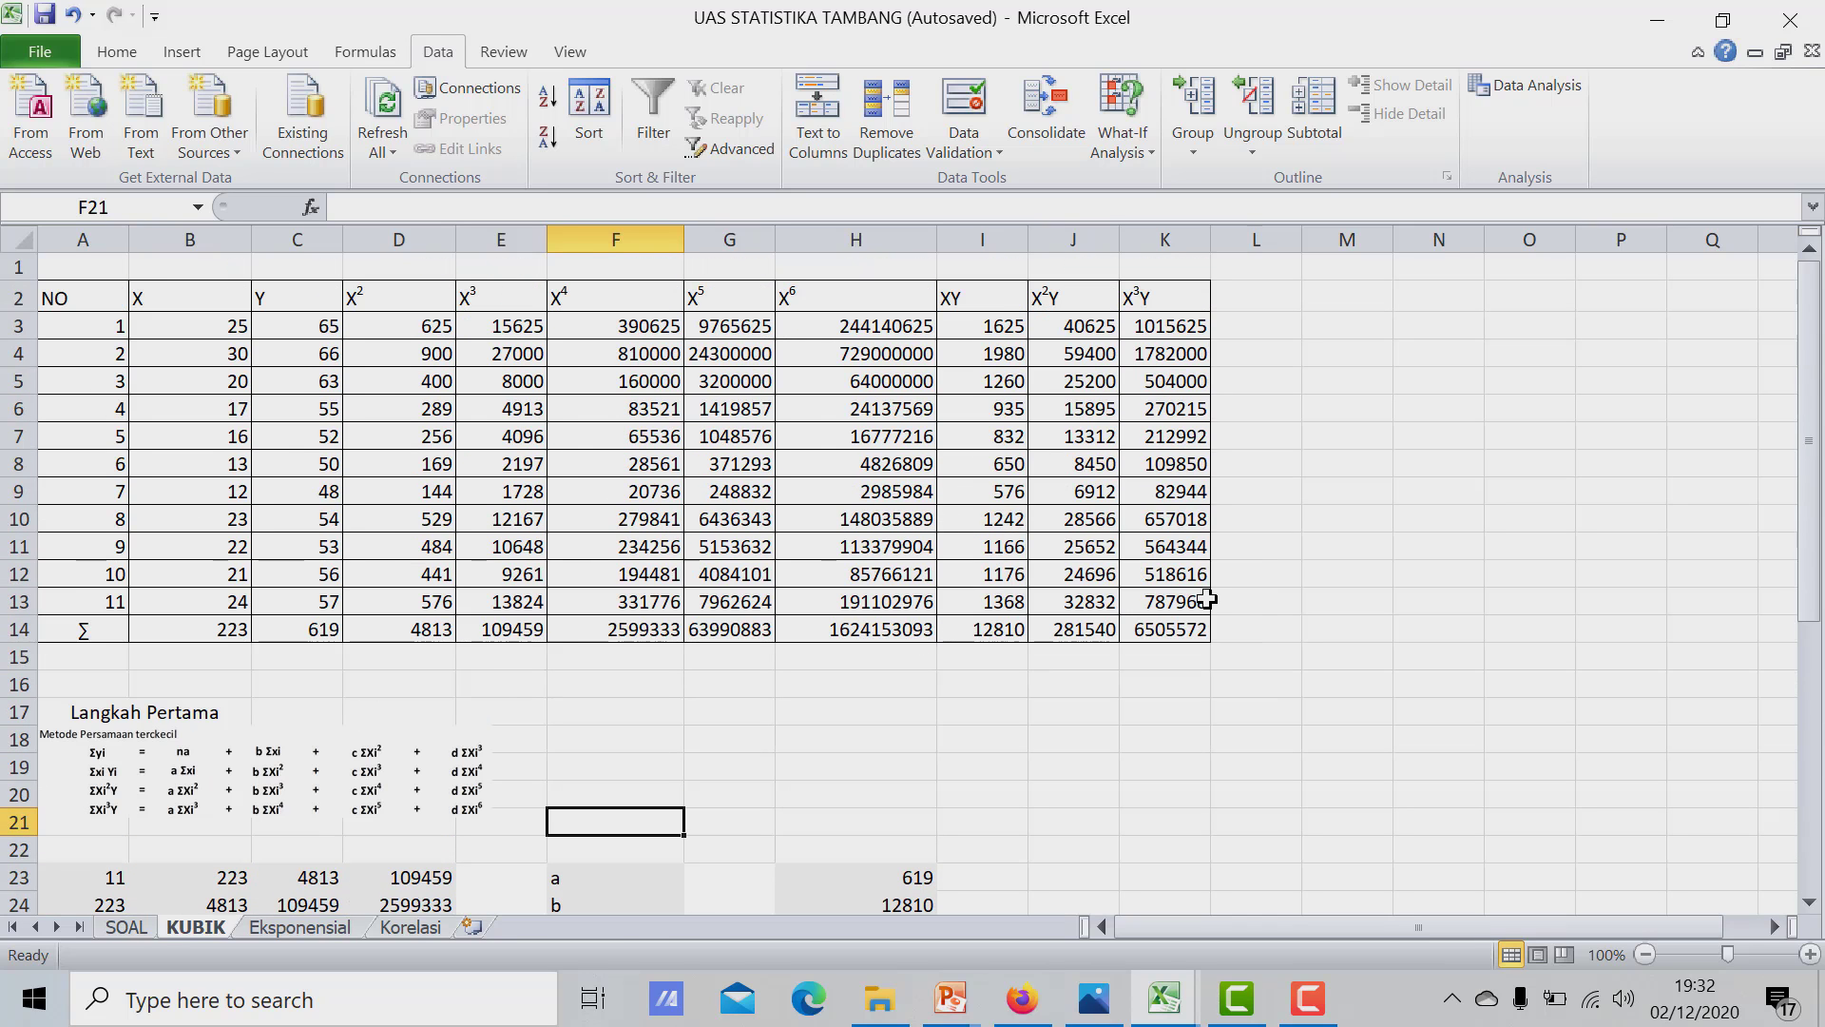
{"action": "scroll", "coordinate": [1010, 691], "scroll_direction": "down", "scroll_amount": 4}
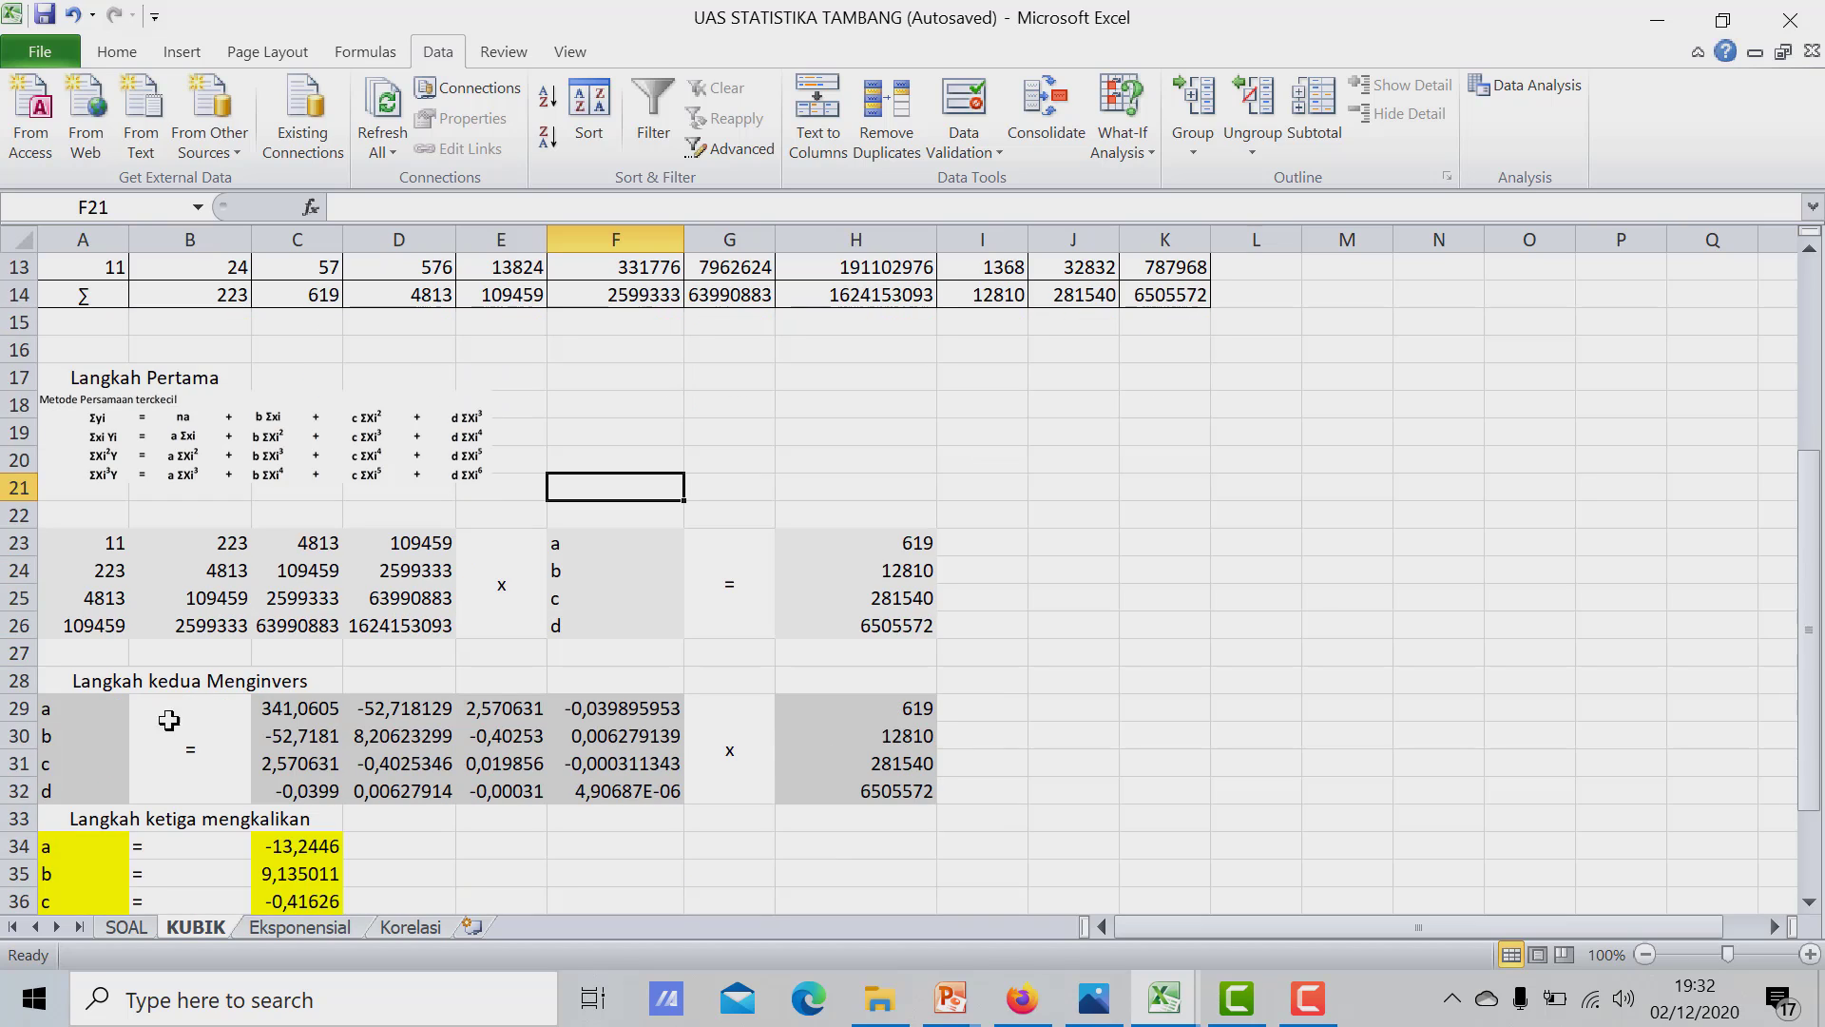
Highlight the coefficient matrix A23:D26 and inspect the inverse formula in C29 under Langkah kedua Menginvers
{"action": "left_click", "coordinate": [497, 651]}
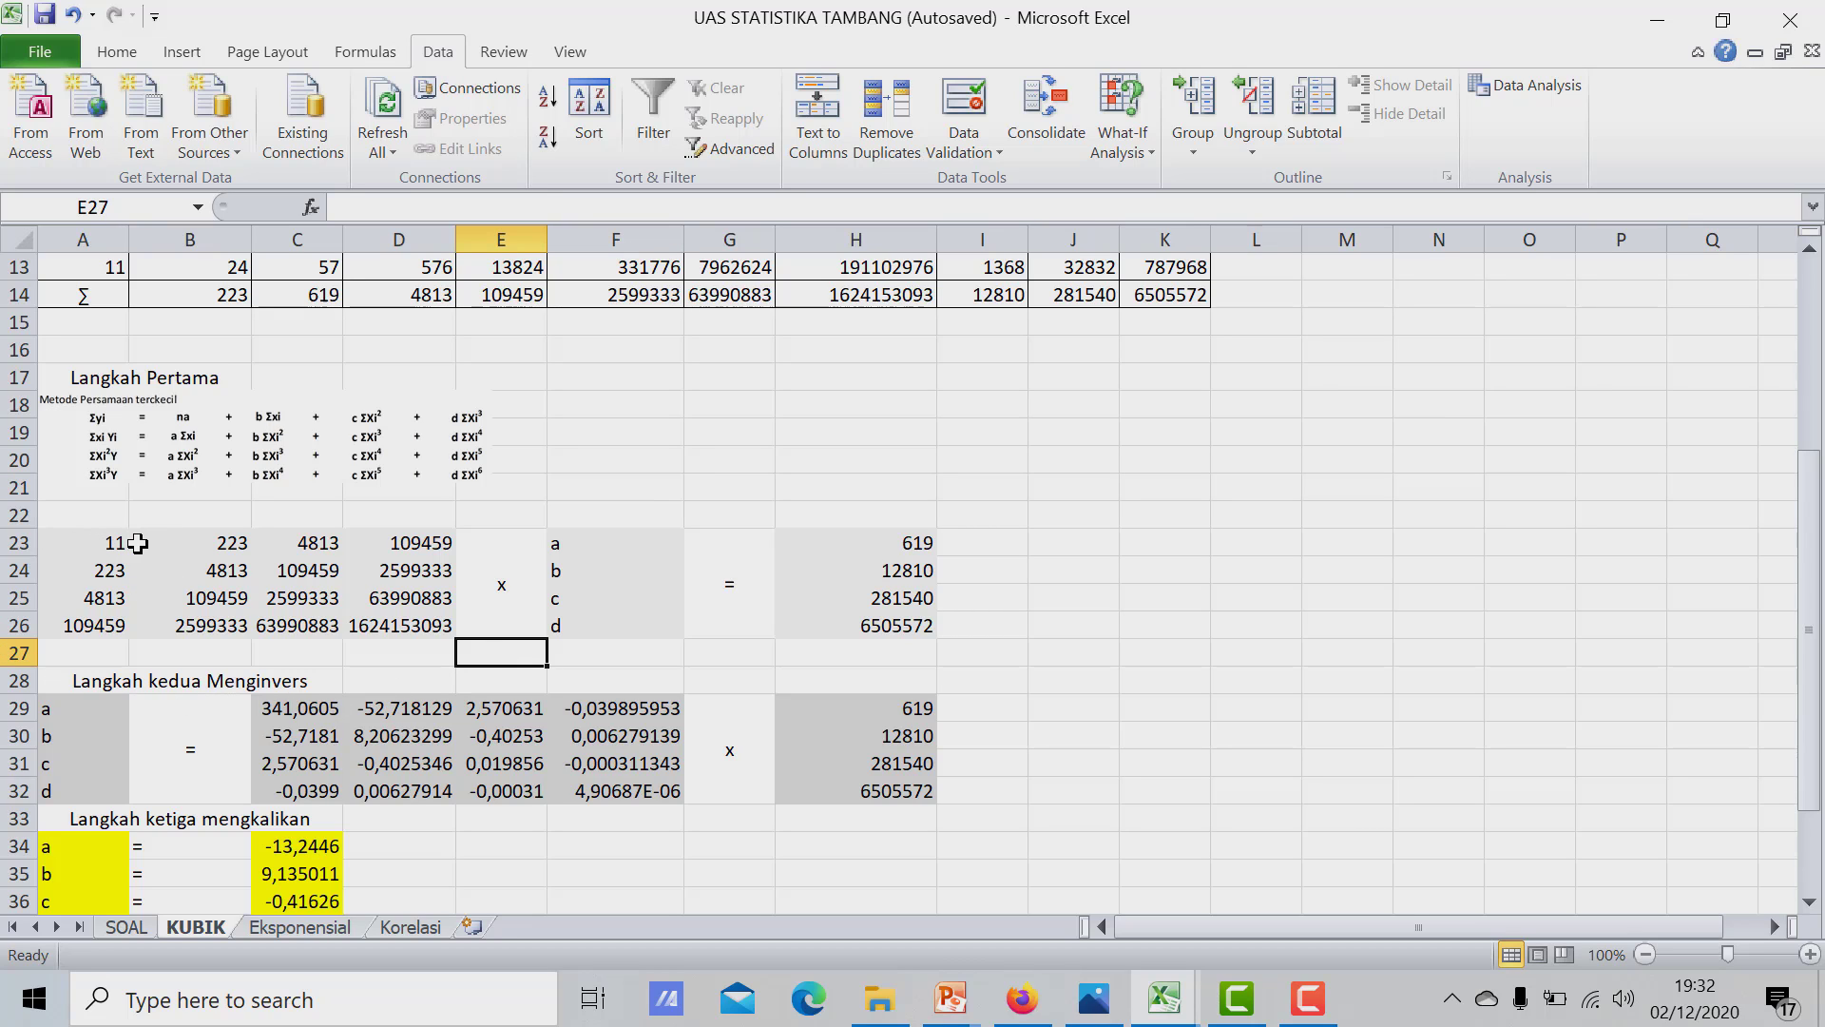
{"action": "left_click_drag", "start_coordinate": [91, 542], "coordinate": [418, 622]}
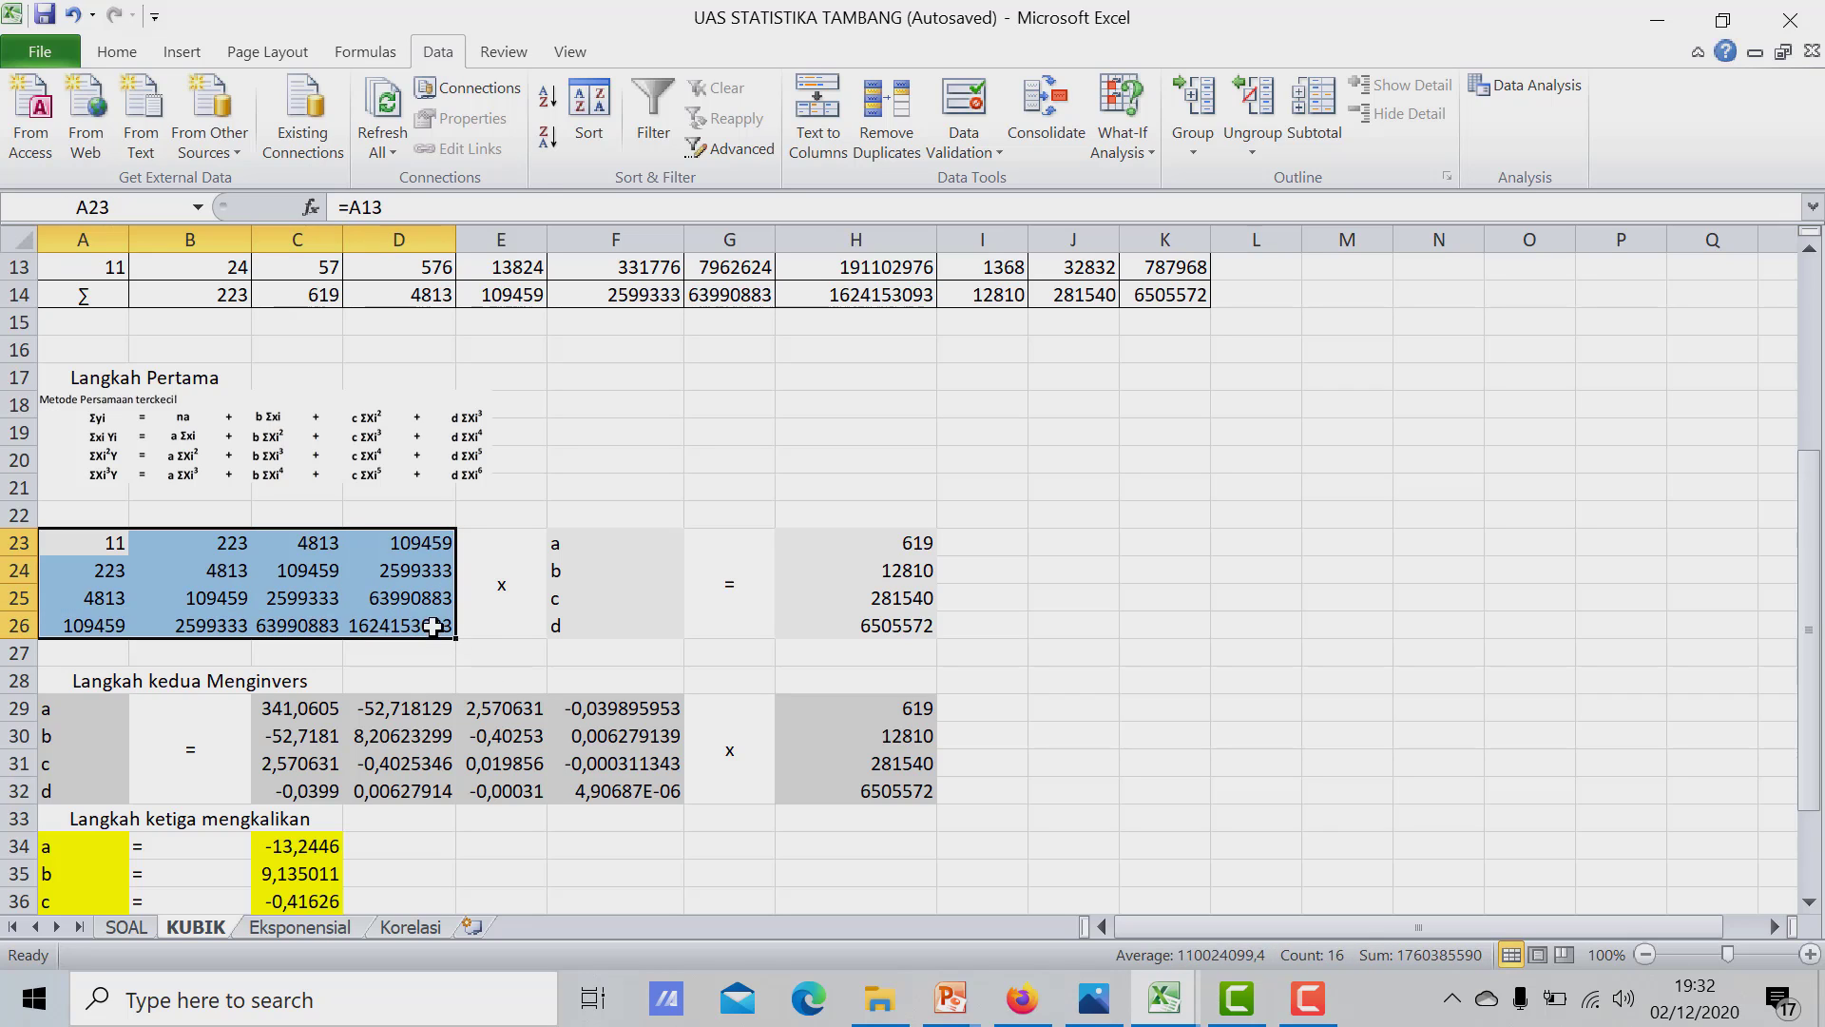
{"action": "left_click", "coordinate": [518, 674]}
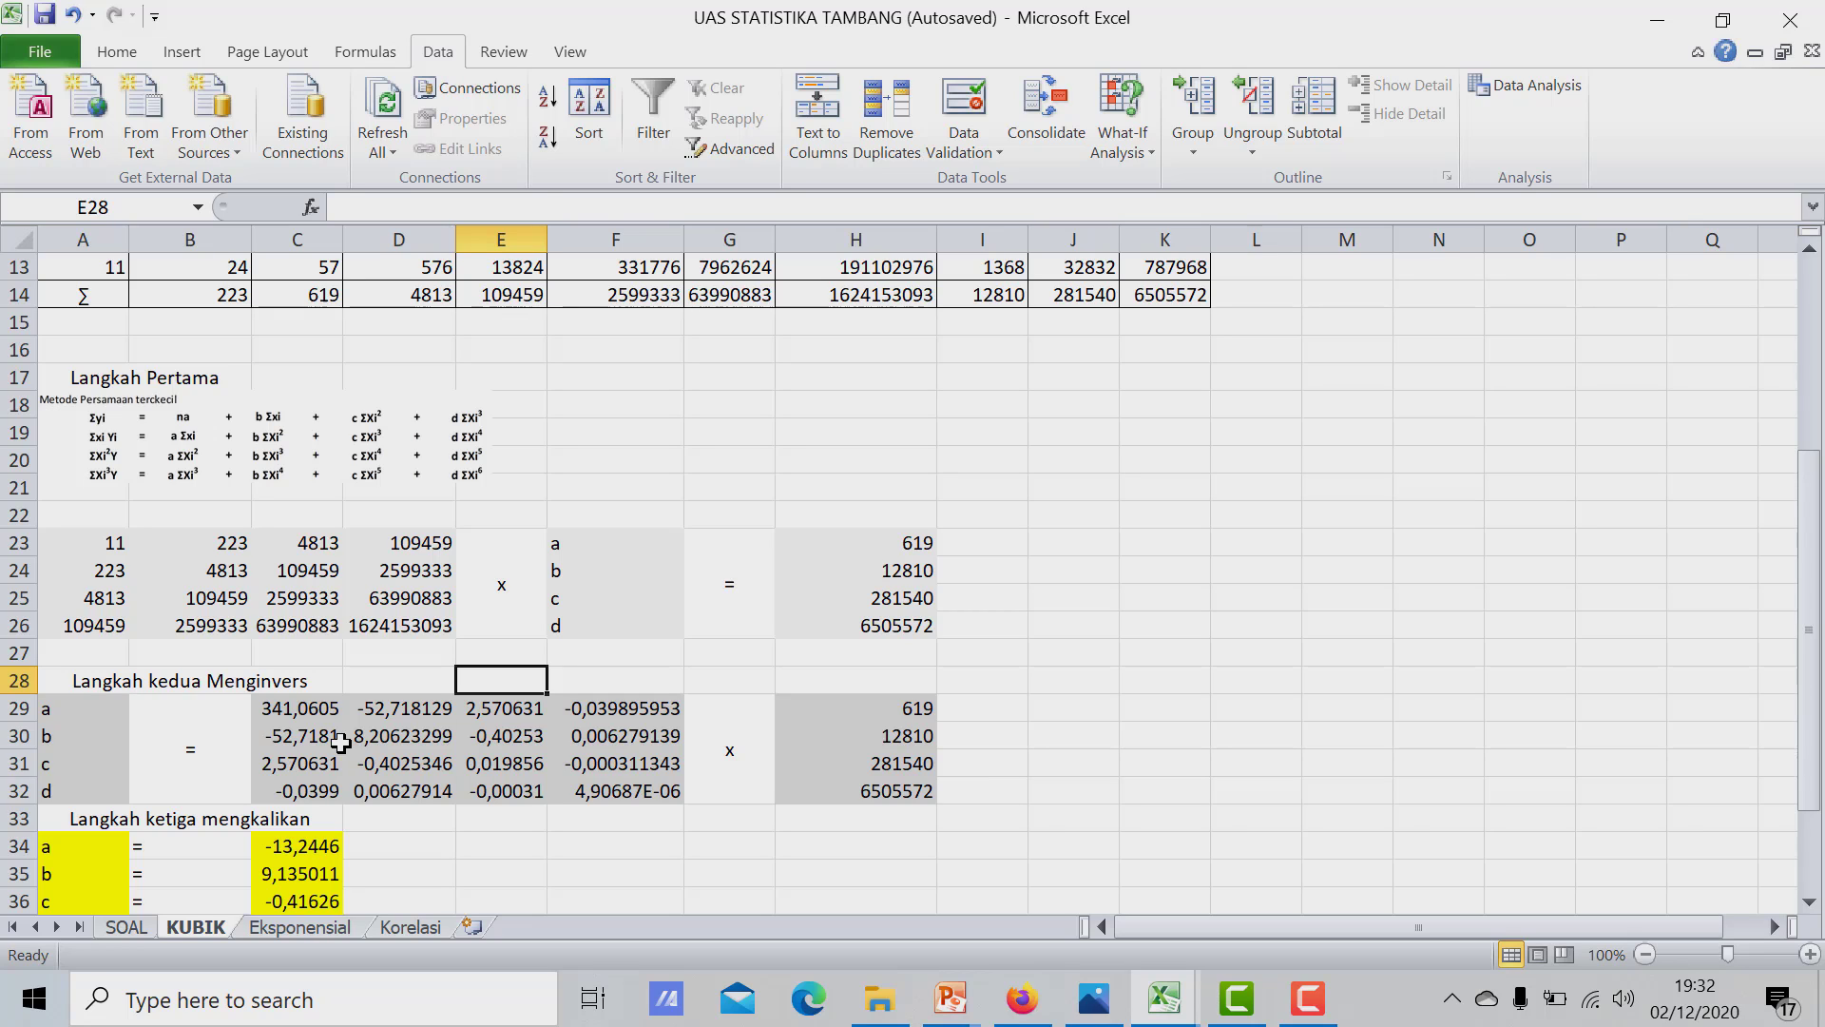
{"action": "left_click", "coordinate": [331, 709]}
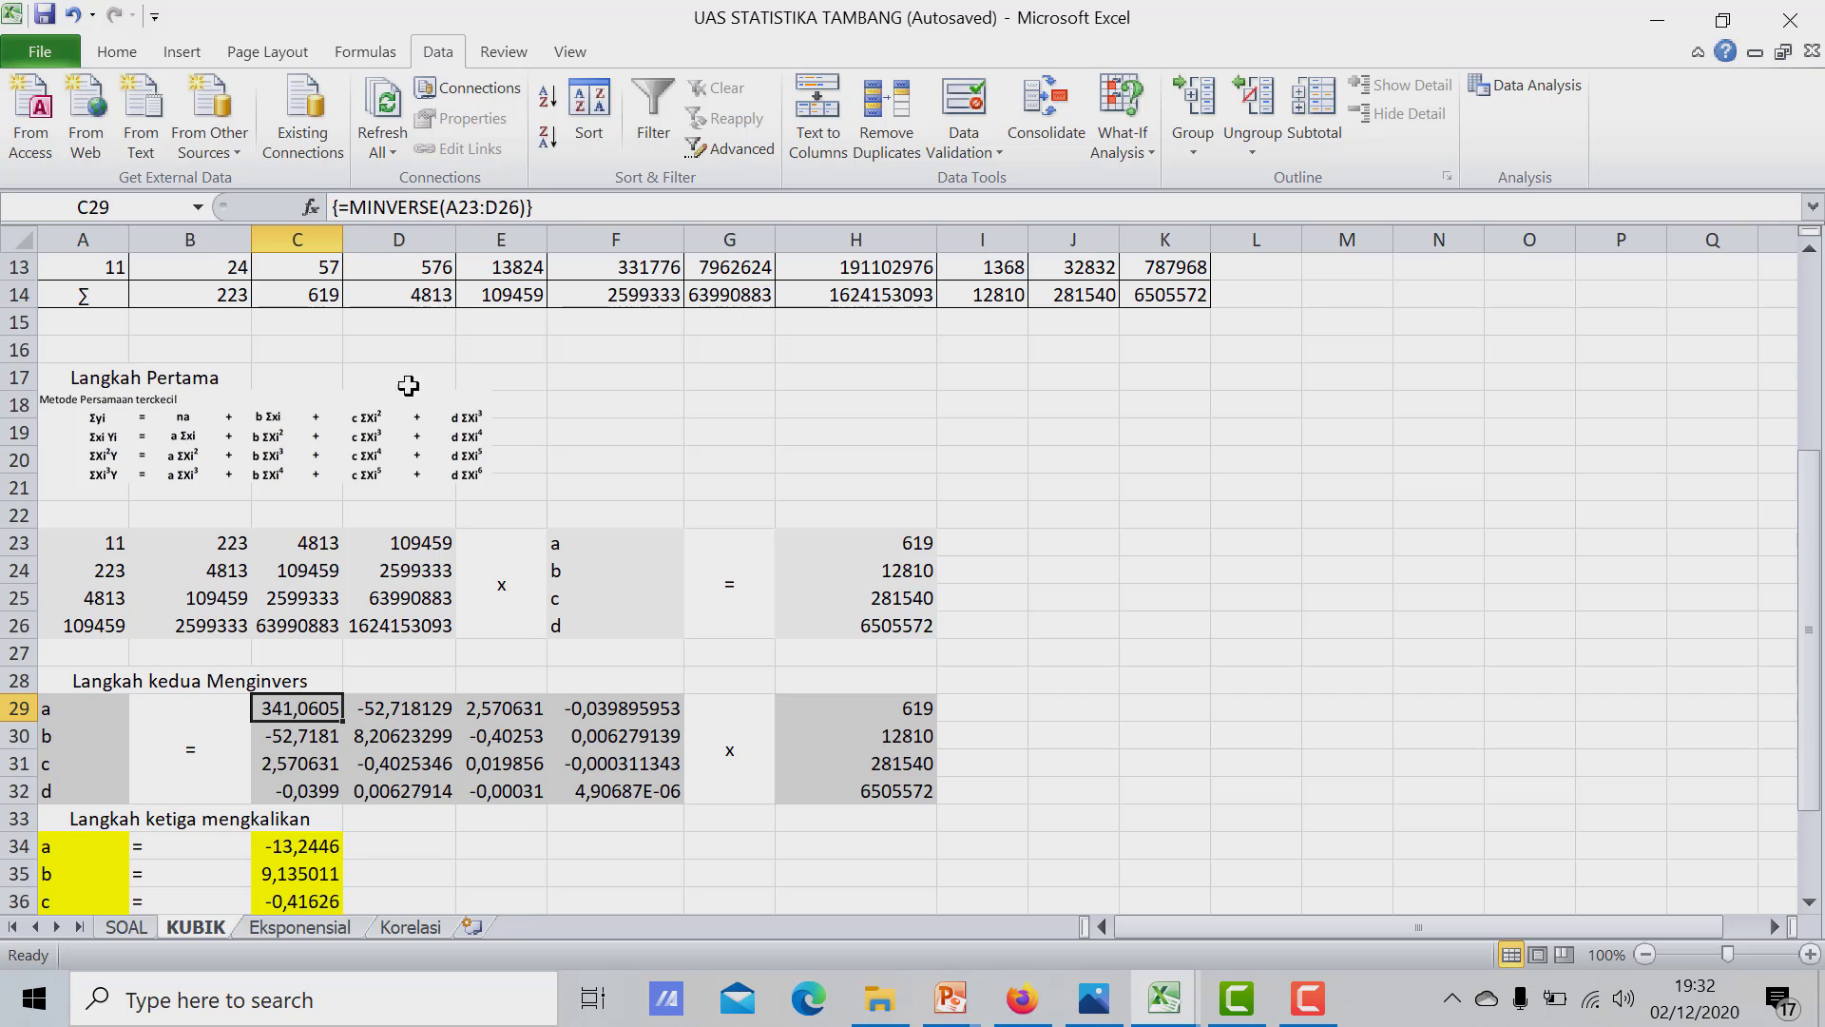
{"action": "left_click", "coordinate": [311, 673]}
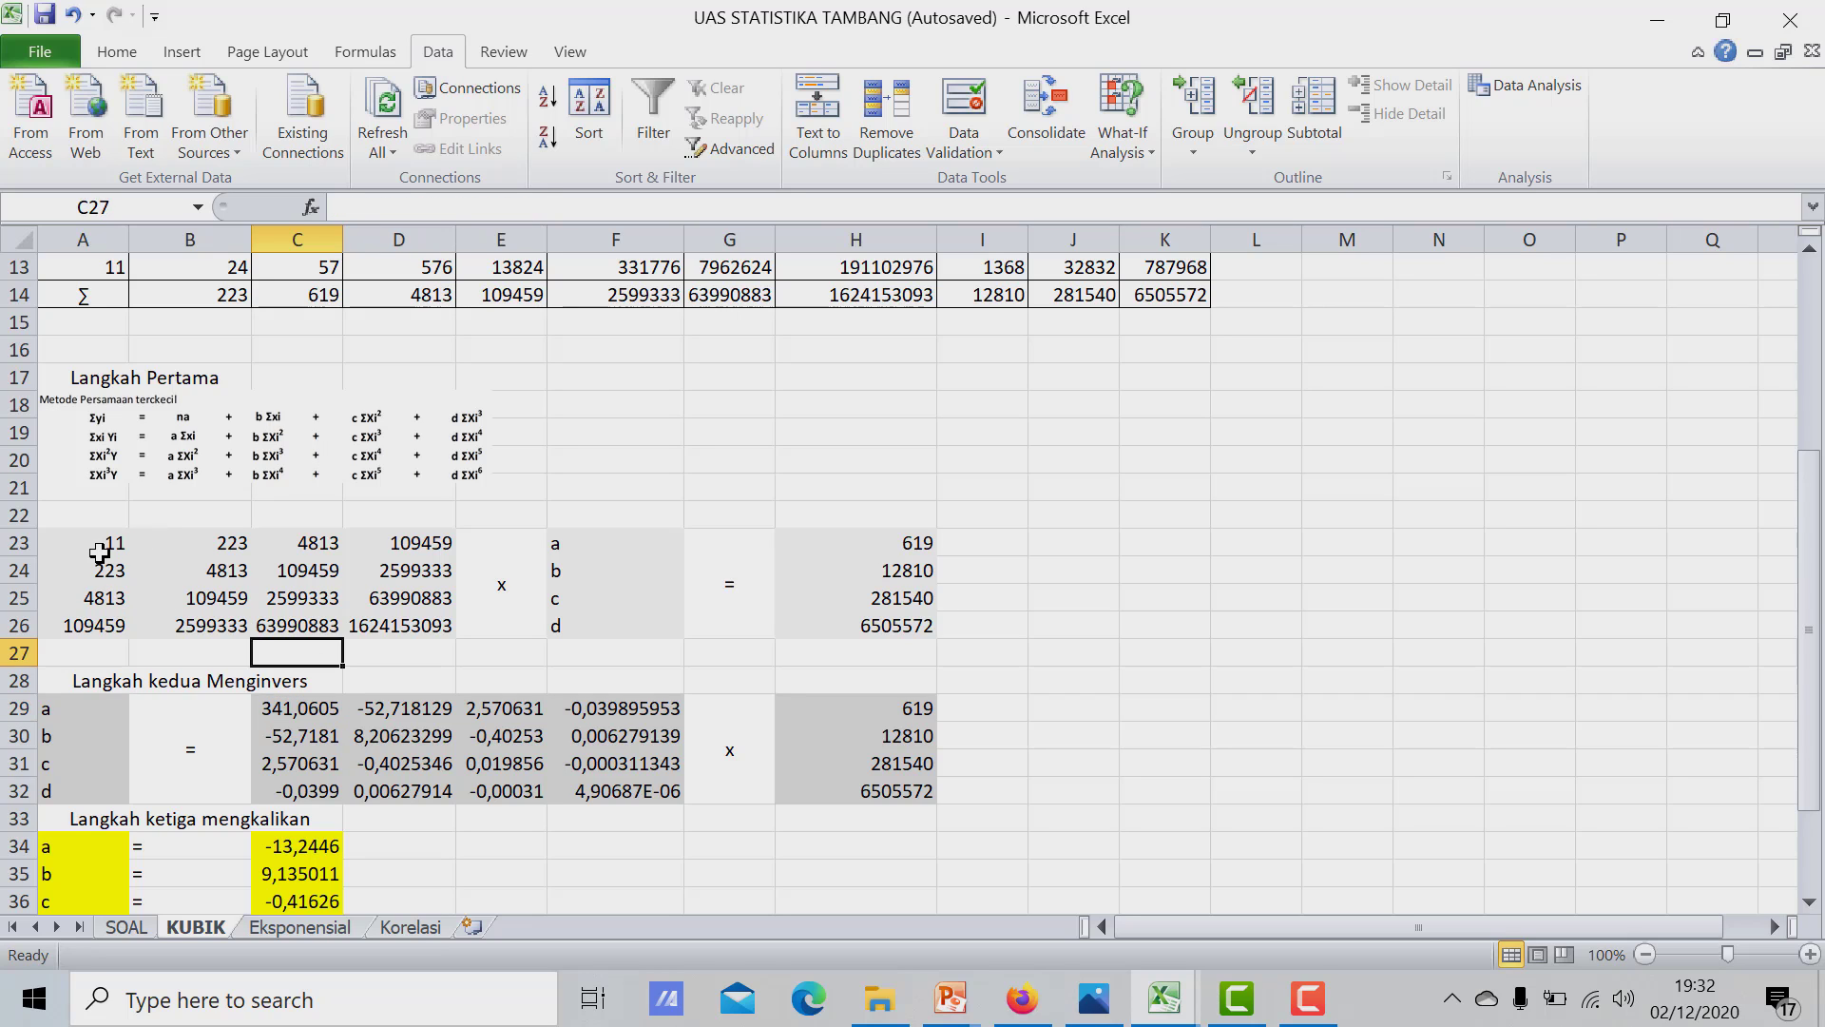
Relate the source matrix A23:D26 to the inverse matrix by highlighting it and then C29:F32
{"action": "left_click_drag", "start_coordinate": [100, 547], "coordinate": [376, 628]}
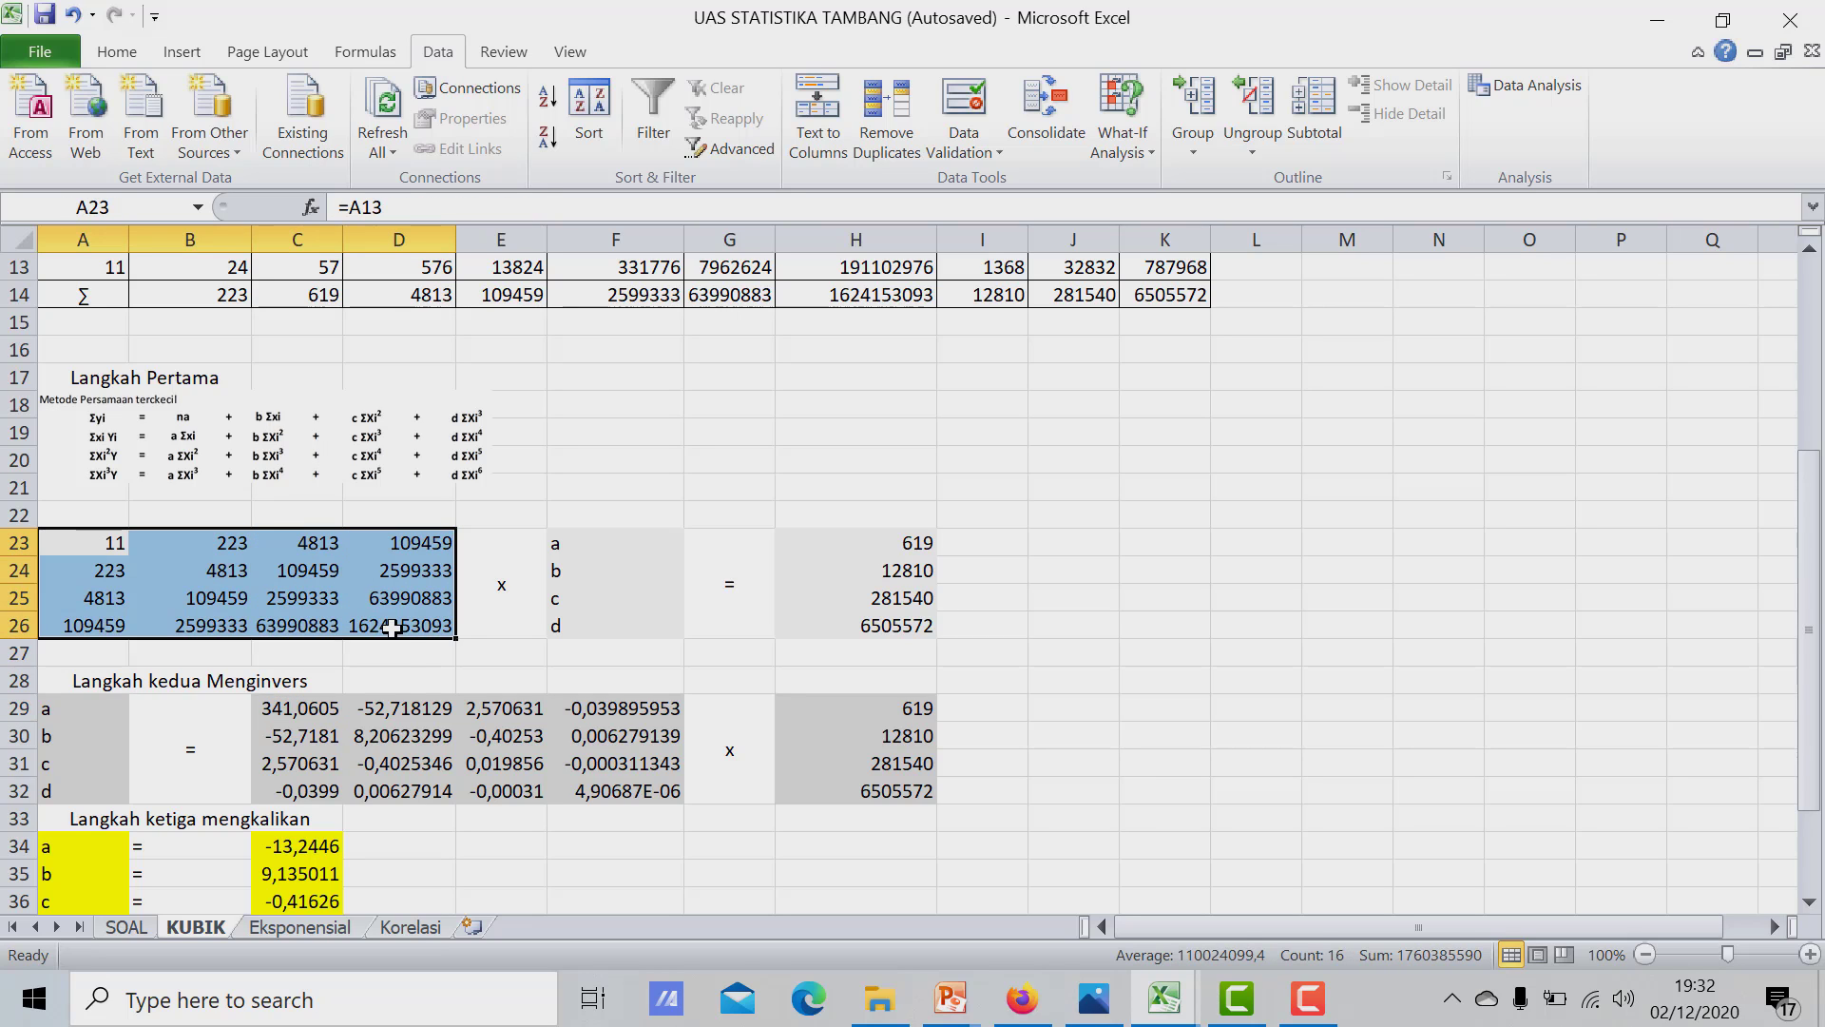
{"action": "left_click", "coordinate": [387, 683]}
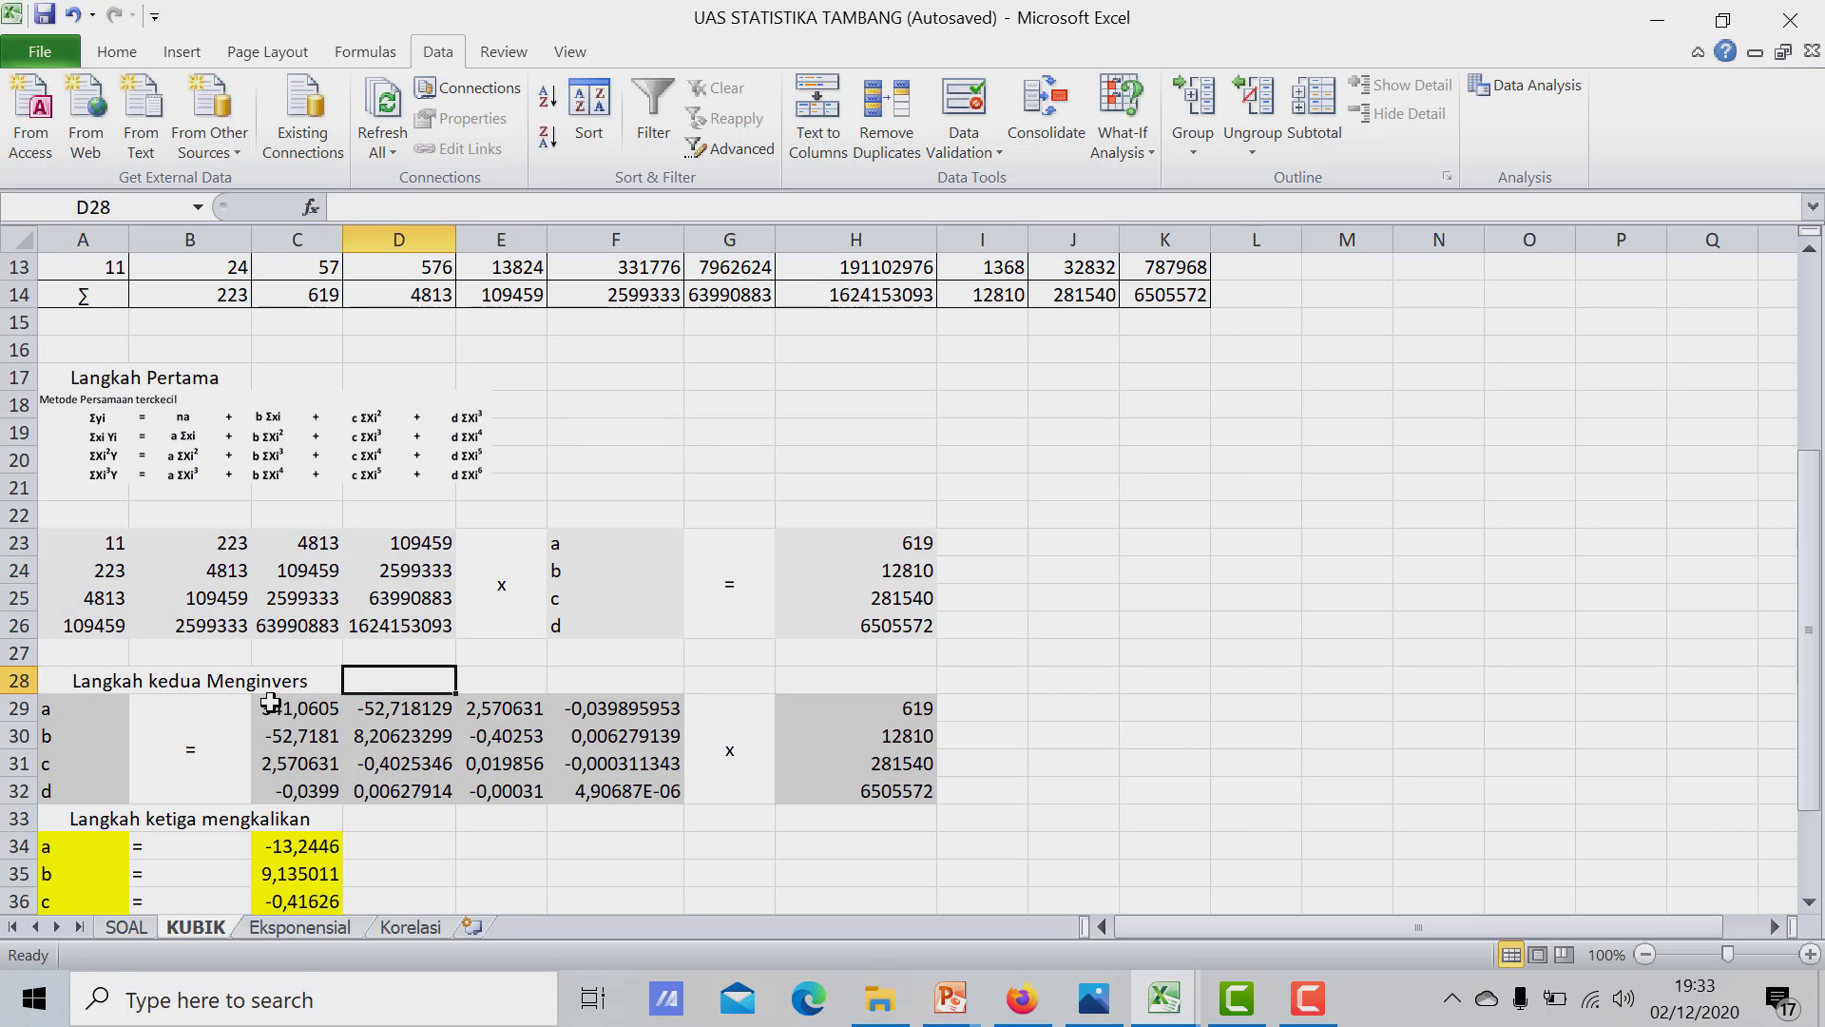
{"action": "left_click_drag", "start_coordinate": [270, 701], "coordinate": [614, 796]}
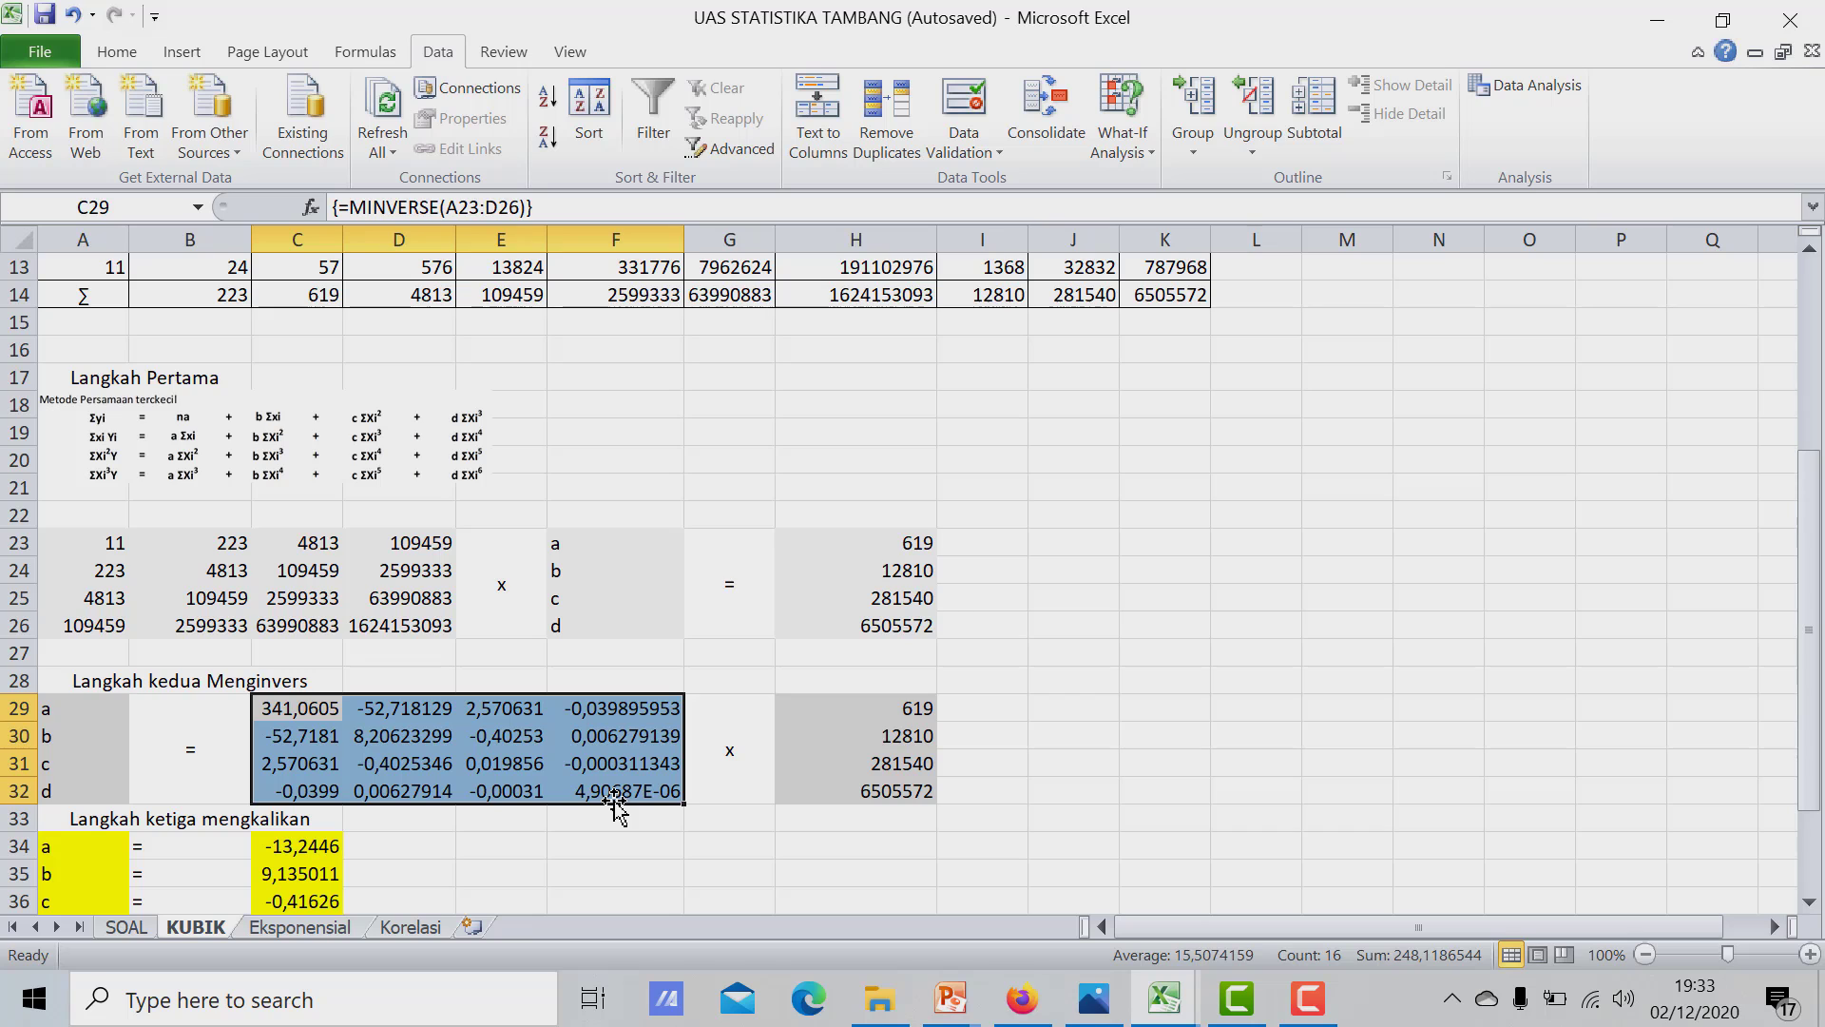
{"action": "left_click", "coordinate": [415, 675]}
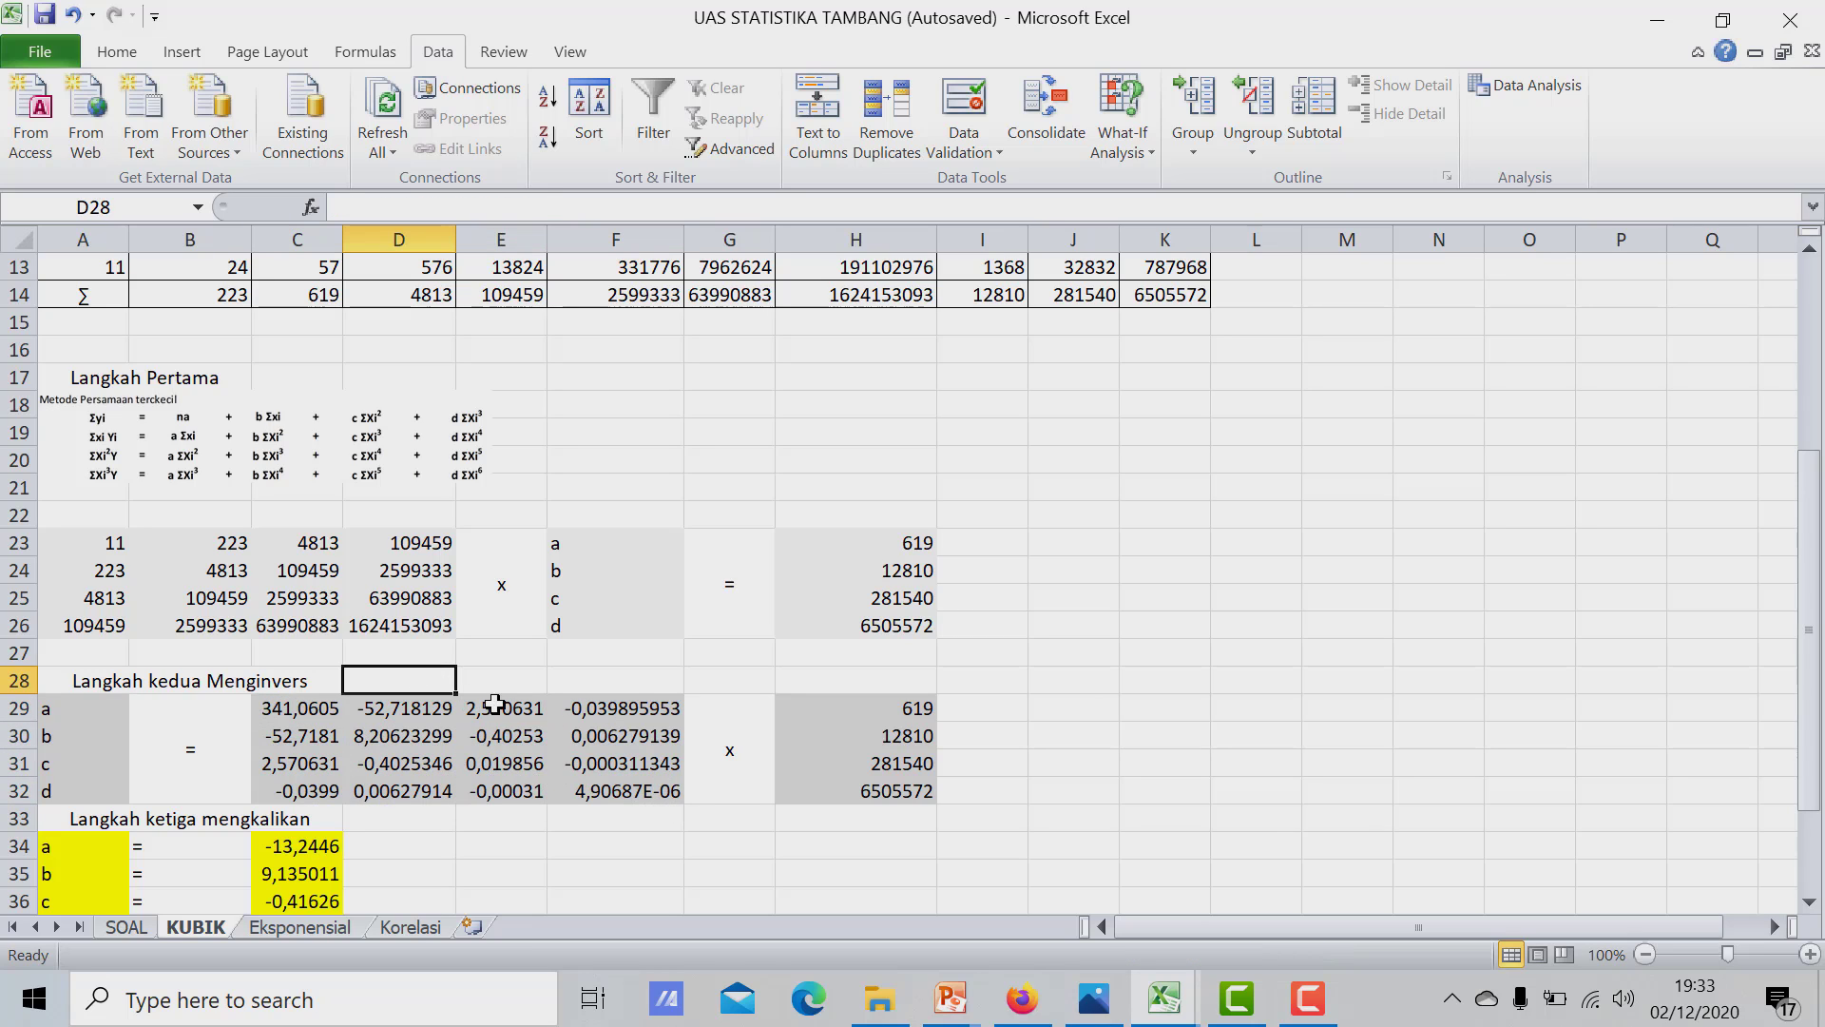
{"action": "left_click", "coordinate": [629, 660]}
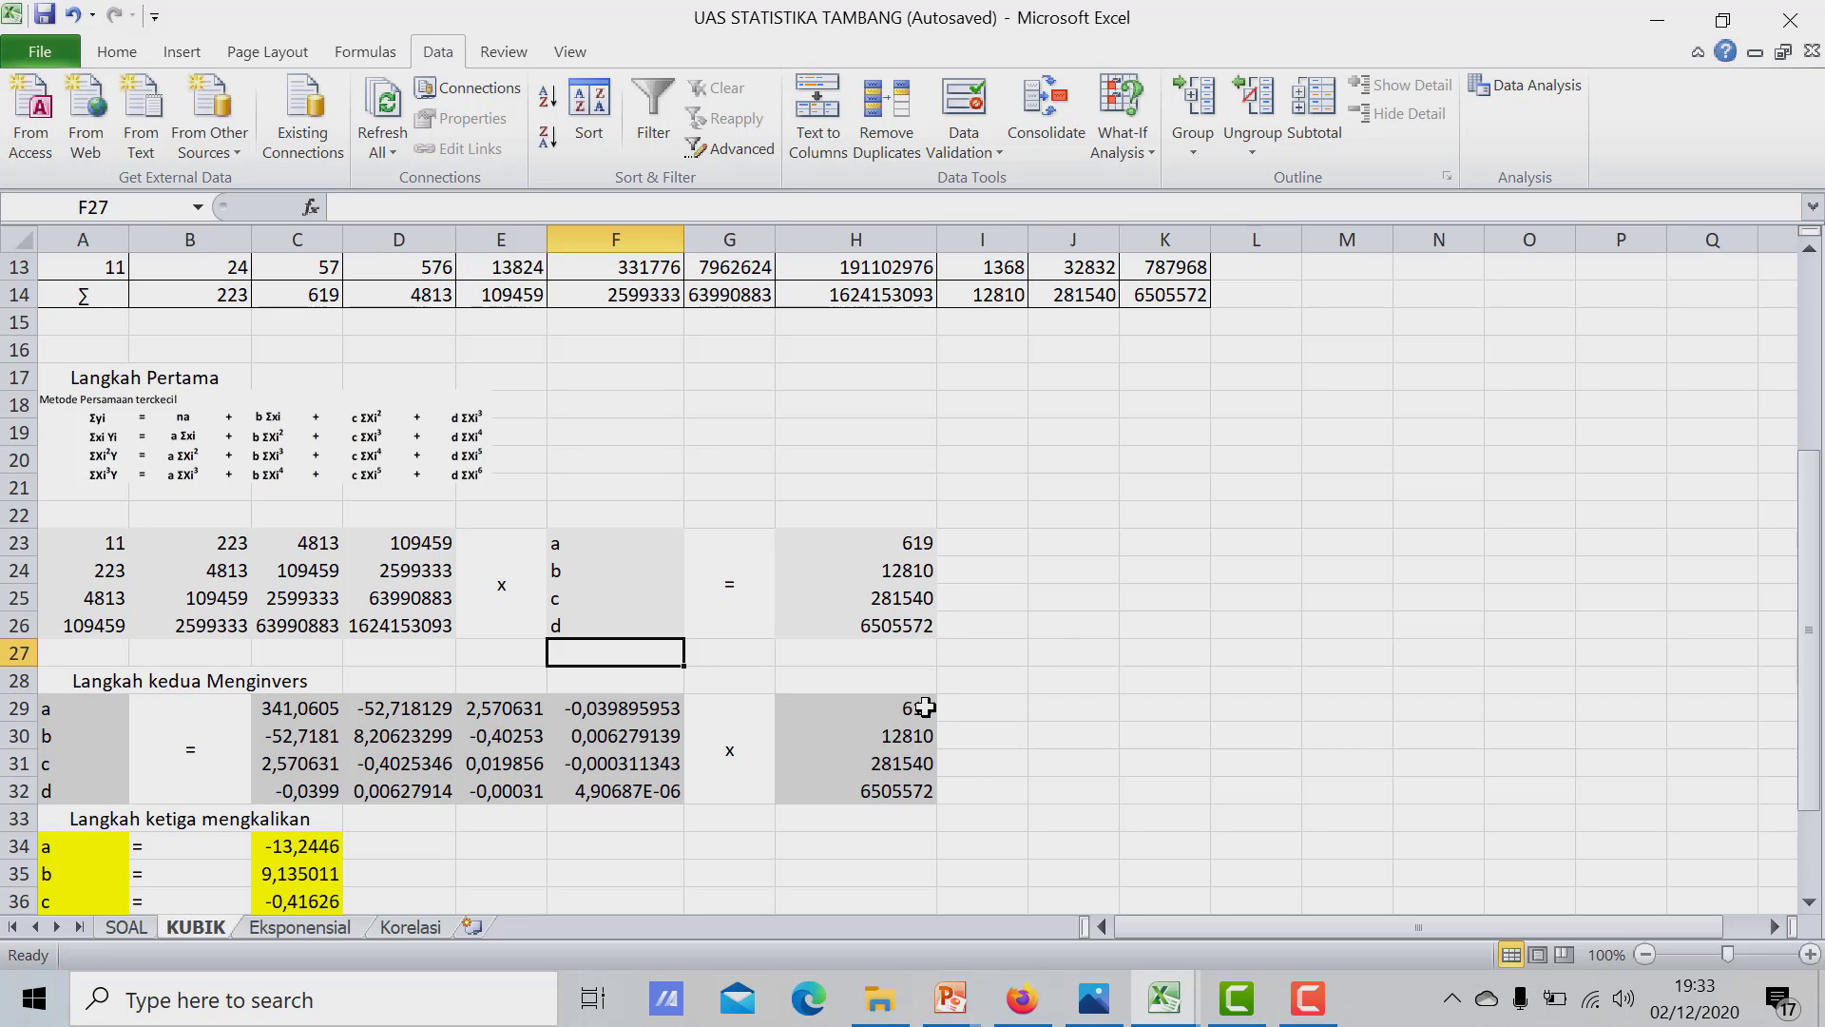
Examine the two factors of the multiplication step, the inverse matrix C29:F32 and the constants H29:H32
{"action": "scroll", "coordinate": [892, 744], "scroll_direction": "down", "scroll_amount": 2}
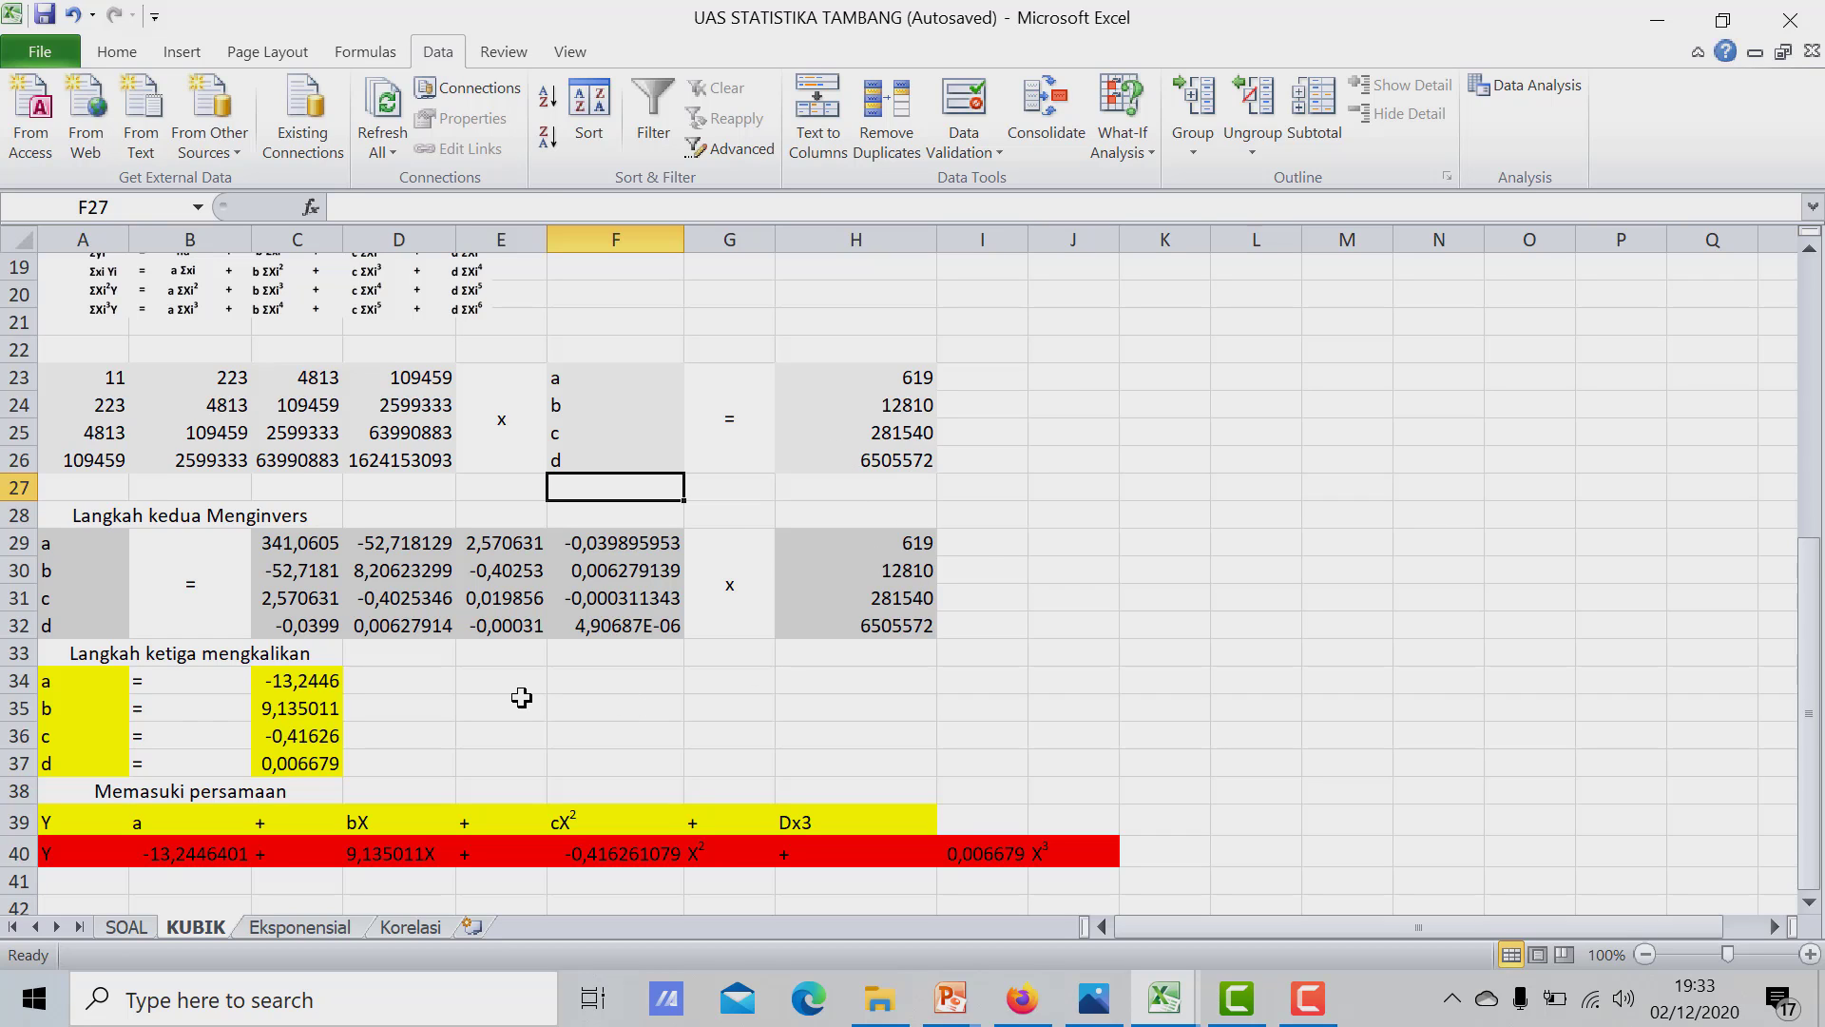
{"action": "scroll", "coordinate": [522, 697], "scroll_direction": "down", "scroll_amount": 1}
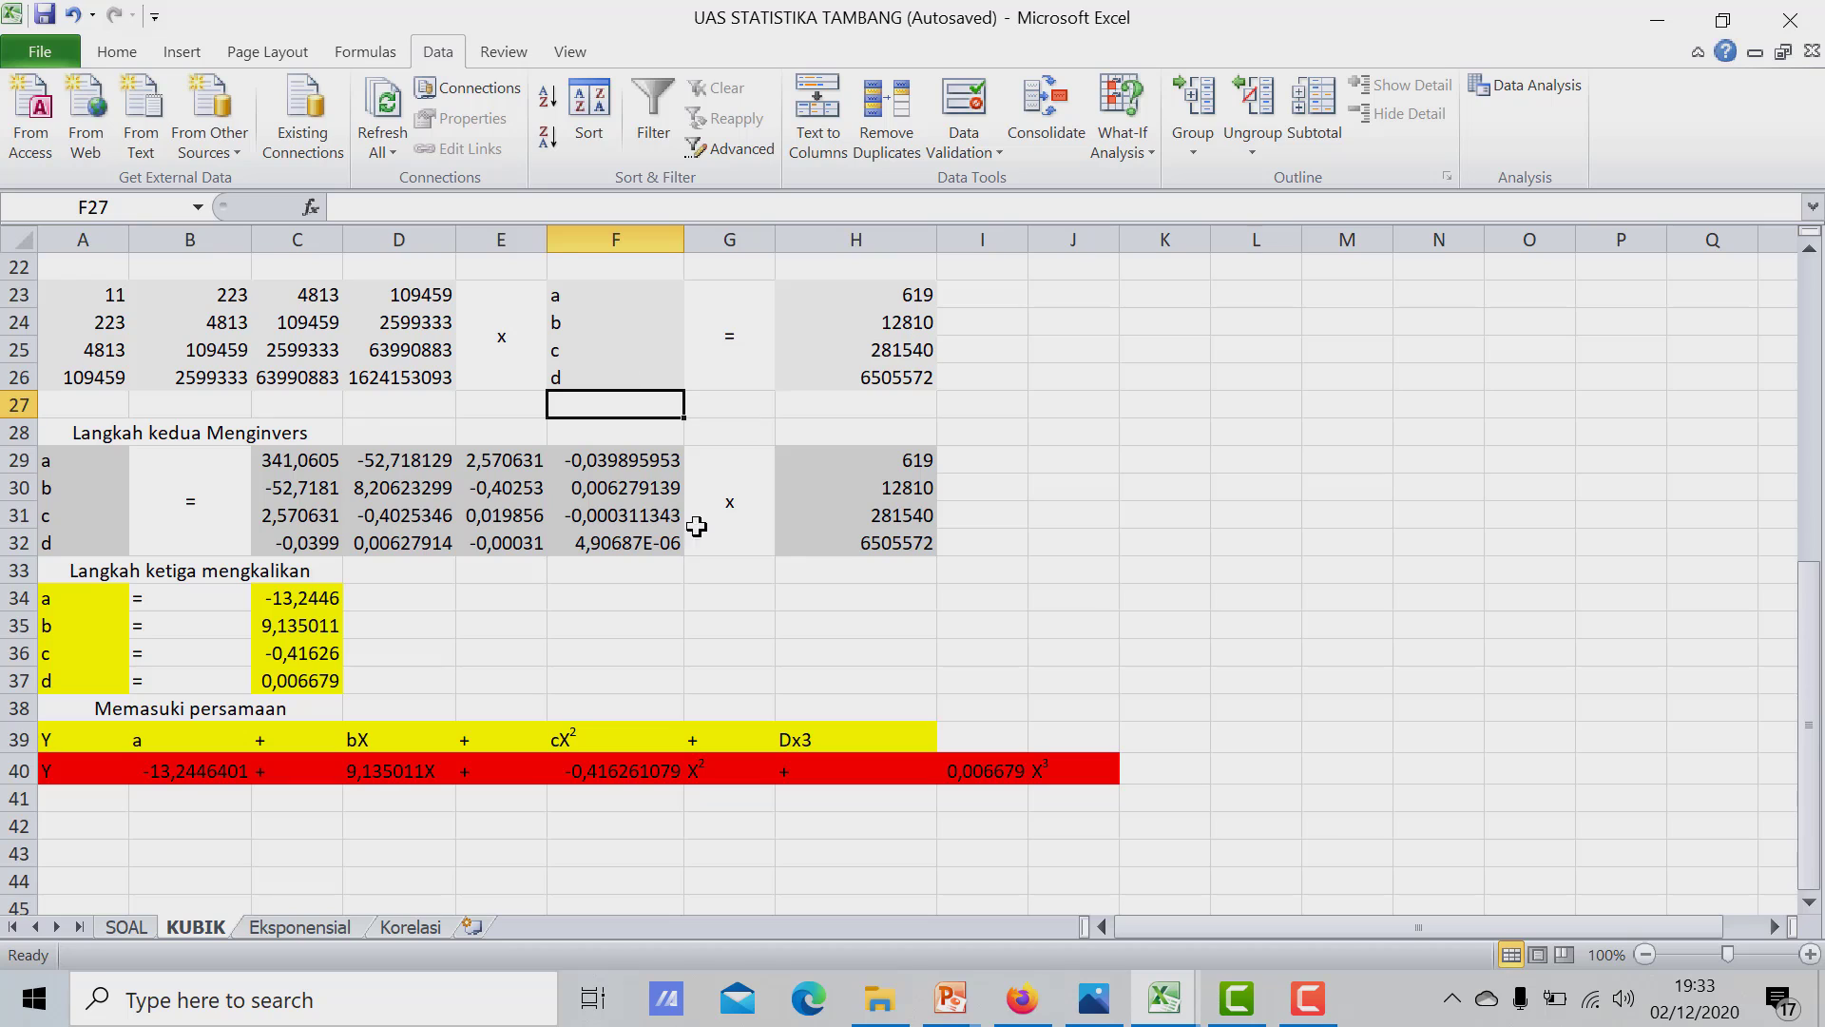
{"action": "left_click", "coordinate": [277, 458]}
{"action": "left_click_drag", "start_coordinate": [453, 483], "coordinate": [630, 544]}
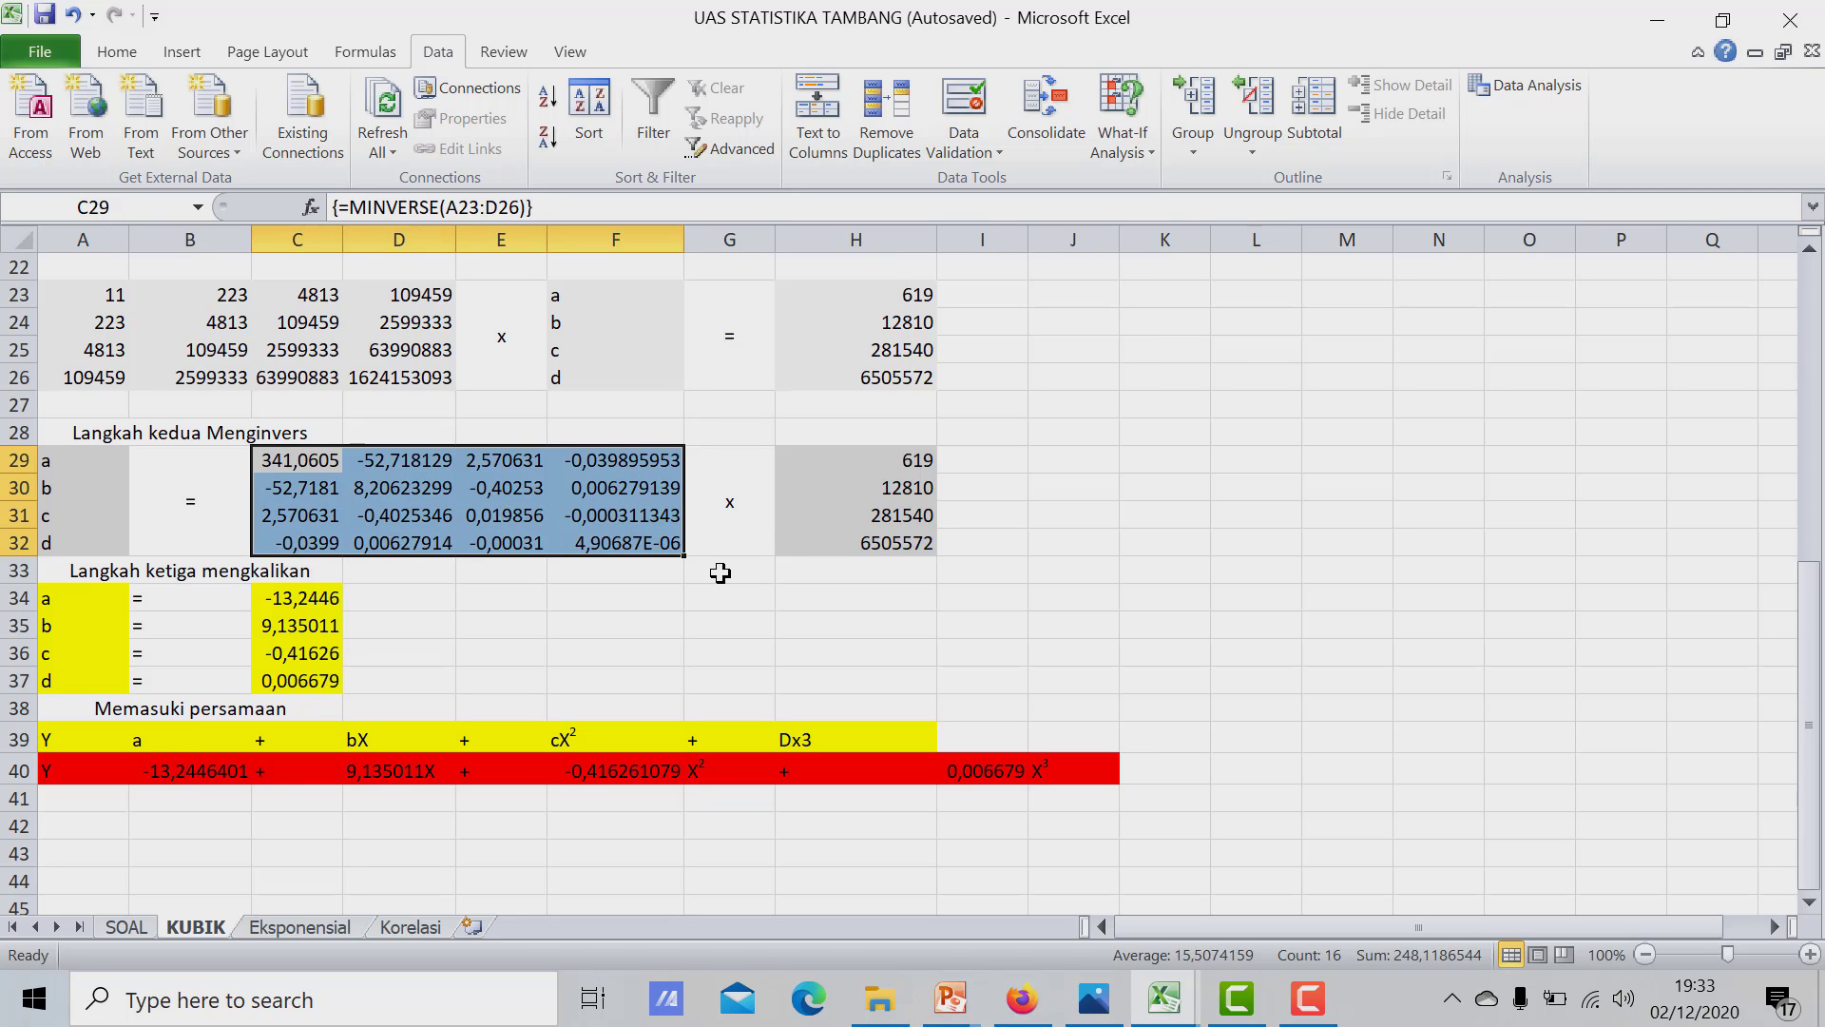
{"action": "left_click", "coordinate": [815, 595]}
{"action": "left_click_drag", "start_coordinate": [782, 456], "coordinate": [887, 533]}
{"action": "left_click", "coordinate": [833, 651]}
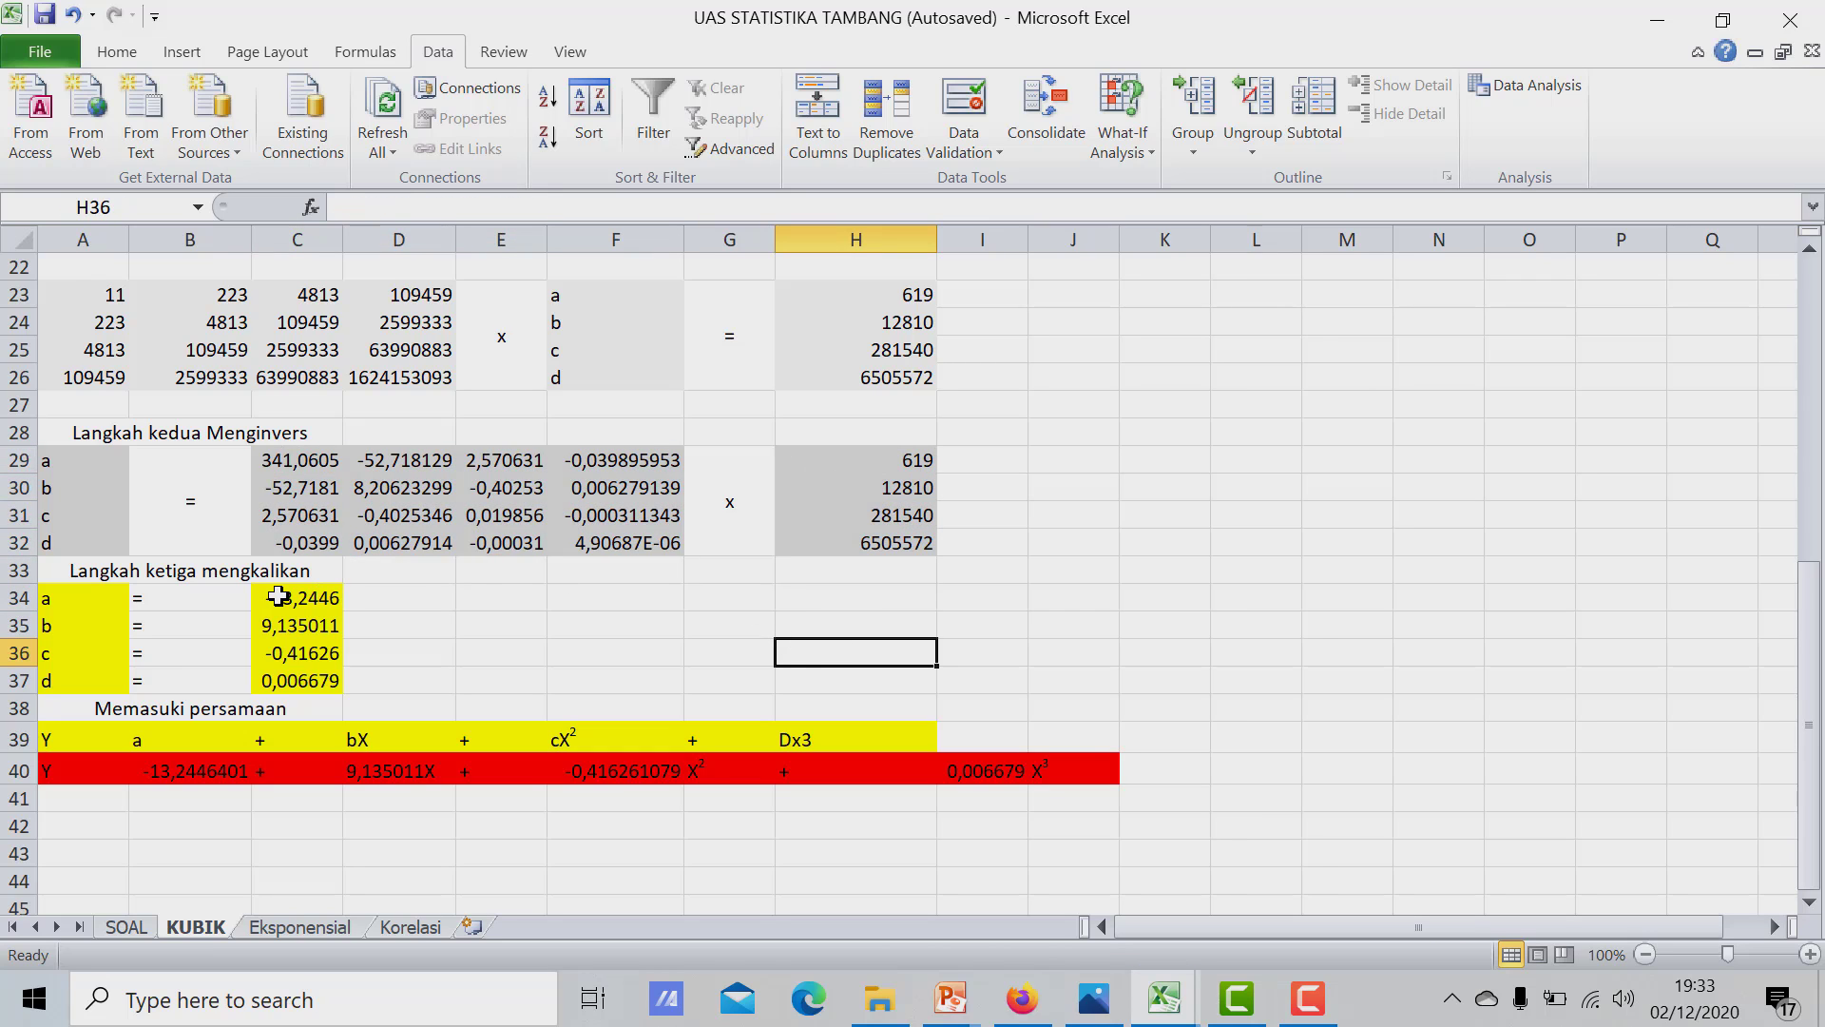
Inspect the MMULT array formula for coefficients a to d in C34:C37 and trace its source ranges C29:F32 and H29:H32
{"action": "left_click", "coordinate": [443, 627]}
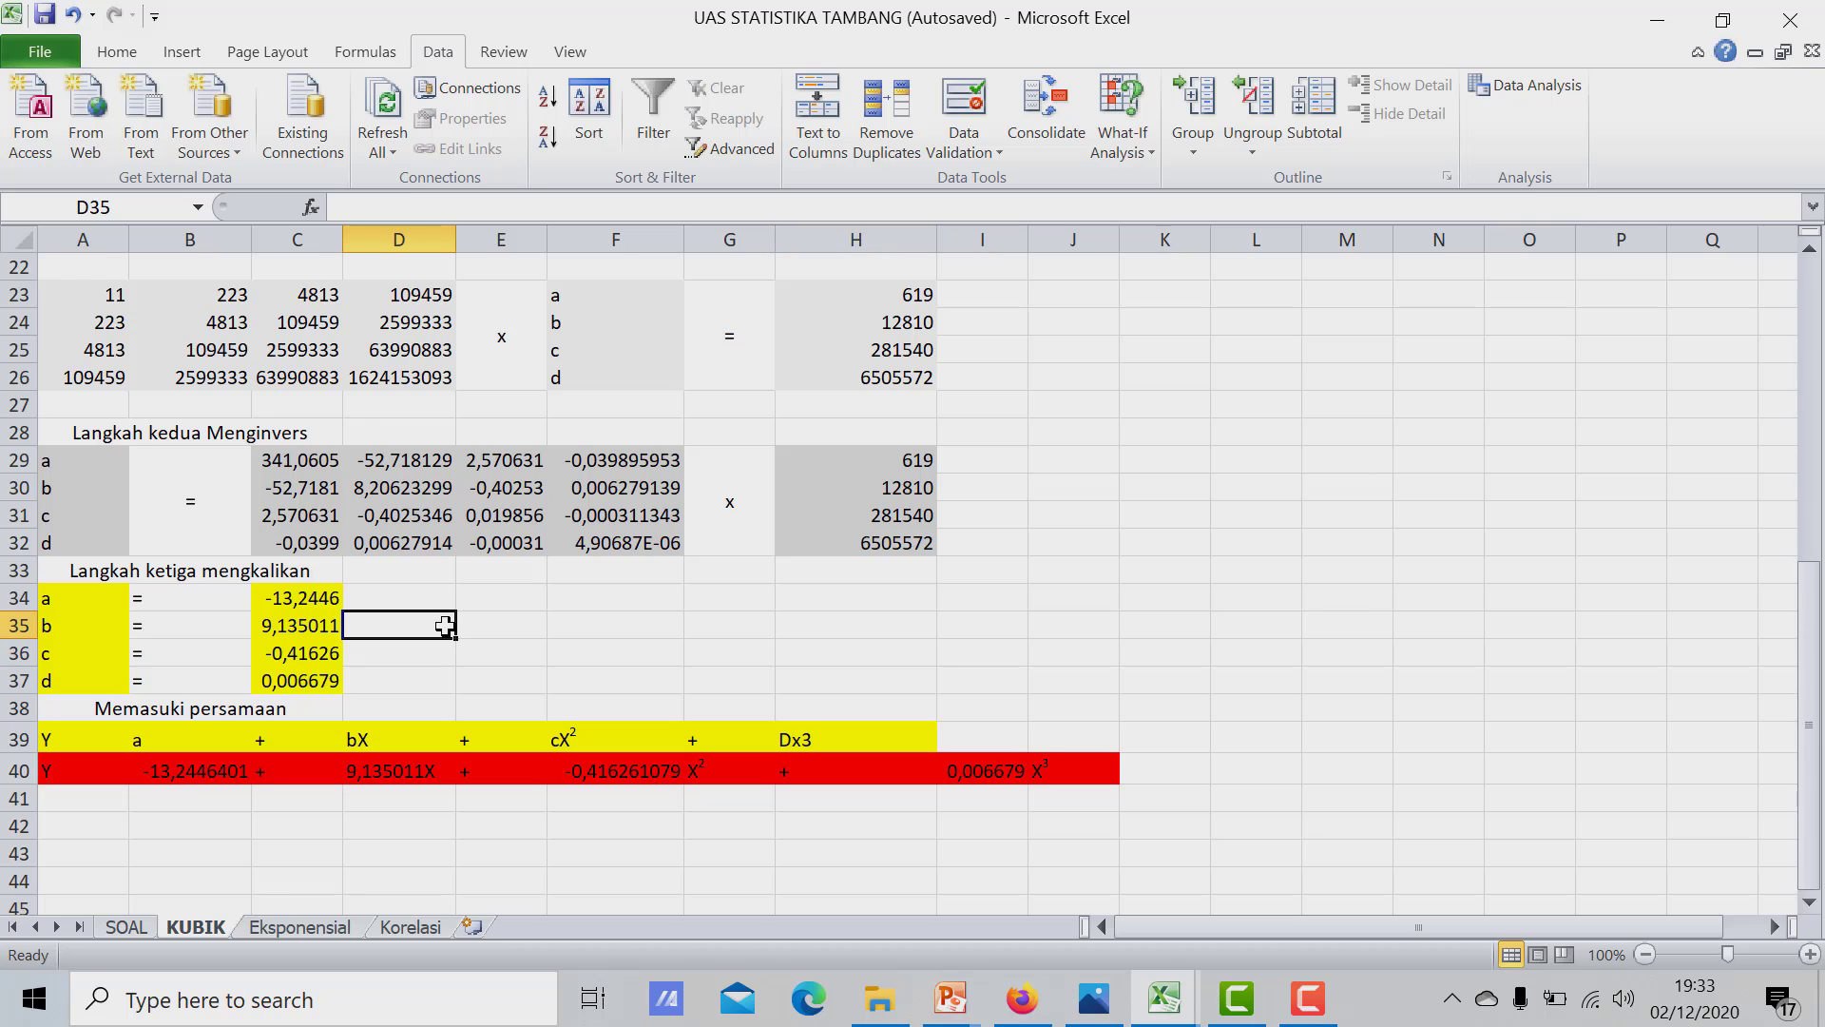
{"action": "left_click_drag", "start_coordinate": [258, 597], "coordinate": [313, 683]}
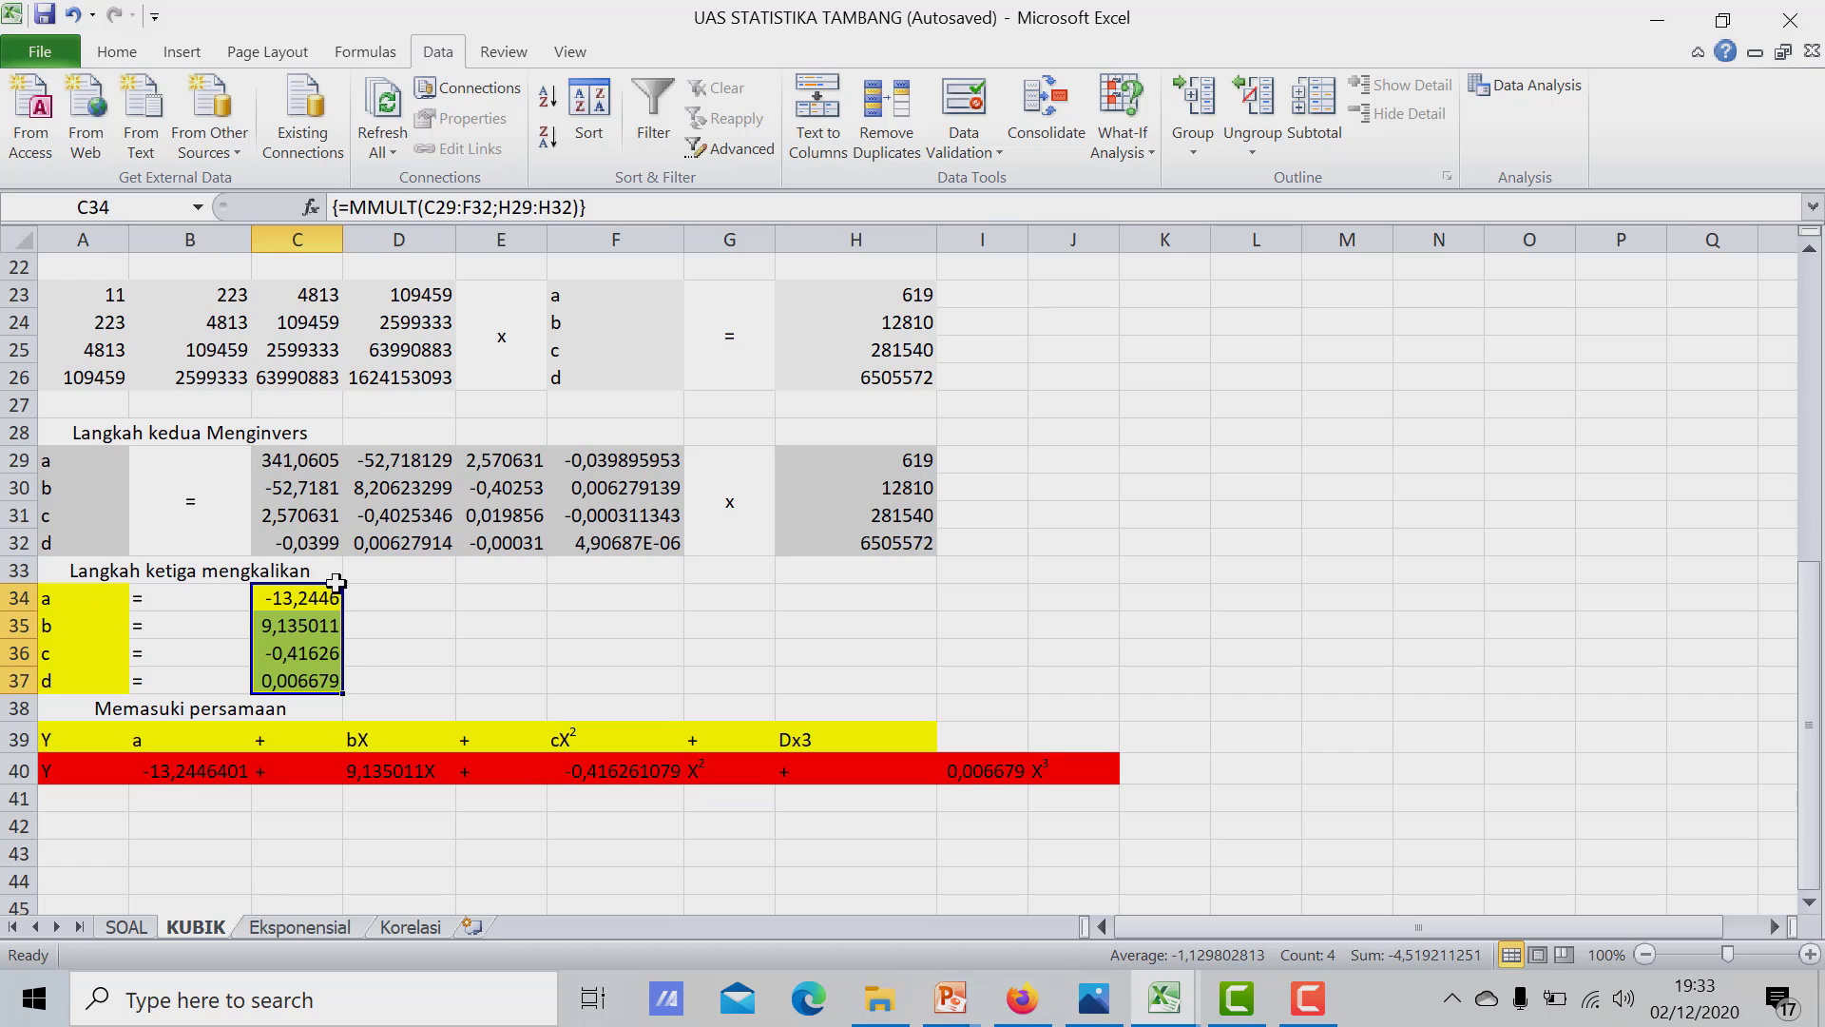
{"action": "left_click", "coordinate": [375, 630]}
{"action": "left_click_drag", "start_coordinate": [254, 460], "coordinate": [625, 542]}
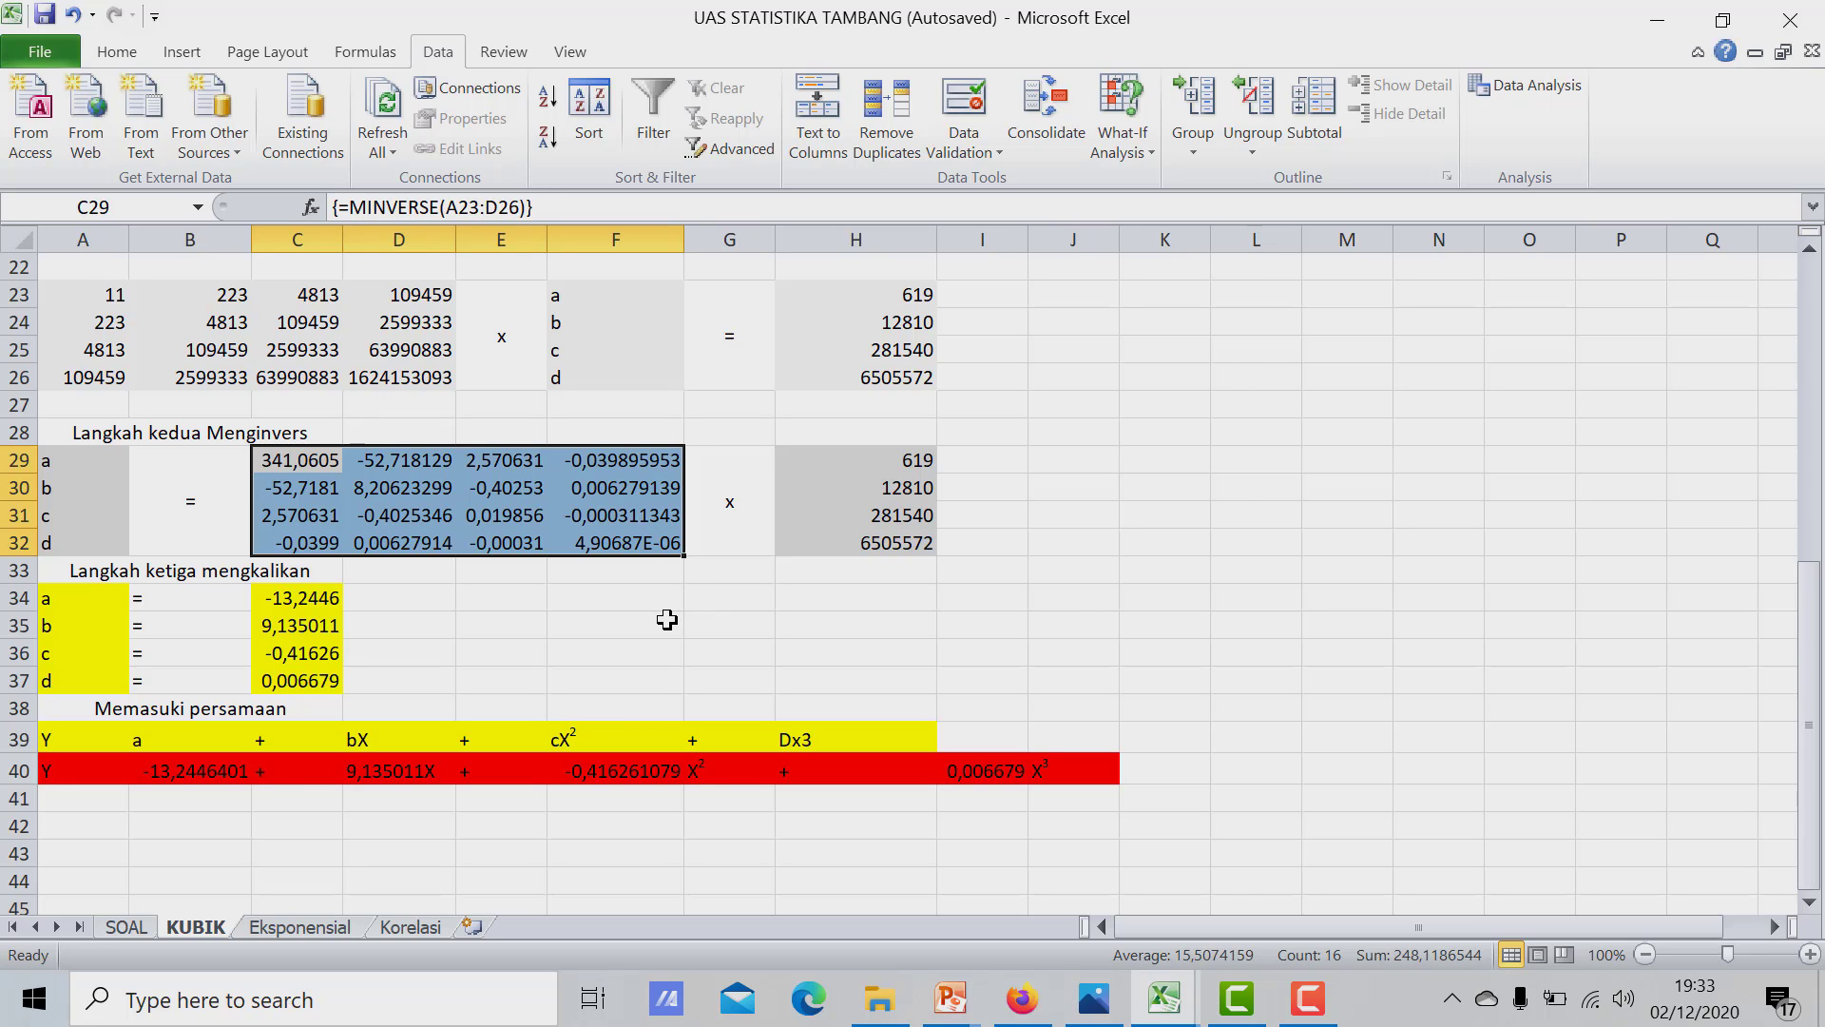
{"action": "left_click", "coordinate": [667, 620]}
{"action": "left_click_drag", "start_coordinate": [808, 459], "coordinate": [884, 535]}
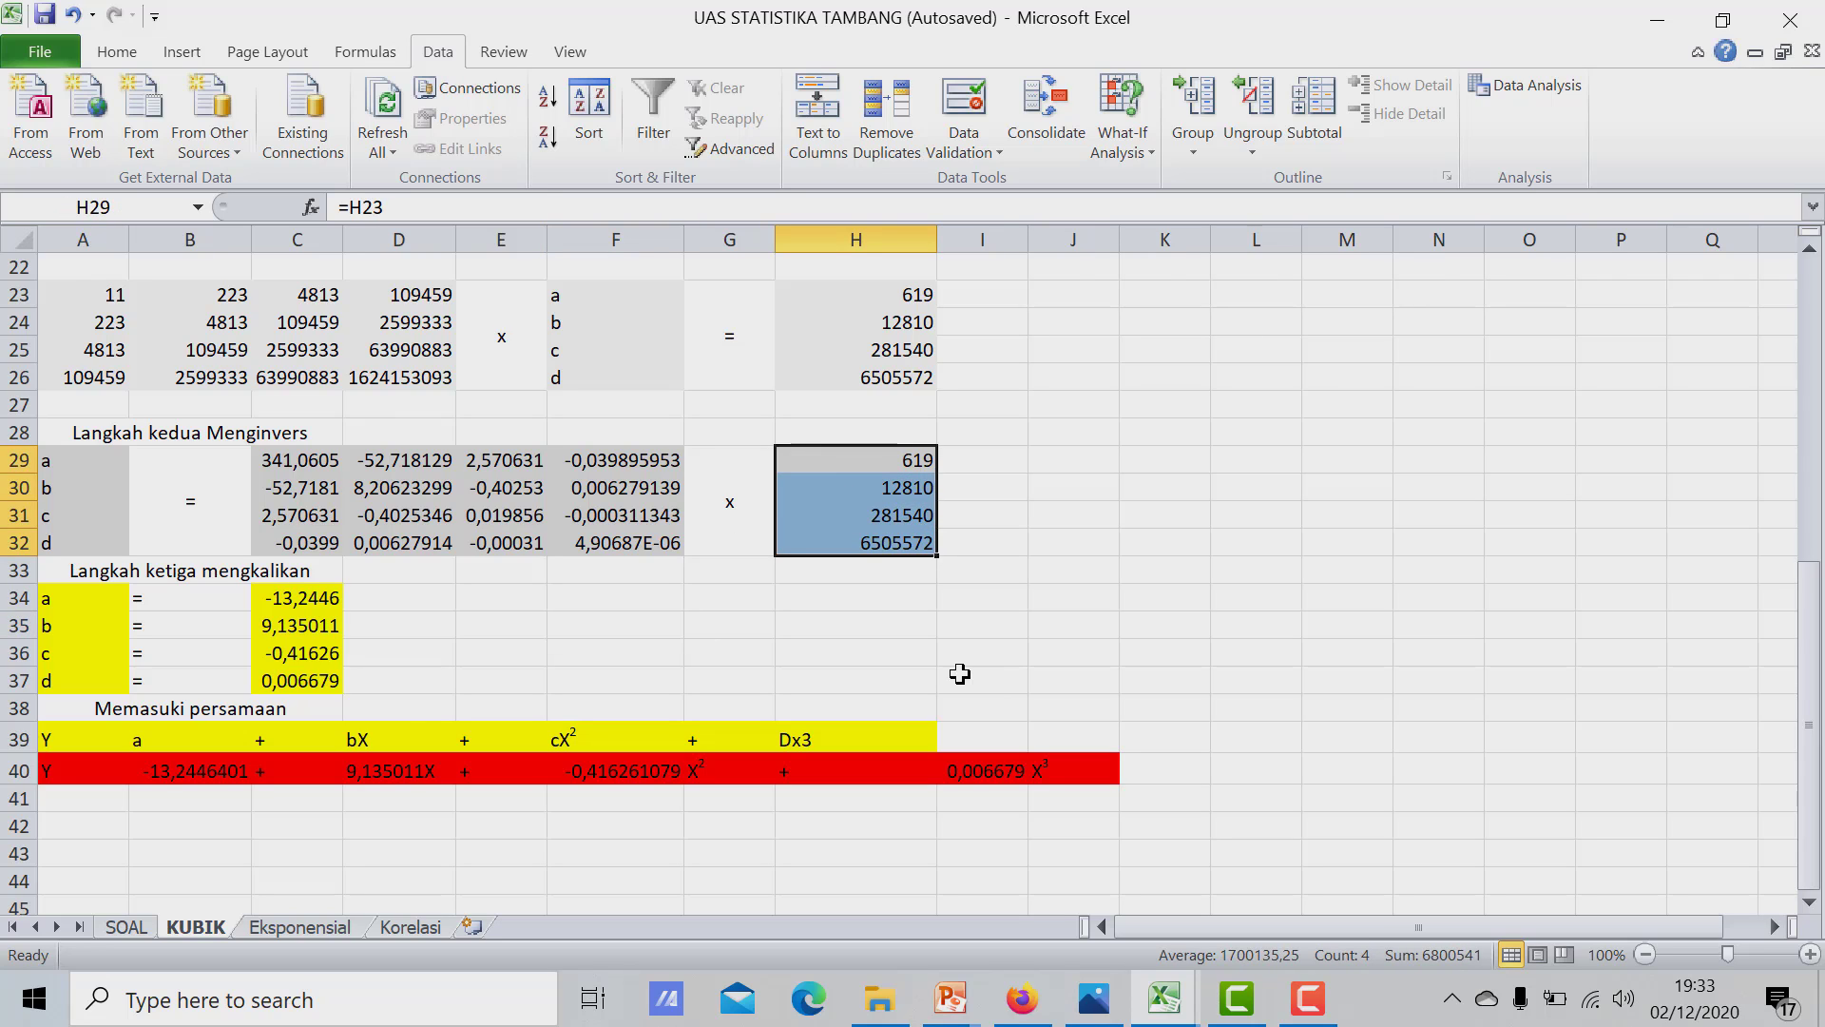
{"action": "left_click", "coordinate": [390, 659]}
{"action": "left_click_drag", "start_coordinate": [322, 599], "coordinate": [324, 668]}
{"action": "left_click", "coordinate": [498, 651]}
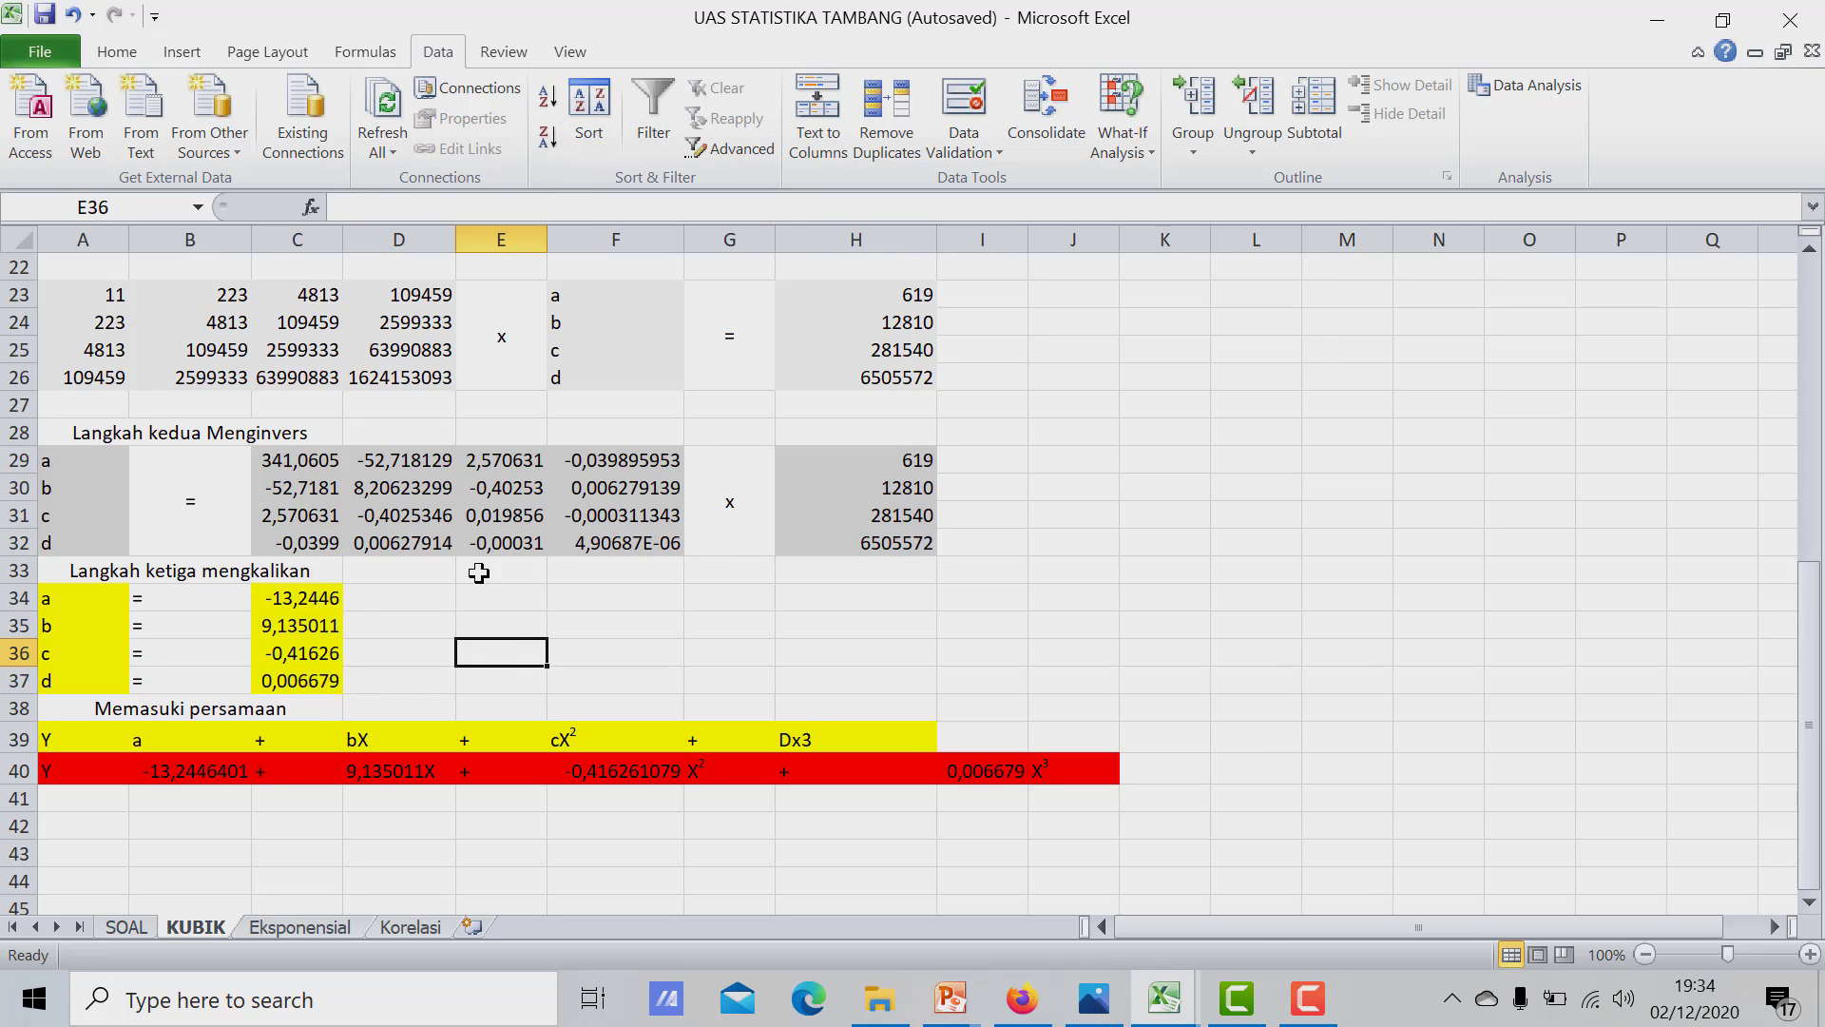
Review how the coefficients in C34:C37 are substituted into the cubic equation under Memasuki persamaan in rows 39 and 40
{"action": "scroll", "coordinate": [478, 573], "scroll_direction": "down", "scroll_amount": 1}
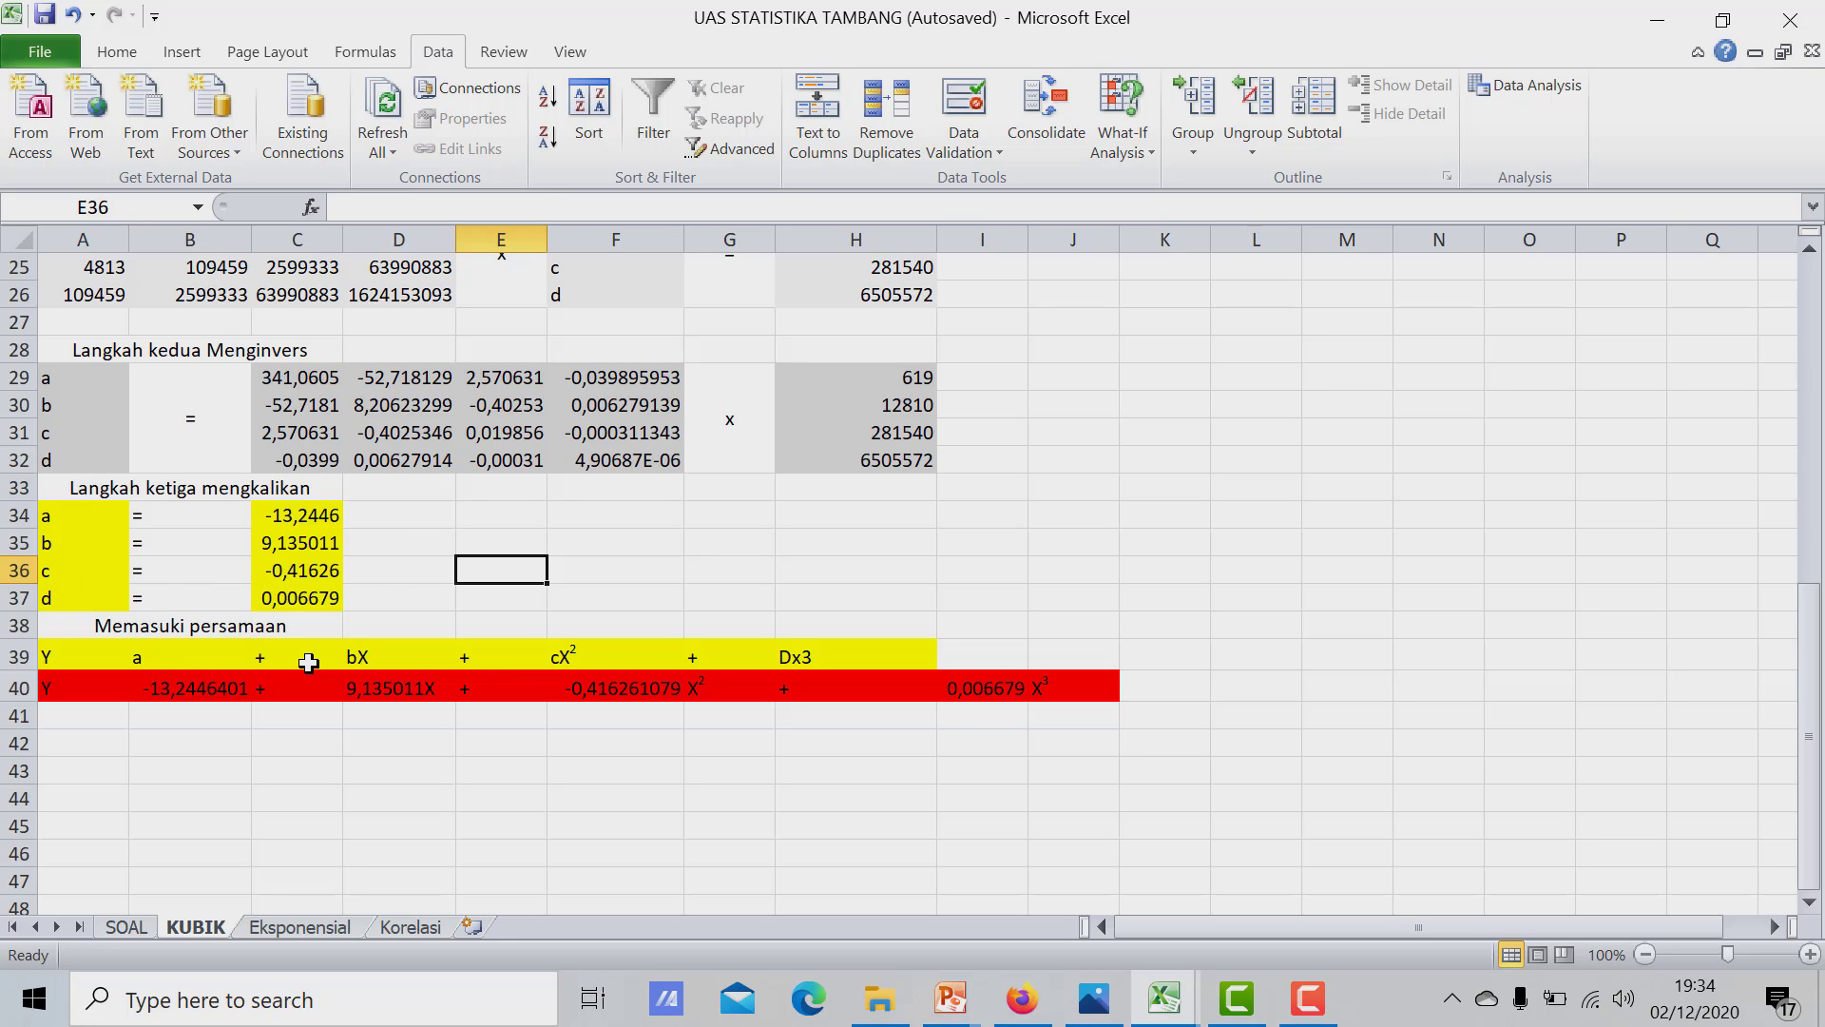
{"action": "scroll", "coordinate": [309, 662], "scroll_direction": "up", "scroll_amount": 2}
{"action": "scroll", "coordinate": [309, 662], "scroll_direction": "down", "scroll_amount": 2}
{"action": "left_click", "coordinate": [419, 719]}
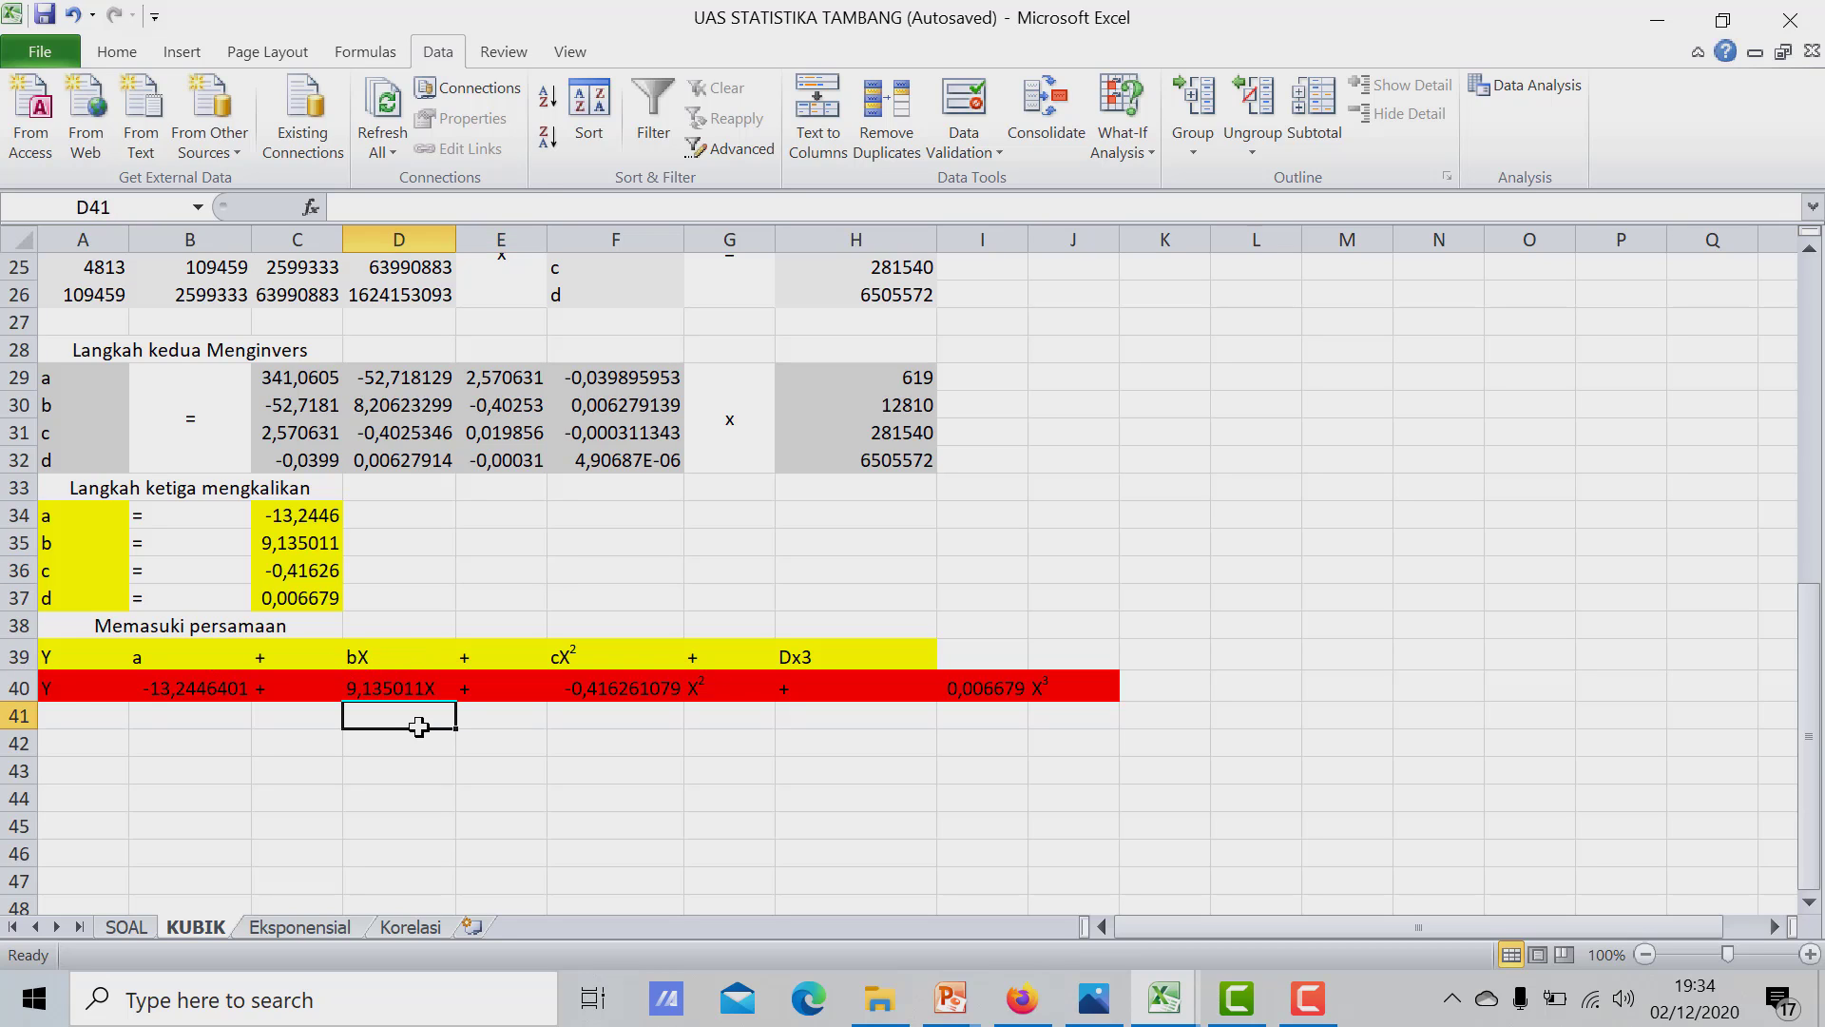
Review the cubic regression calculations from the final equation in row 40 back up to the data table in rows 2 to 14
{"action": "scroll", "coordinate": [922, 665], "scroll_direction": "up", "scroll_amount": 3}
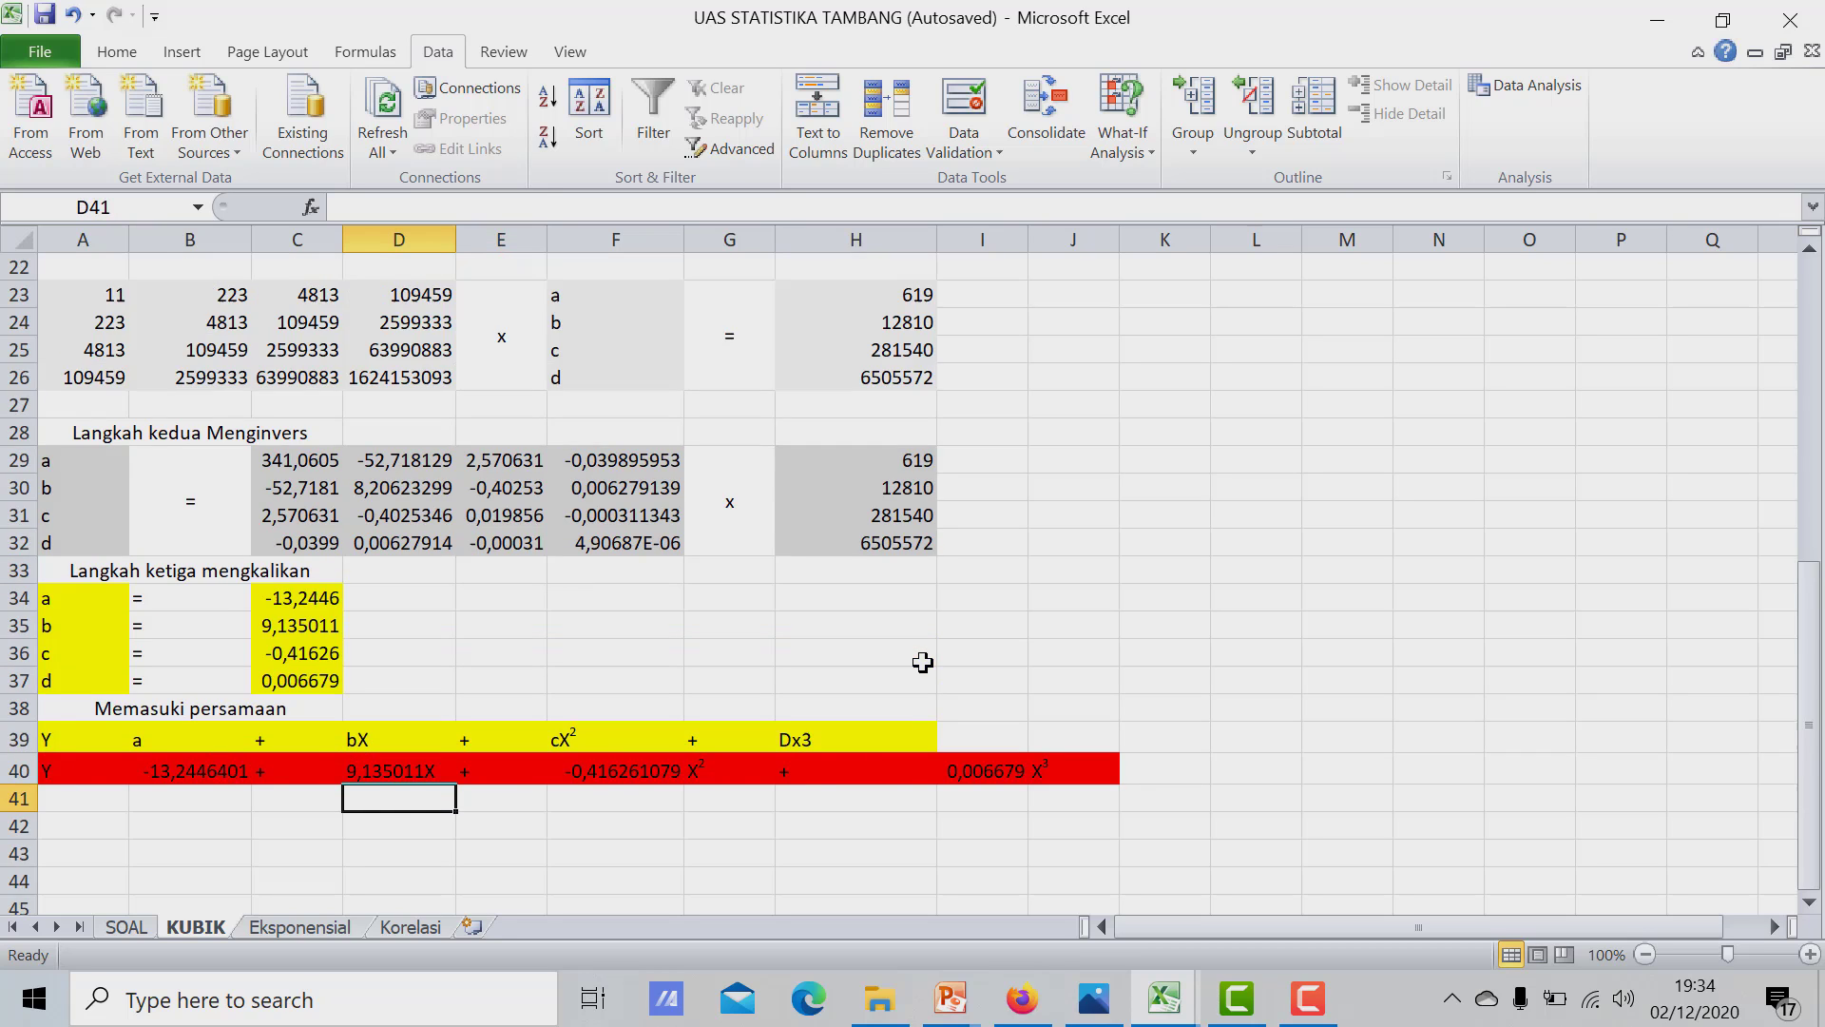
{"action": "scroll", "coordinate": [922, 662], "scroll_direction": "up", "scroll_amount": 5}
{"action": "scroll", "coordinate": [922, 662], "scroll_direction": "down", "scroll_amount": 10}
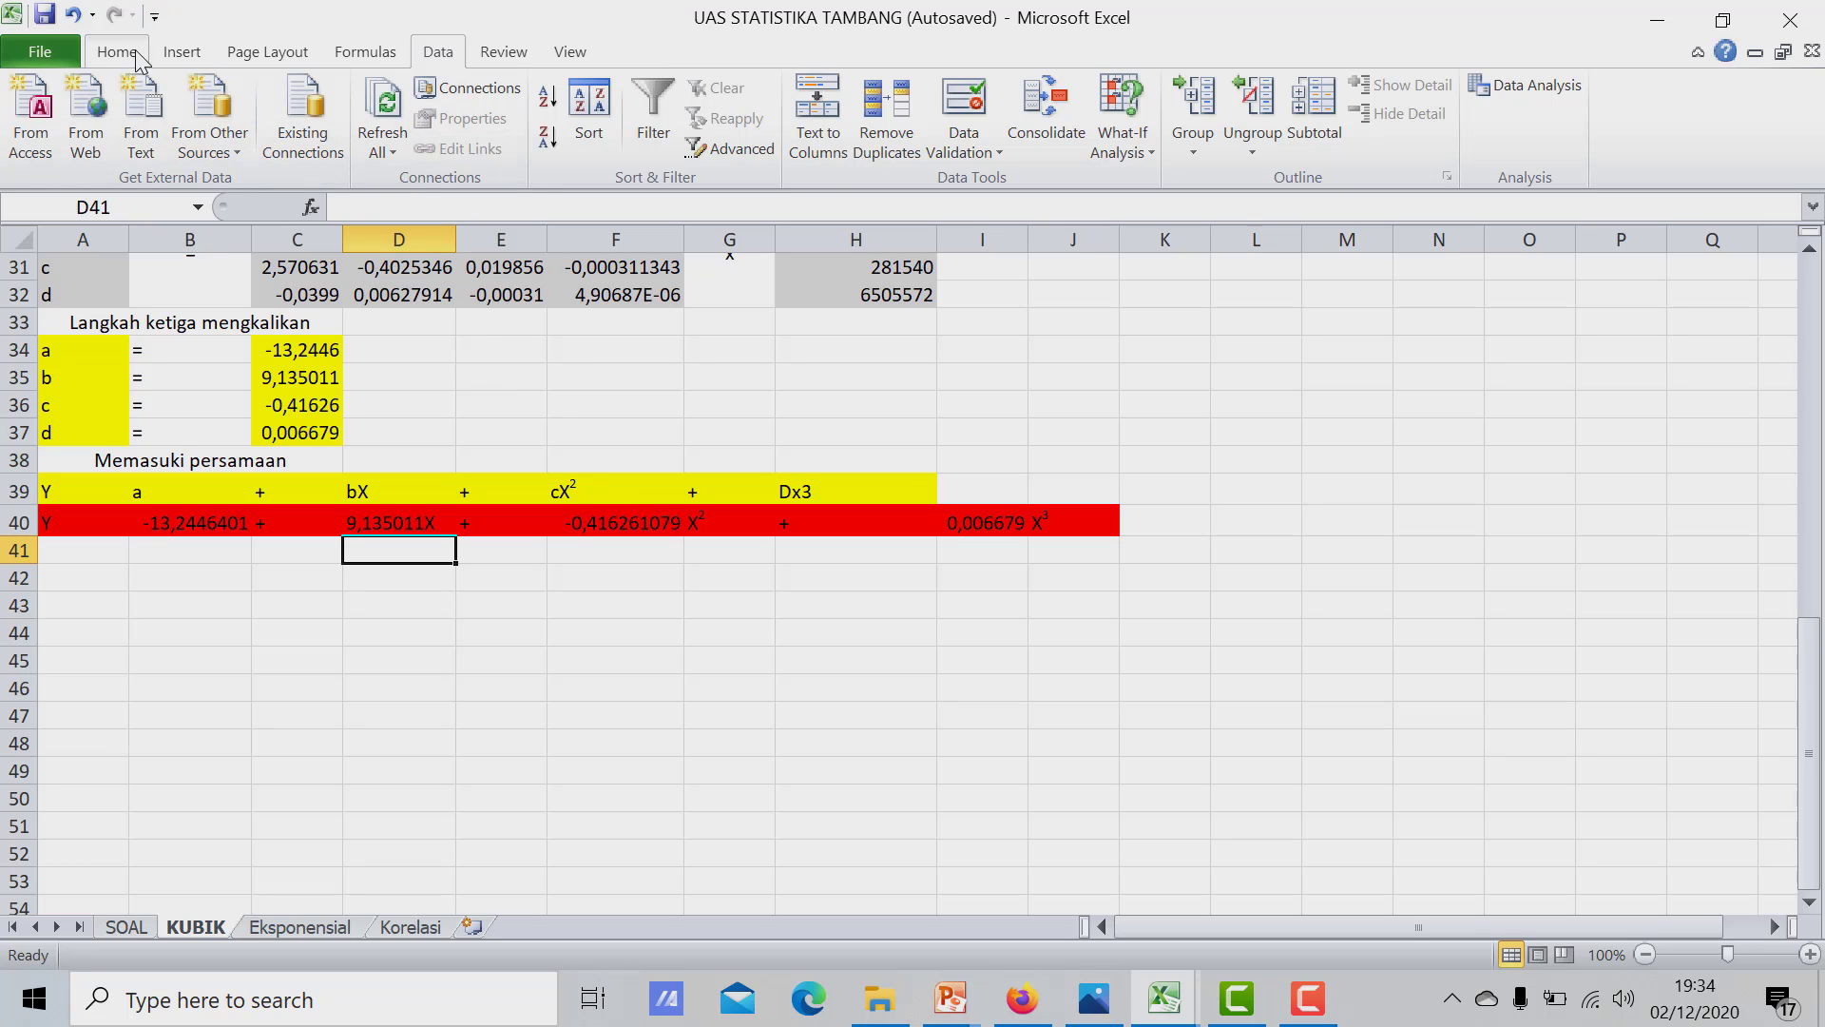
{"action": "left_click", "coordinate": [183, 52]}
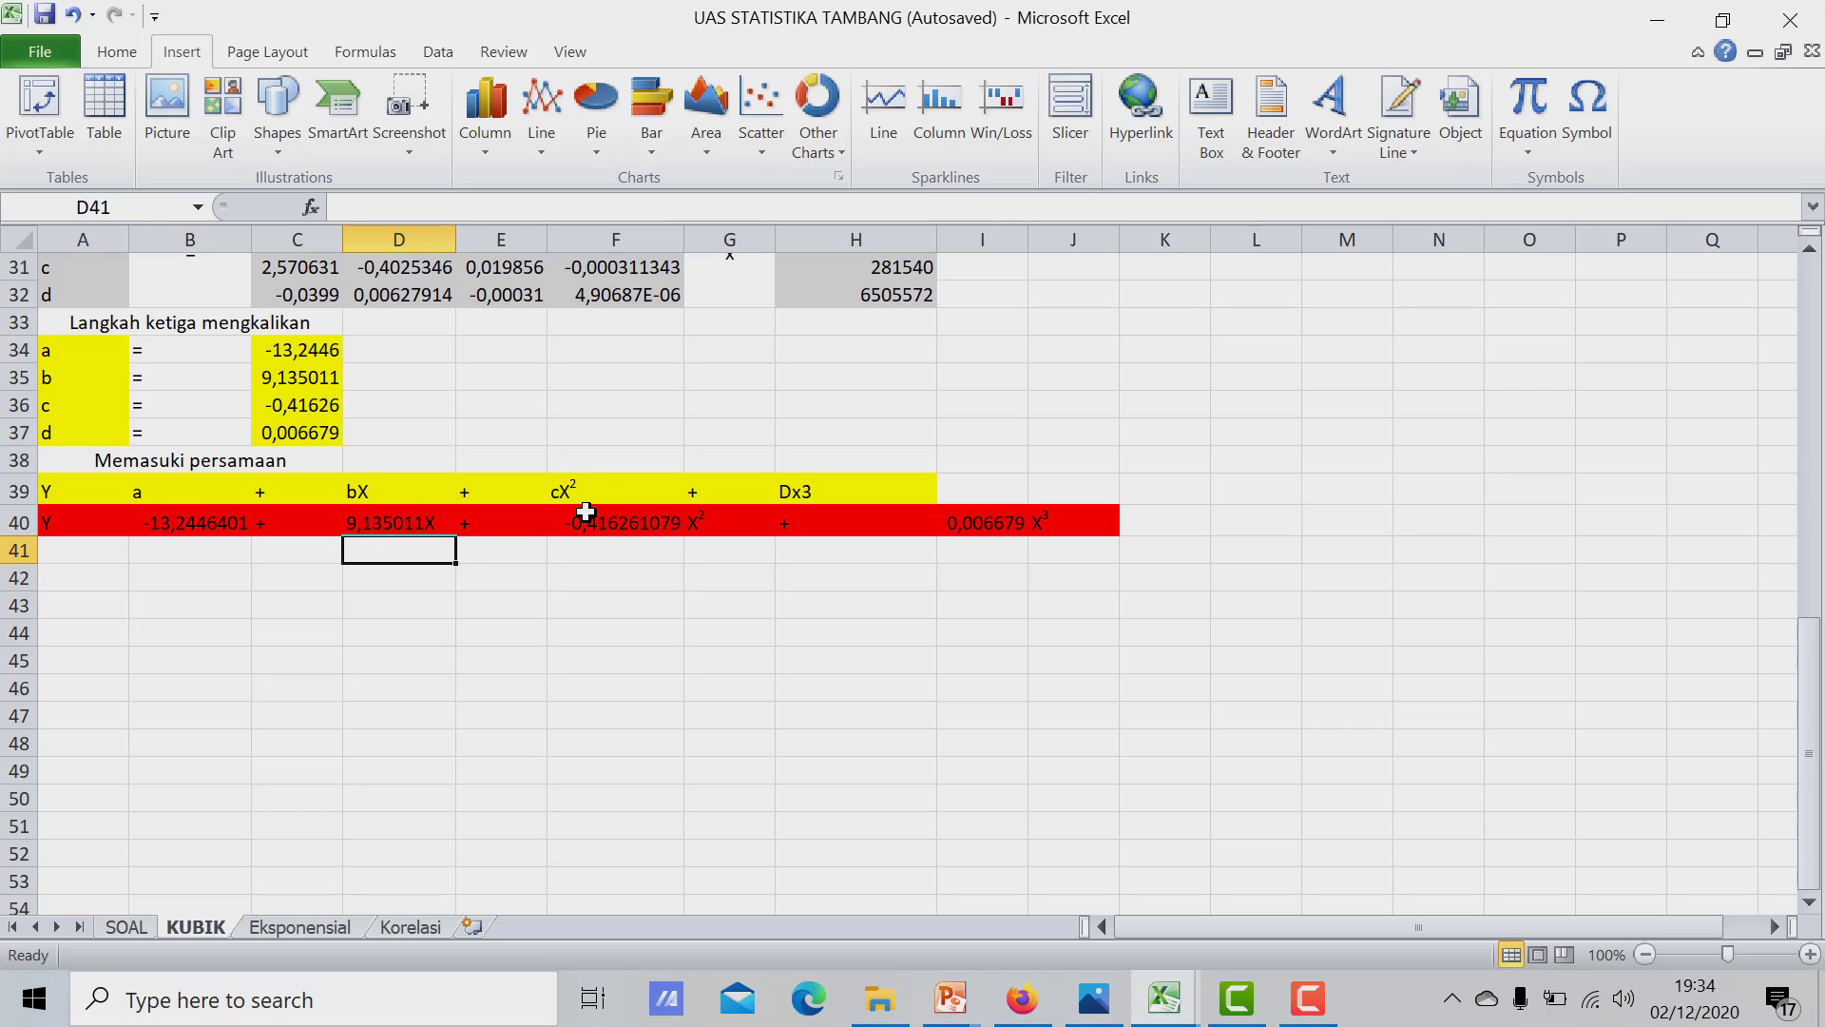
{"action": "scroll", "coordinate": [535, 458], "scroll_direction": "up", "scroll_amount": 4}
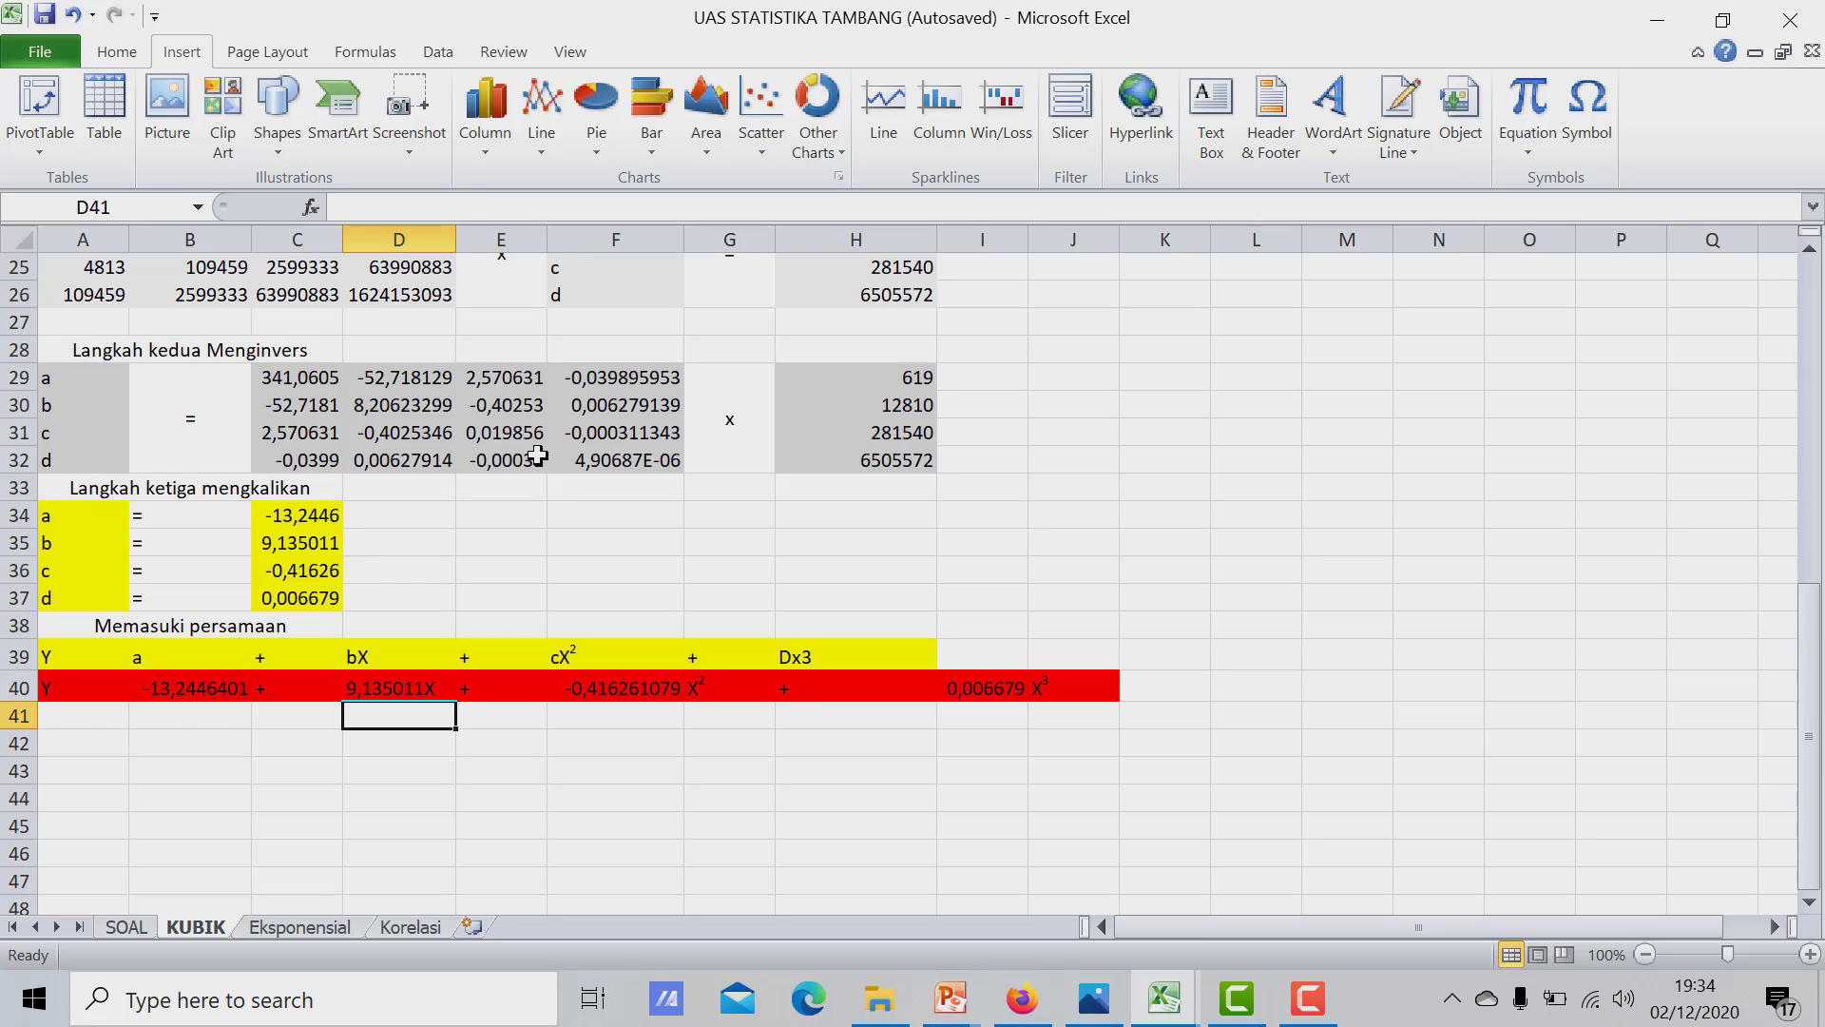
{"action": "scroll", "coordinate": [537, 457], "scroll_direction": "down", "scroll_amount": 2}
{"action": "scroll", "coordinate": [837, 278], "scroll_direction": "up", "scroll_amount": 4}
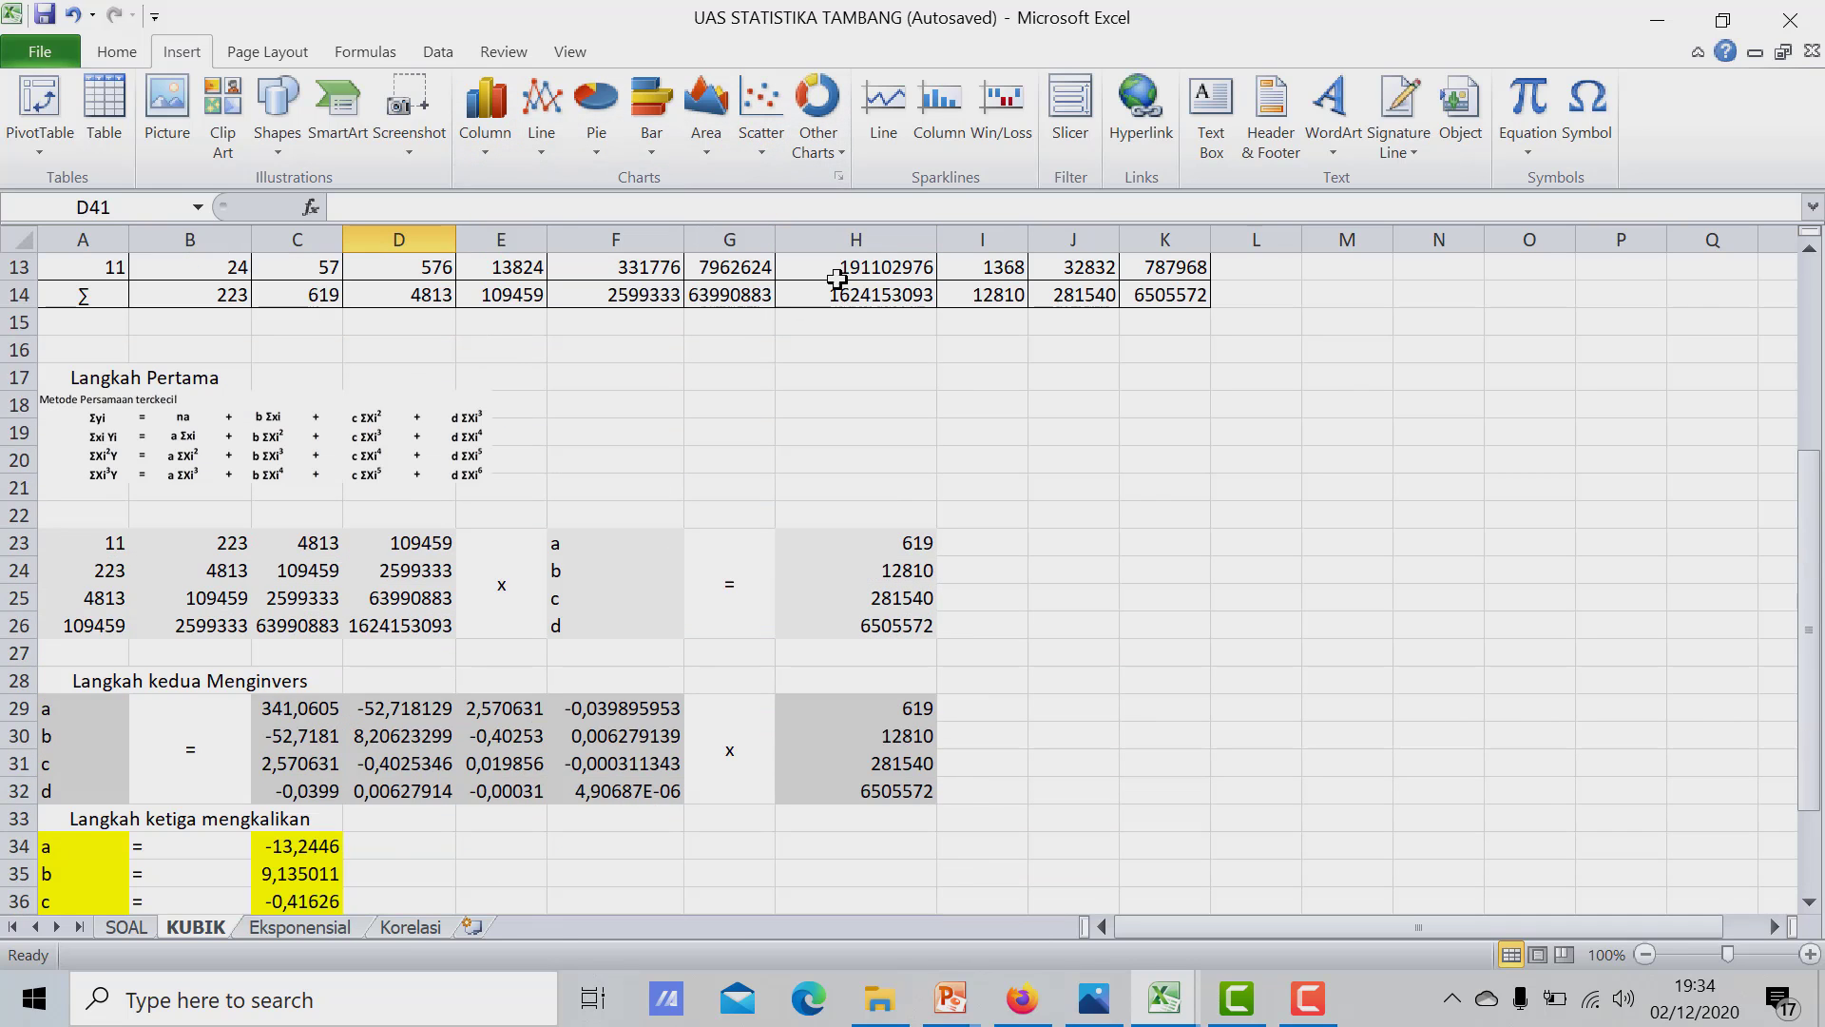
{"action": "scroll", "coordinate": [836, 278], "scroll_direction": "up", "scroll_amount": 4}
{"action": "left_click", "coordinate": [1557, 352]}
{"action": "left_click_drag", "start_coordinate": [1355, 380], "coordinate": [1381, 396]}
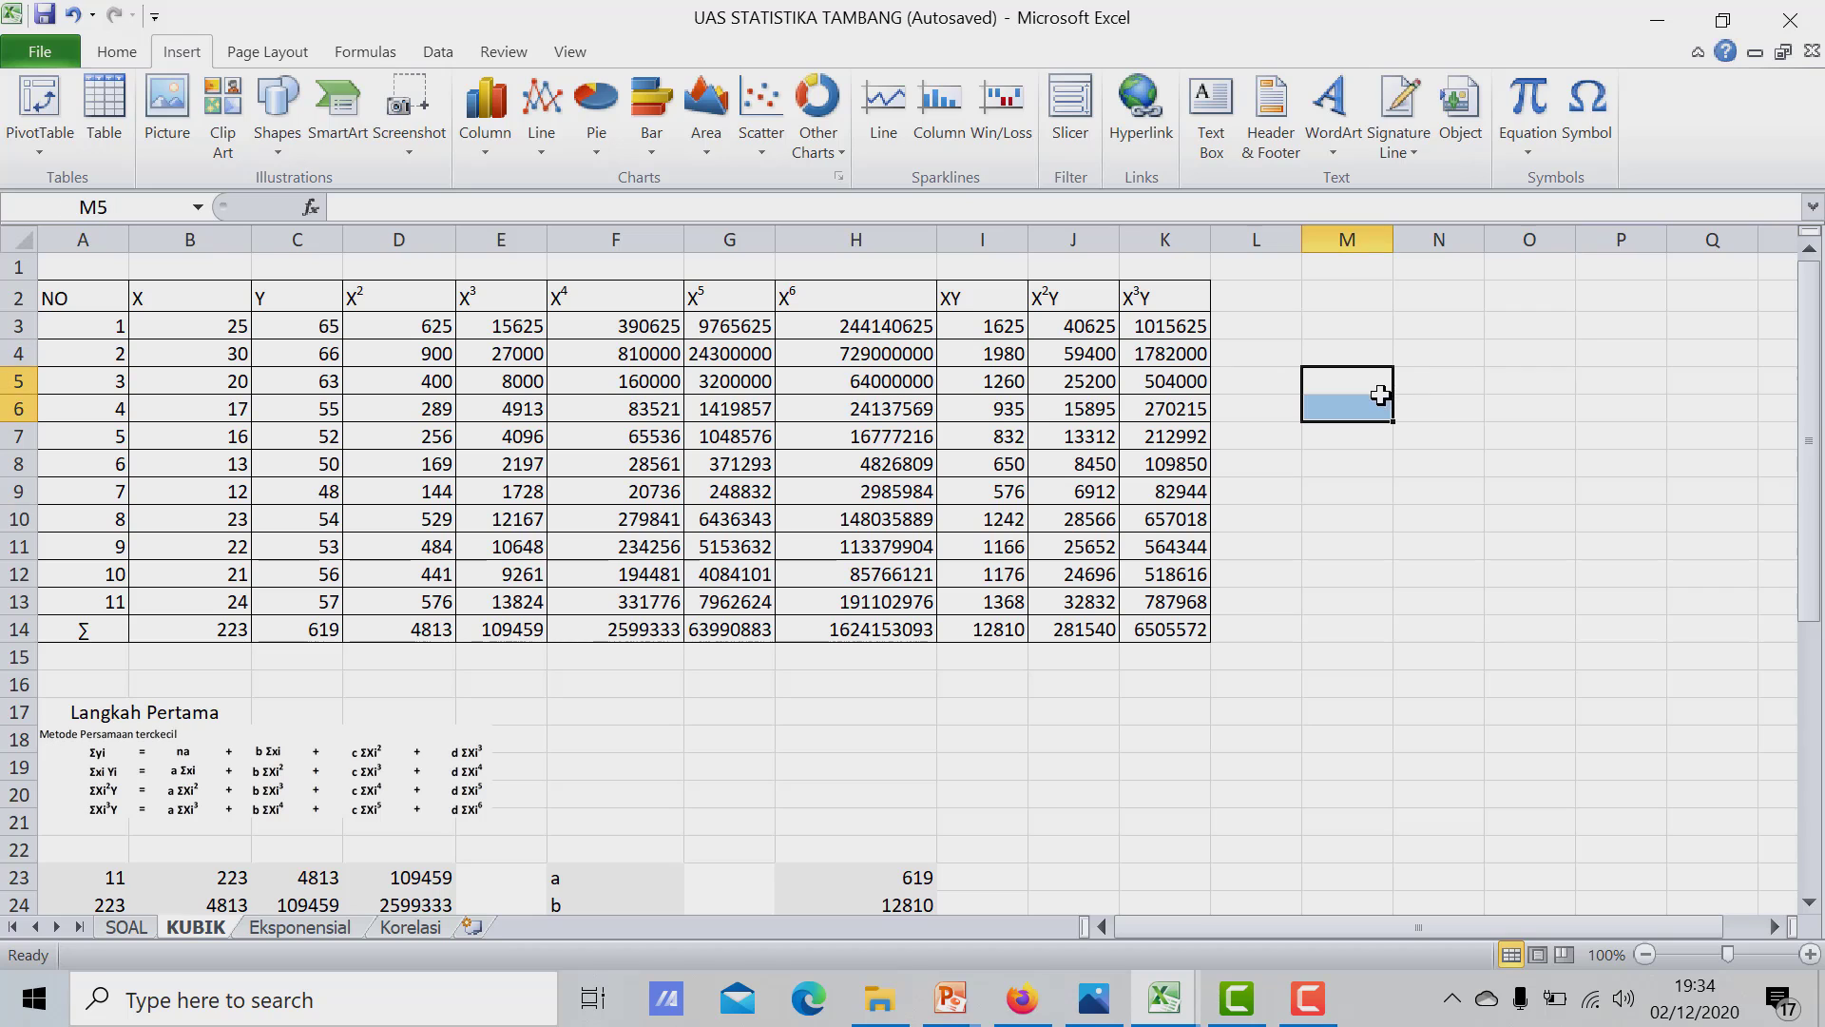
Insert a markers-only scatter chart from the X and Y data in B3:C13
{"action": "left_click", "coordinate": [118, 52]}
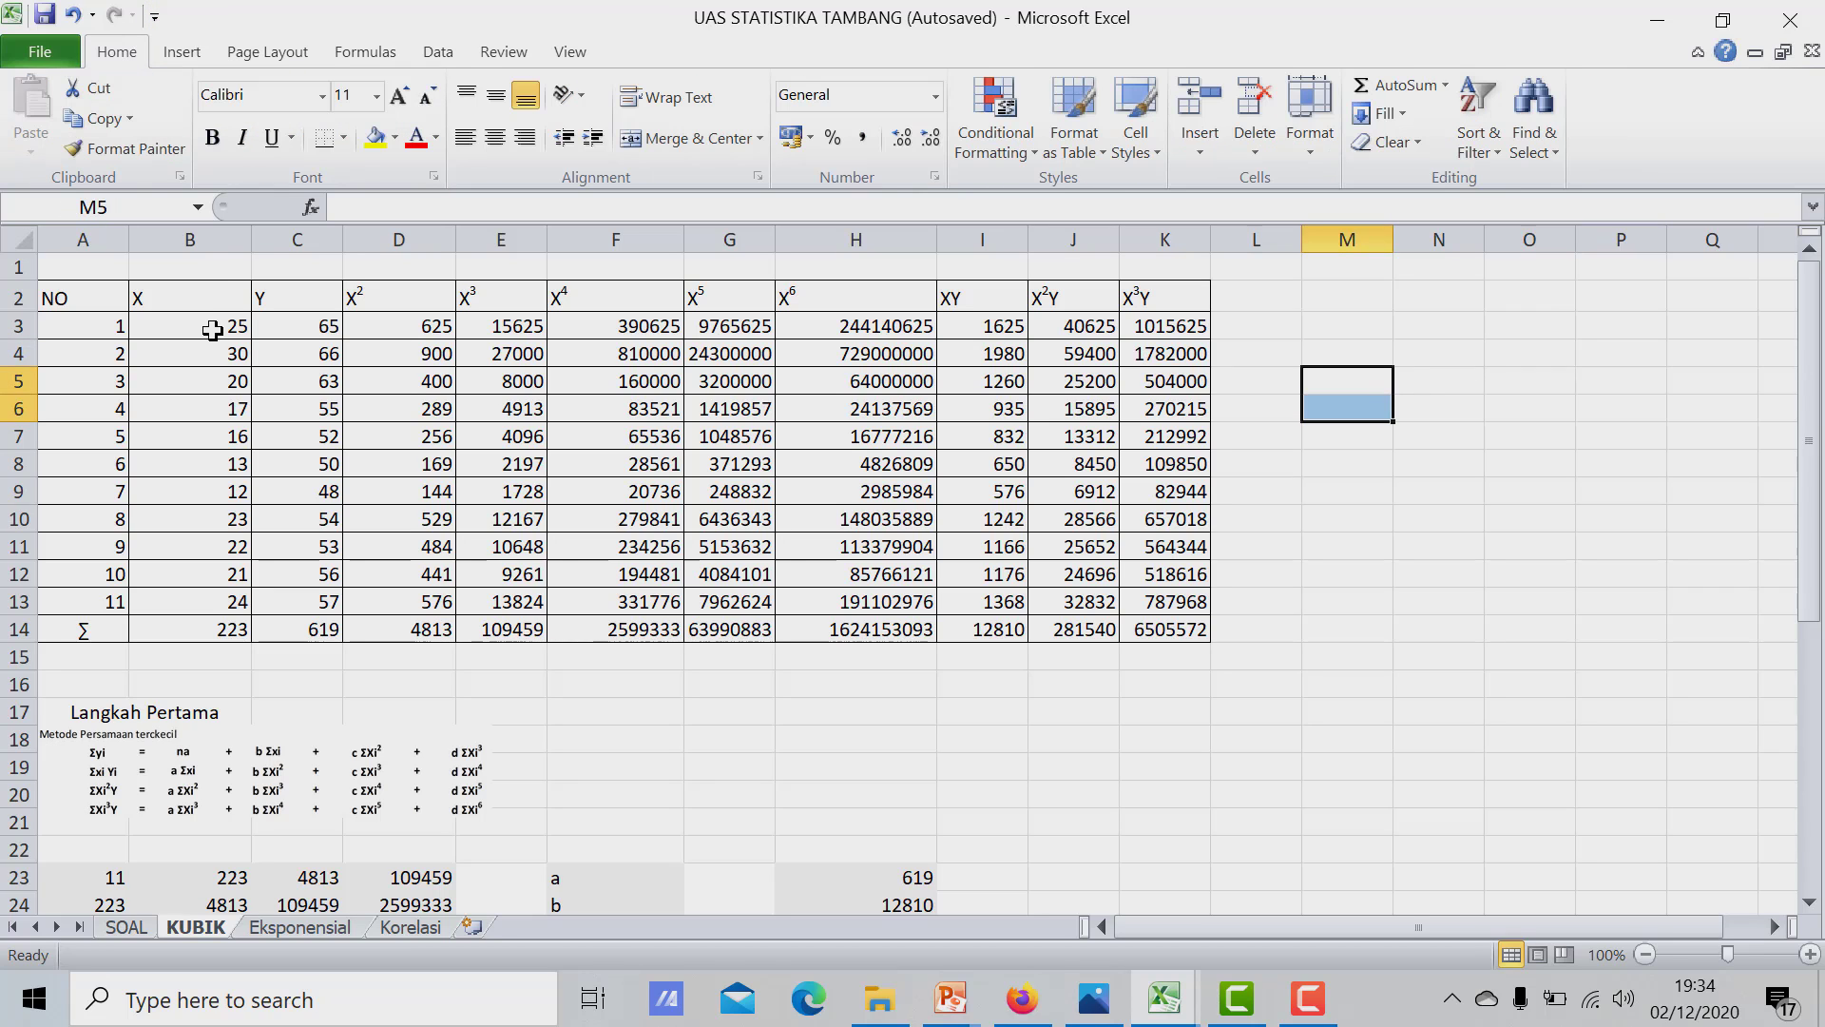
{"action": "left_click_drag", "start_coordinate": [209, 327], "coordinate": [311, 601]}
{"action": "left_click", "coordinate": [181, 51]}
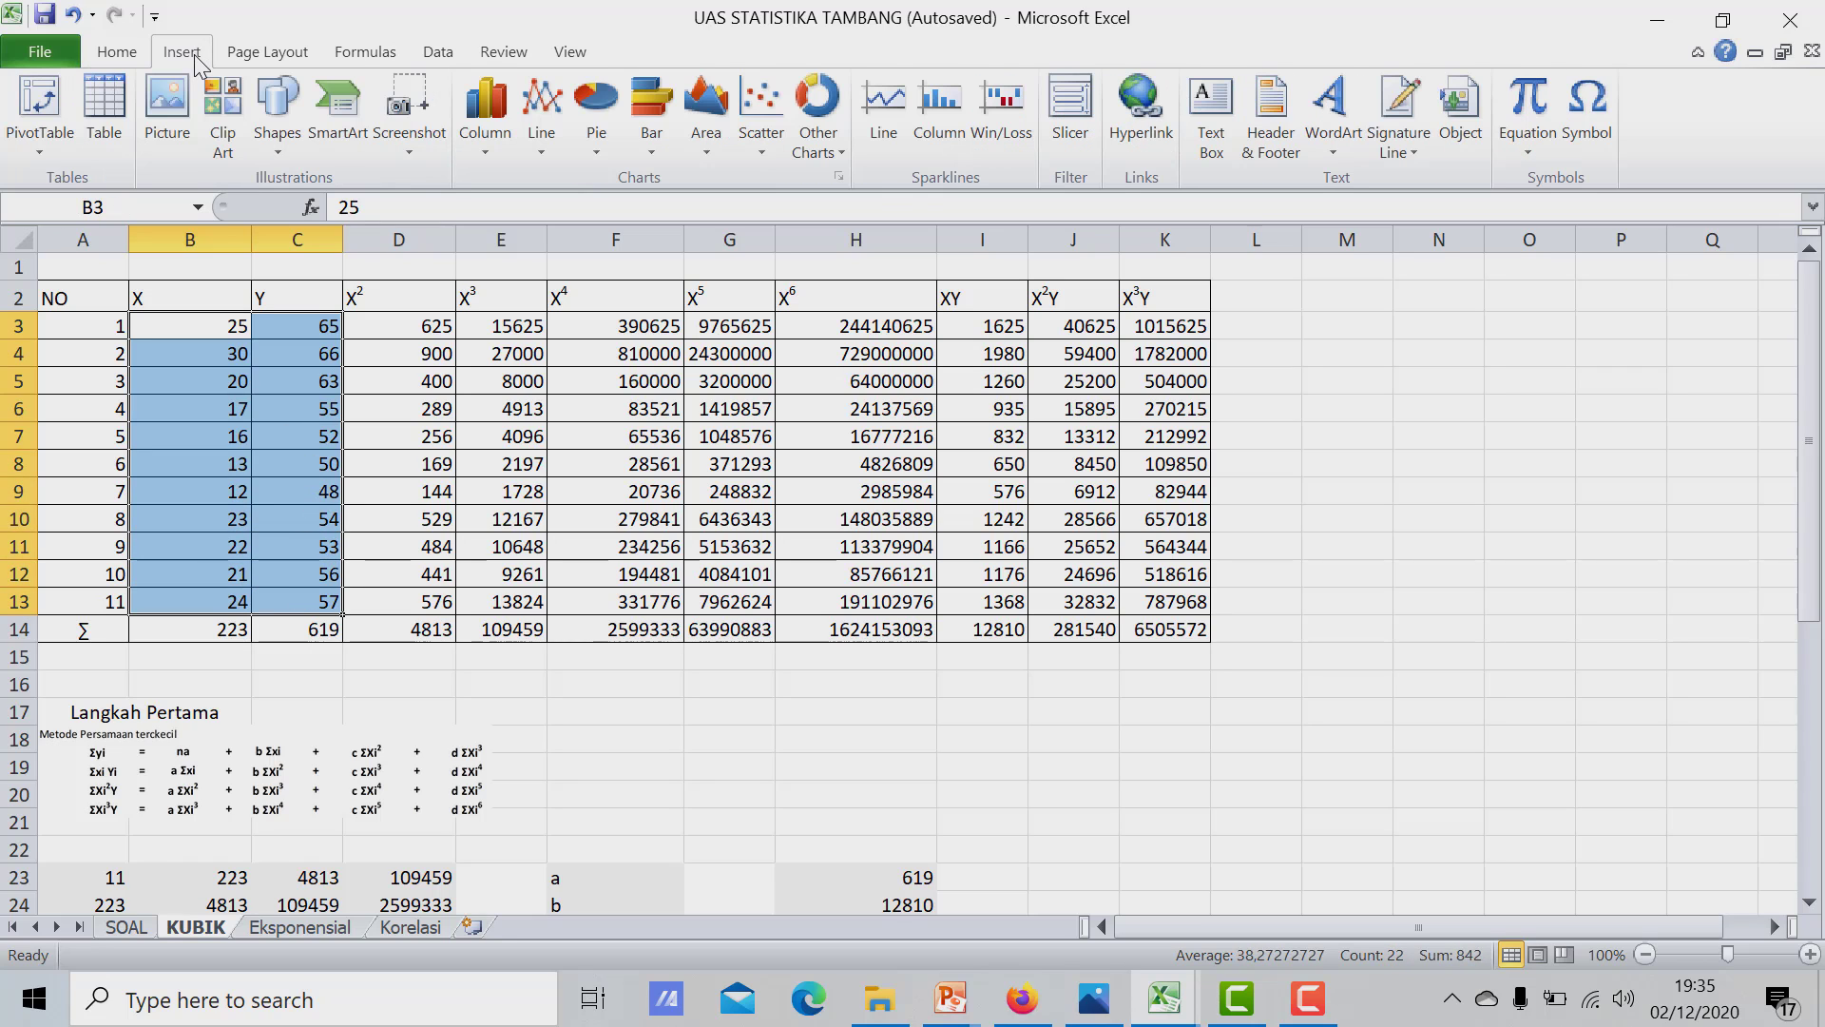
{"action": "left_click", "coordinate": [757, 148]}
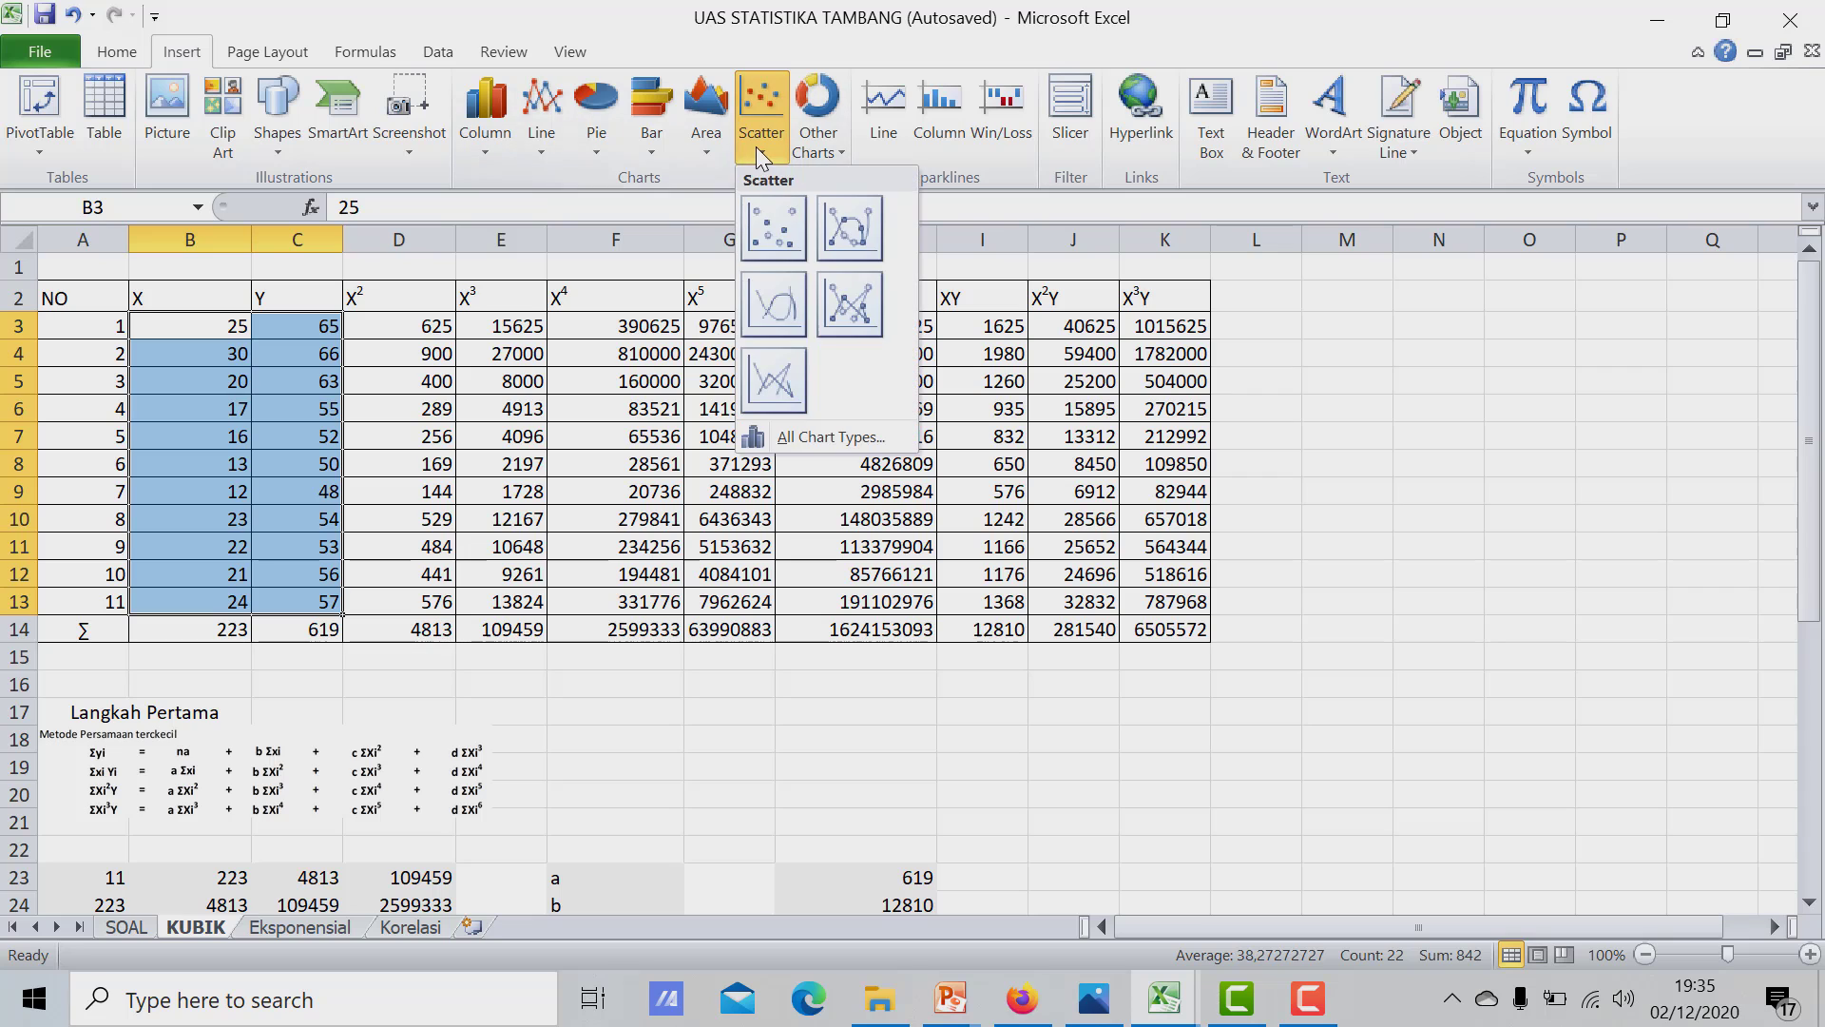
{"action": "left_click", "coordinate": [779, 214]}
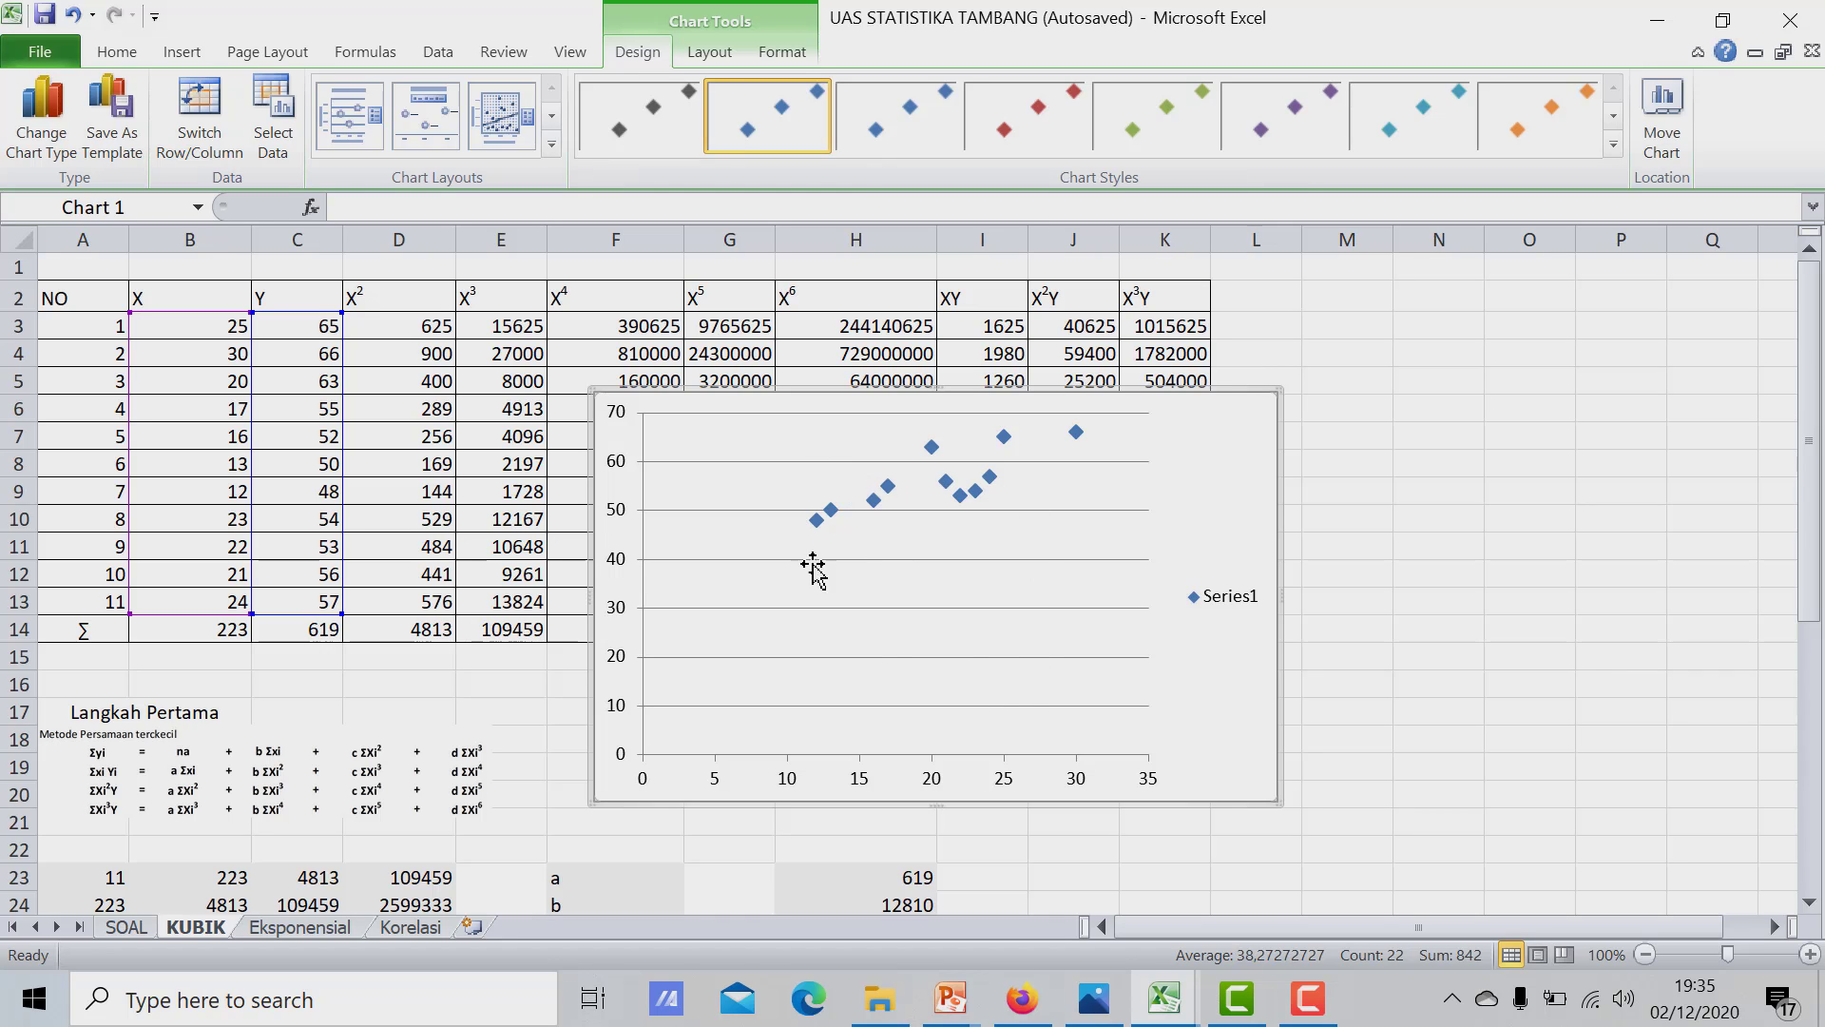
{"action": "scroll", "coordinate": [1076, 529], "scroll_direction": "down", "scroll_amount": 2}
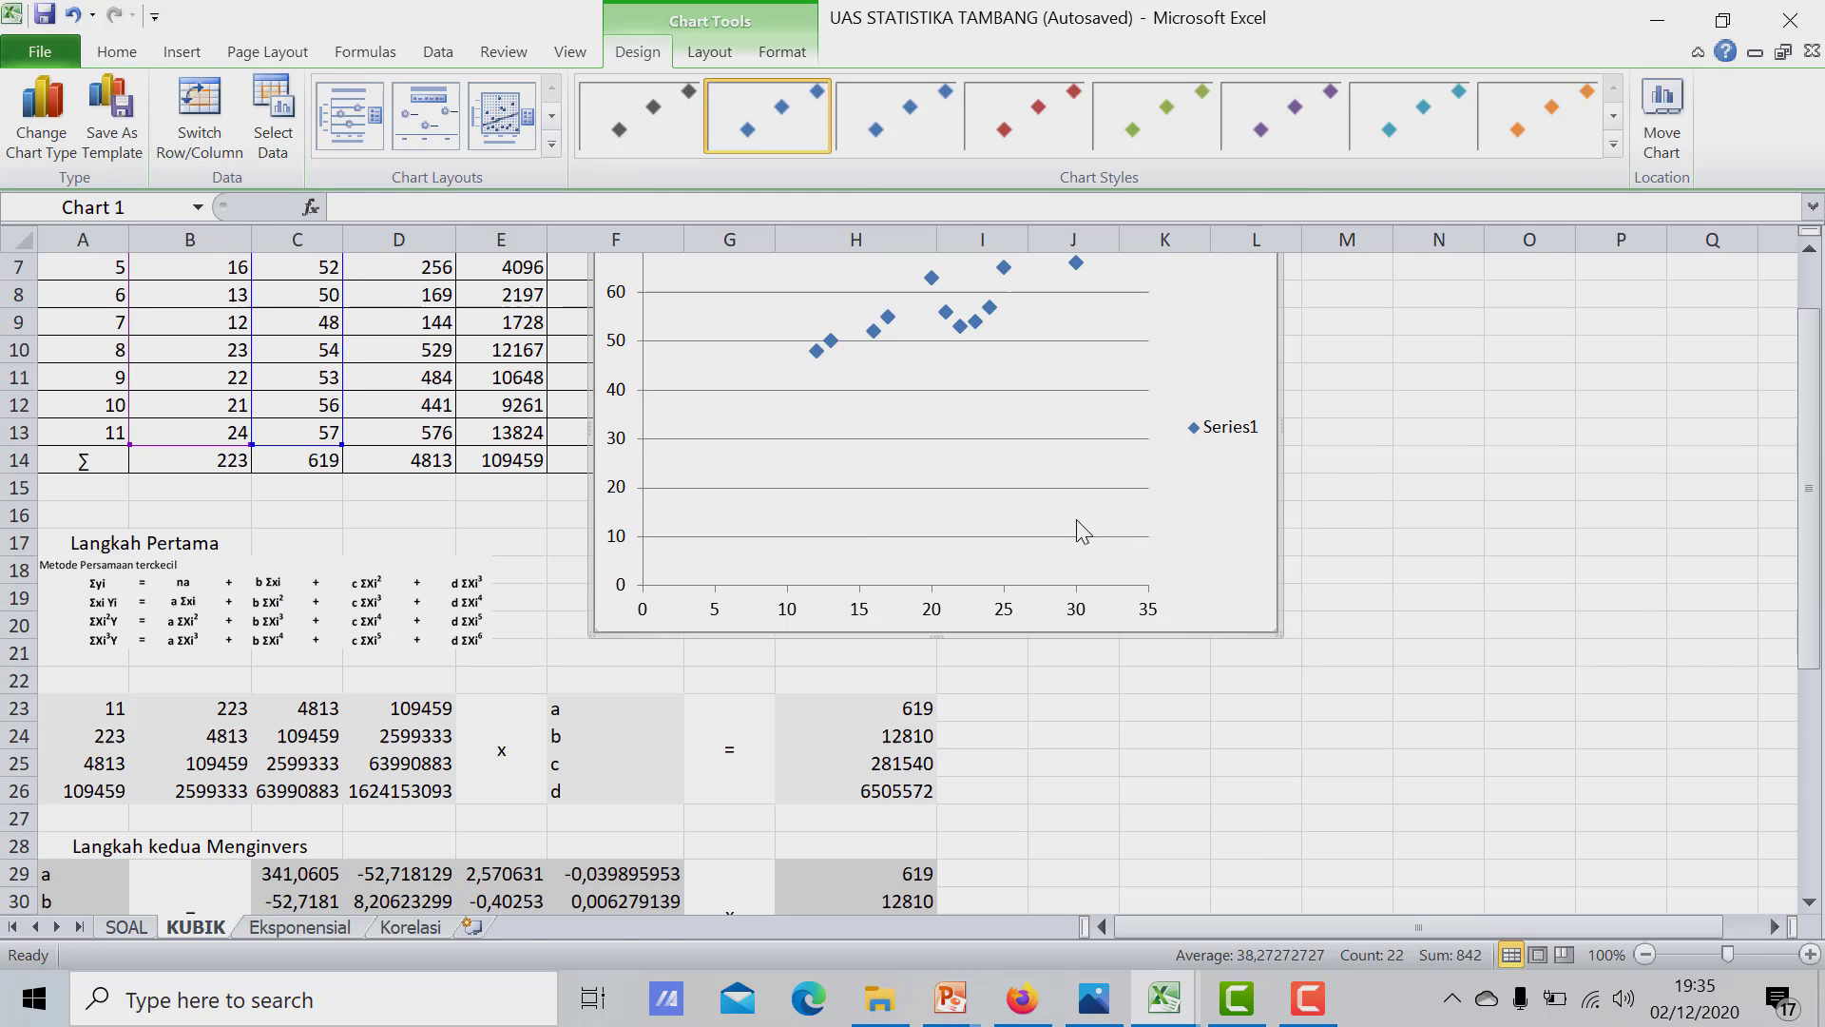
{"action": "scroll", "coordinate": [989, 418], "scroll_direction": "up", "scroll_amount": 1}
{"action": "scroll", "coordinate": [1001, 409], "scroll_direction": "up", "scroll_amount": 1}
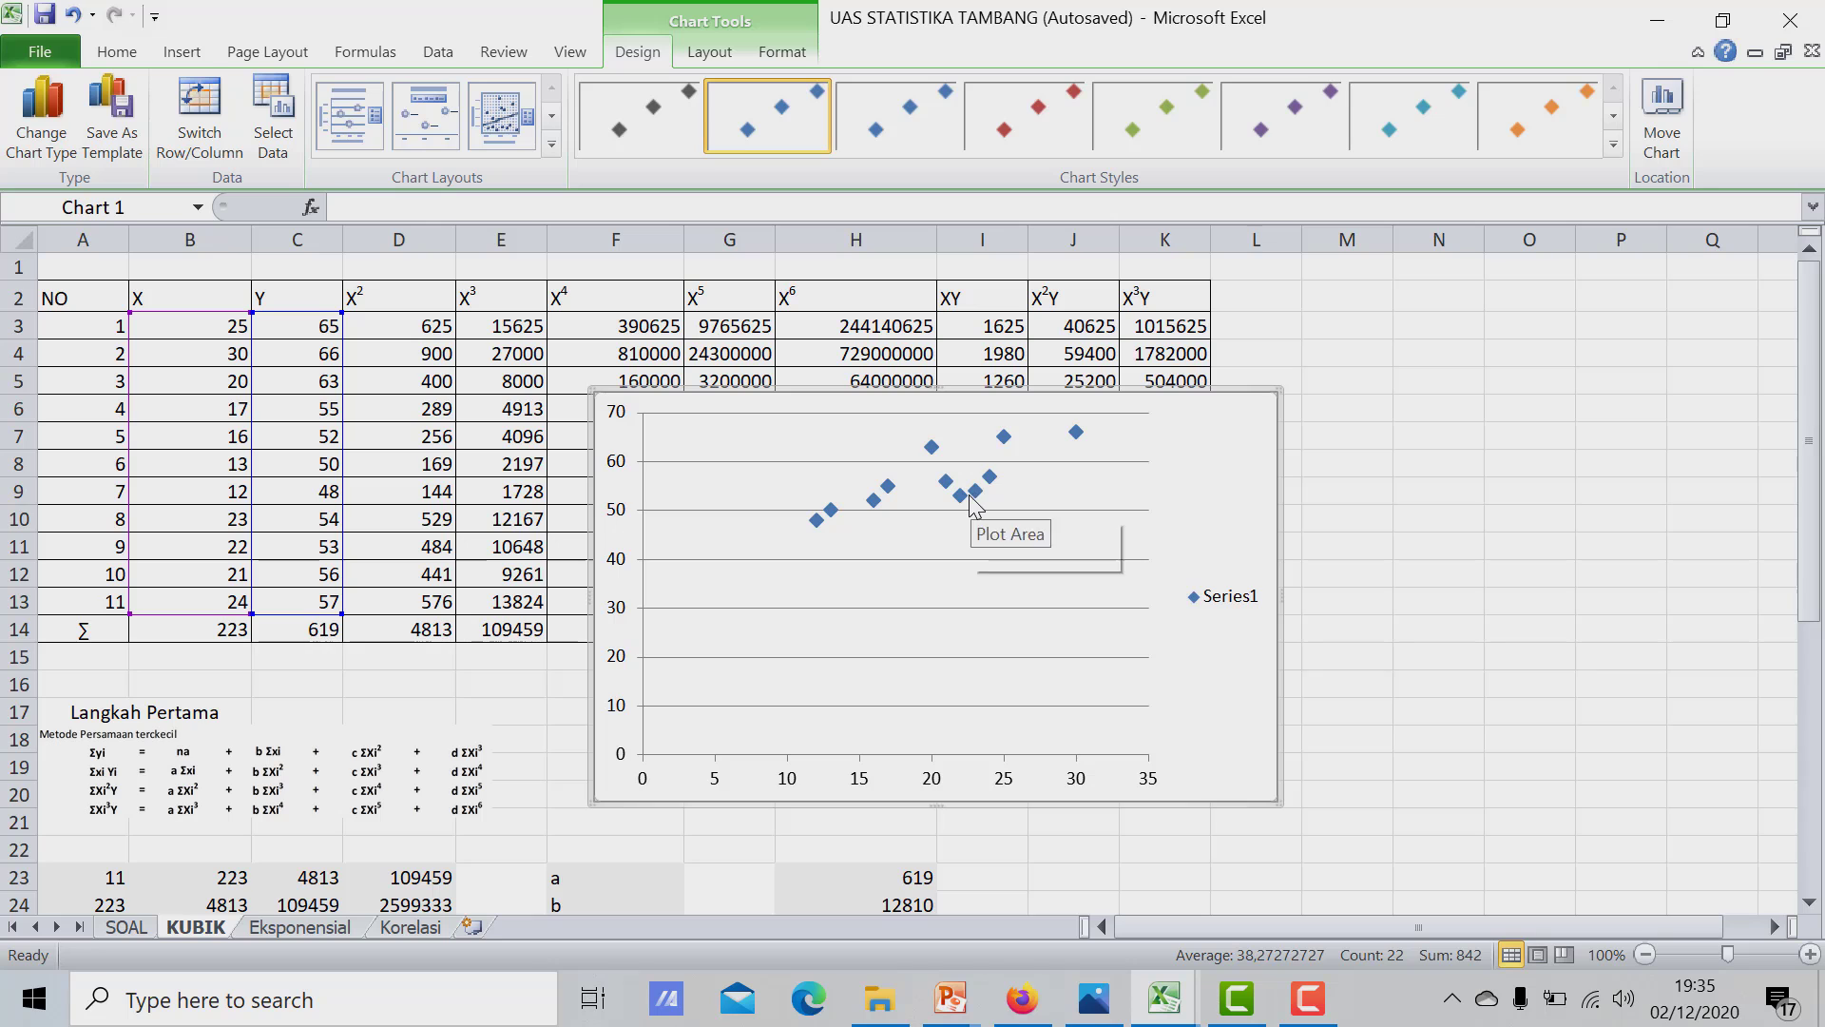
Add a third-order polynomial trendline to the scatter series and display its equation on the chart
{"action": "double_click", "coordinate": [965, 496]}
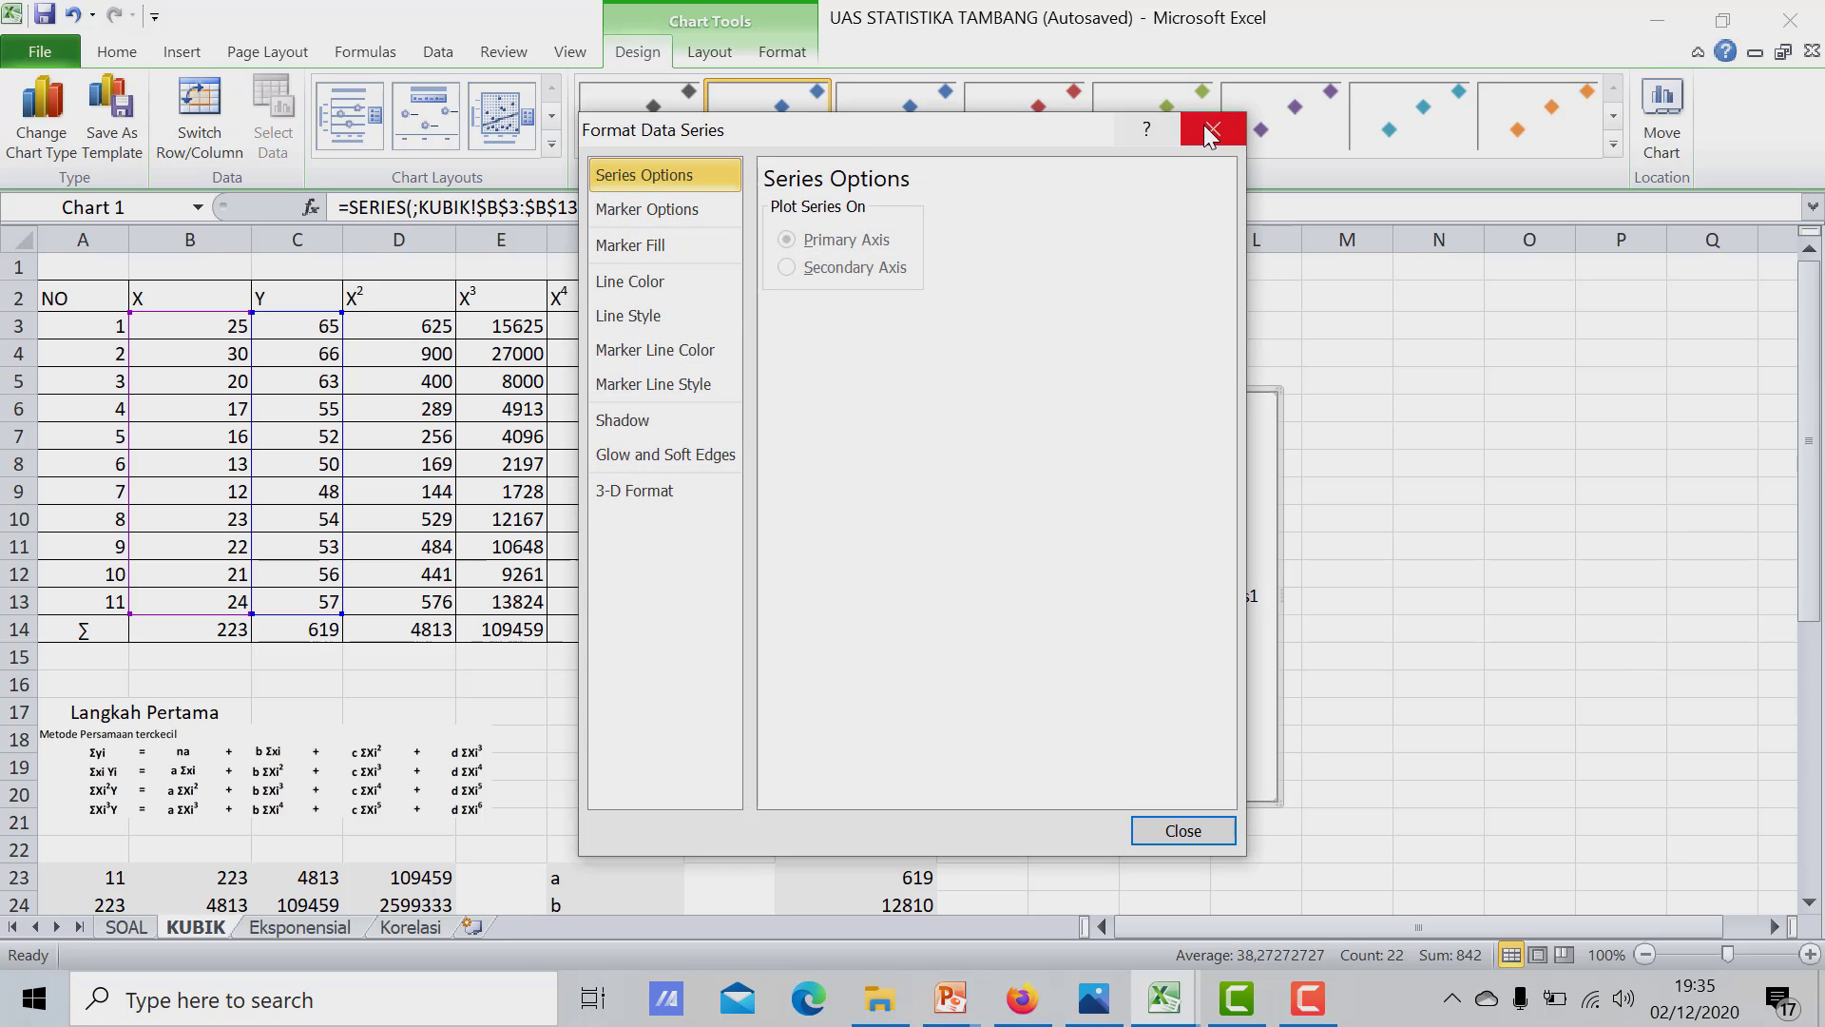
{"action": "left_click", "coordinate": [1206, 136]}
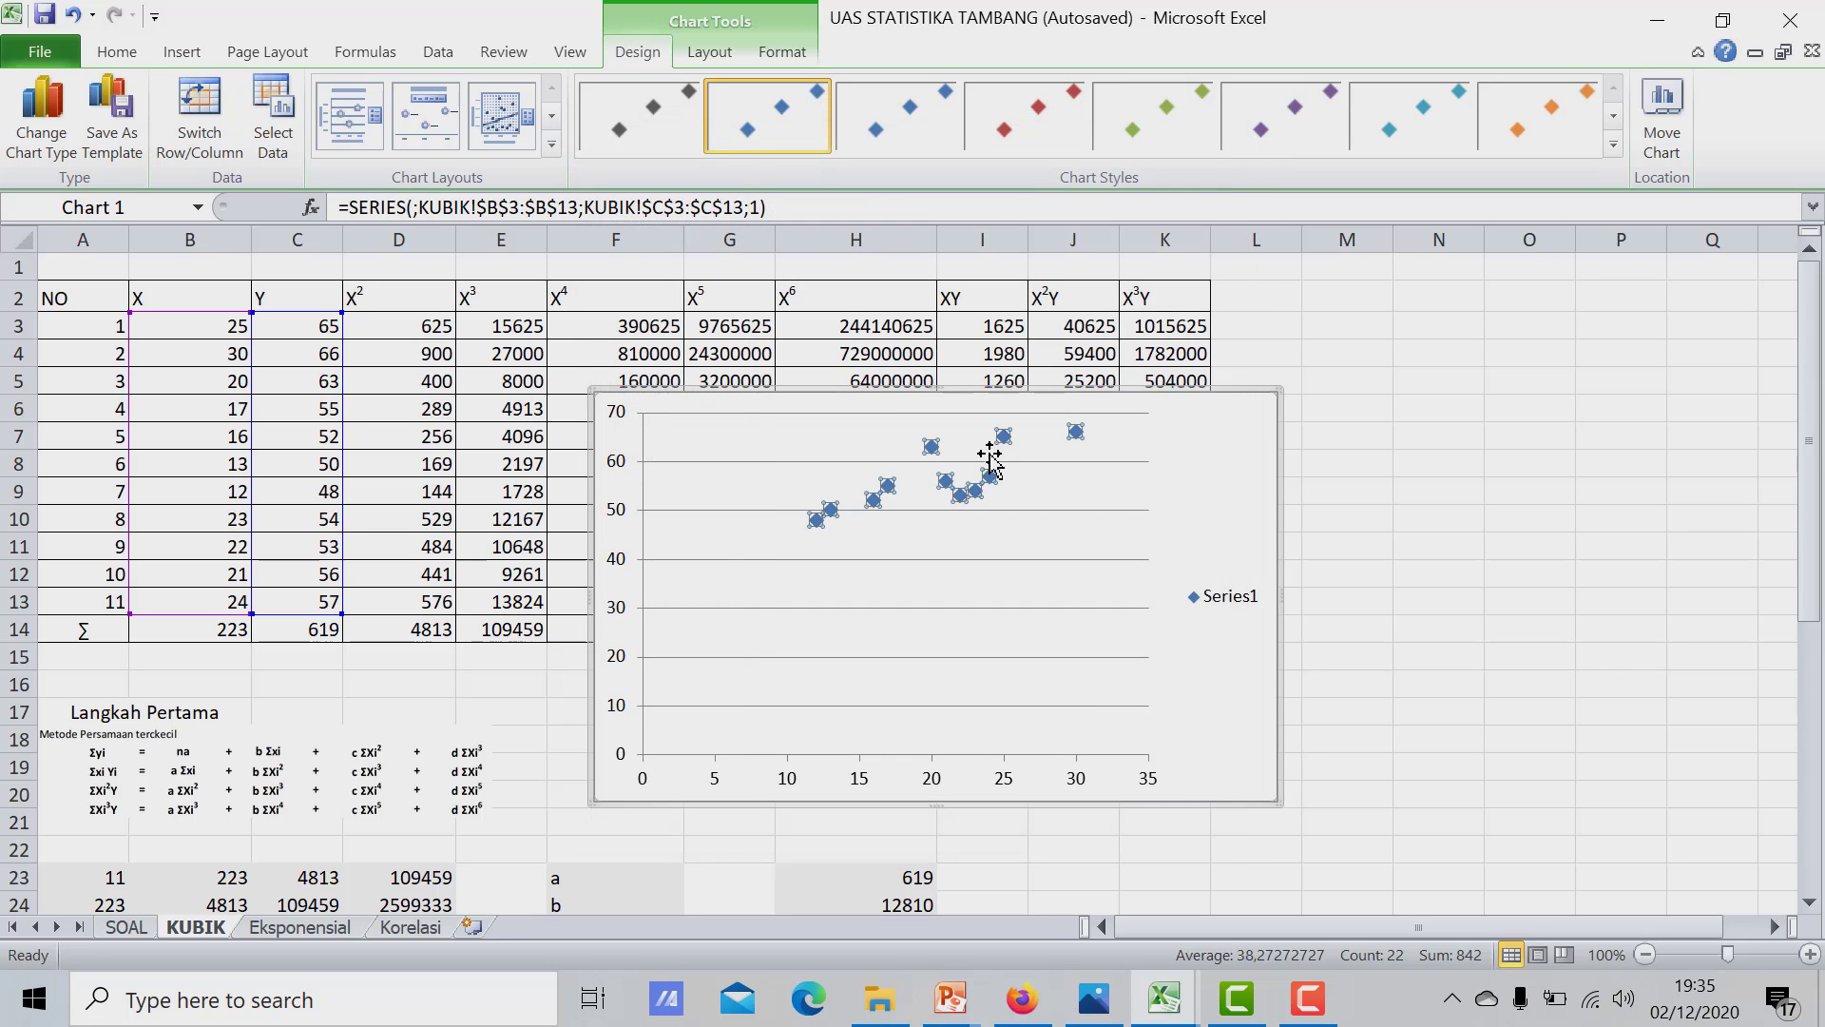
{"action": "right_click", "coordinate": [953, 488]}
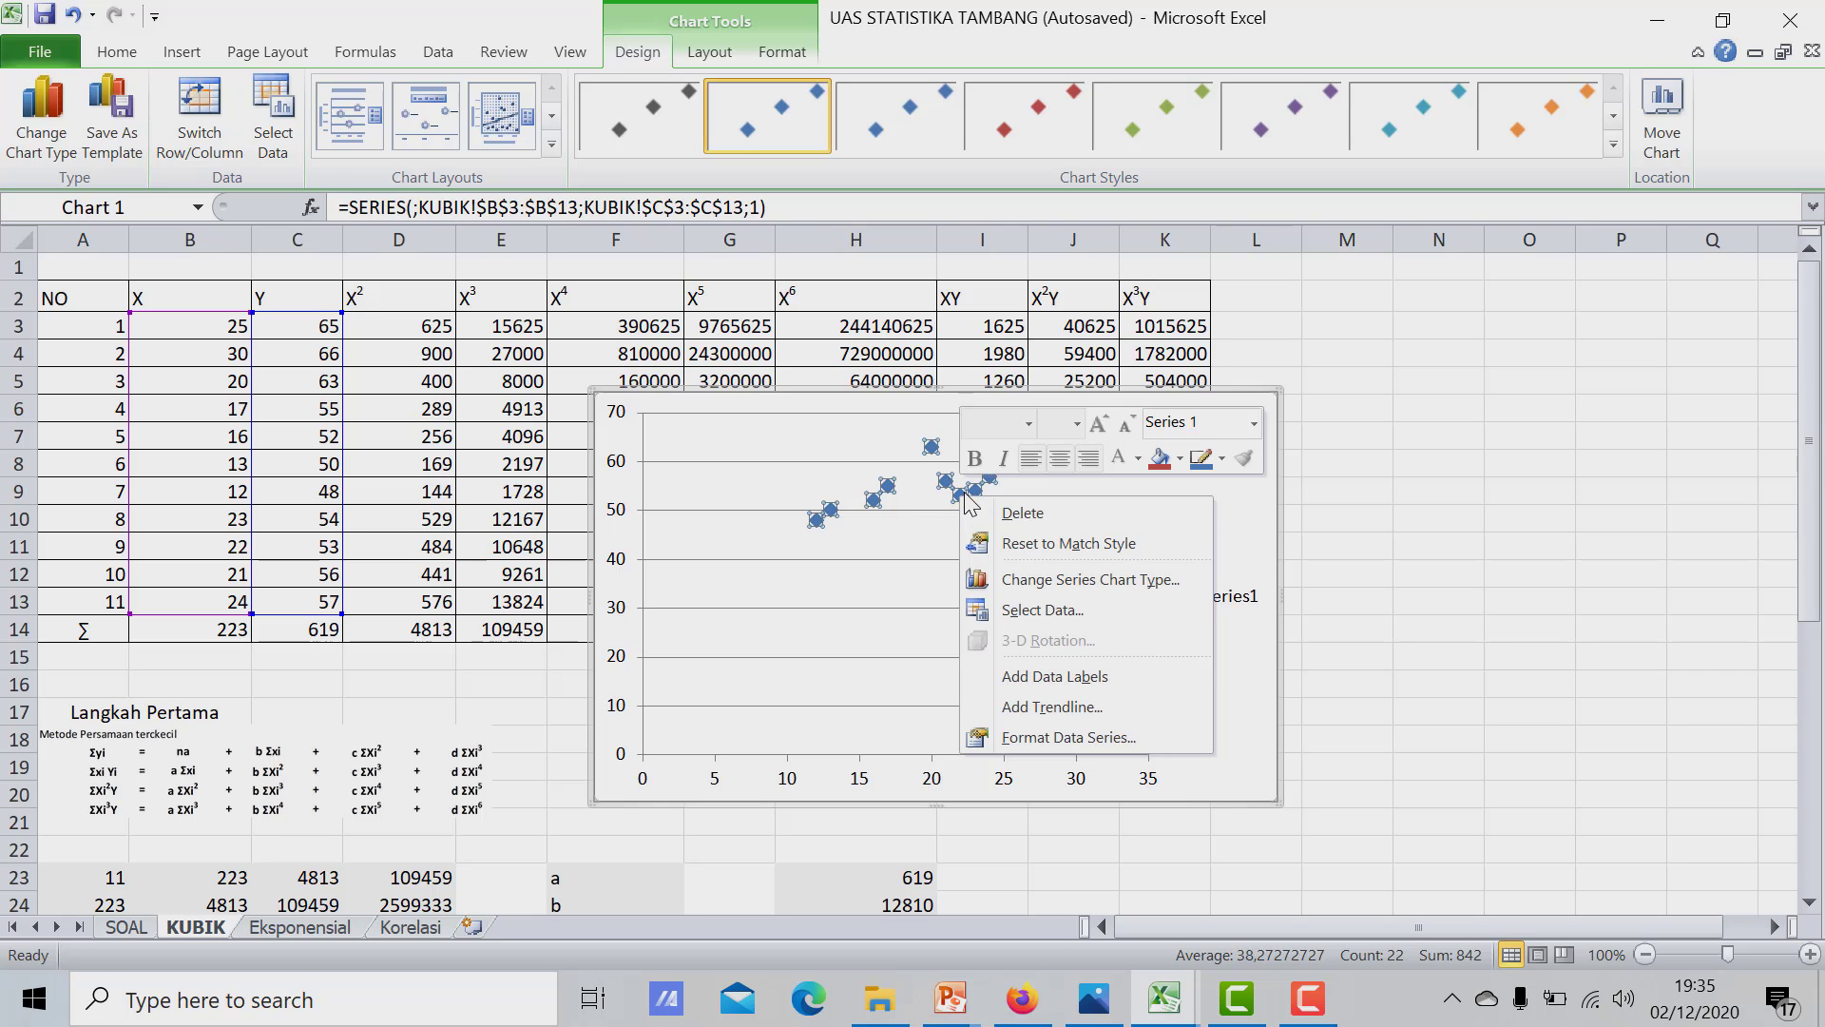
{"action": "left_click", "coordinate": [1028, 702]}
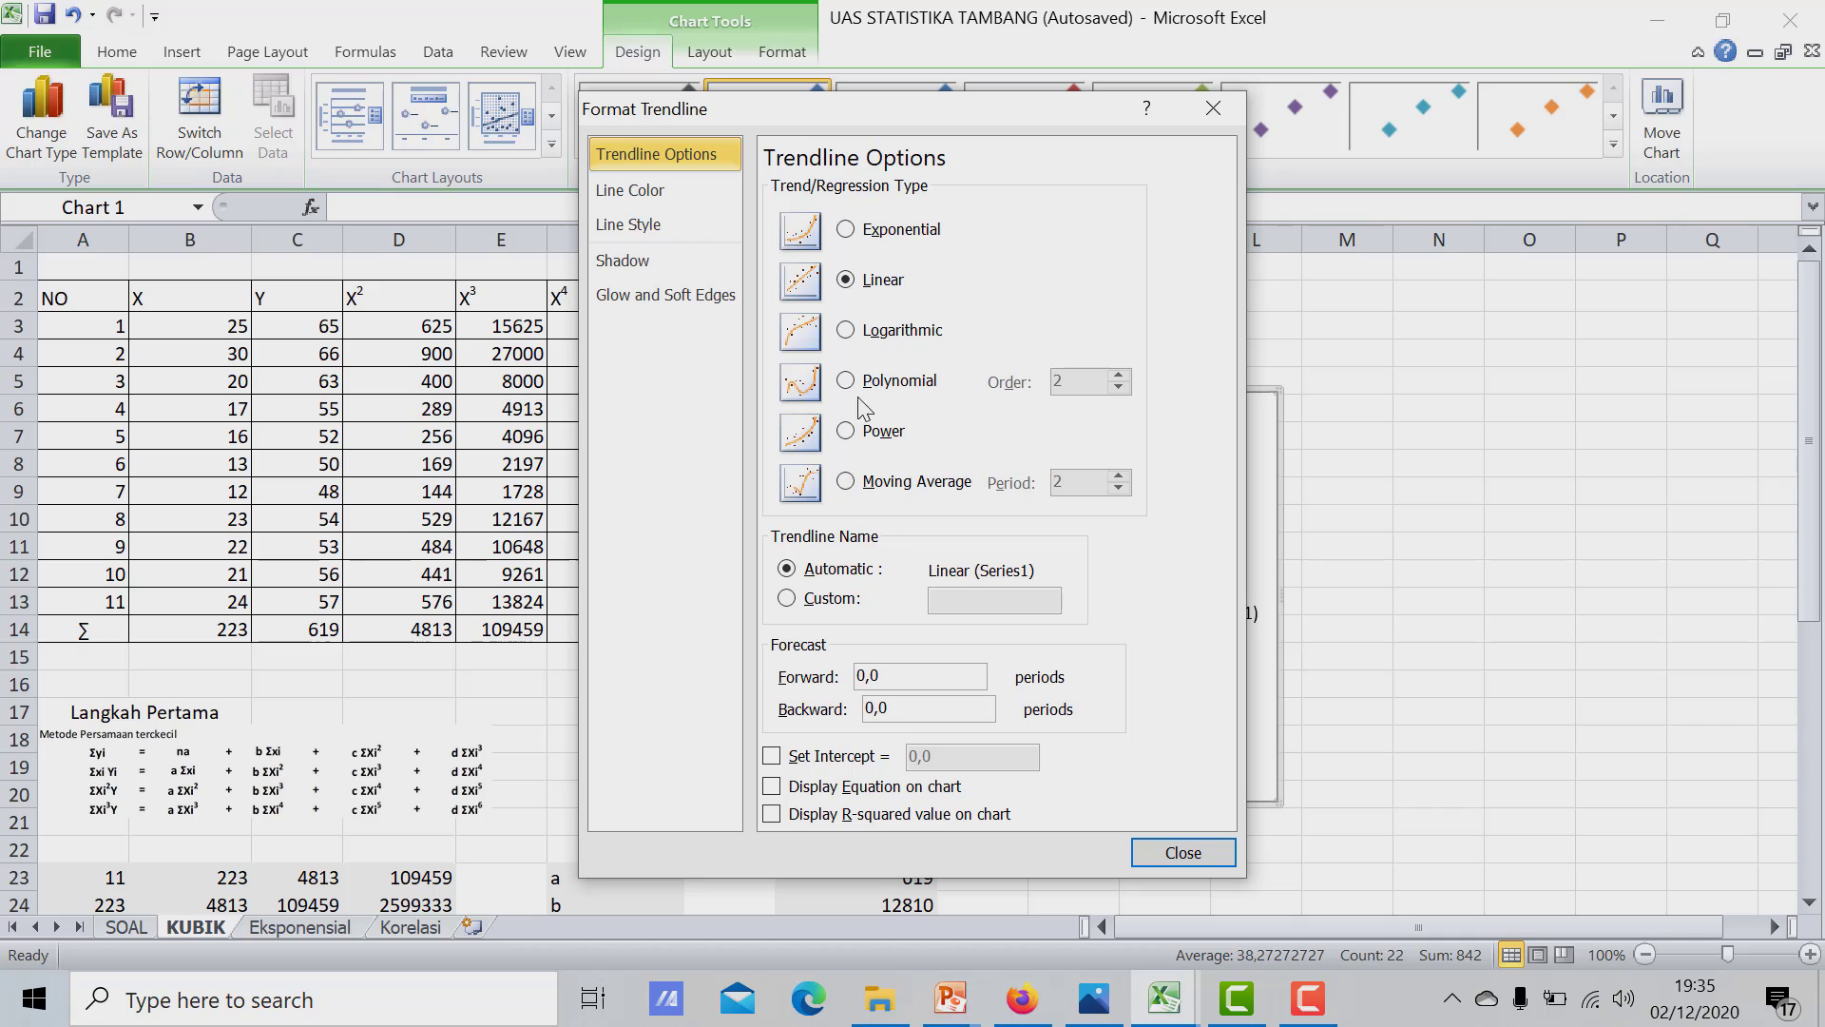
{"action": "left_click", "coordinate": [925, 390]}
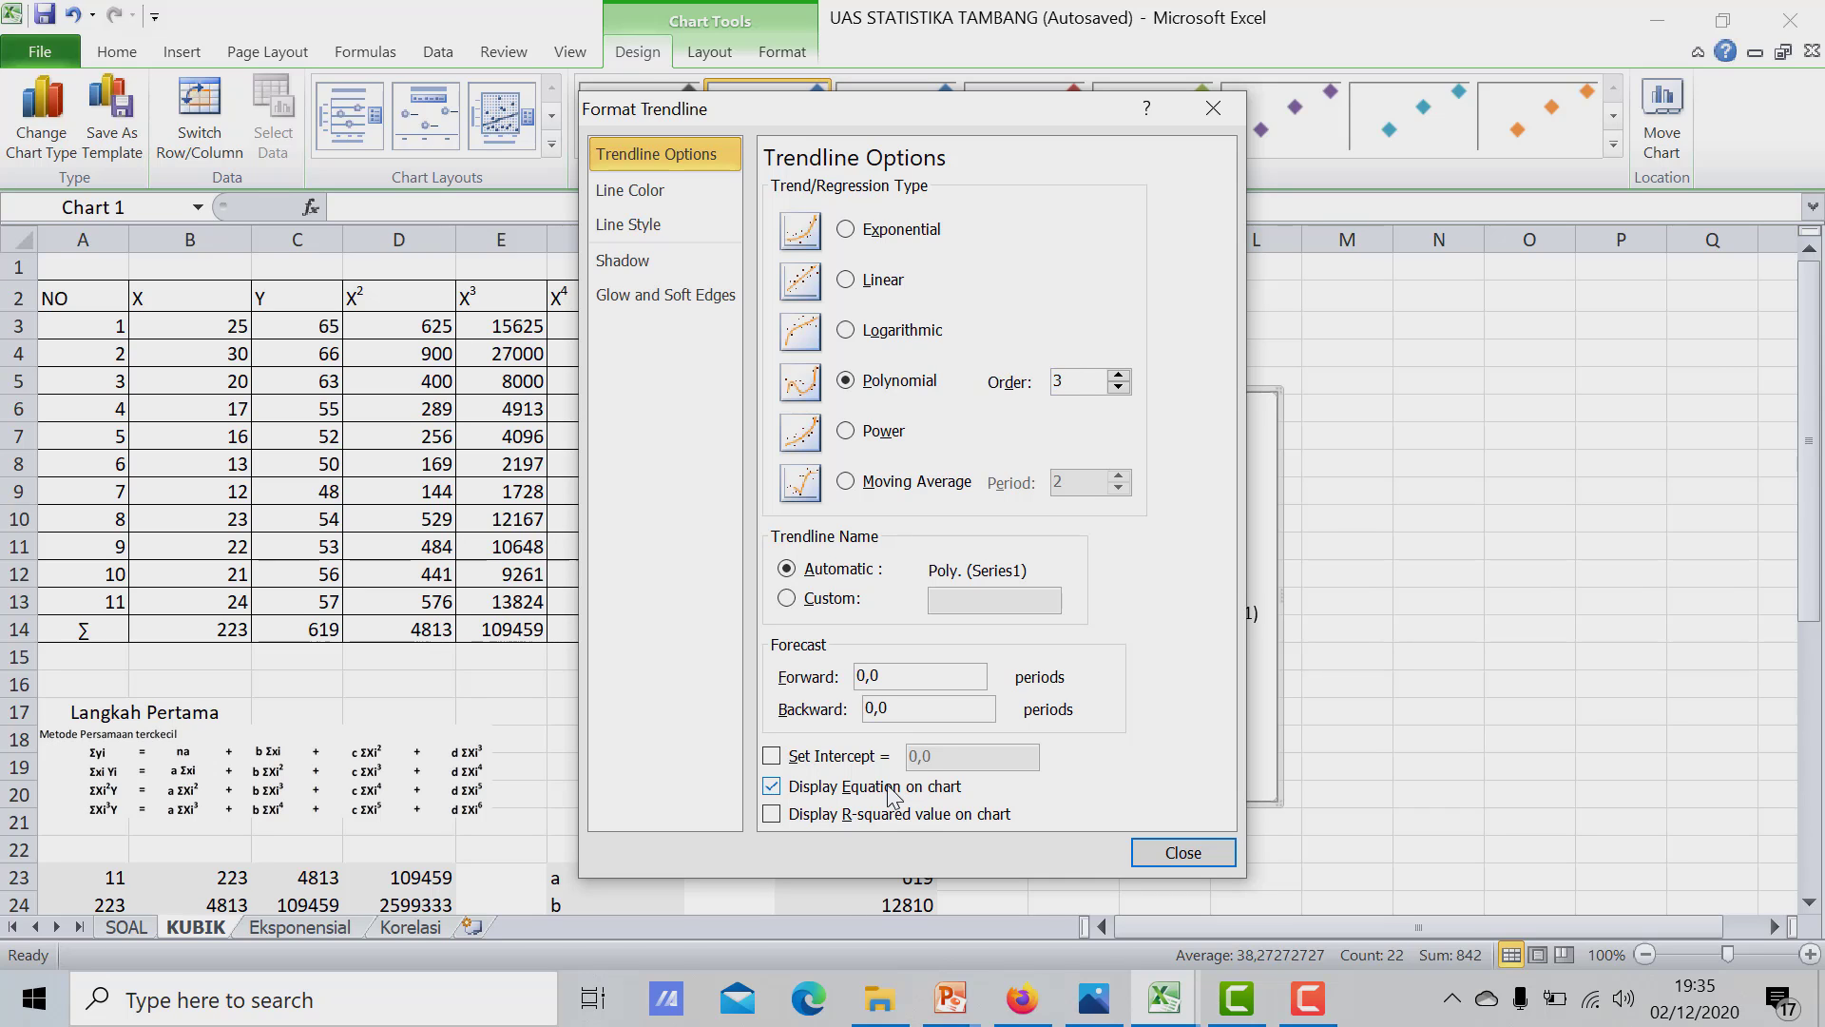
{"action": "left_click", "coordinate": [1179, 853]}
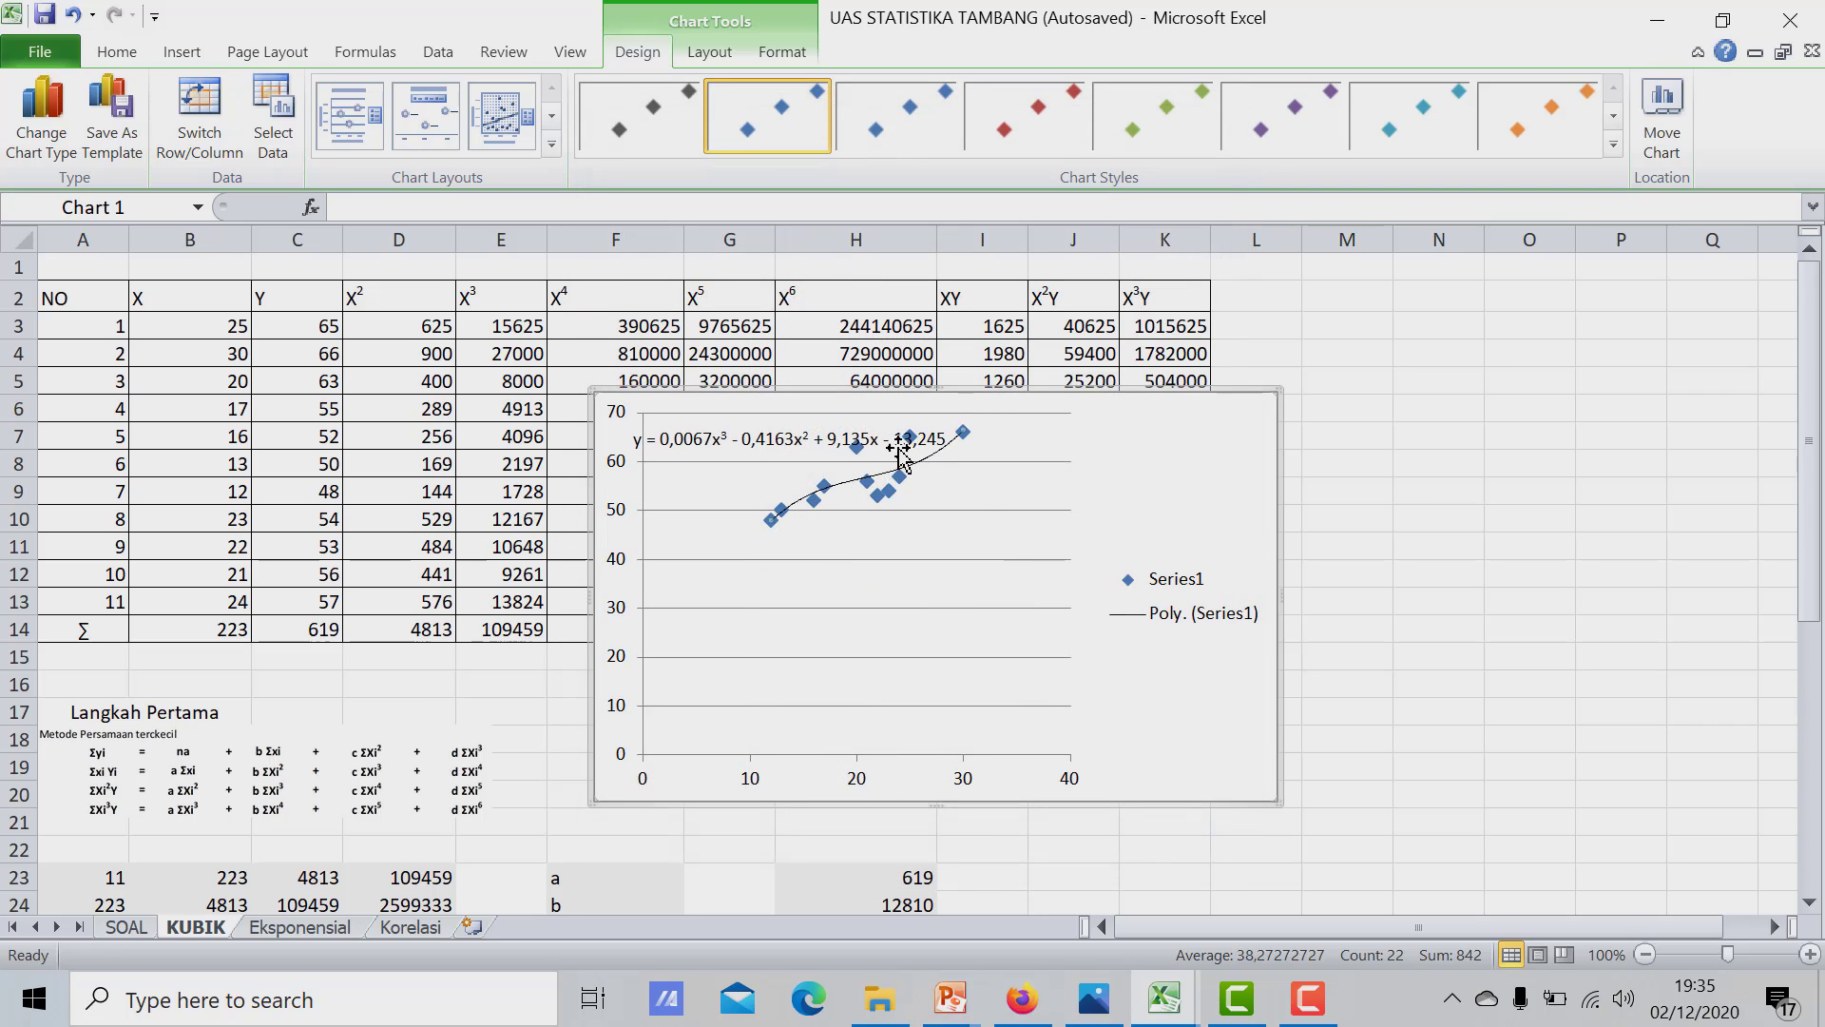
Move the trendline equation into the empty lower part of the plot and place the chart beside the matrix calculations and final equation
{"action": "left_click_drag", "start_coordinate": [863, 434], "coordinate": [998, 722]}
{"action": "left_click_drag", "start_coordinate": [1108, 457], "coordinate": [1526, 536]}
{"action": "scroll", "coordinate": [1236, 514], "scroll_direction": "down", "scroll_amount": 4}
{"action": "scroll", "coordinate": [1165, 663], "scroll_direction": "down", "scroll_amount": 5}
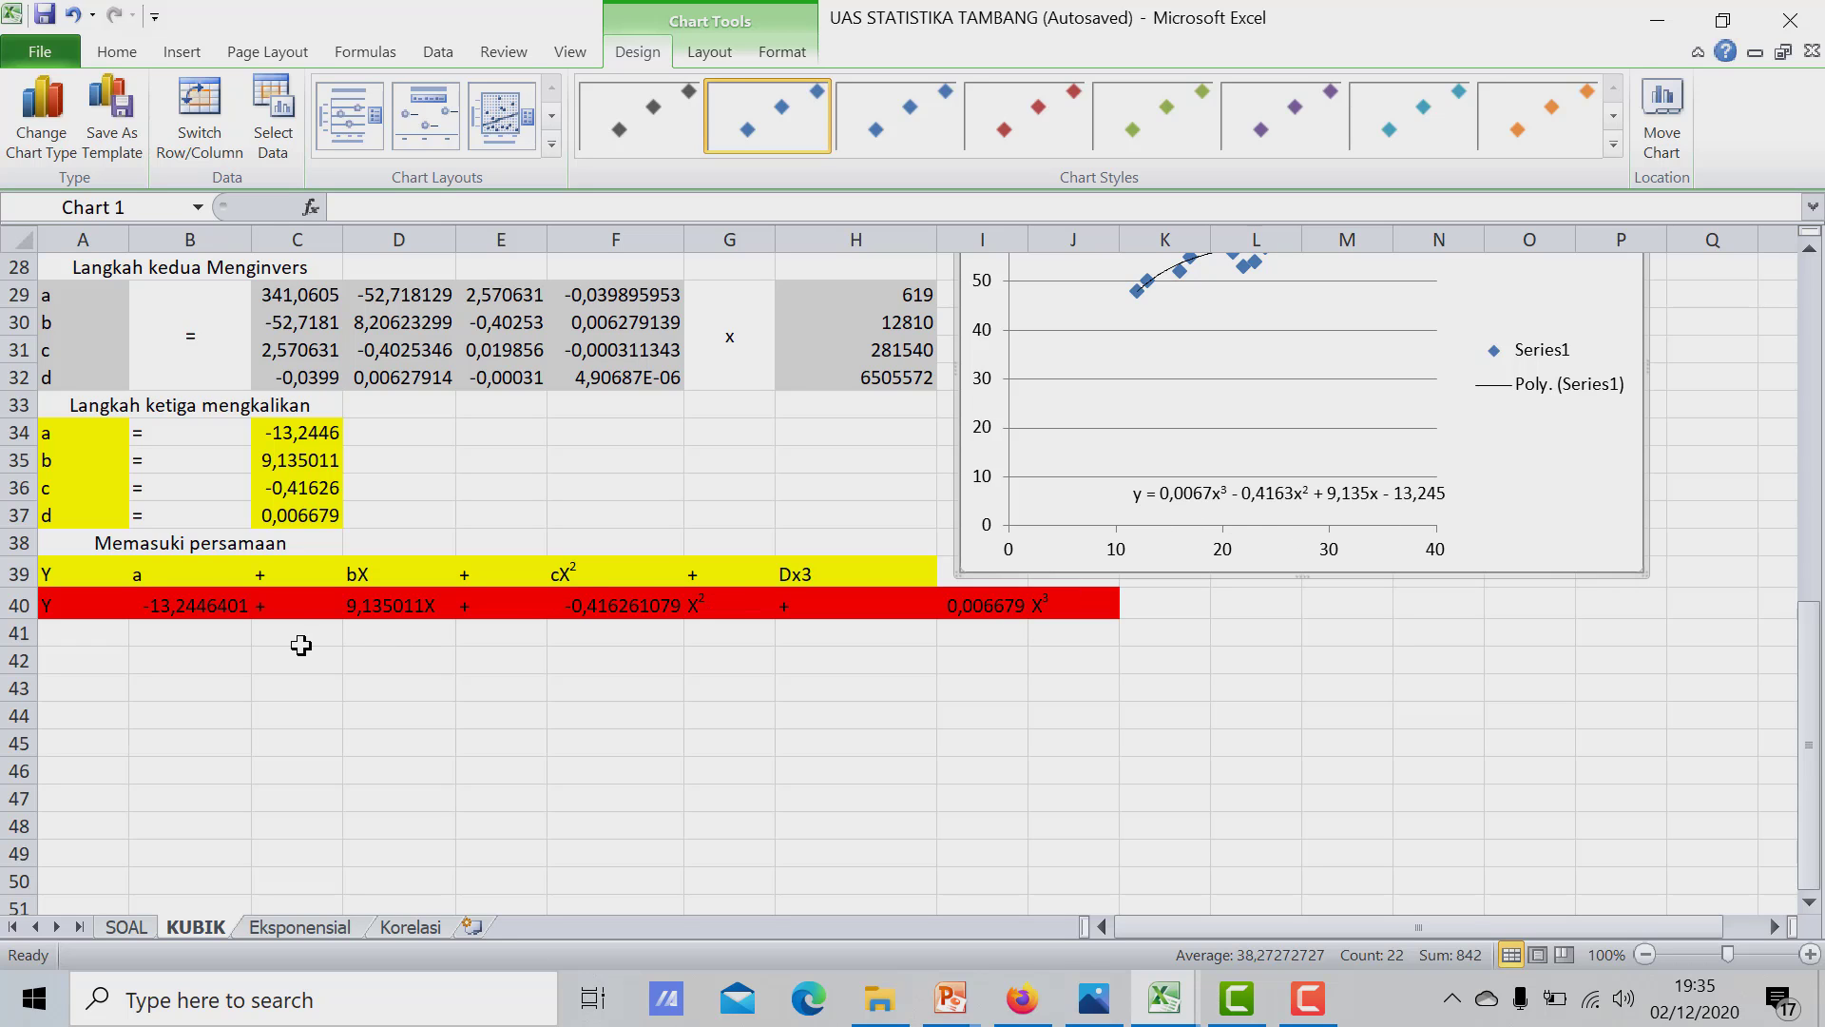
Review the data table and cubic calculation steps alongside the trendline chart, and deselect the chart
{"action": "scroll", "coordinate": [1113, 587], "scroll_direction": "up", "scroll_amount": 1}
{"action": "scroll", "coordinate": [1120, 582], "scroll_direction": "up", "scroll_amount": 8}
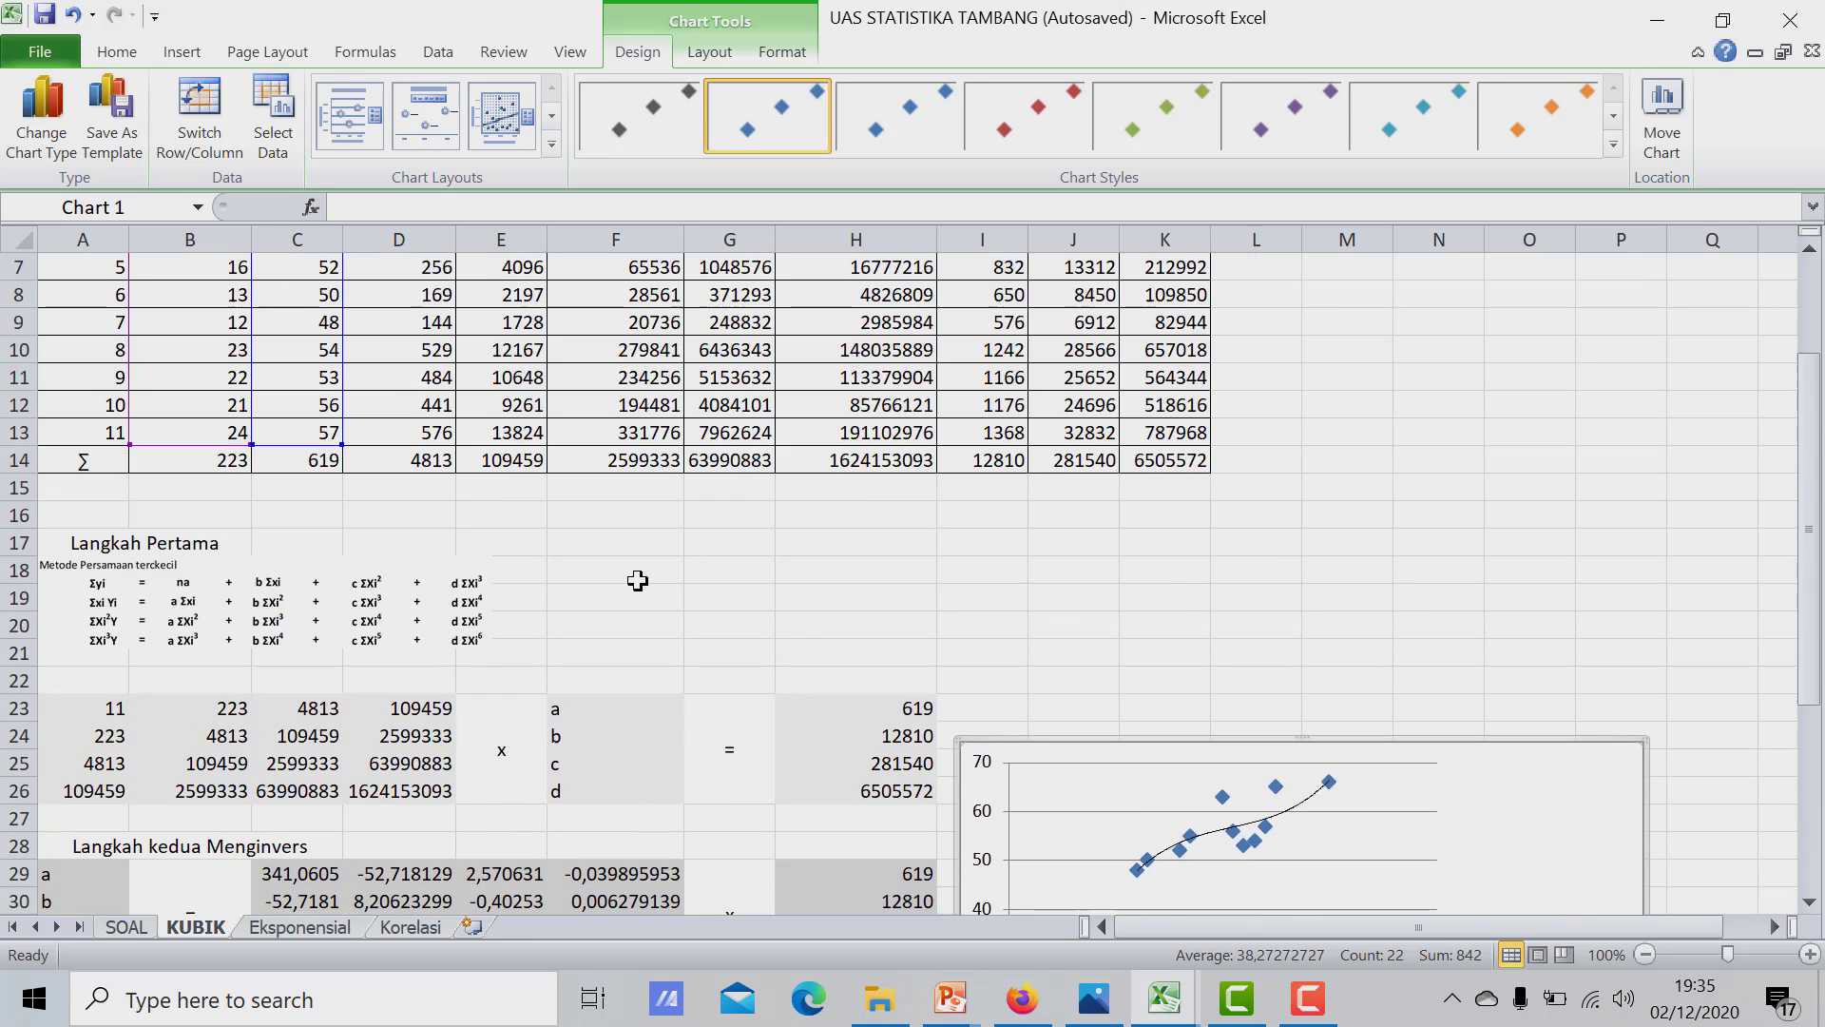
{"action": "scroll", "coordinate": [637, 580], "scroll_direction": "down", "scroll_amount": 7}
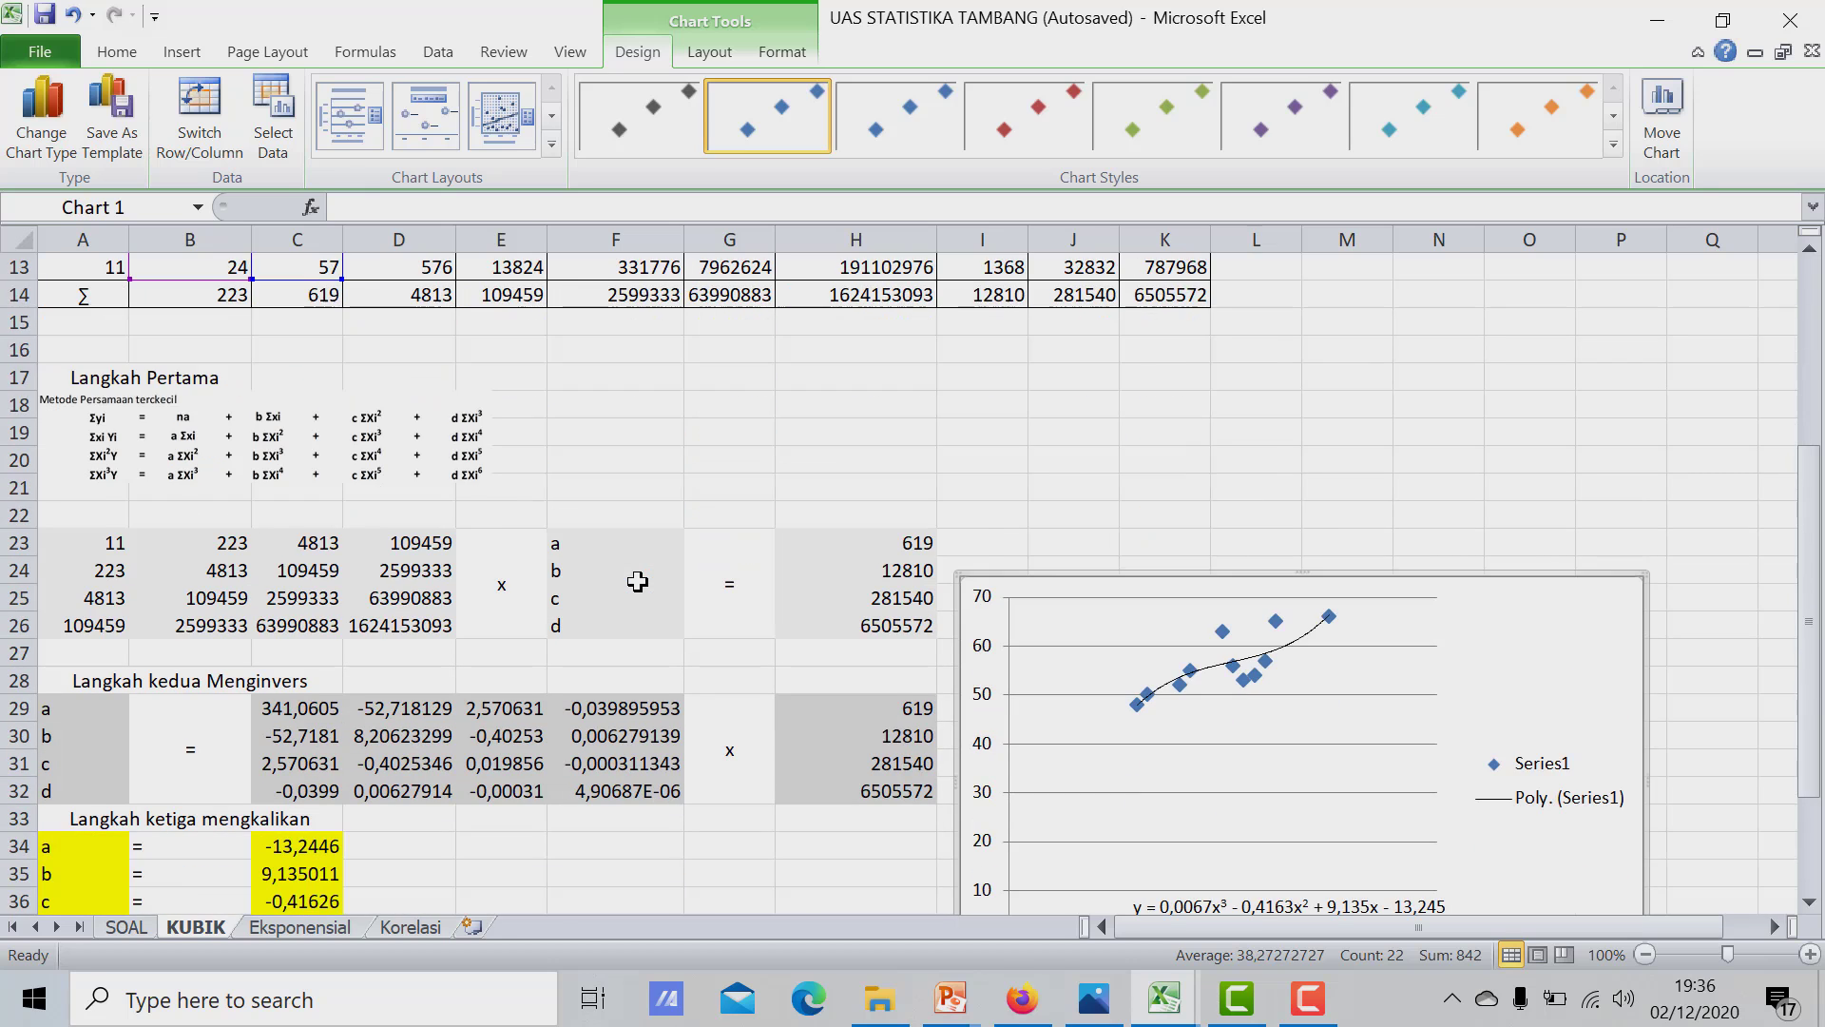
{"action": "scroll", "coordinate": [637, 581], "scroll_direction": "up", "scroll_amount": 7}
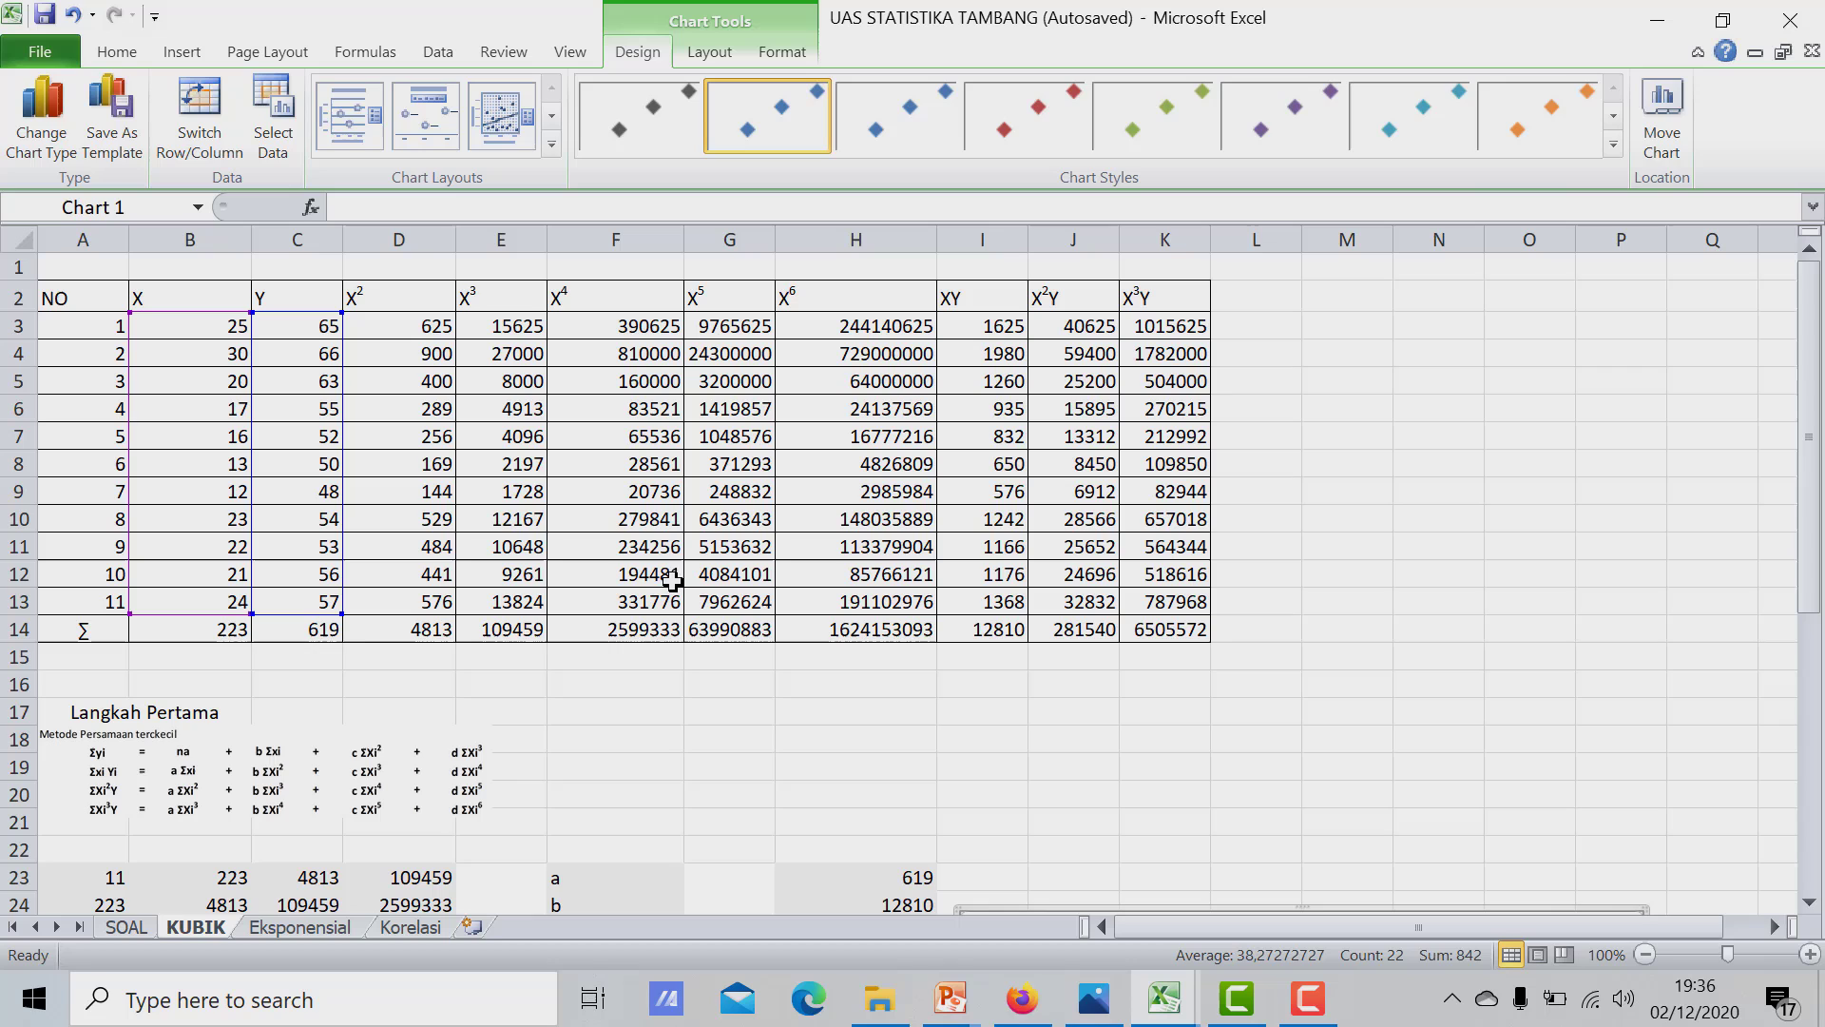
{"action": "left_click", "coordinate": [837, 718]}
{"action": "scroll", "coordinate": [579, 750], "scroll_direction": "down", "scroll_amount": 2}
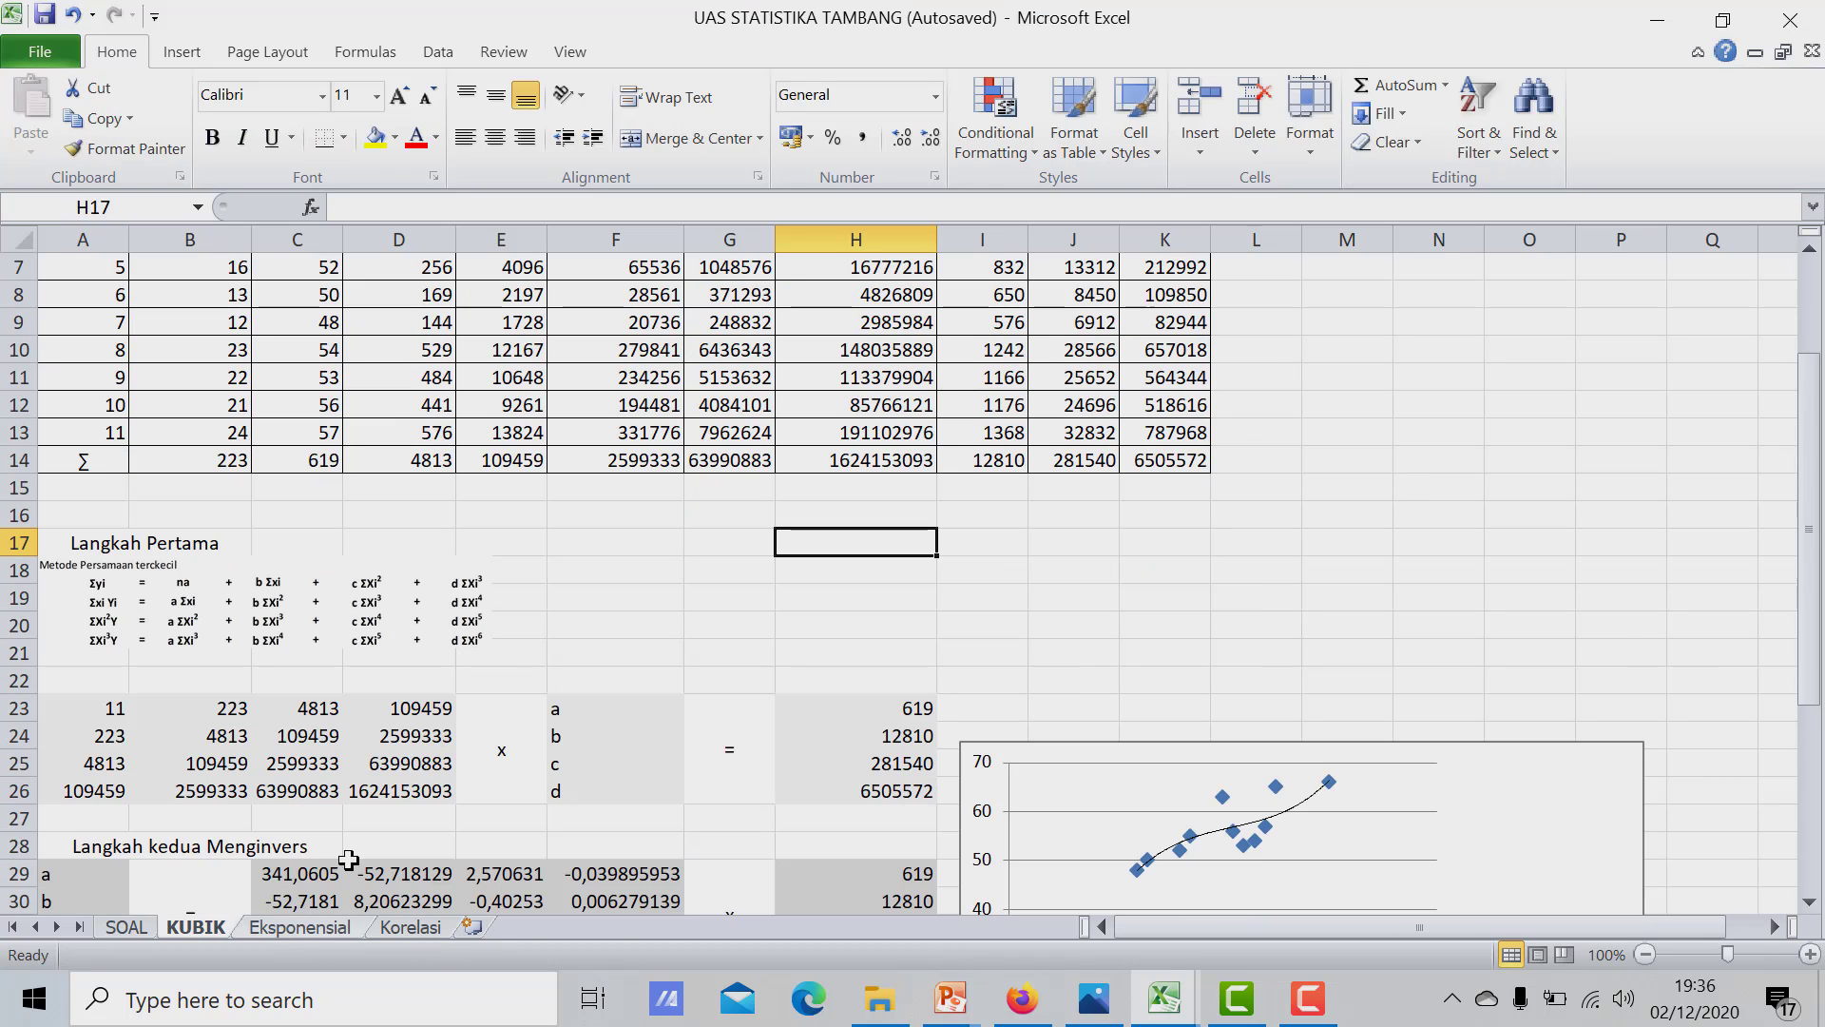
Open the Eksponensial sheet and look over the columns of its regression table
{"action": "left_click", "coordinate": [299, 932]}
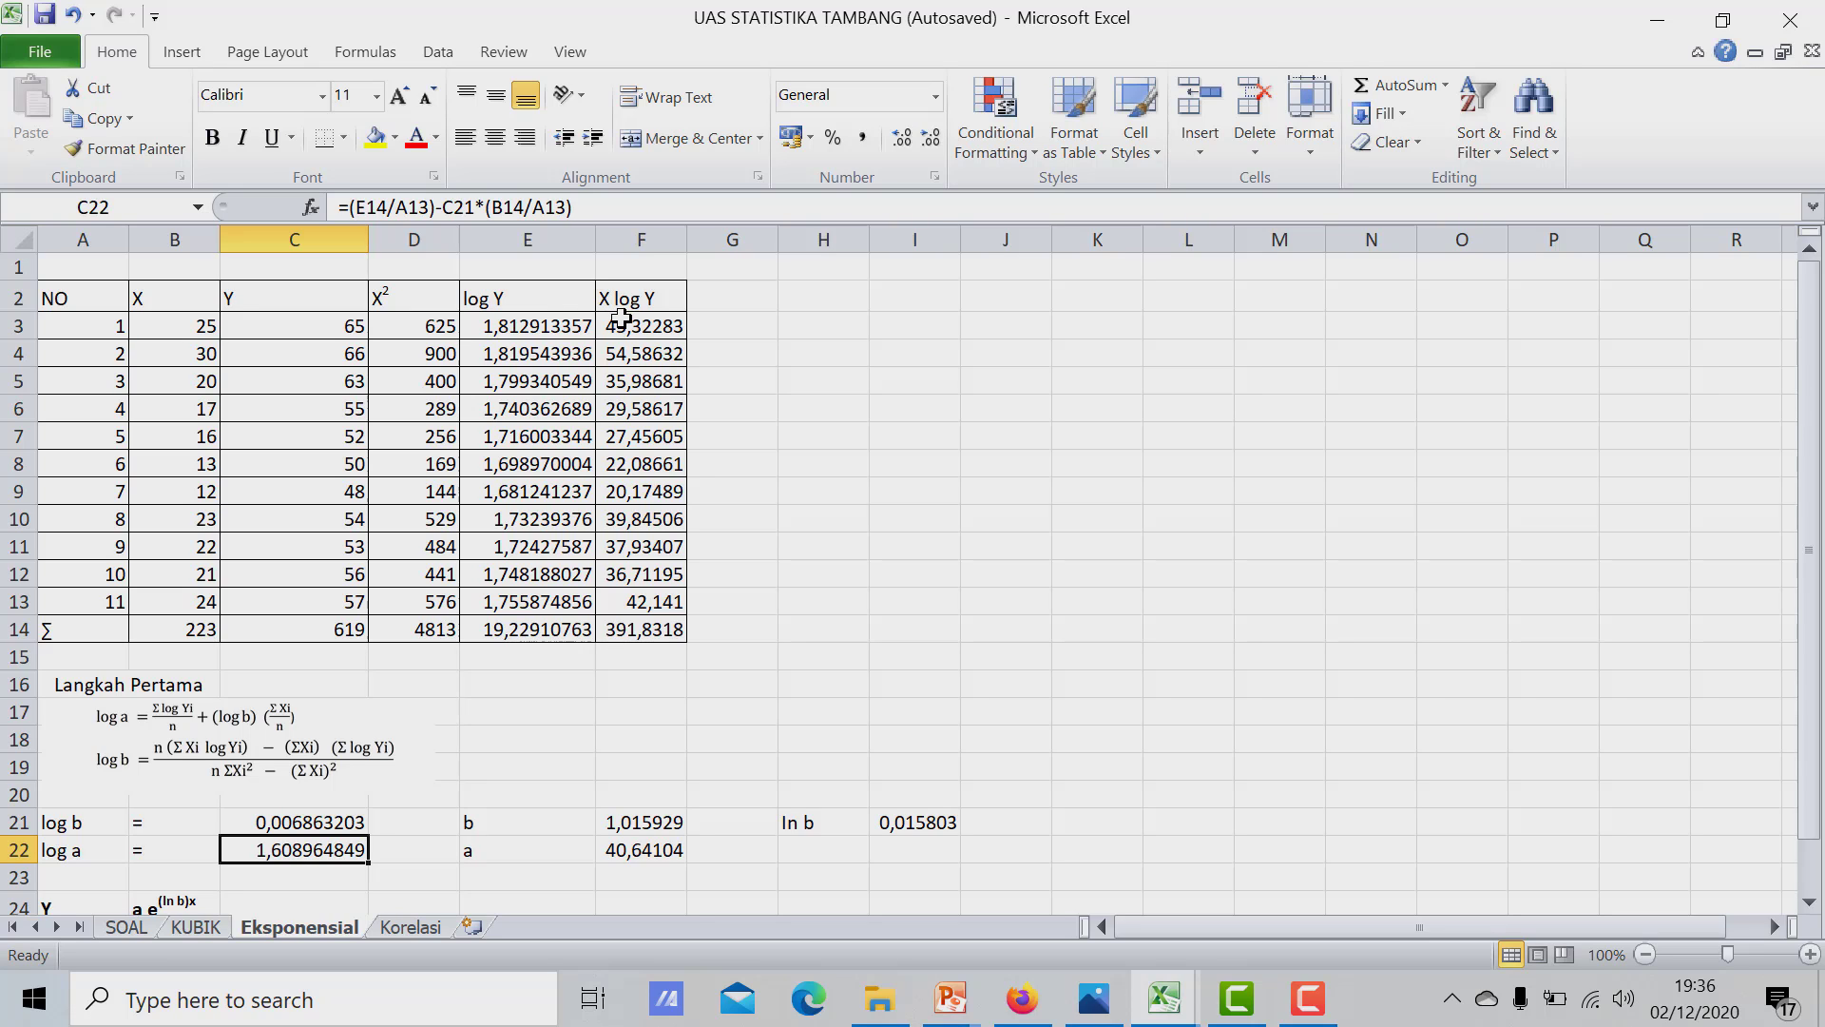
{"action": "scroll", "coordinate": [664, 381], "scroll_direction": "down", "scroll_amount": 1}
{"action": "scroll", "coordinate": [664, 382], "scroll_direction": "up", "scroll_amount": 1}
{"action": "left_click", "coordinate": [784, 380]}
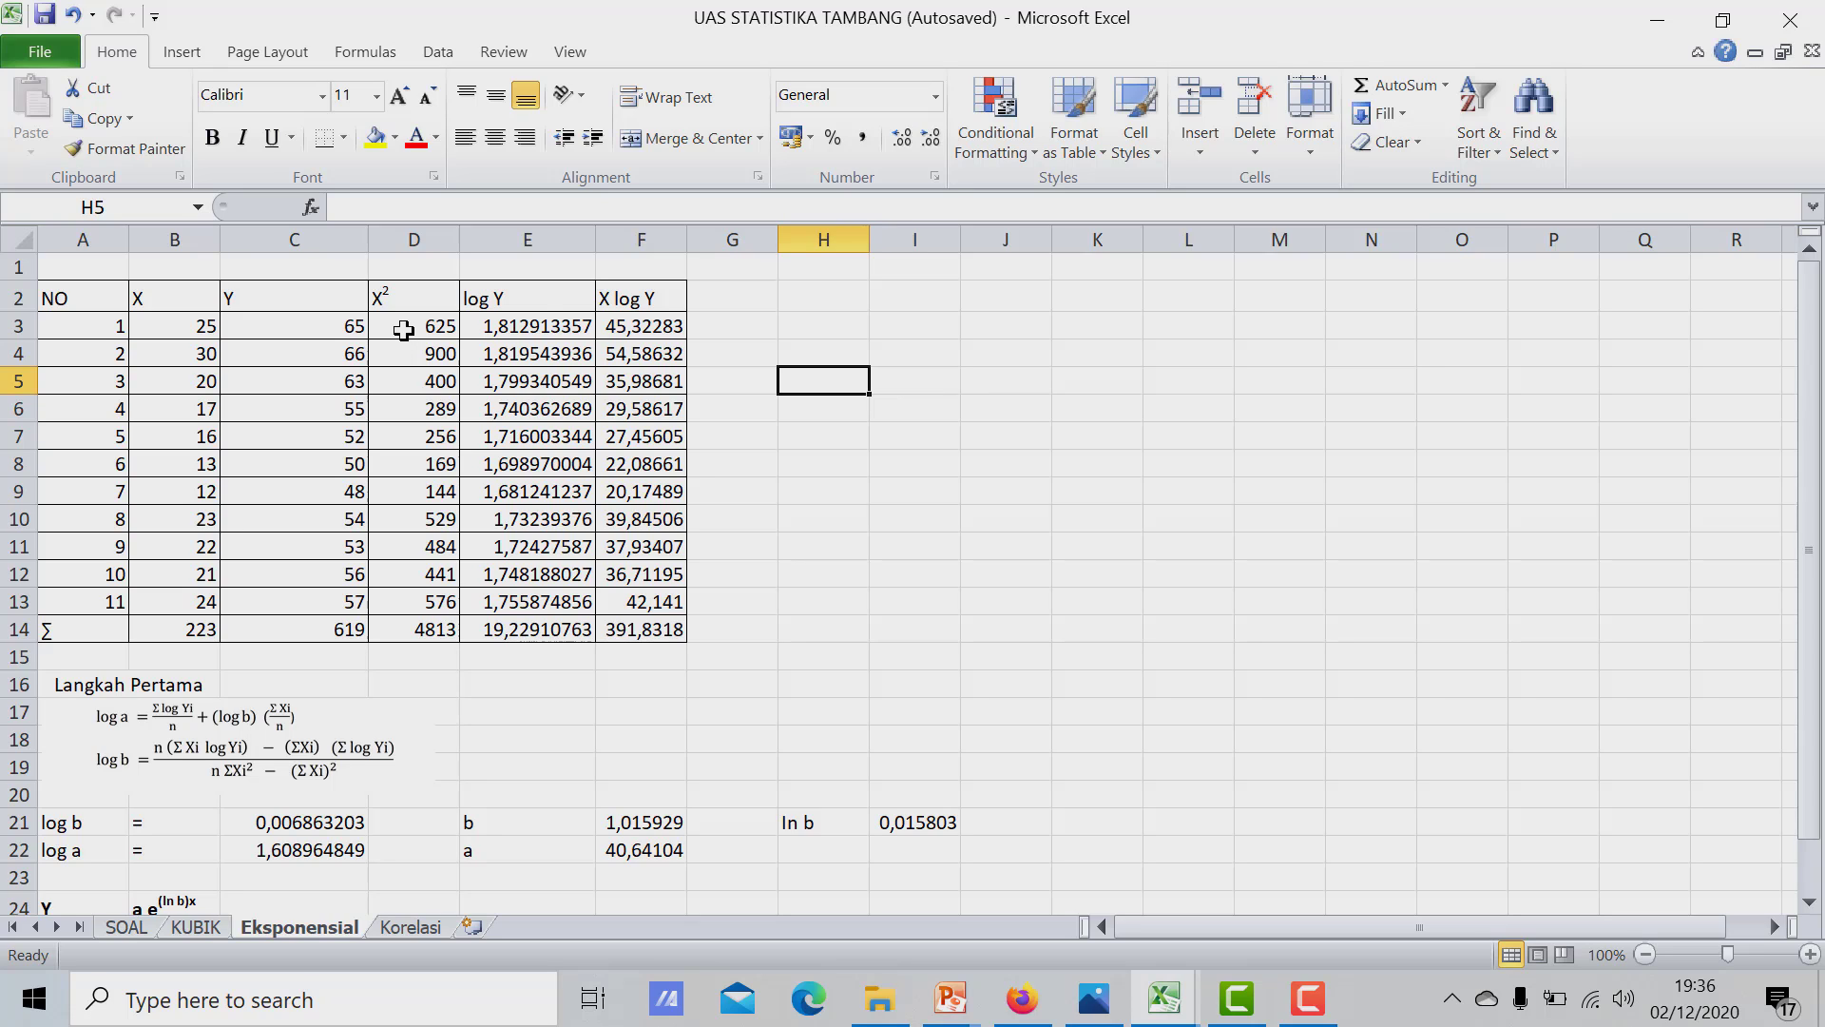
Show the log Y formula =LOG10(C3) in E3 and fill it down through E13
{"action": "left_click", "coordinate": [547, 325]}
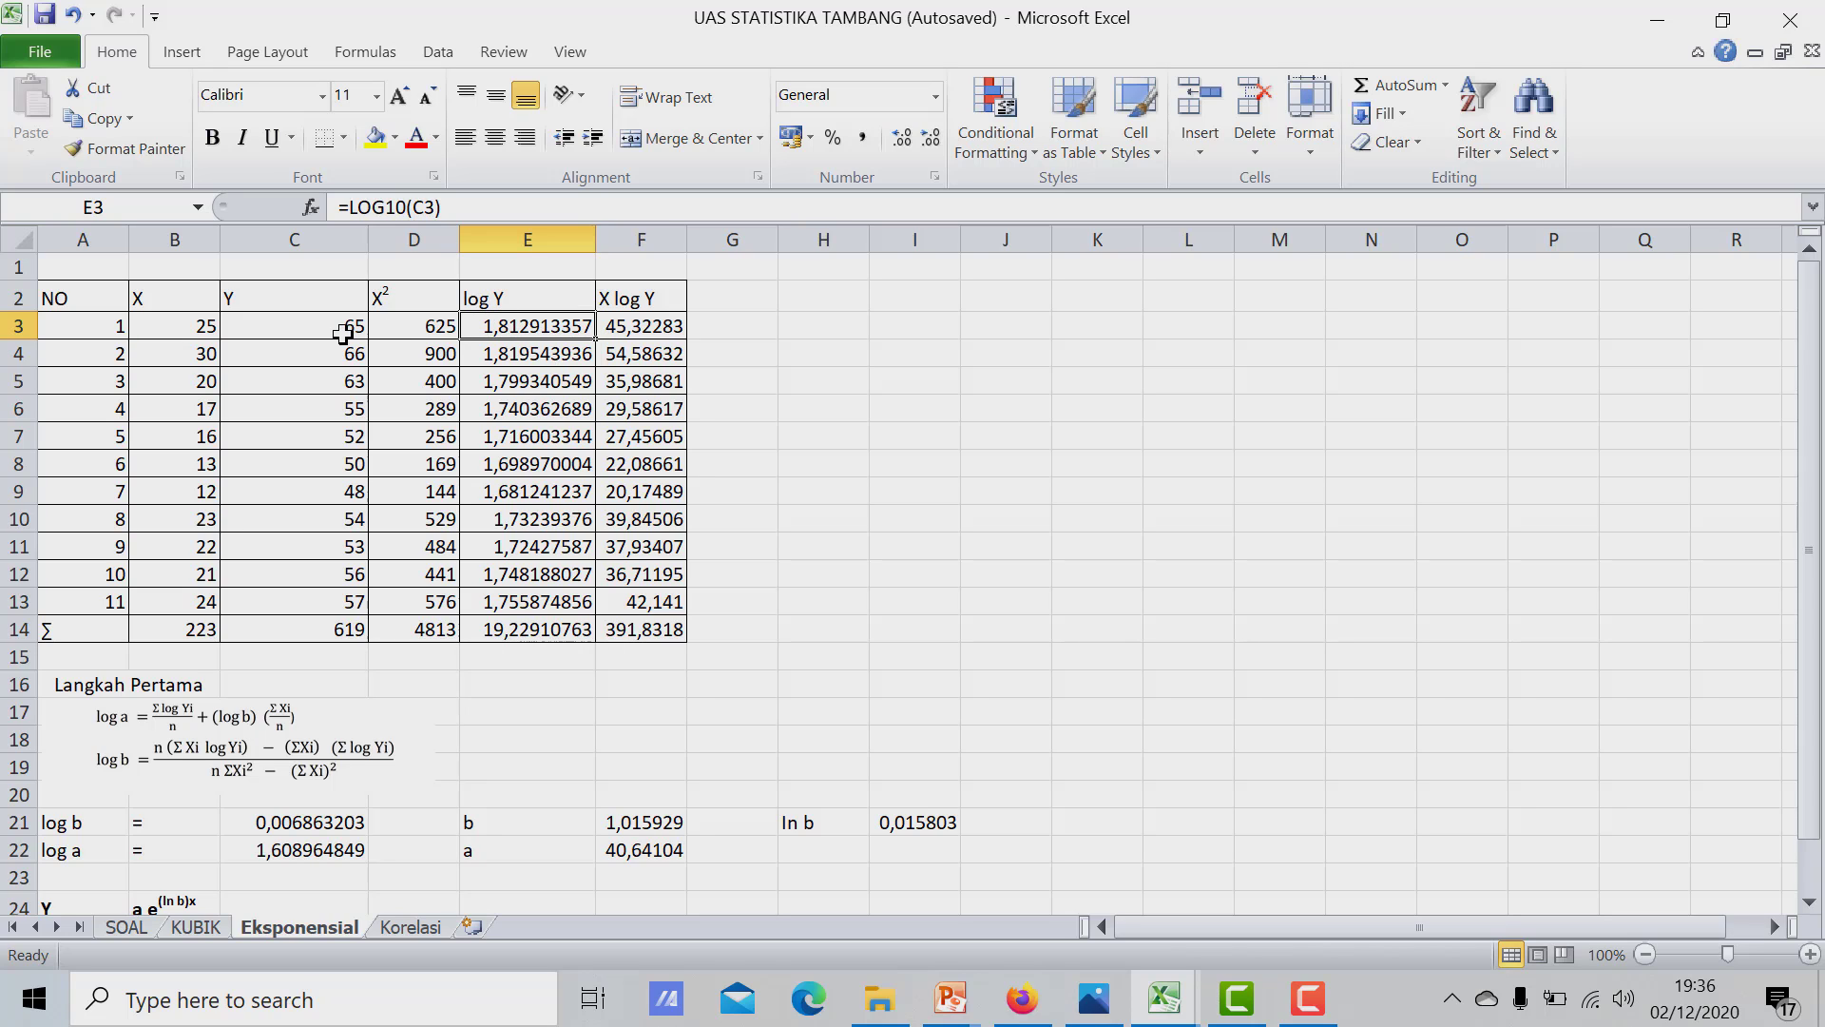
{"action": "double_click", "coordinate": [589, 328]}
{"action": "key", "text": "Return"}
{"action": "left_click", "coordinate": [585, 329]}
{"action": "left_click_drag", "start_coordinate": [595, 339], "coordinate": [607, 609]}
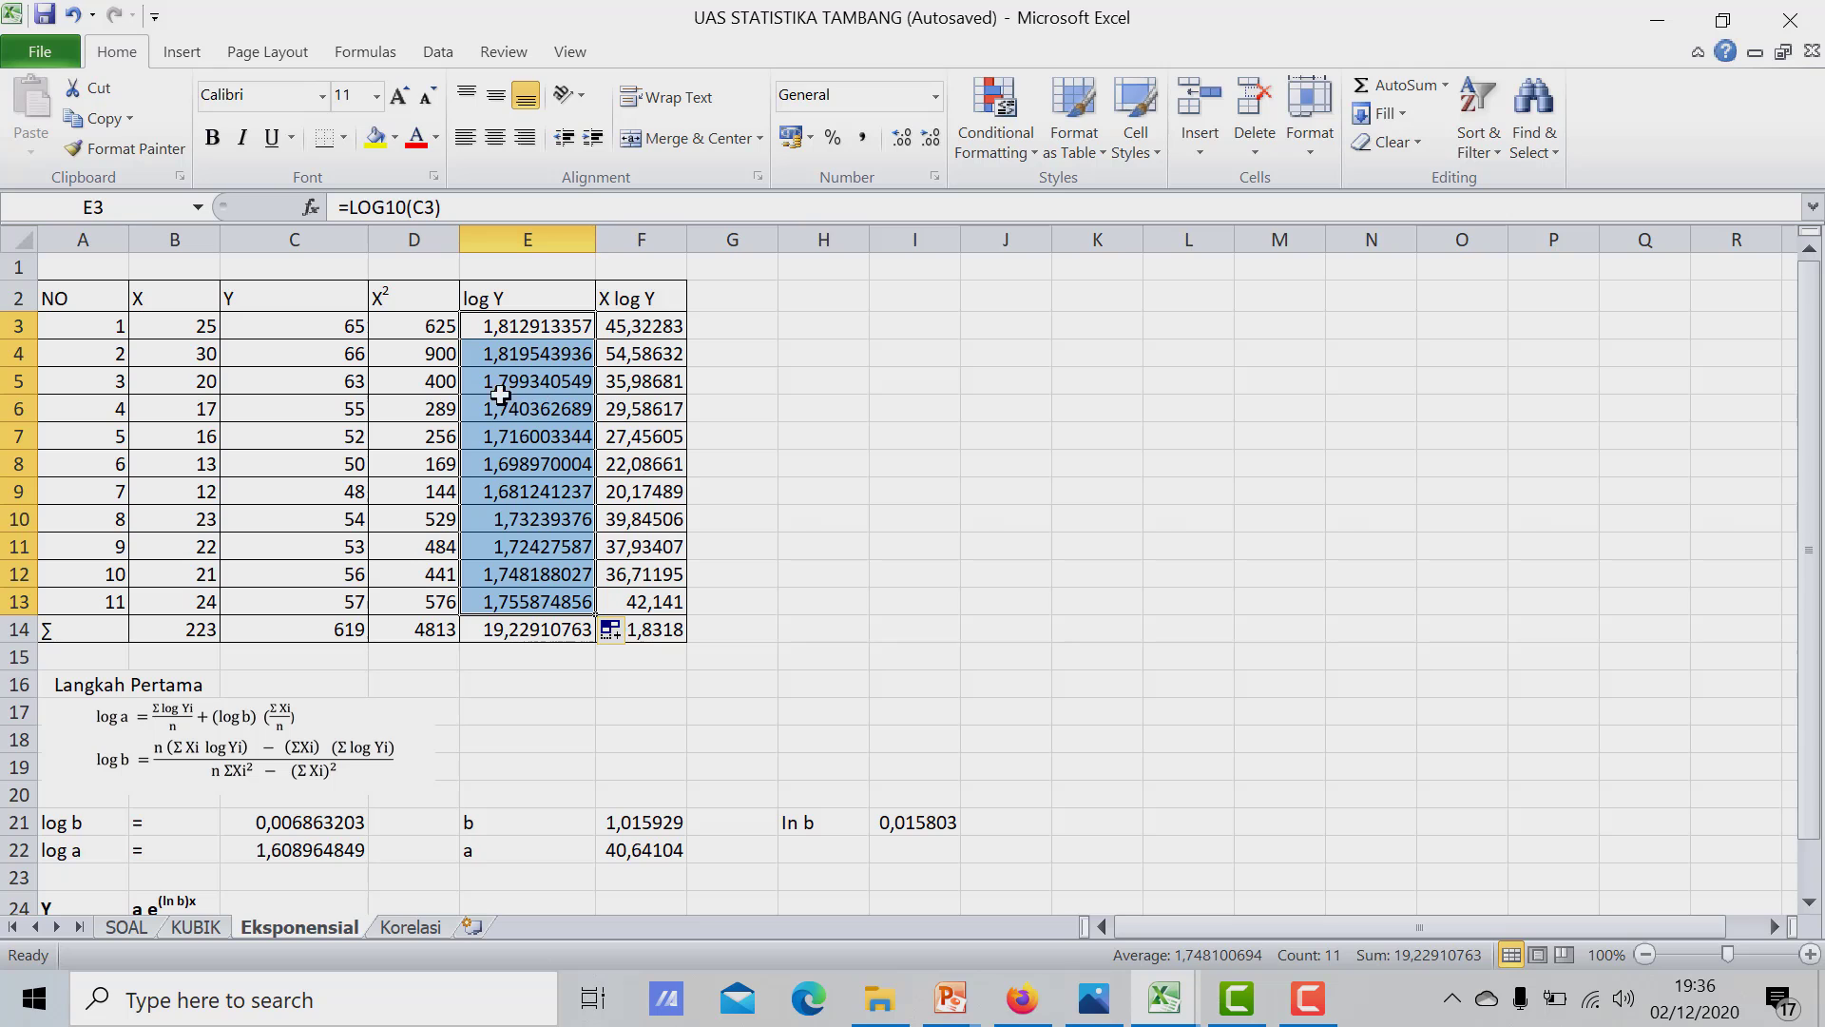
{"action": "left_click", "coordinate": [823, 408]}
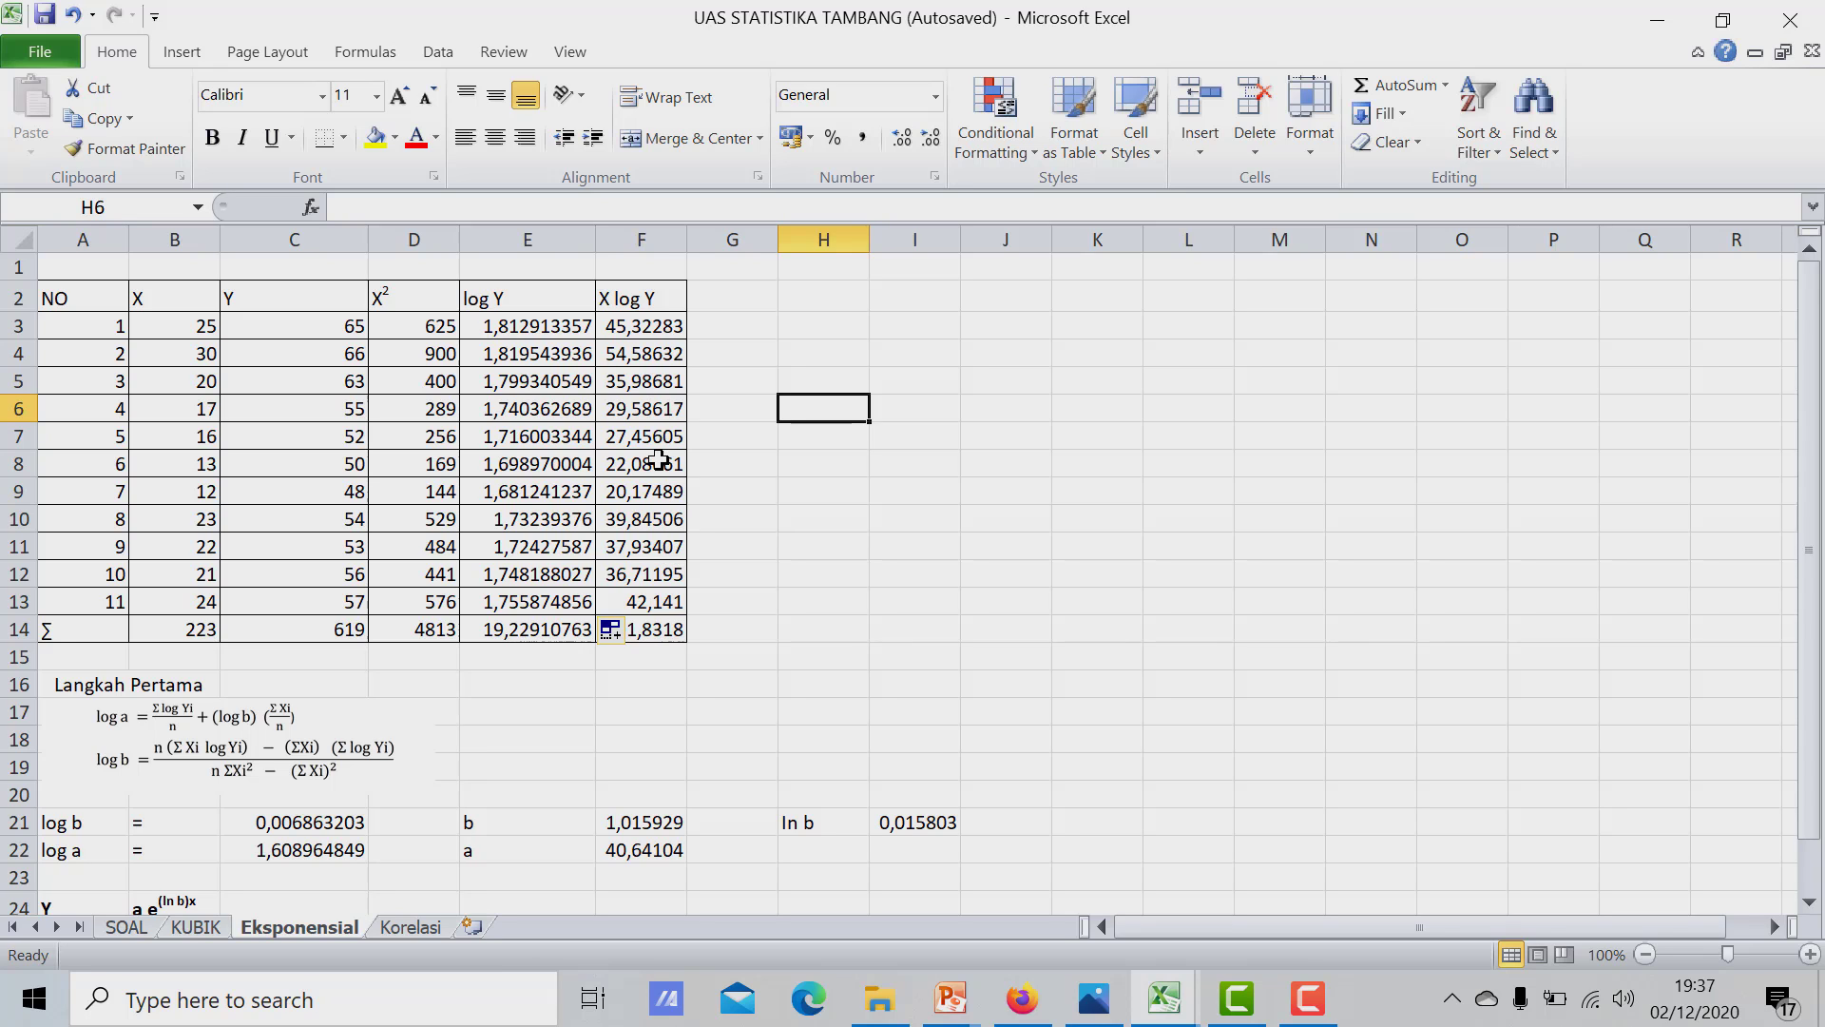
Inspect the X log Y formula in F3 and trace its references to B3 and E3
{"action": "left_click_drag", "start_coordinate": [638, 335], "coordinate": [654, 374]}
{"action": "left_click", "coordinate": [837, 356]}
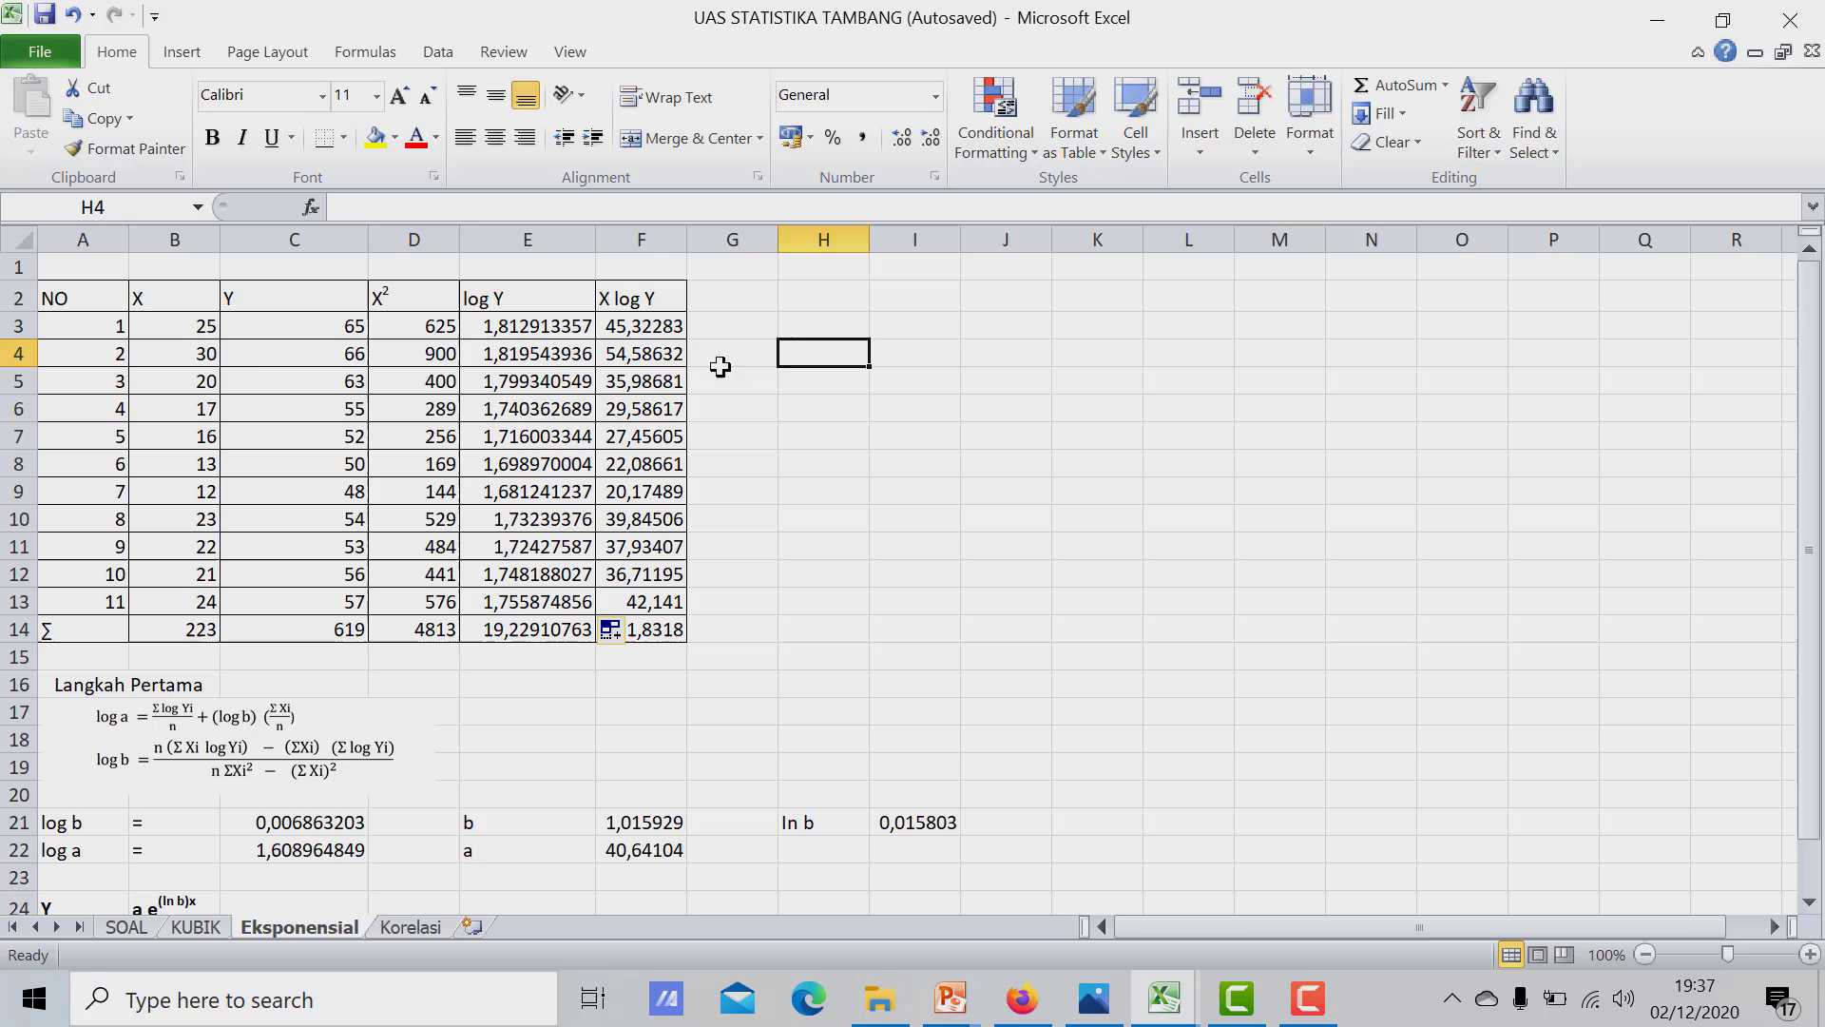
{"action": "double_click", "coordinate": [649, 327]}
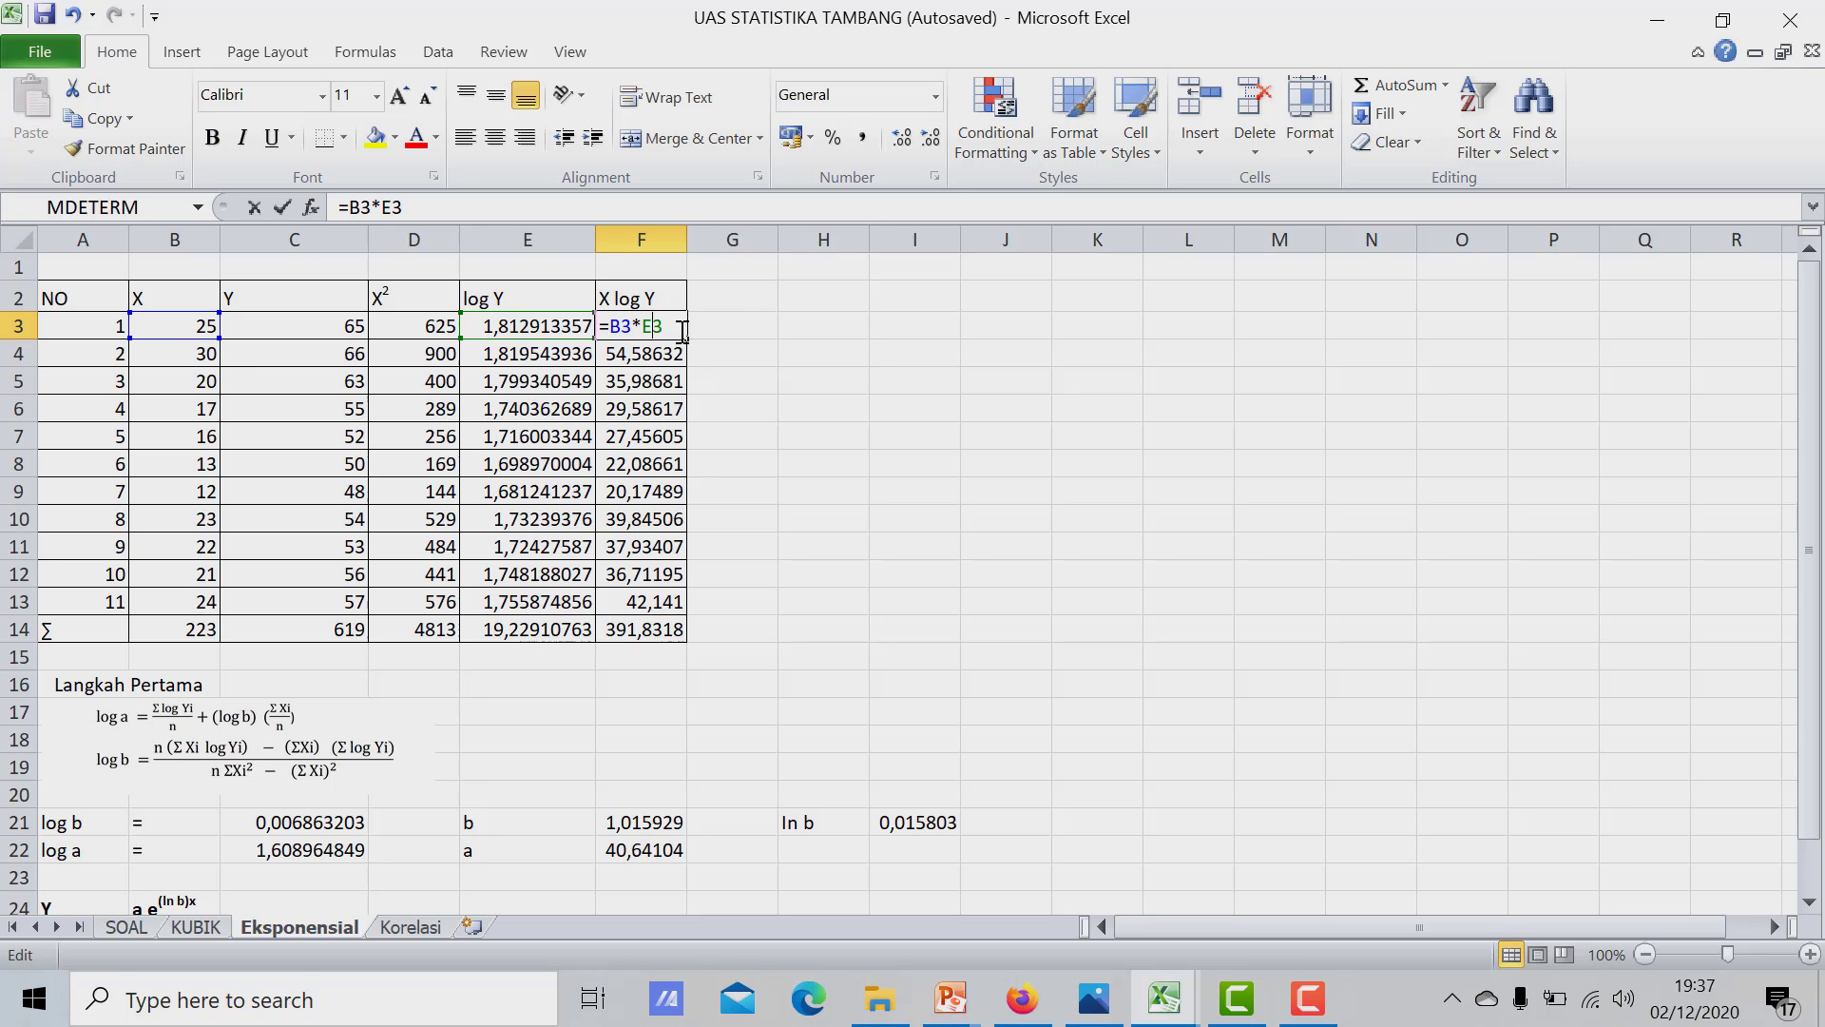
{"action": "left_click", "coordinate": [724, 356]}
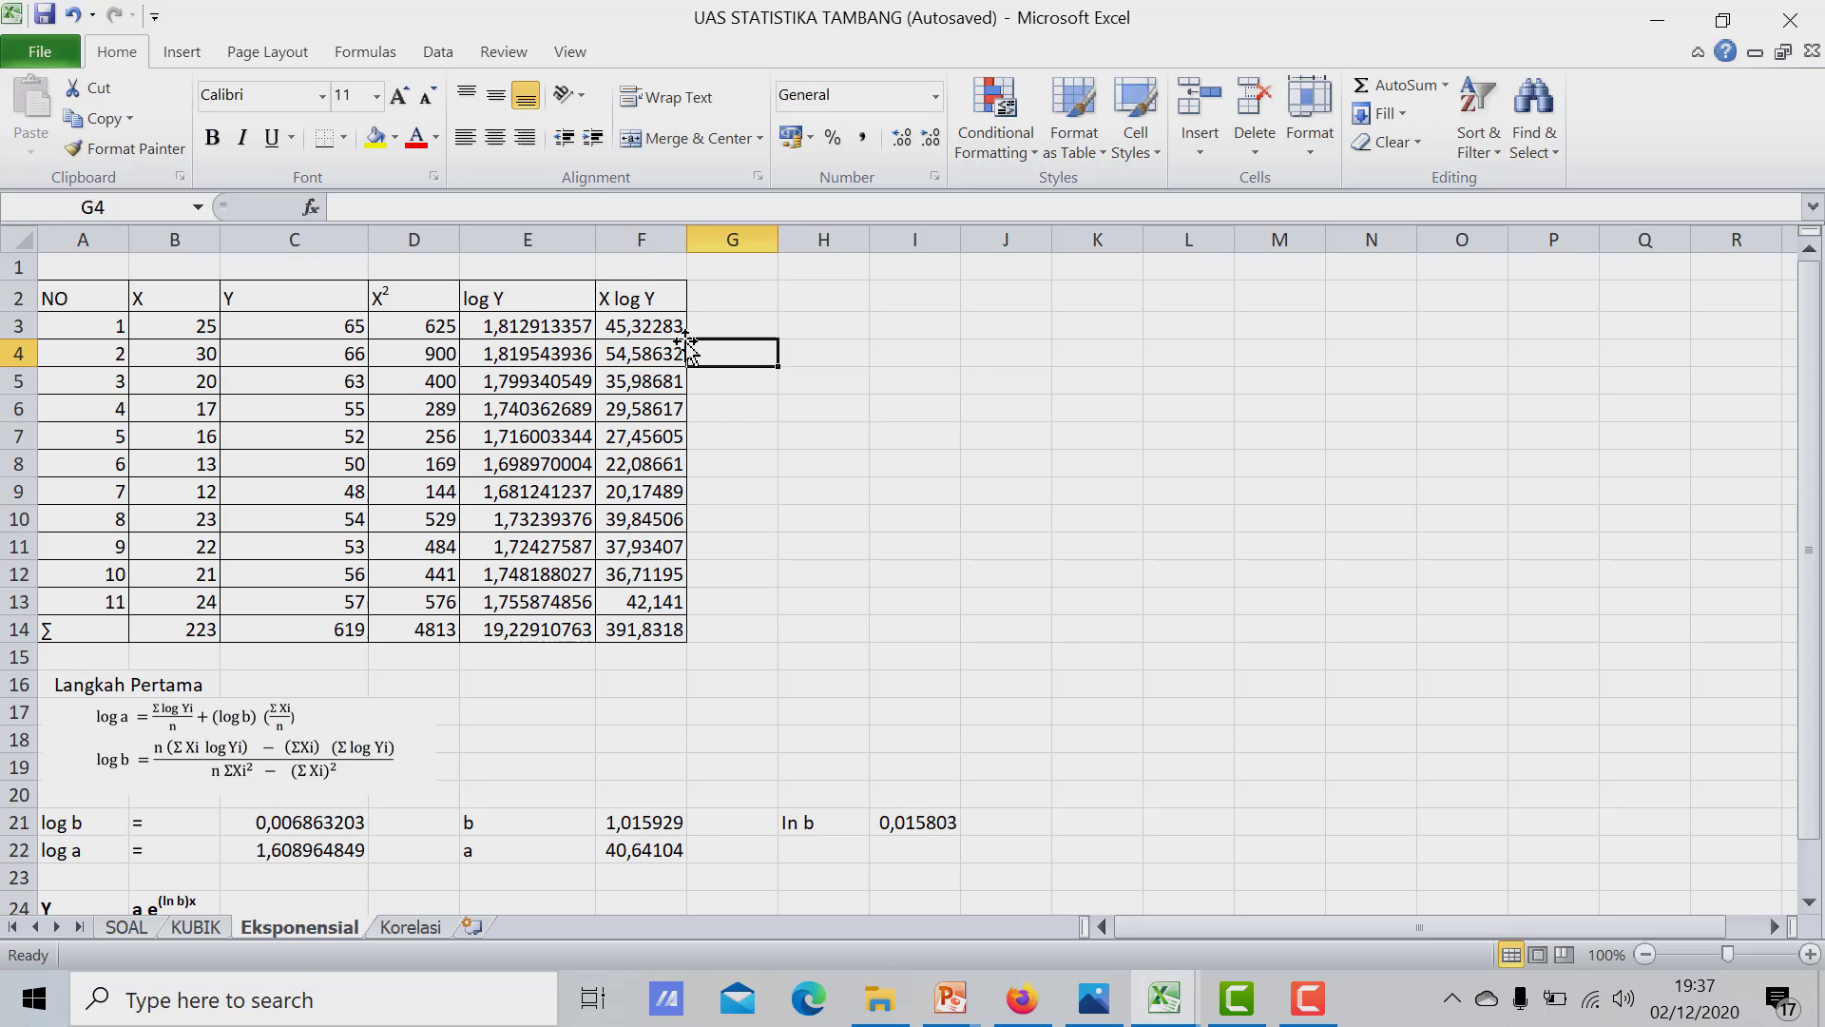
Examine the totals in row 14 and the SUM formula in B14, and look at the log a and log b formulas below
{"action": "left_click_drag", "start_coordinate": [174, 629], "coordinate": [636, 616]}
{"action": "left_click", "coordinate": [880, 549]}
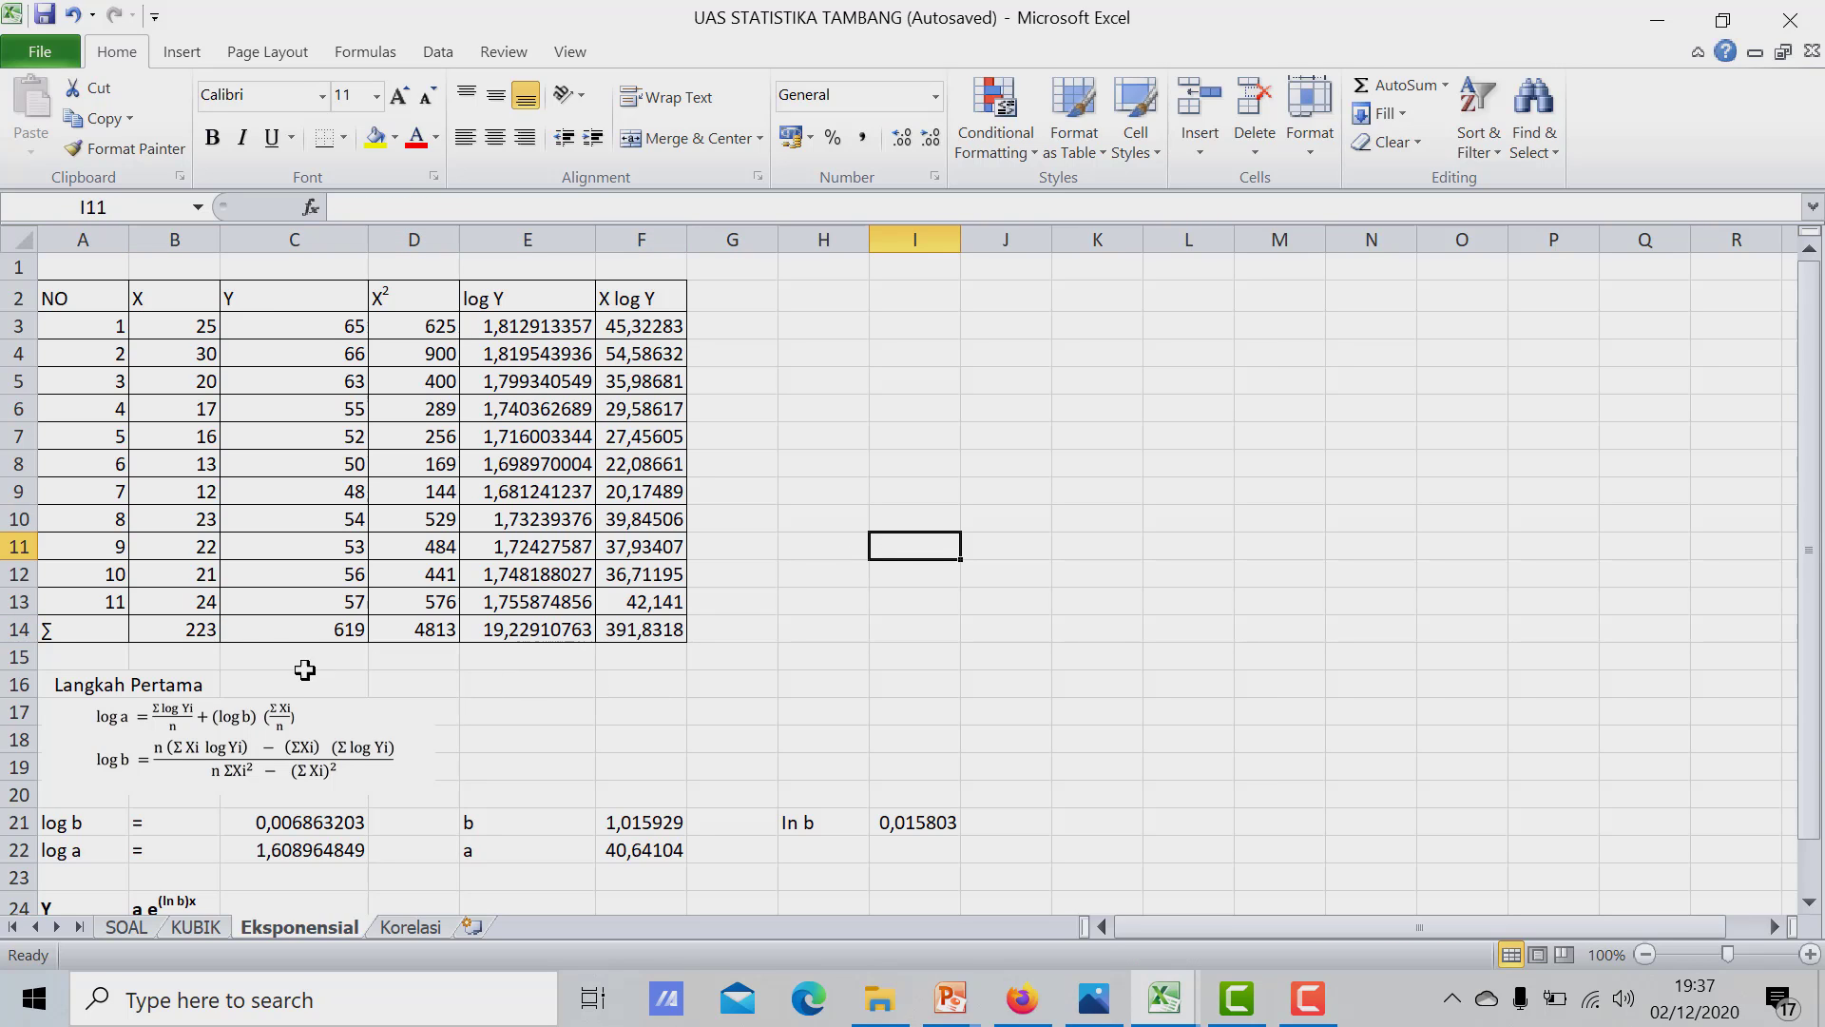
{"action": "left_click", "coordinate": [181, 635]}
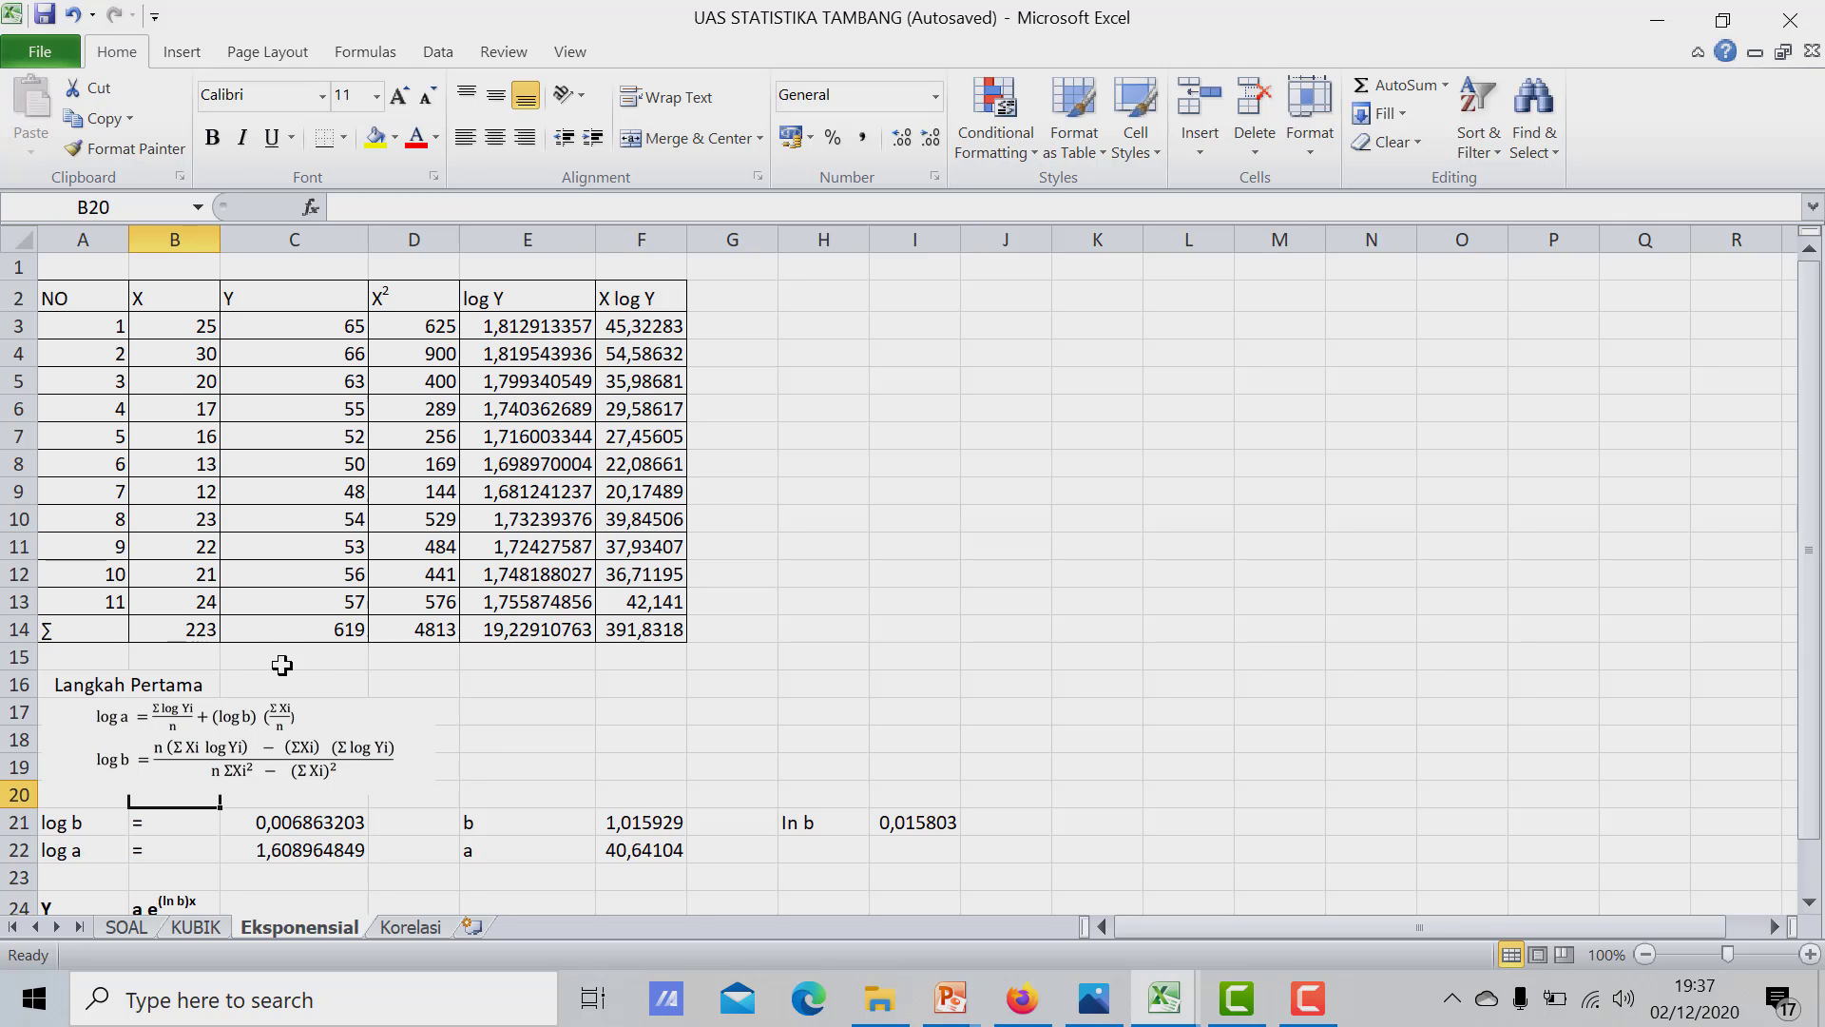
{"action": "double_click", "coordinate": [188, 631]}
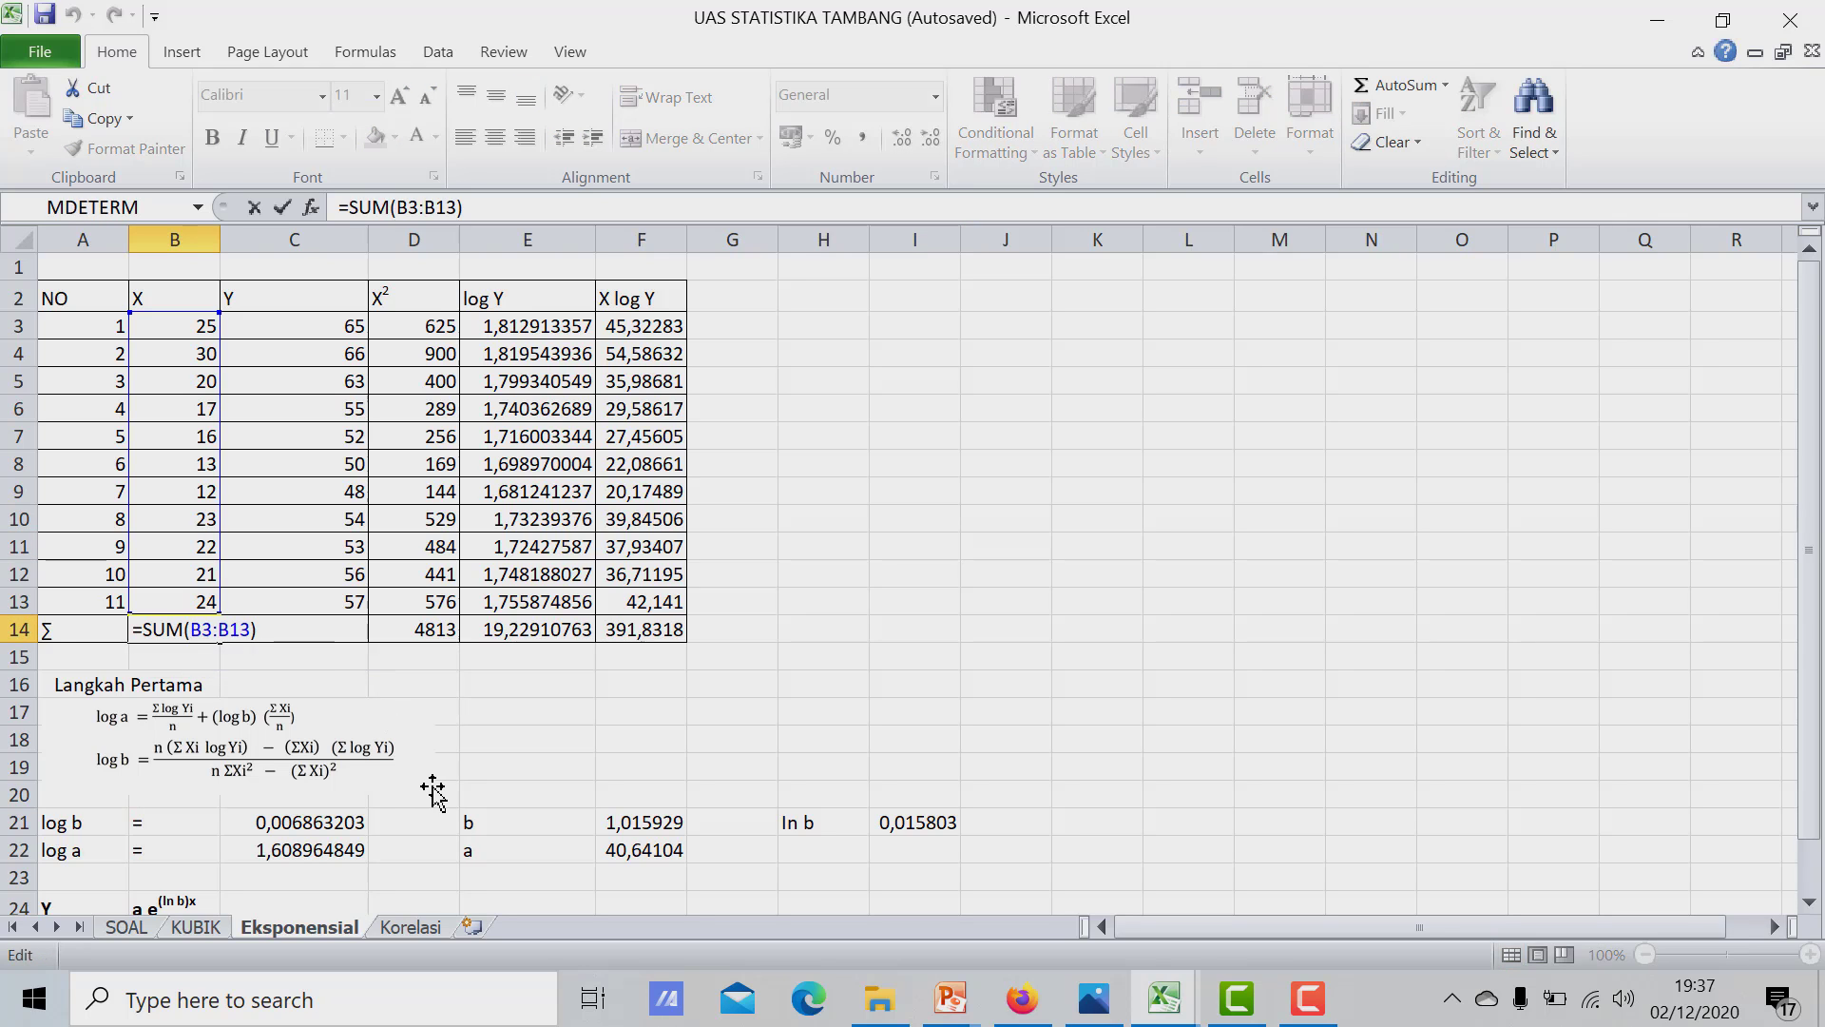
{"action": "key", "text": "Return"}
{"action": "scroll", "coordinate": [309, 665], "scroll_direction": "down", "scroll_amount": 1}
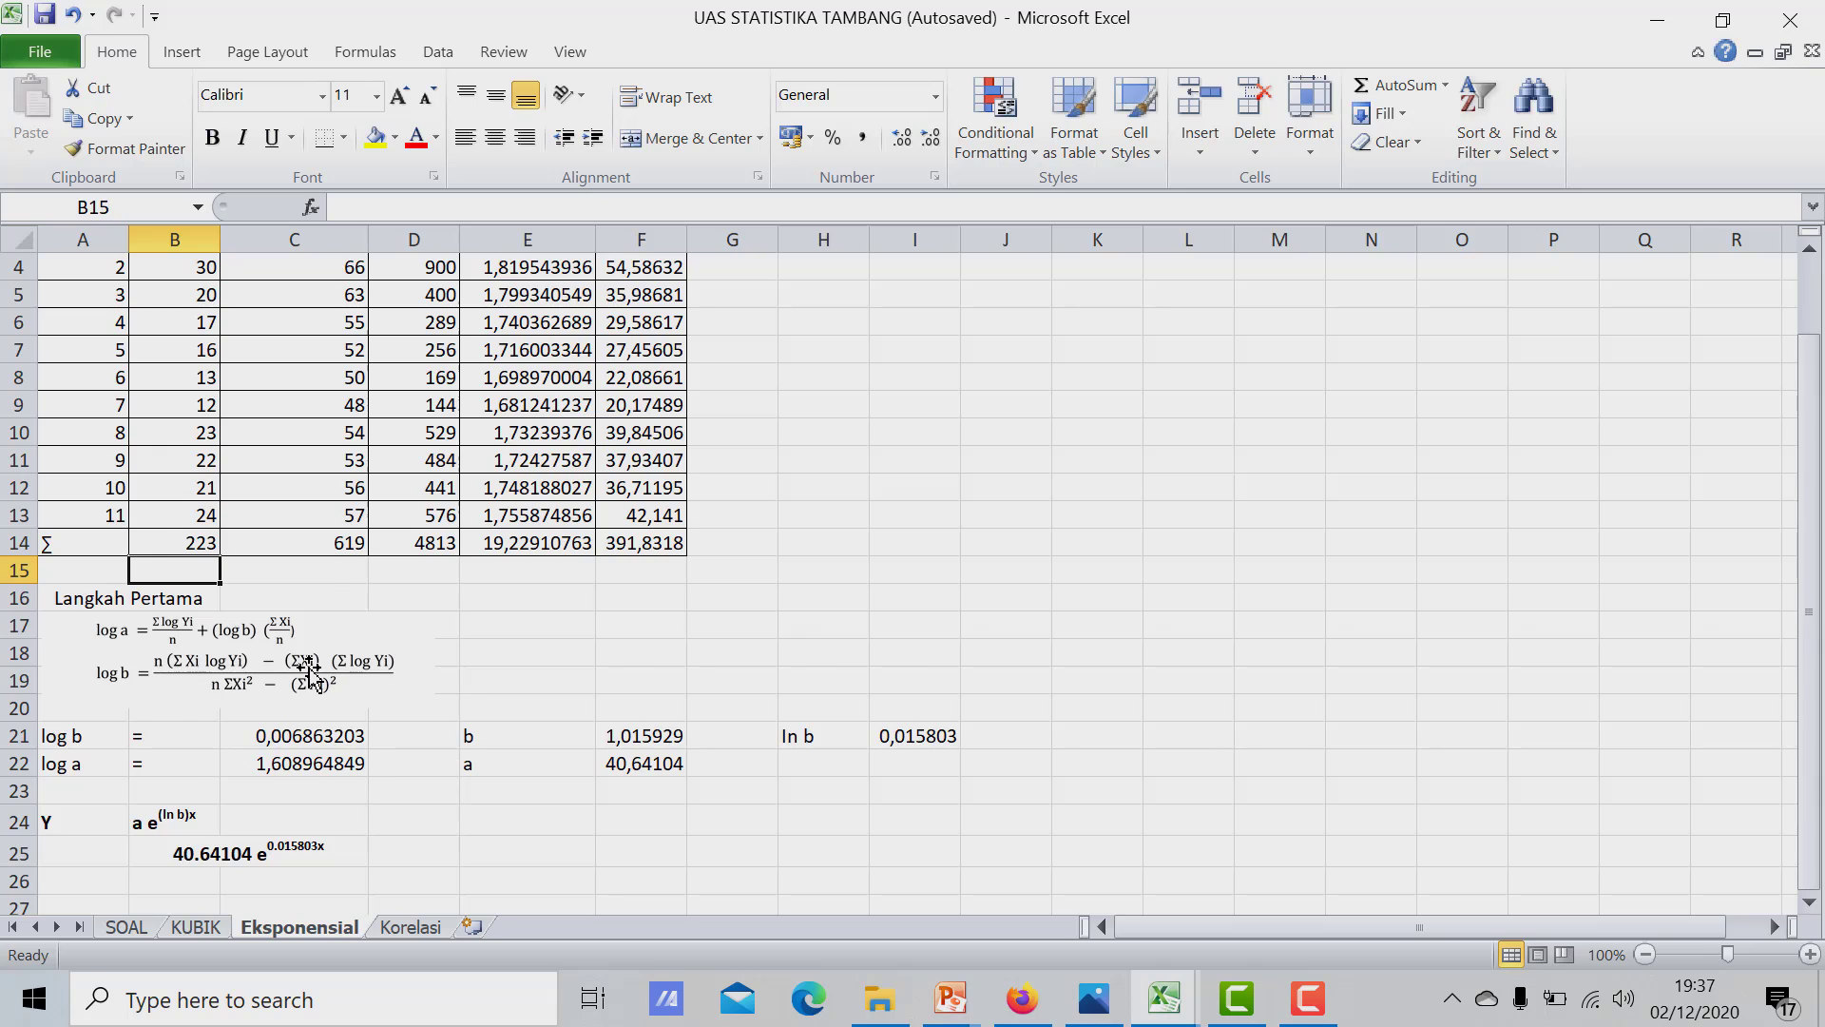
Examine the log b formula in C21 and trace its references to the totals in row 14 and the count in A13
{"action": "scroll", "coordinate": [309, 673], "scroll_direction": "down", "scroll_amount": 1}
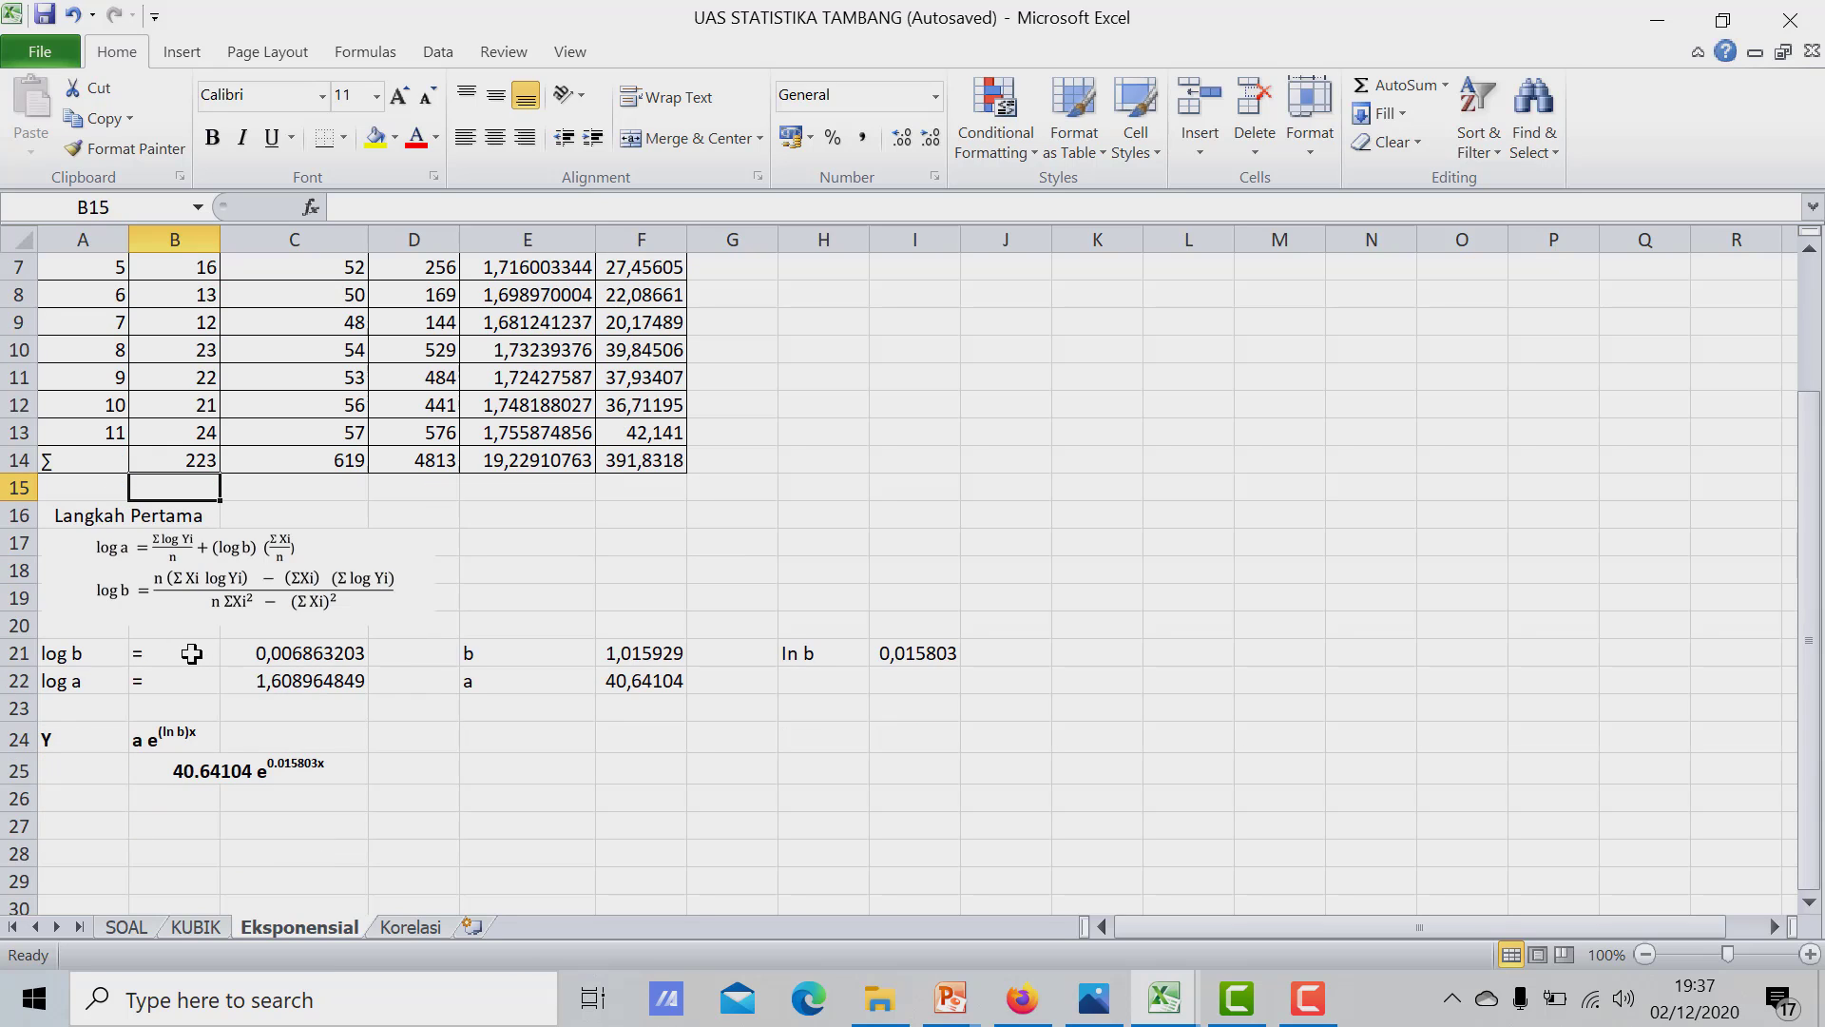
{"action": "left_click", "coordinate": [184, 591]}
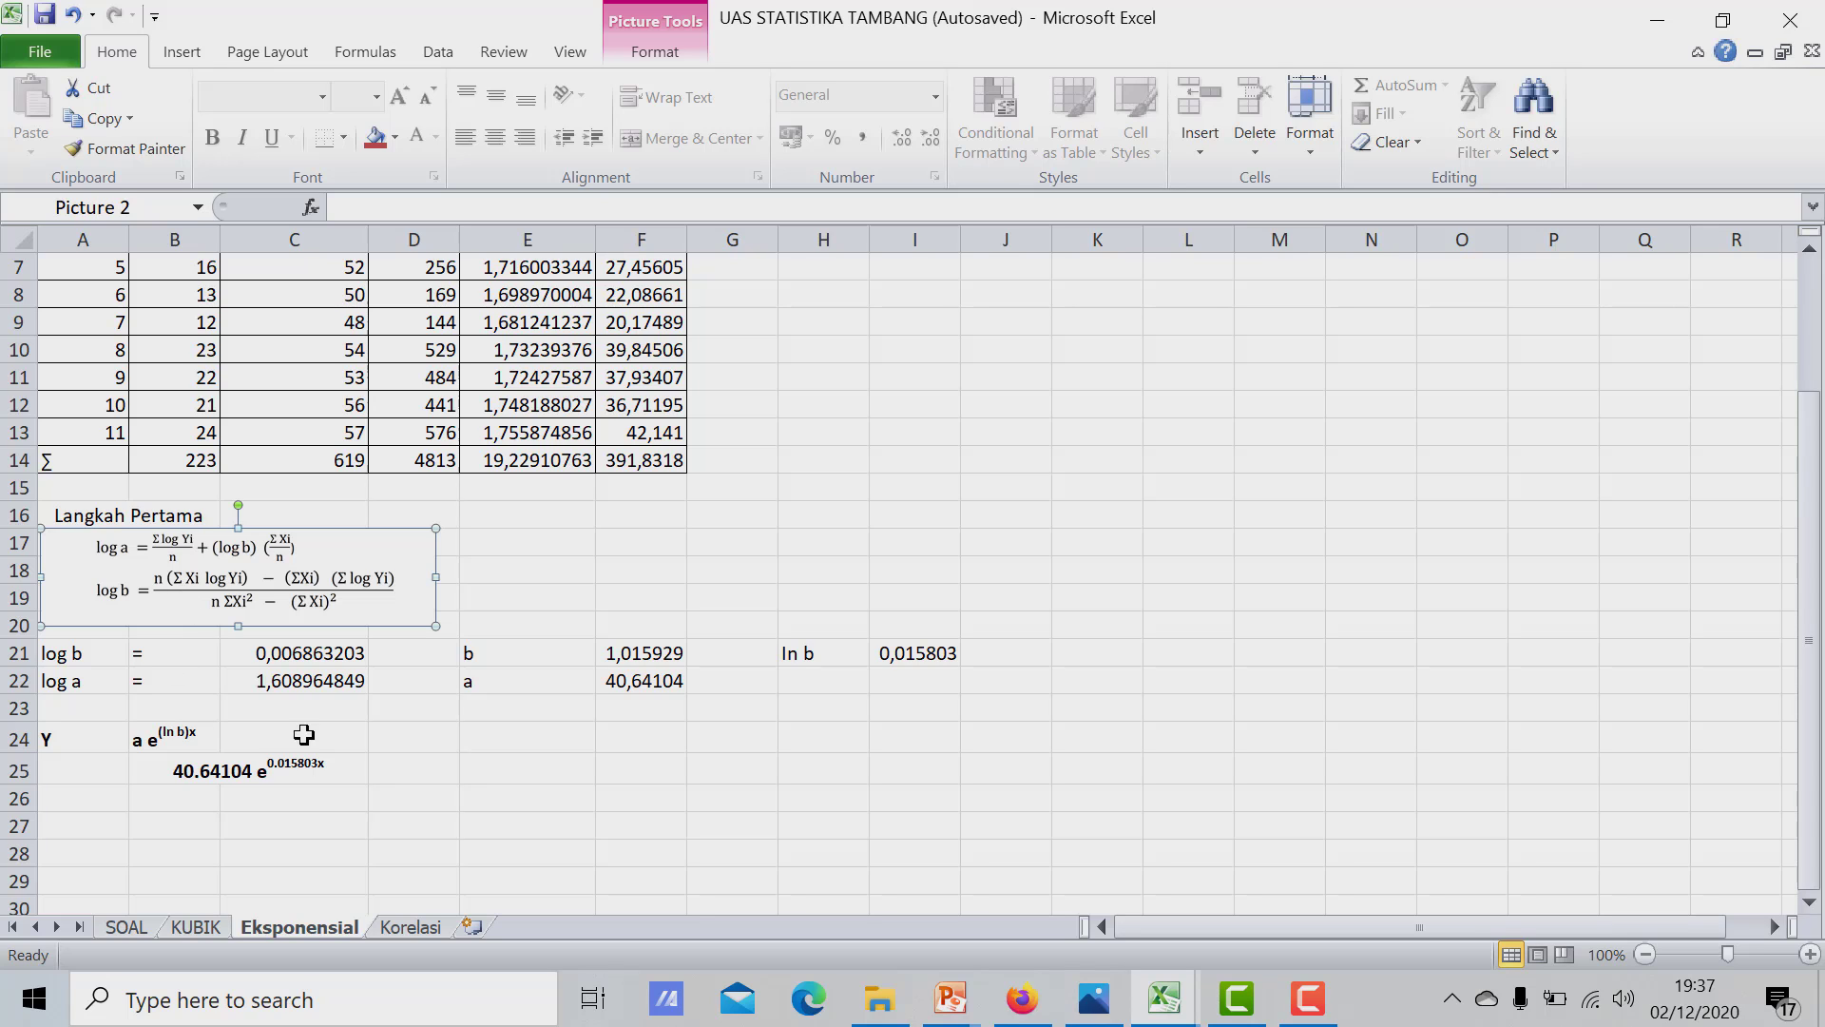
{"action": "left_click", "coordinate": [414, 742]}
{"action": "left_click_drag", "start_coordinate": [39, 741], "coordinate": [283, 761]}
{"action": "left_click", "coordinate": [413, 740]}
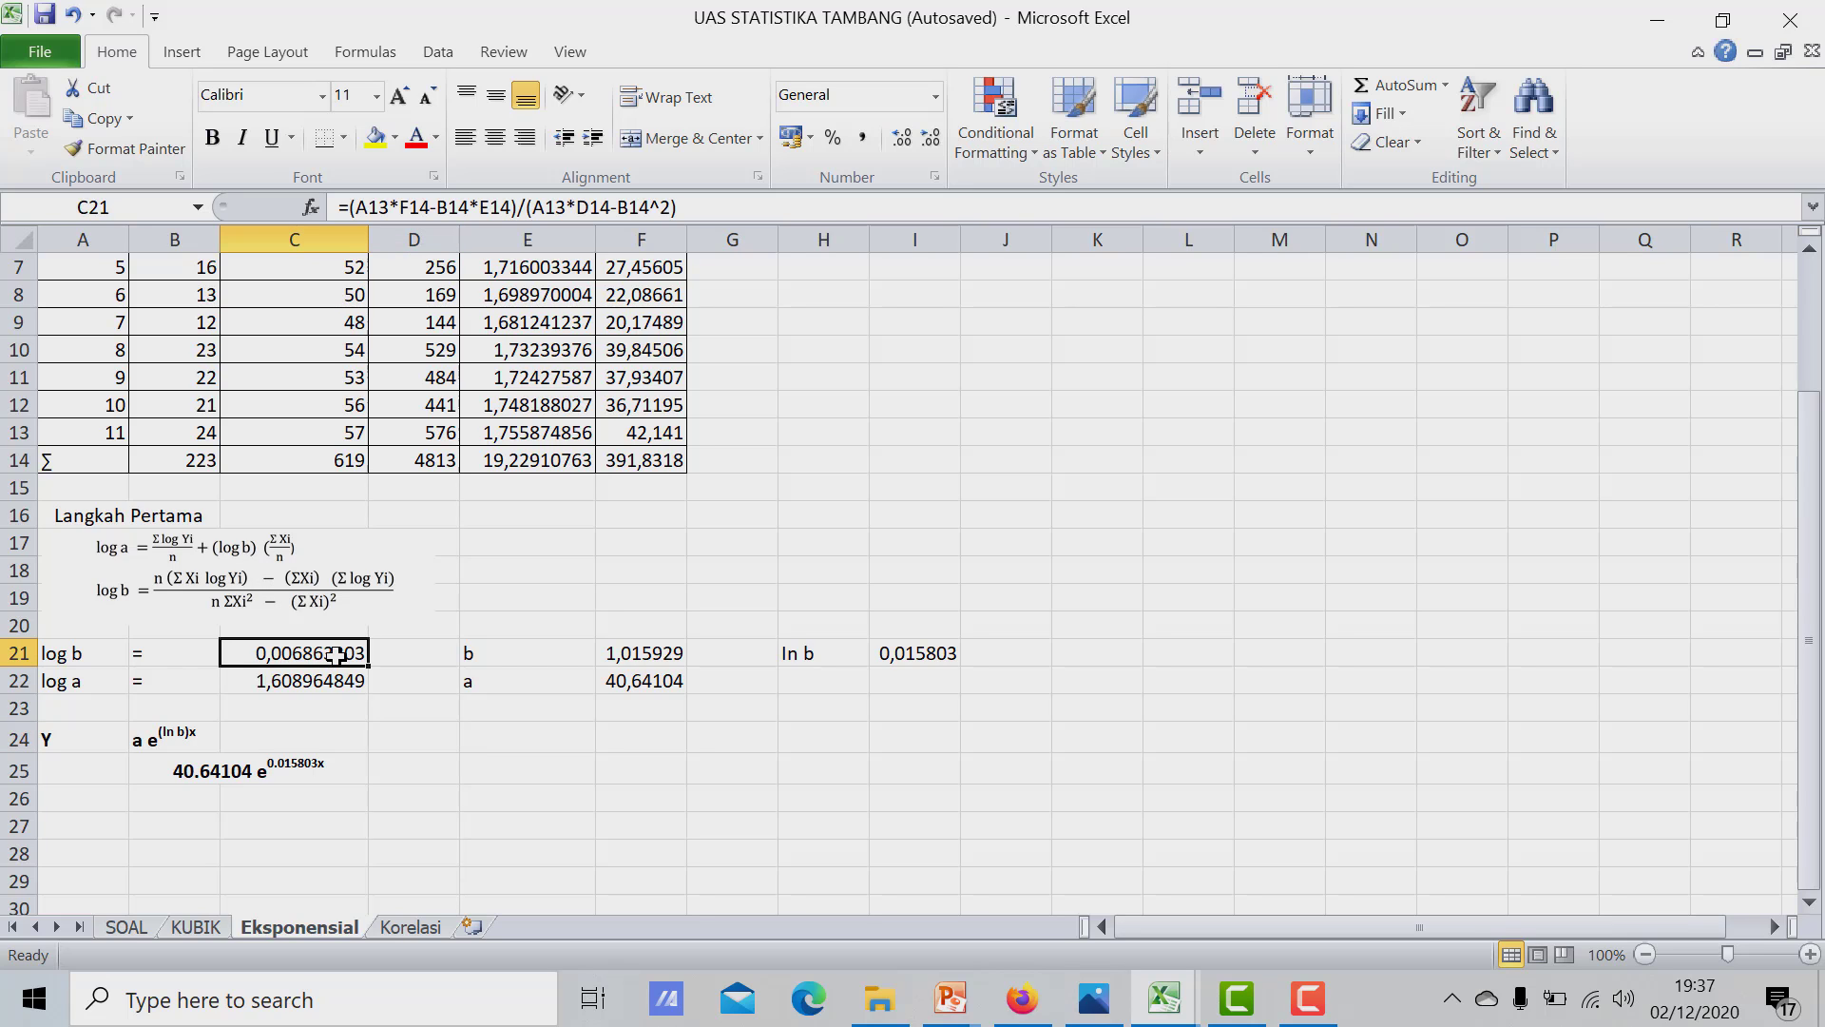
{"action": "double_click", "coordinate": [335, 655]}
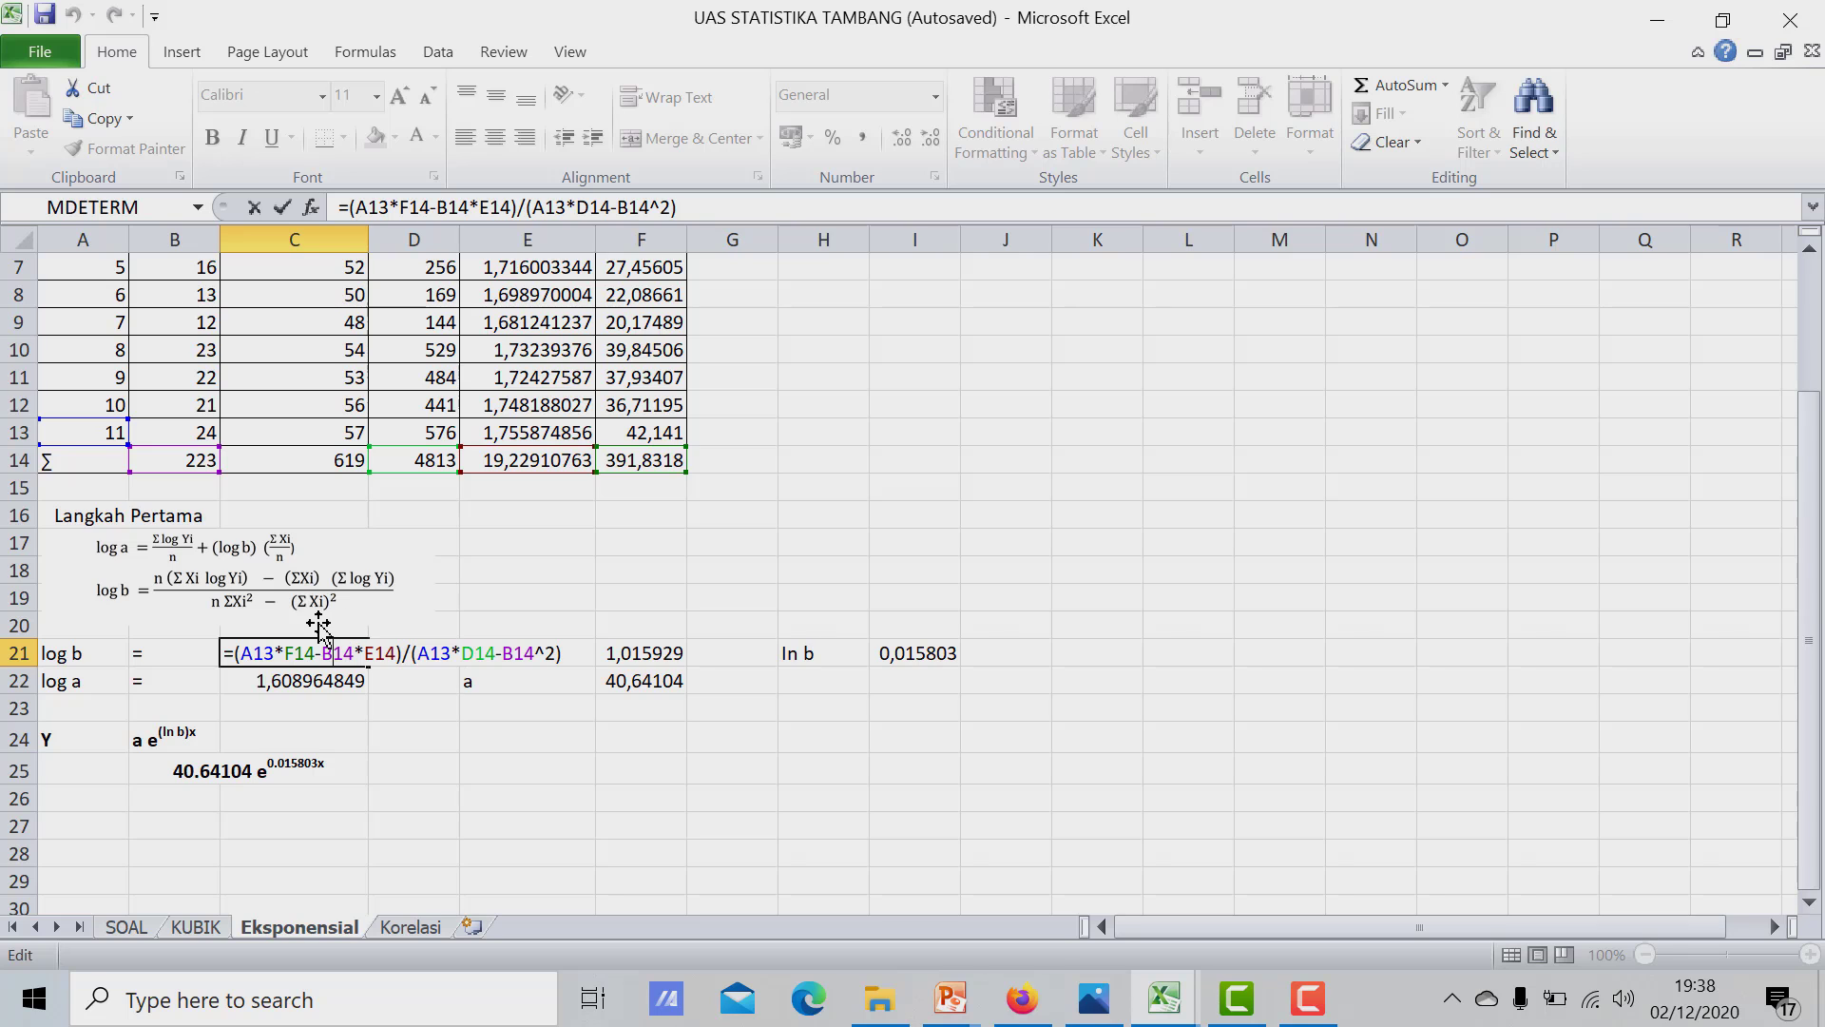
{"action": "scroll", "coordinate": [319, 624], "scroll_direction": "up", "scroll_amount": 2}
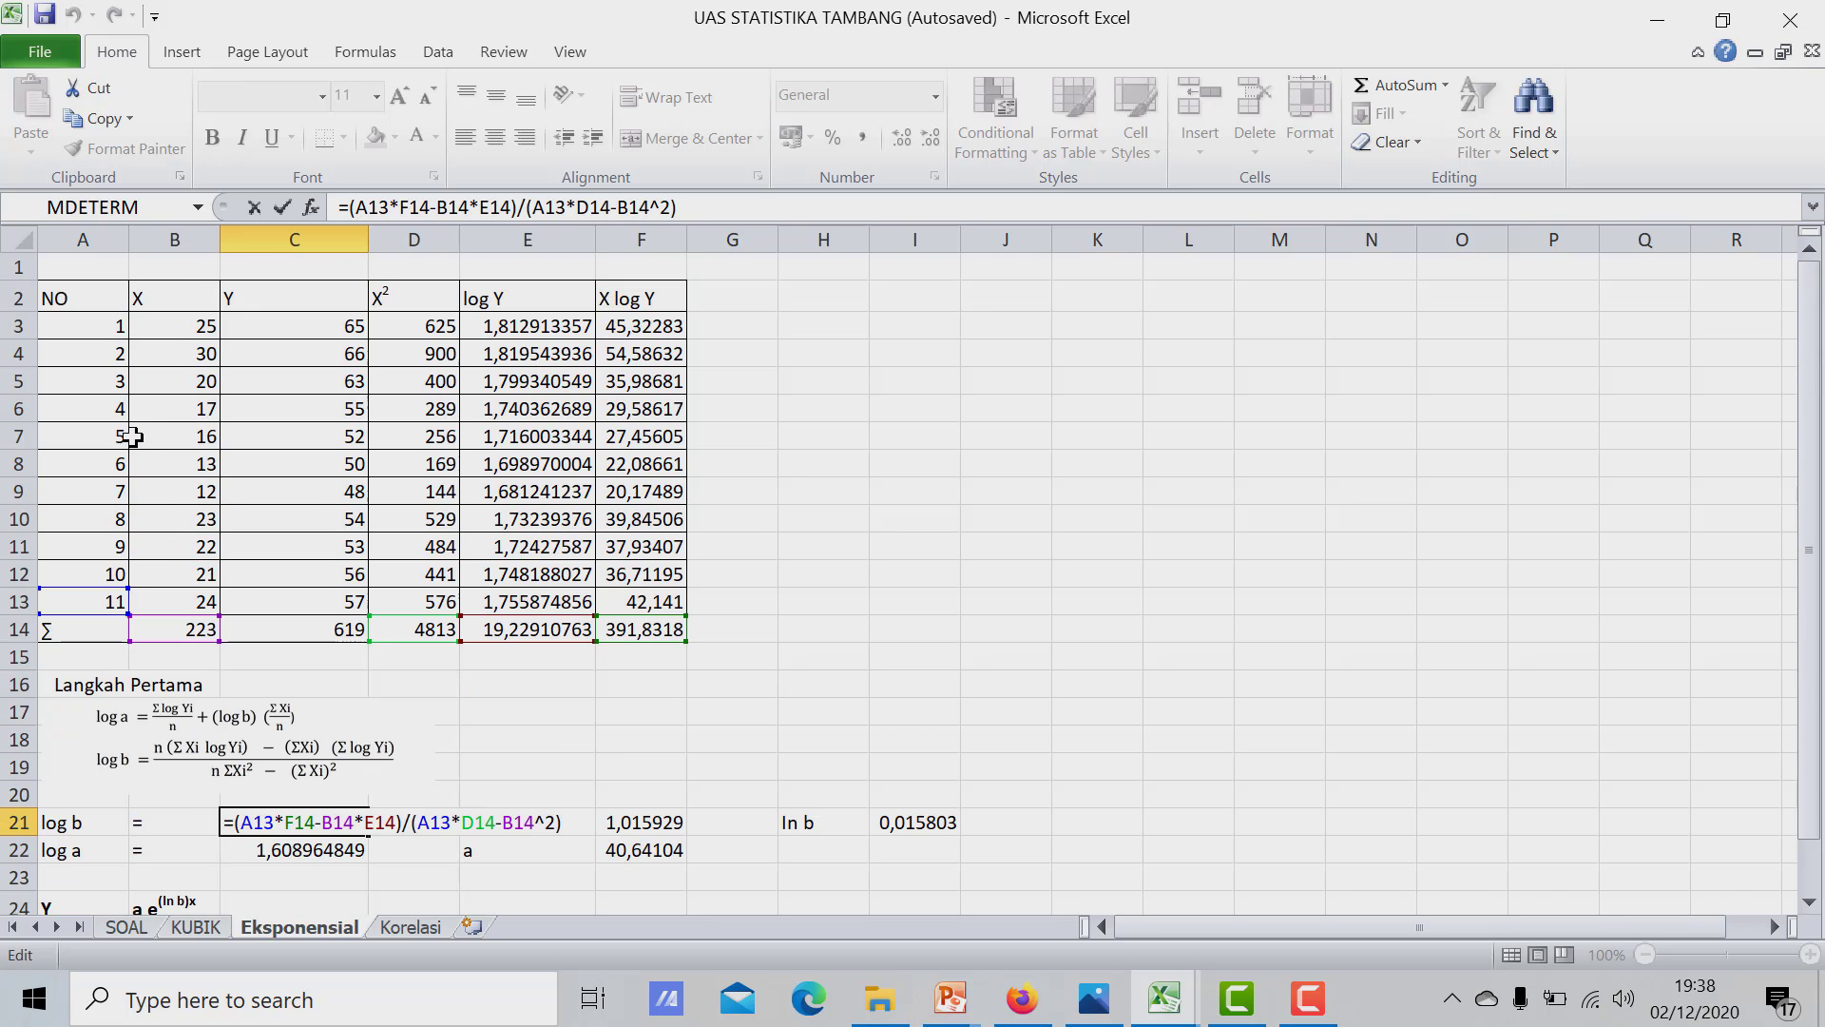
{"action": "scroll", "coordinate": [546, 830], "scroll_direction": "down", "scroll_amount": 1}
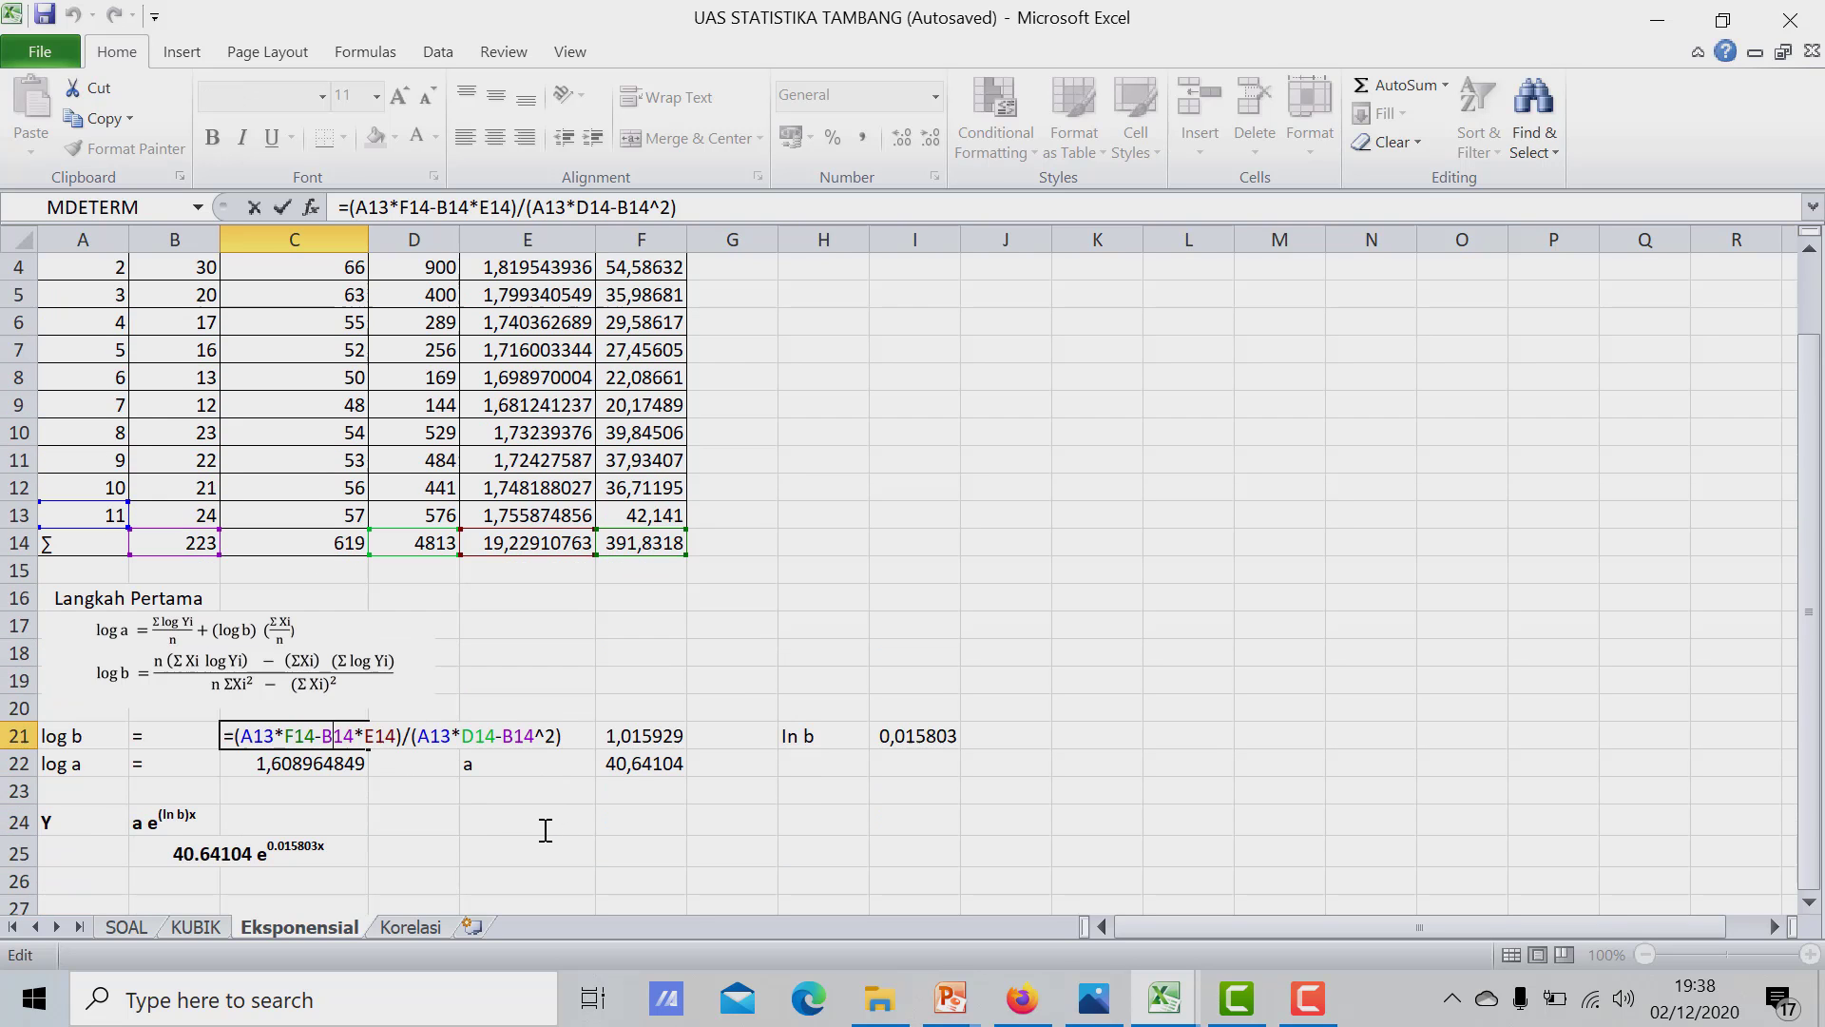
{"action": "key", "text": "Return"}
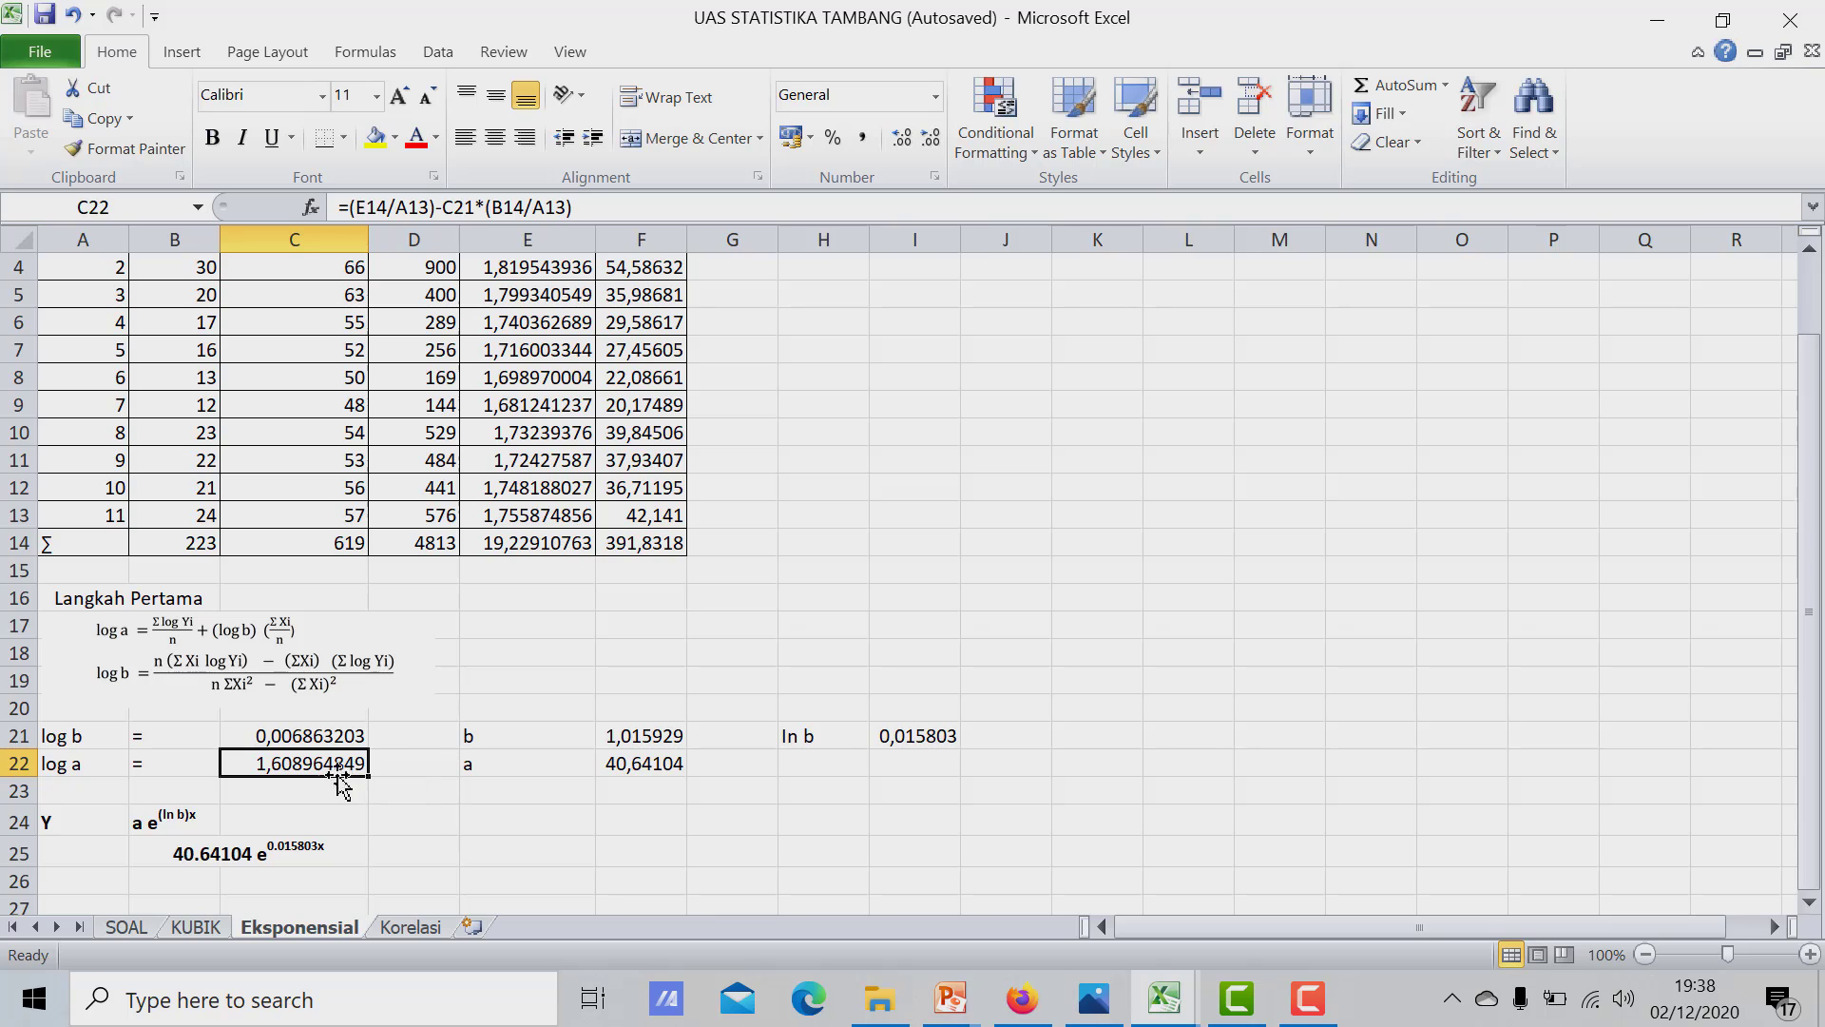
Inspect the log a formula in C22 and trace its references to E14, A13, C21 and B14
{"action": "scroll", "coordinate": [257, 761], "scroll_direction": "down", "scroll_amount": 1}
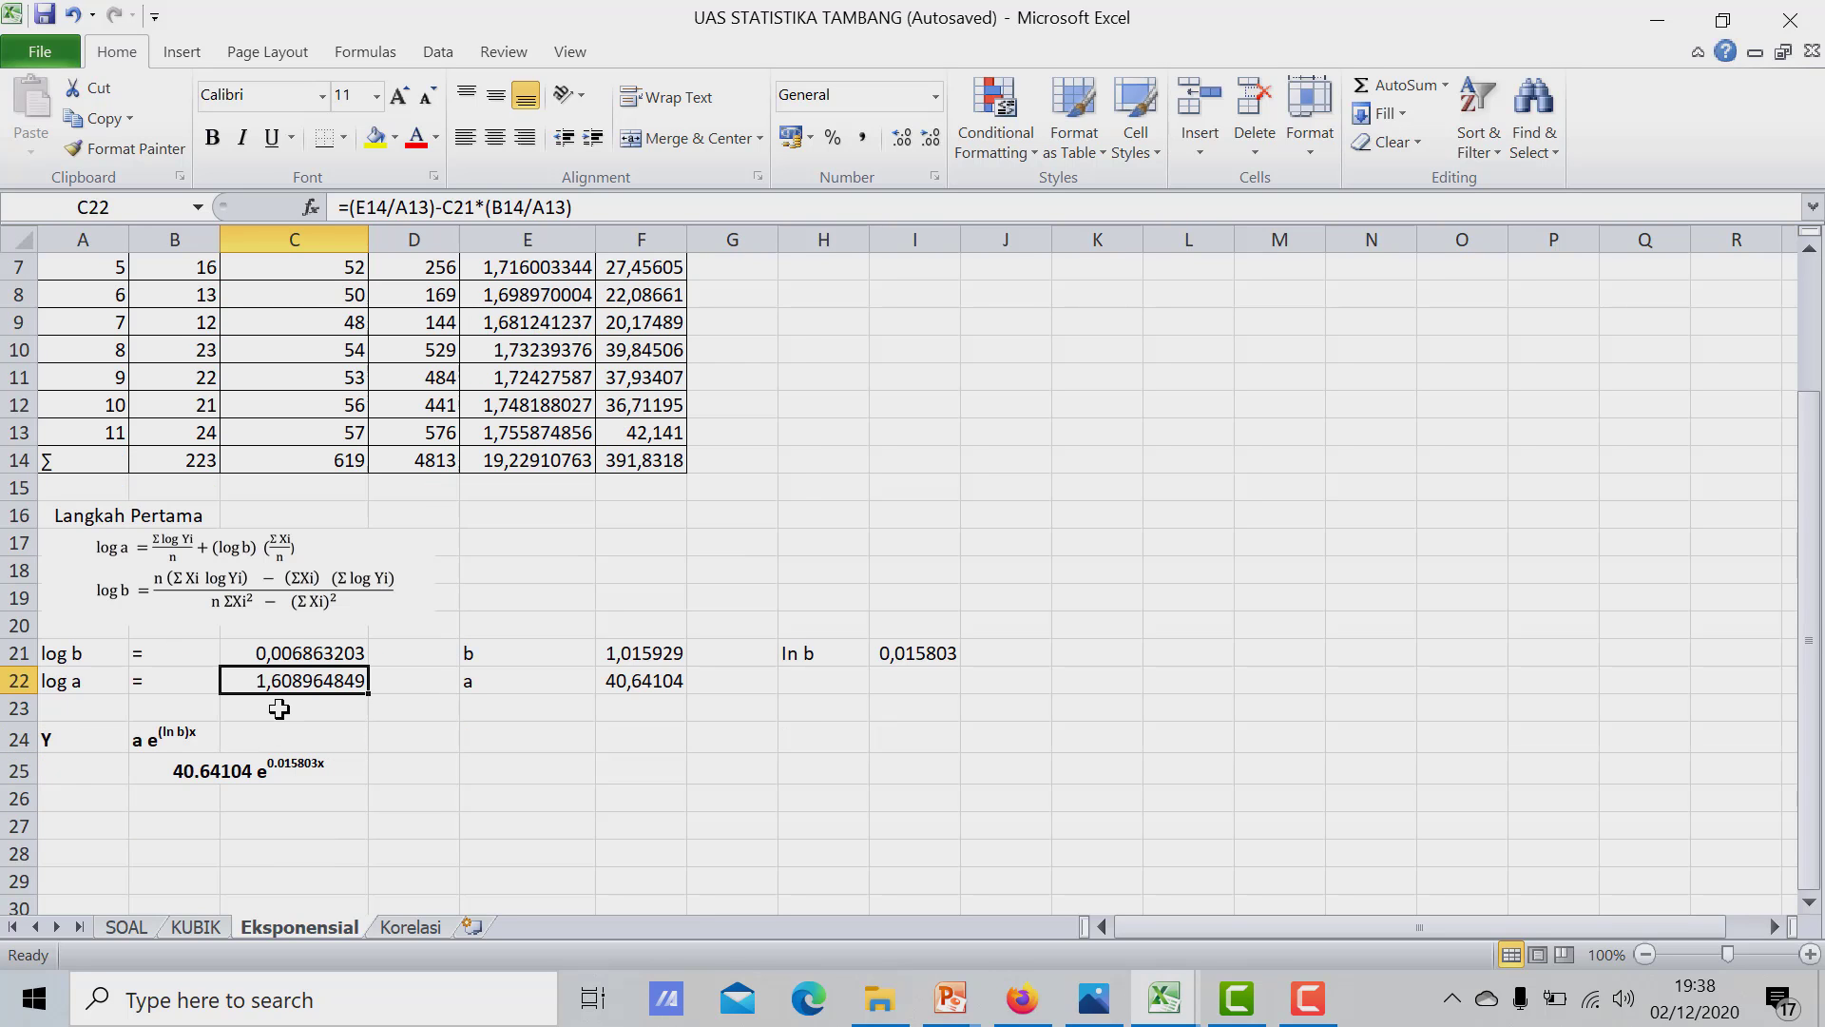
{"action": "double_click", "coordinate": [290, 682]}
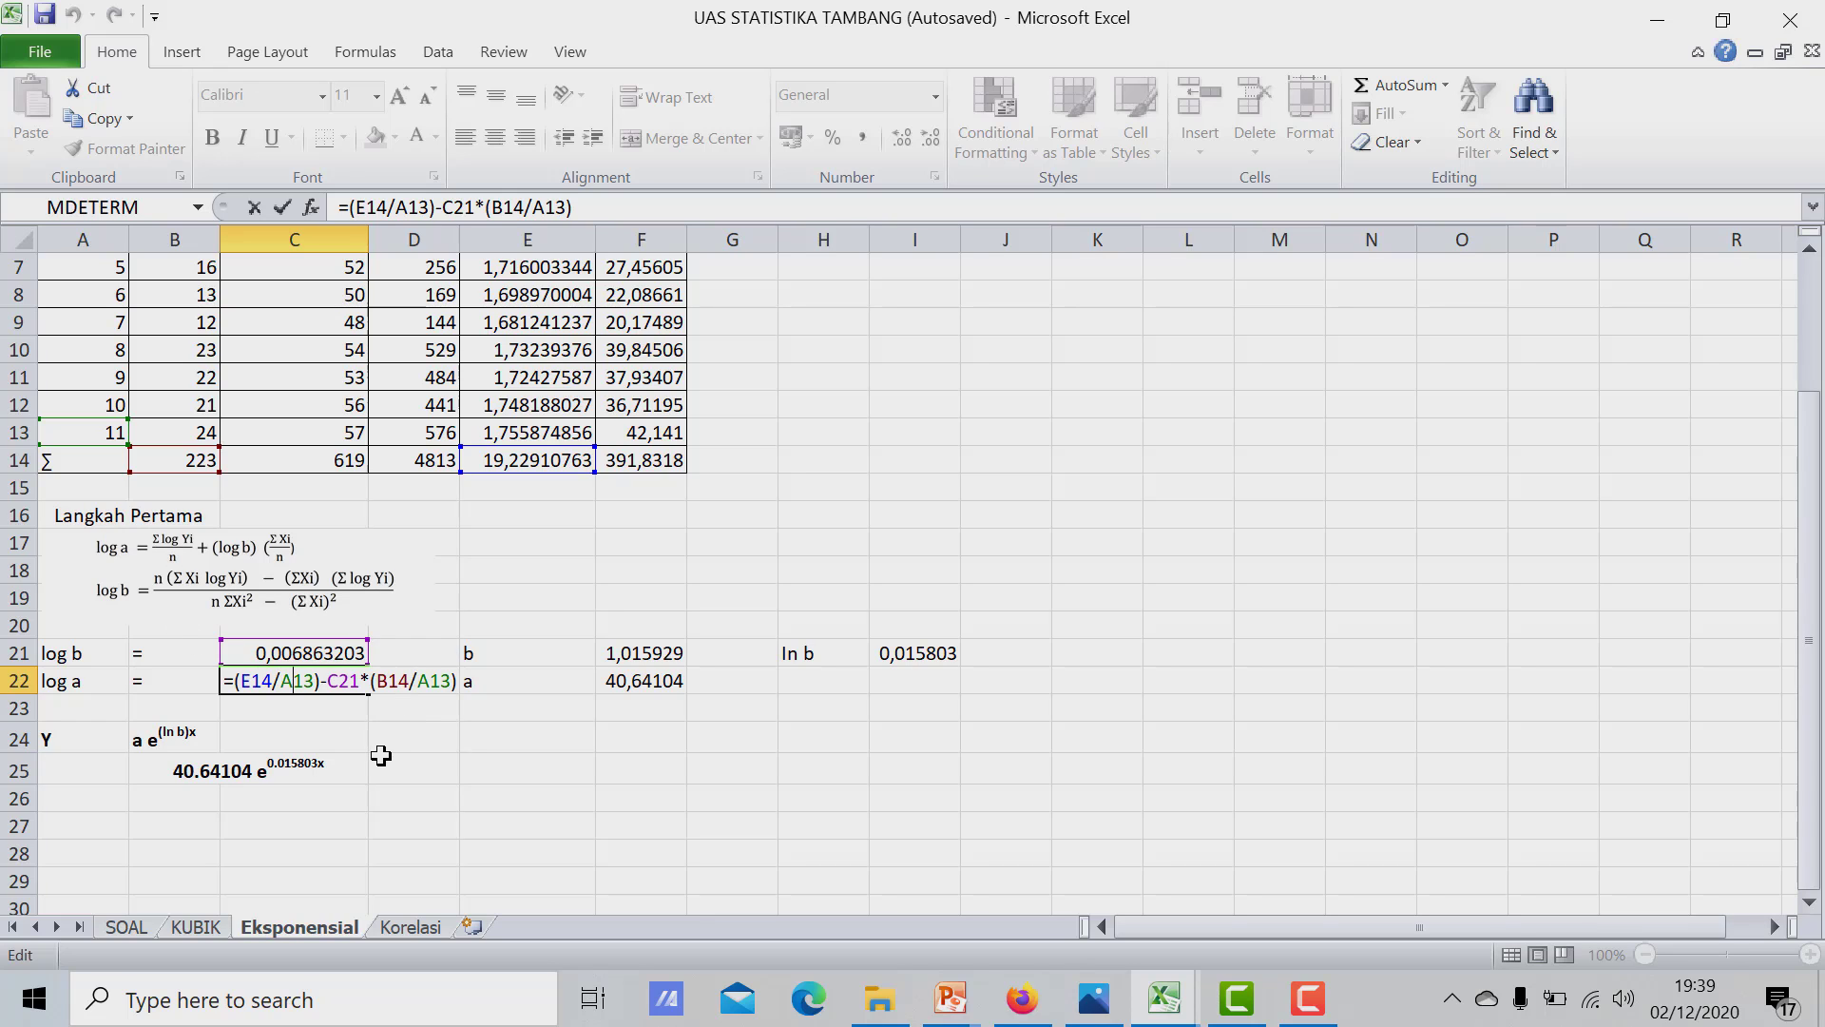
{"action": "key", "text": "Return"}
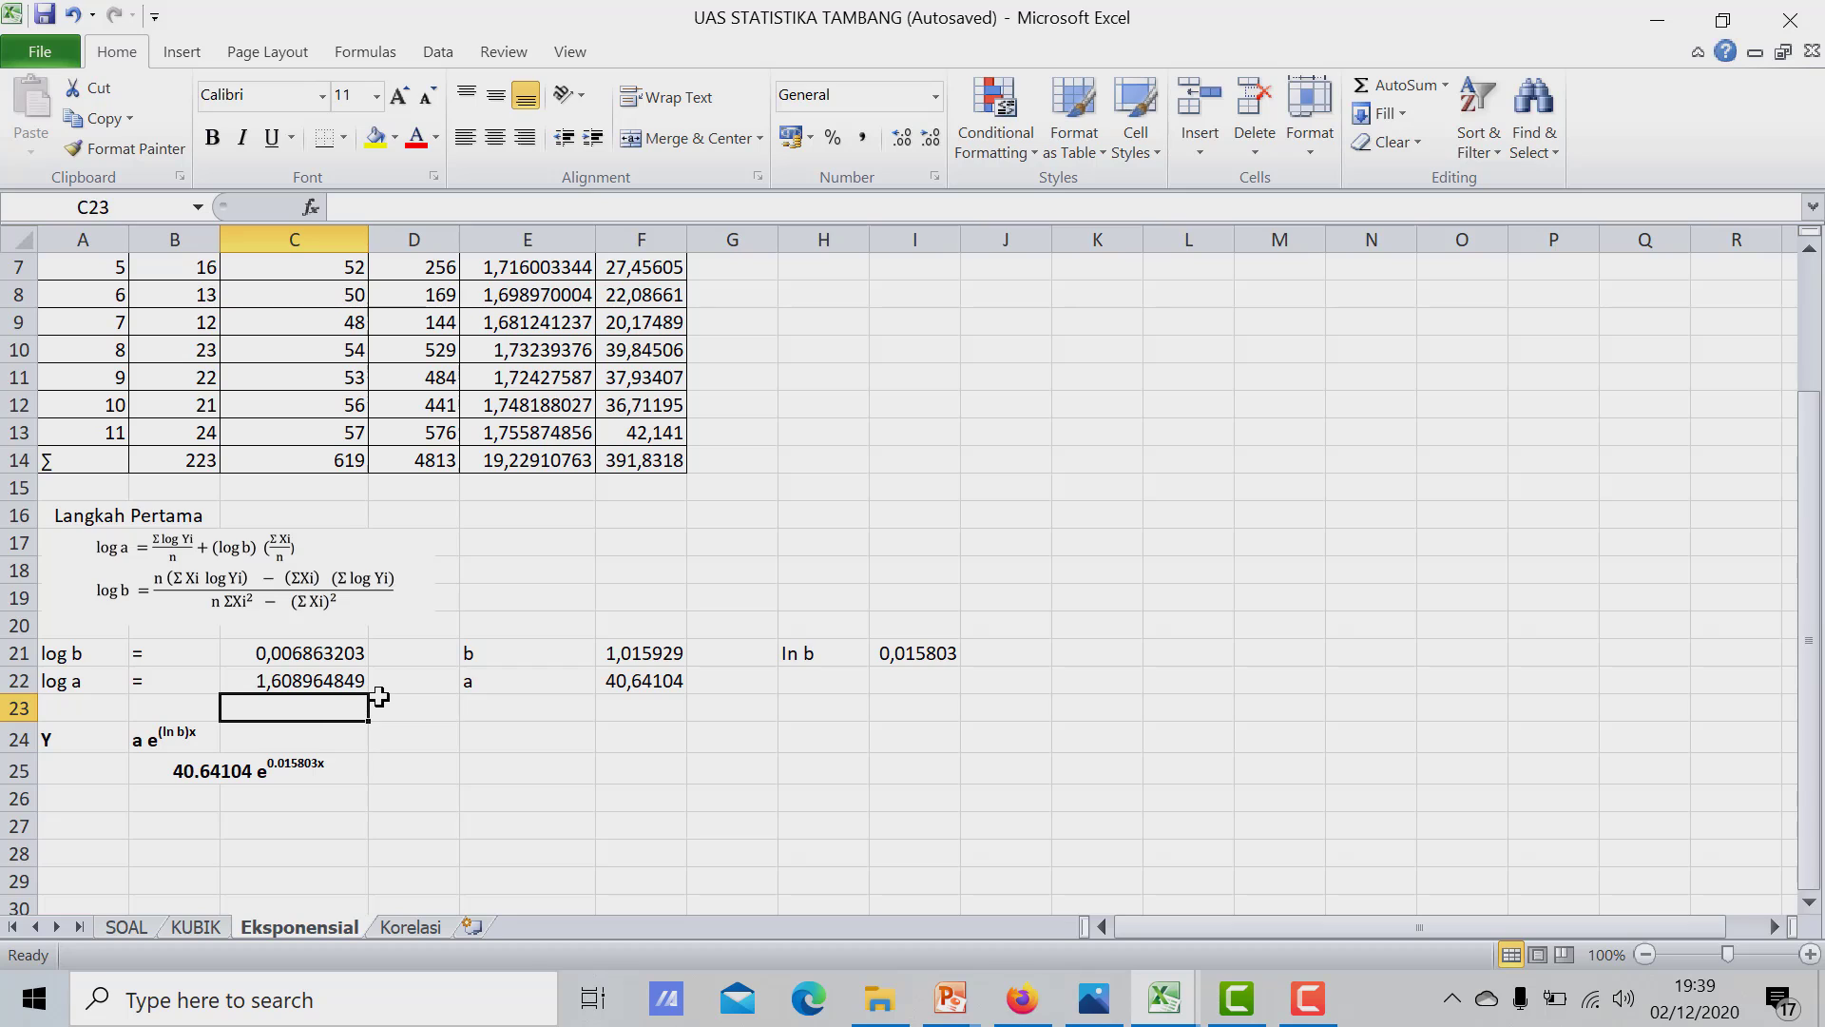
Inspect the antilog formulas for b in F21 and a in F22, tracing their references to C21 and C22
{"action": "scroll", "coordinate": [563, 622], "scroll_direction": "up", "scroll_amount": 1}
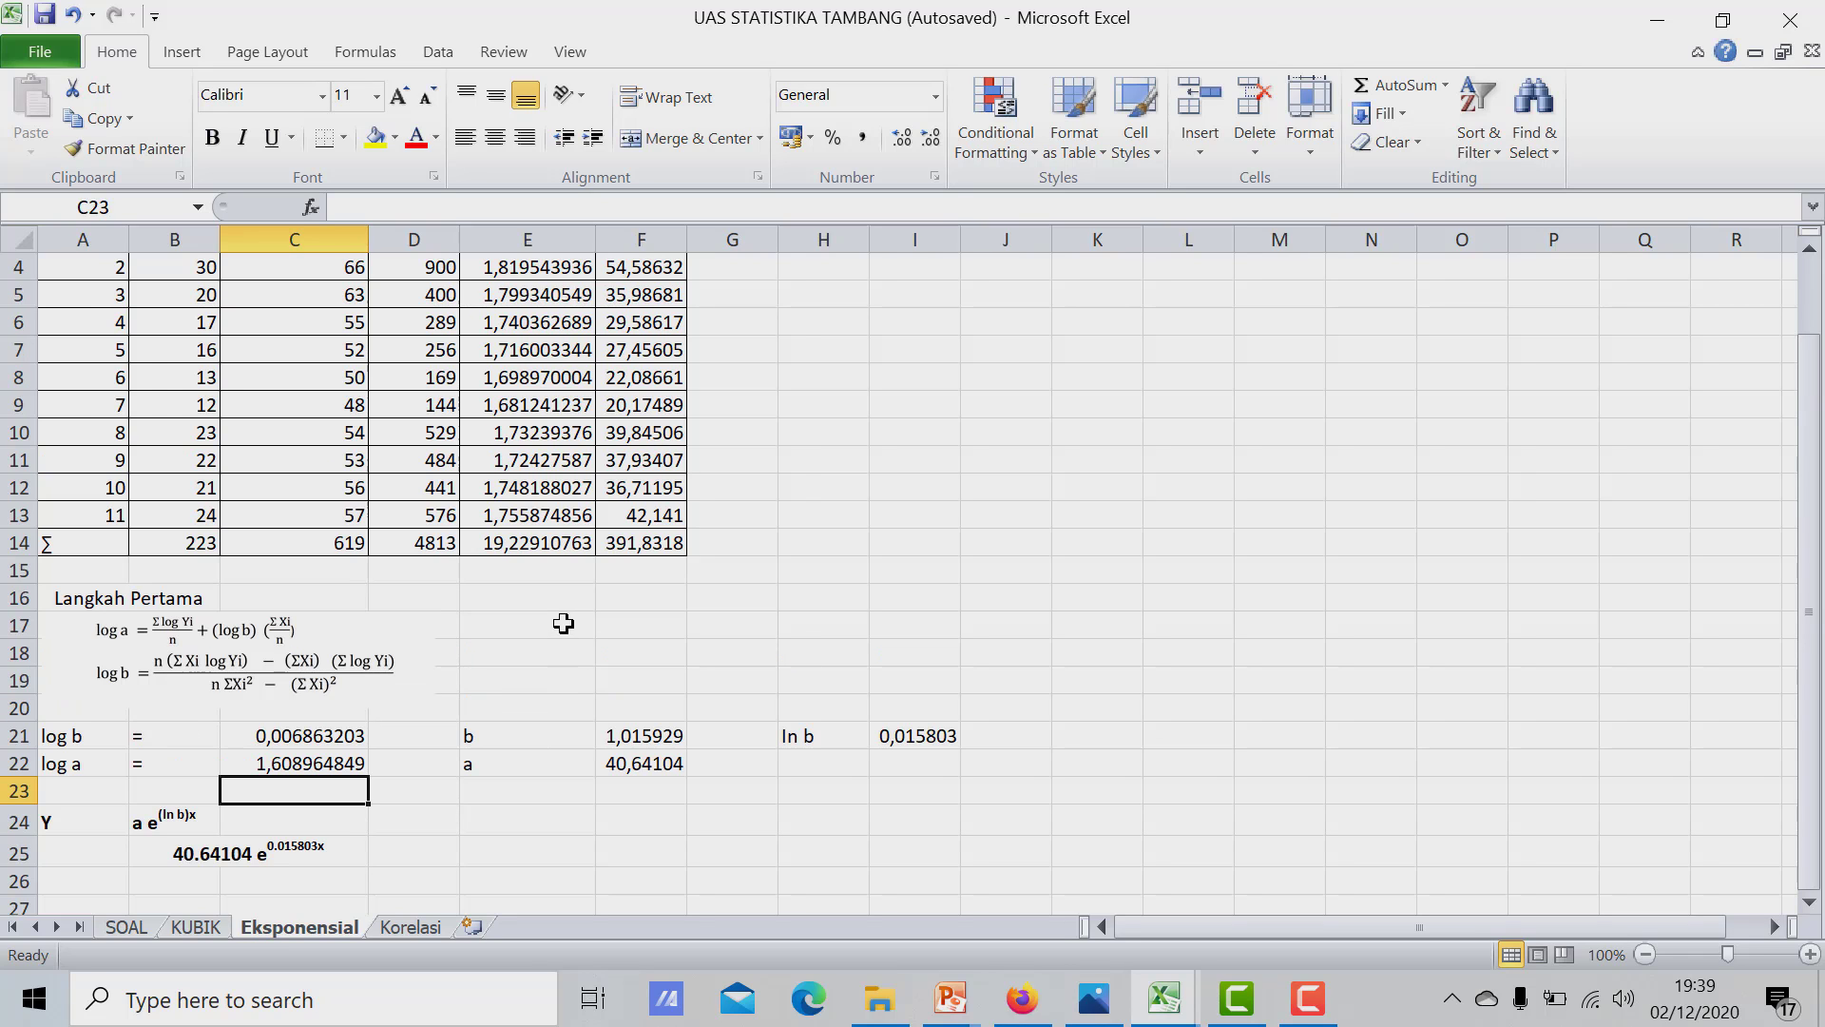
{"action": "left_click", "coordinate": [550, 736]}
{"action": "left_click", "coordinate": [632, 713]}
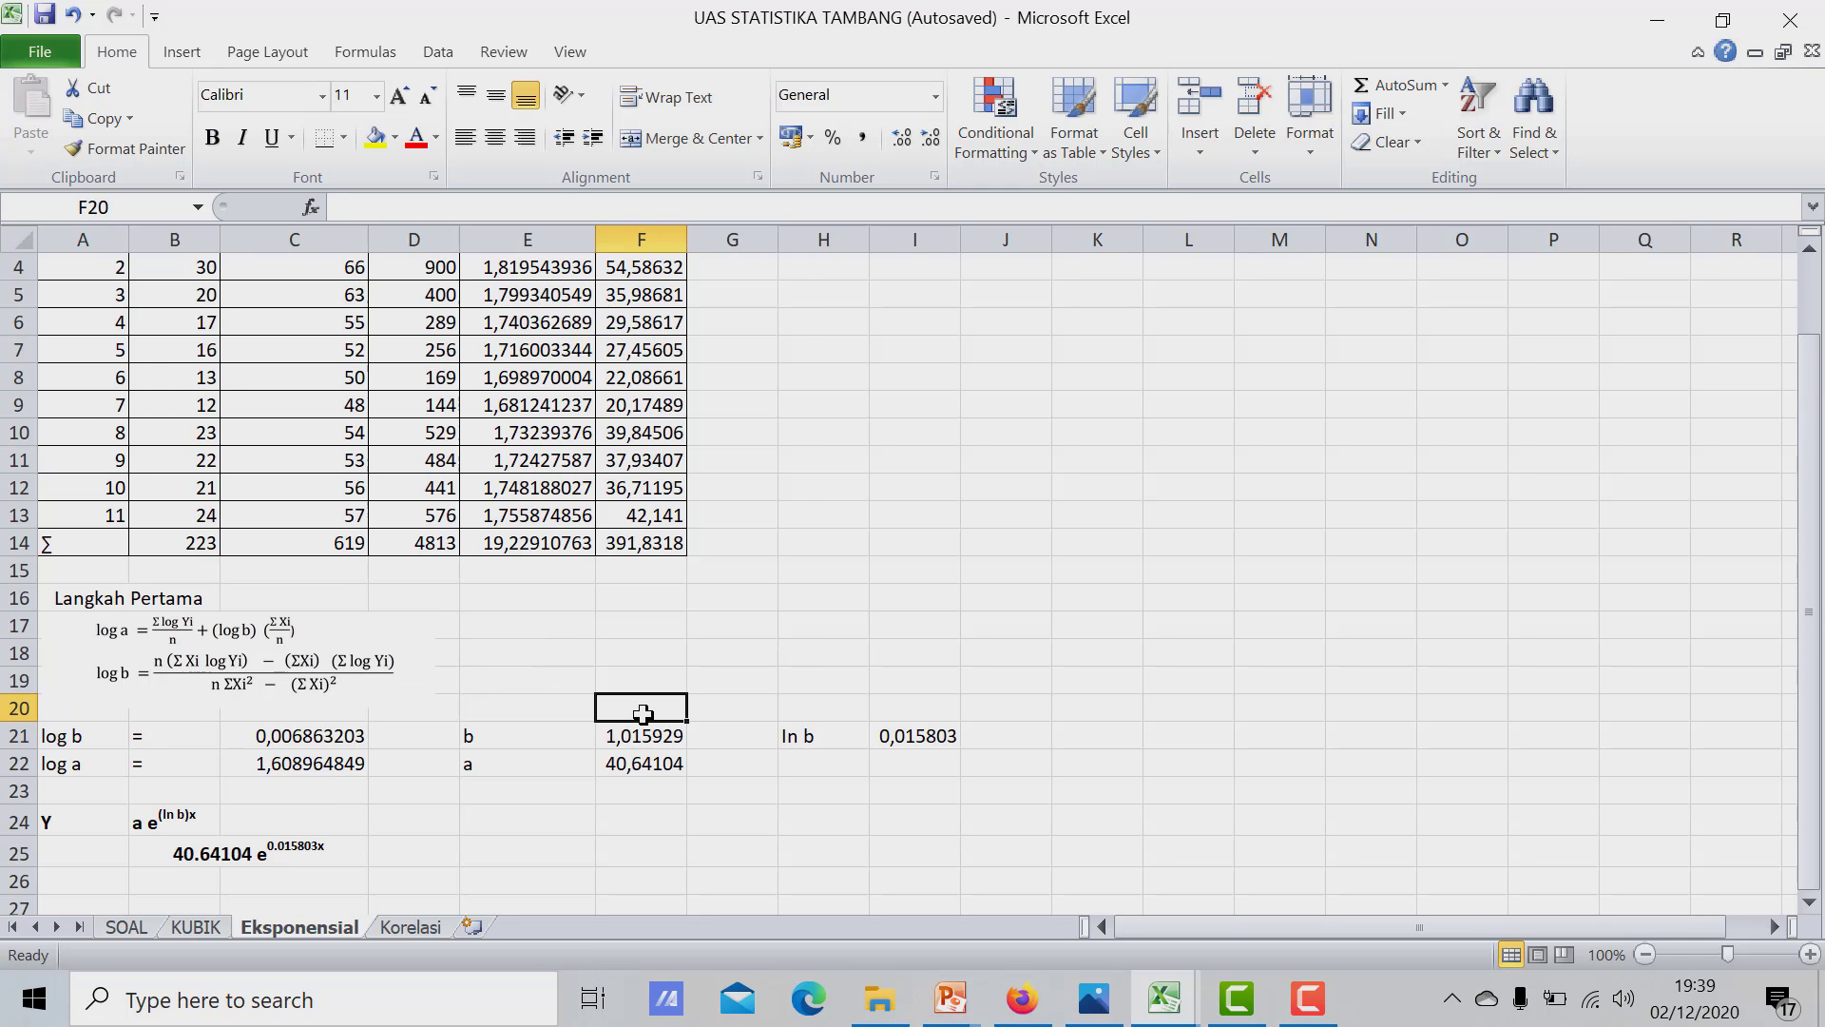
{"action": "scroll", "coordinate": [679, 746], "scroll_direction": "down", "scroll_amount": 1}
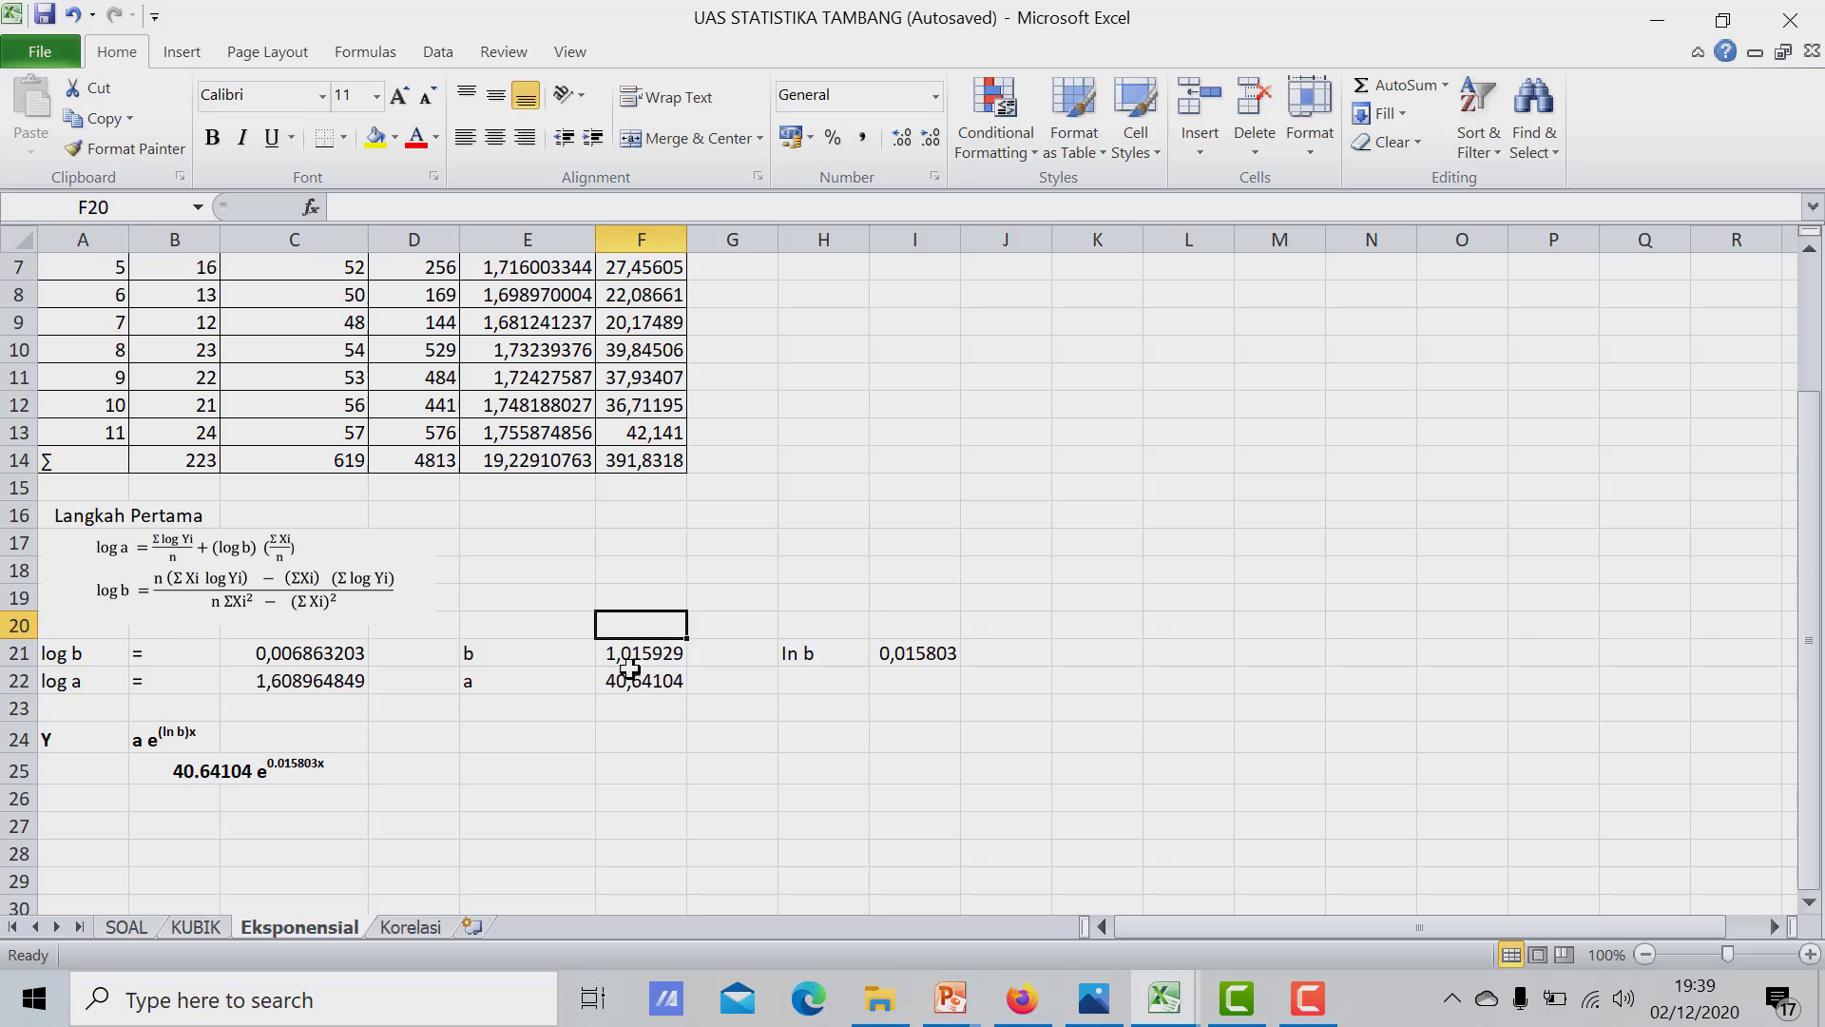
{"action": "left_click", "coordinate": [557, 656]}
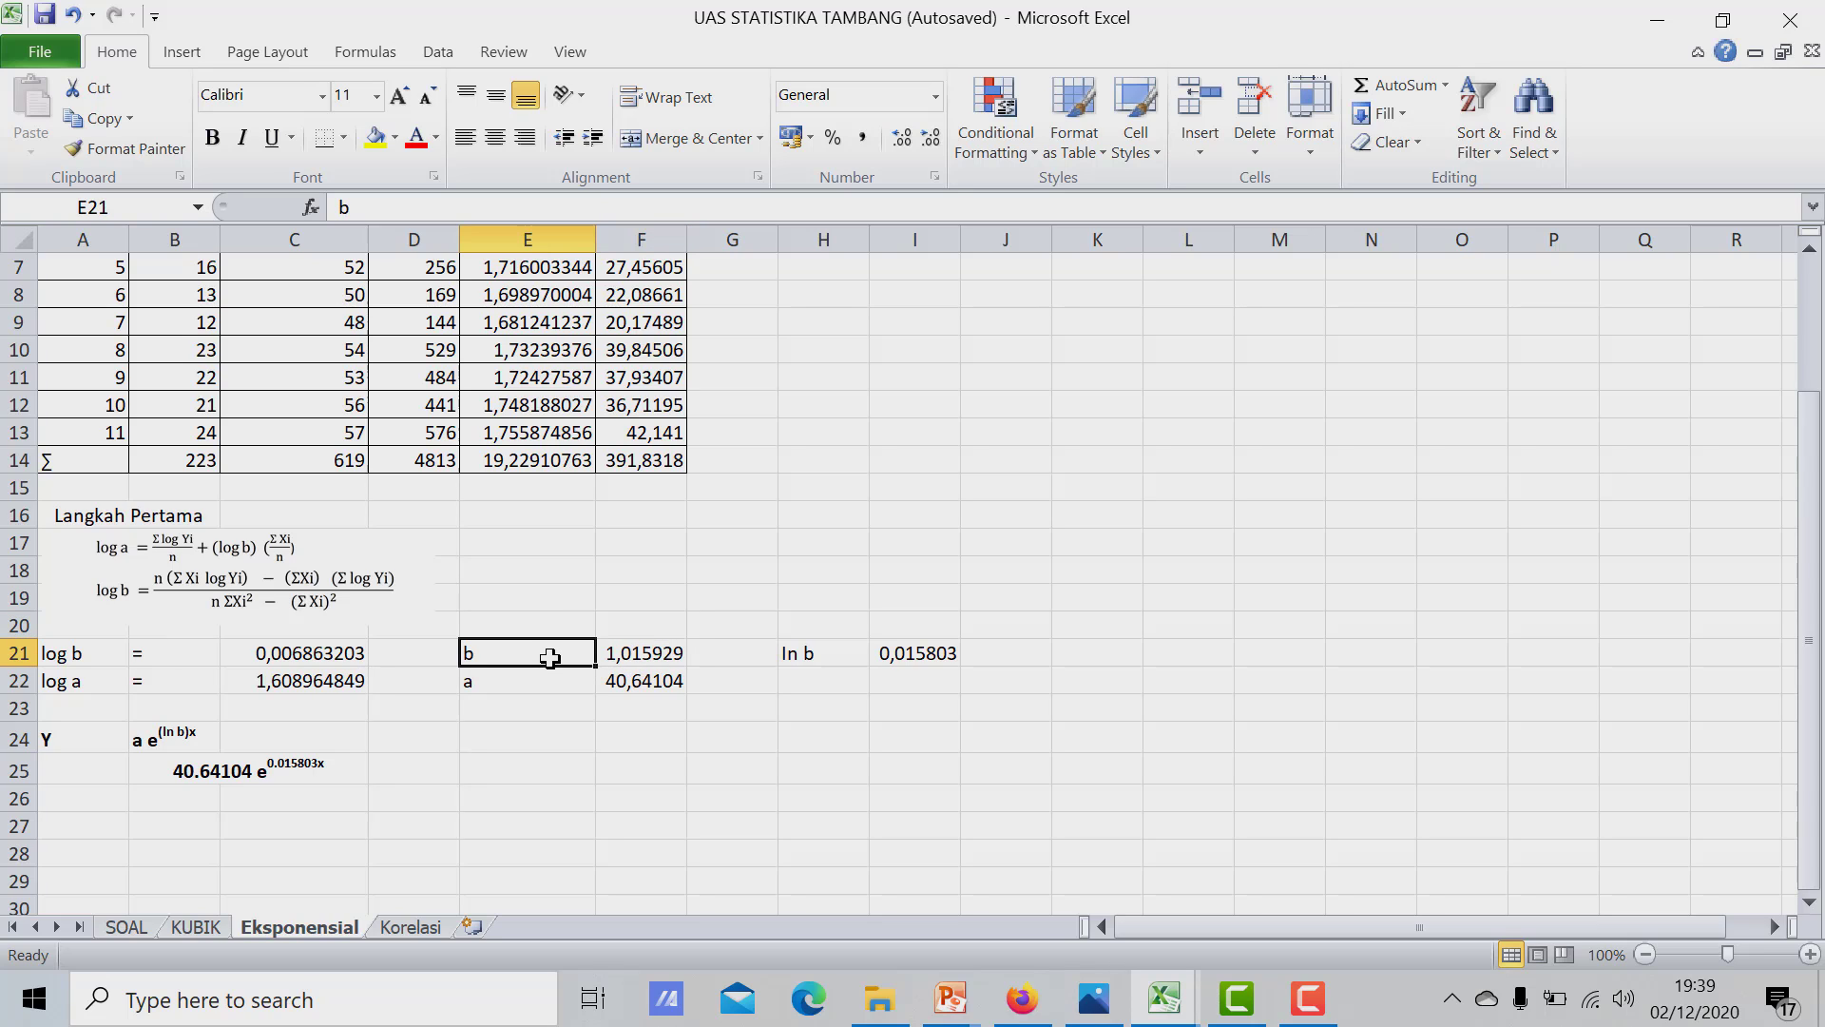
{"action": "left_click", "coordinate": [650, 654]}
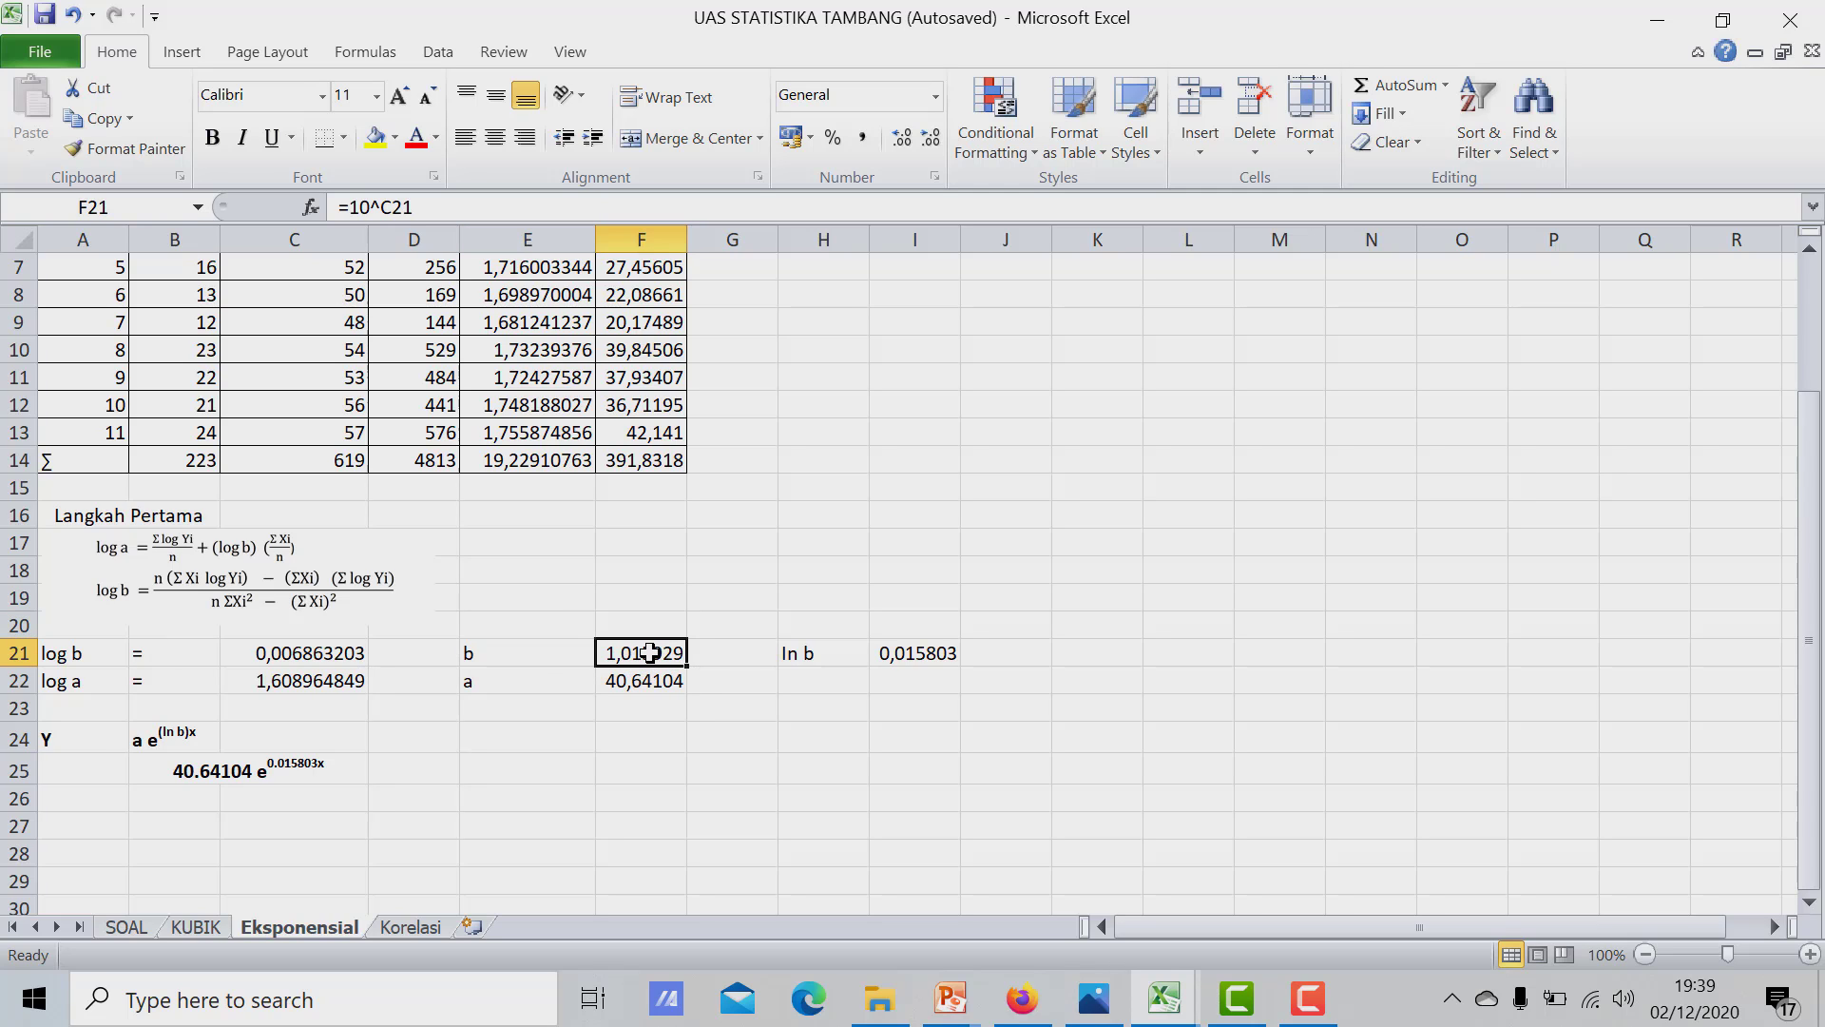
{"action": "double_click", "coordinate": [649, 654]}
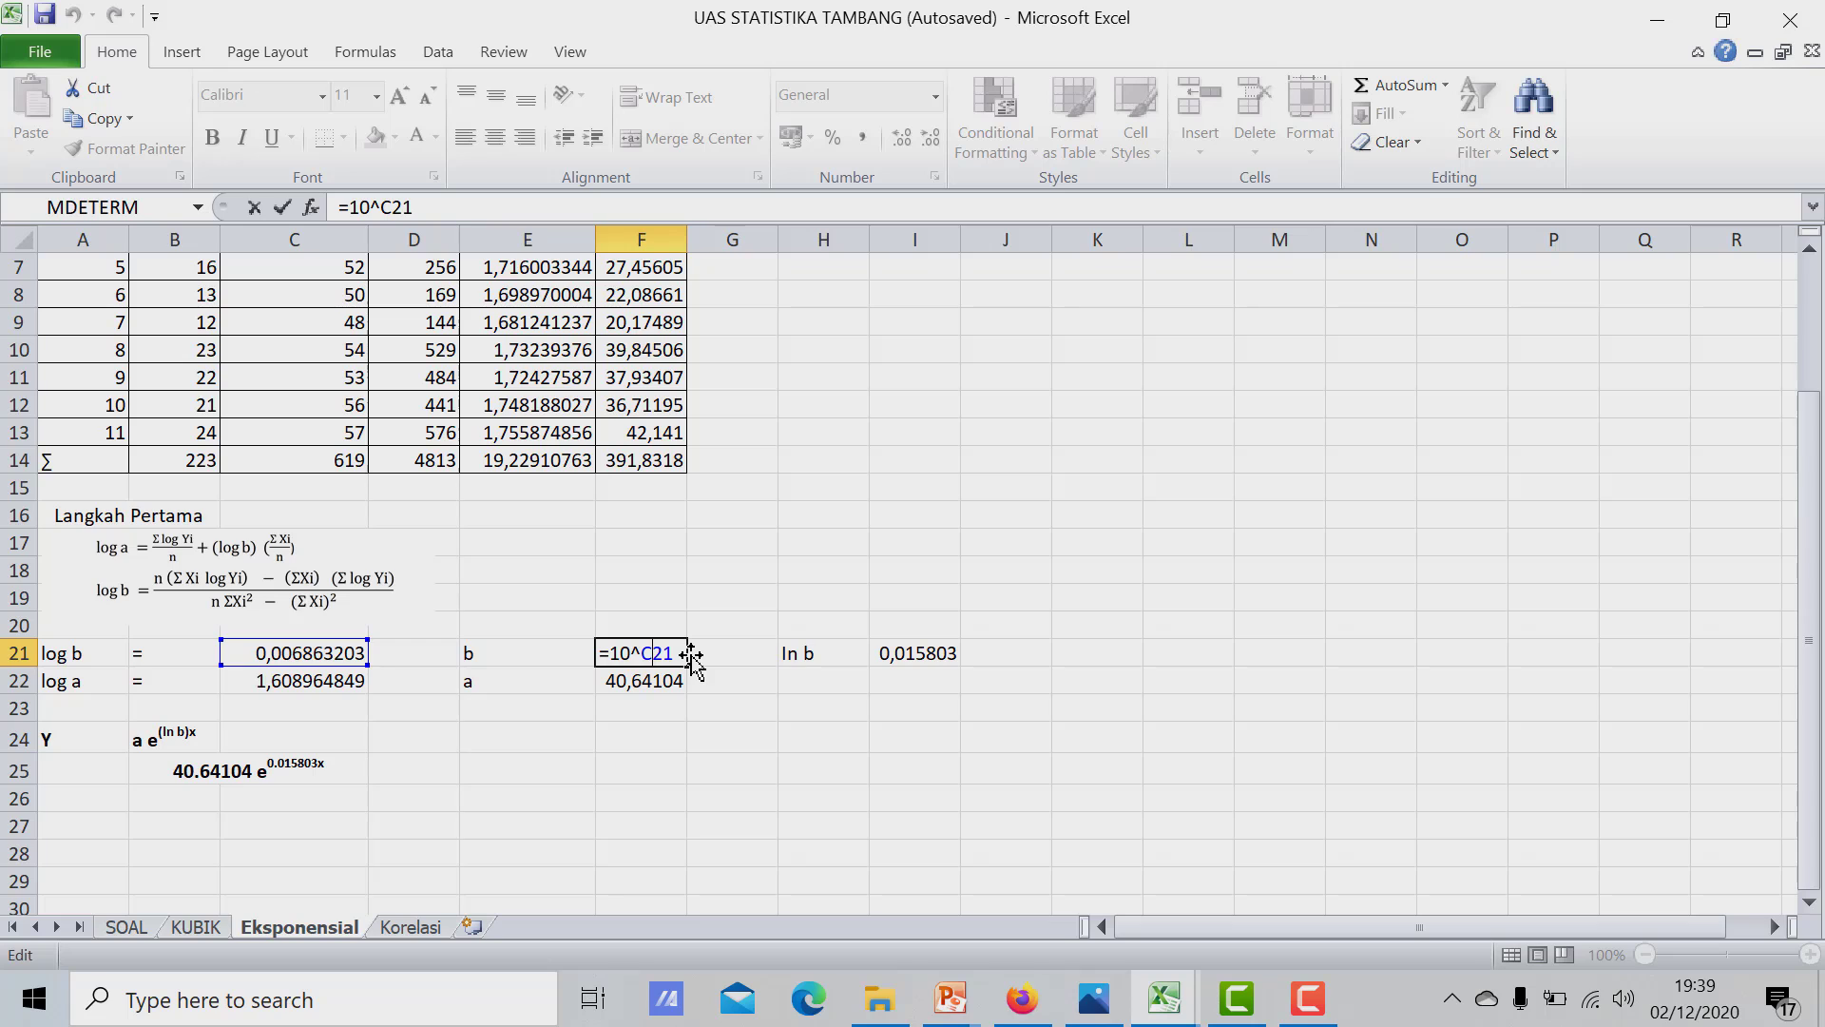
{"action": "key", "text": "Return"}
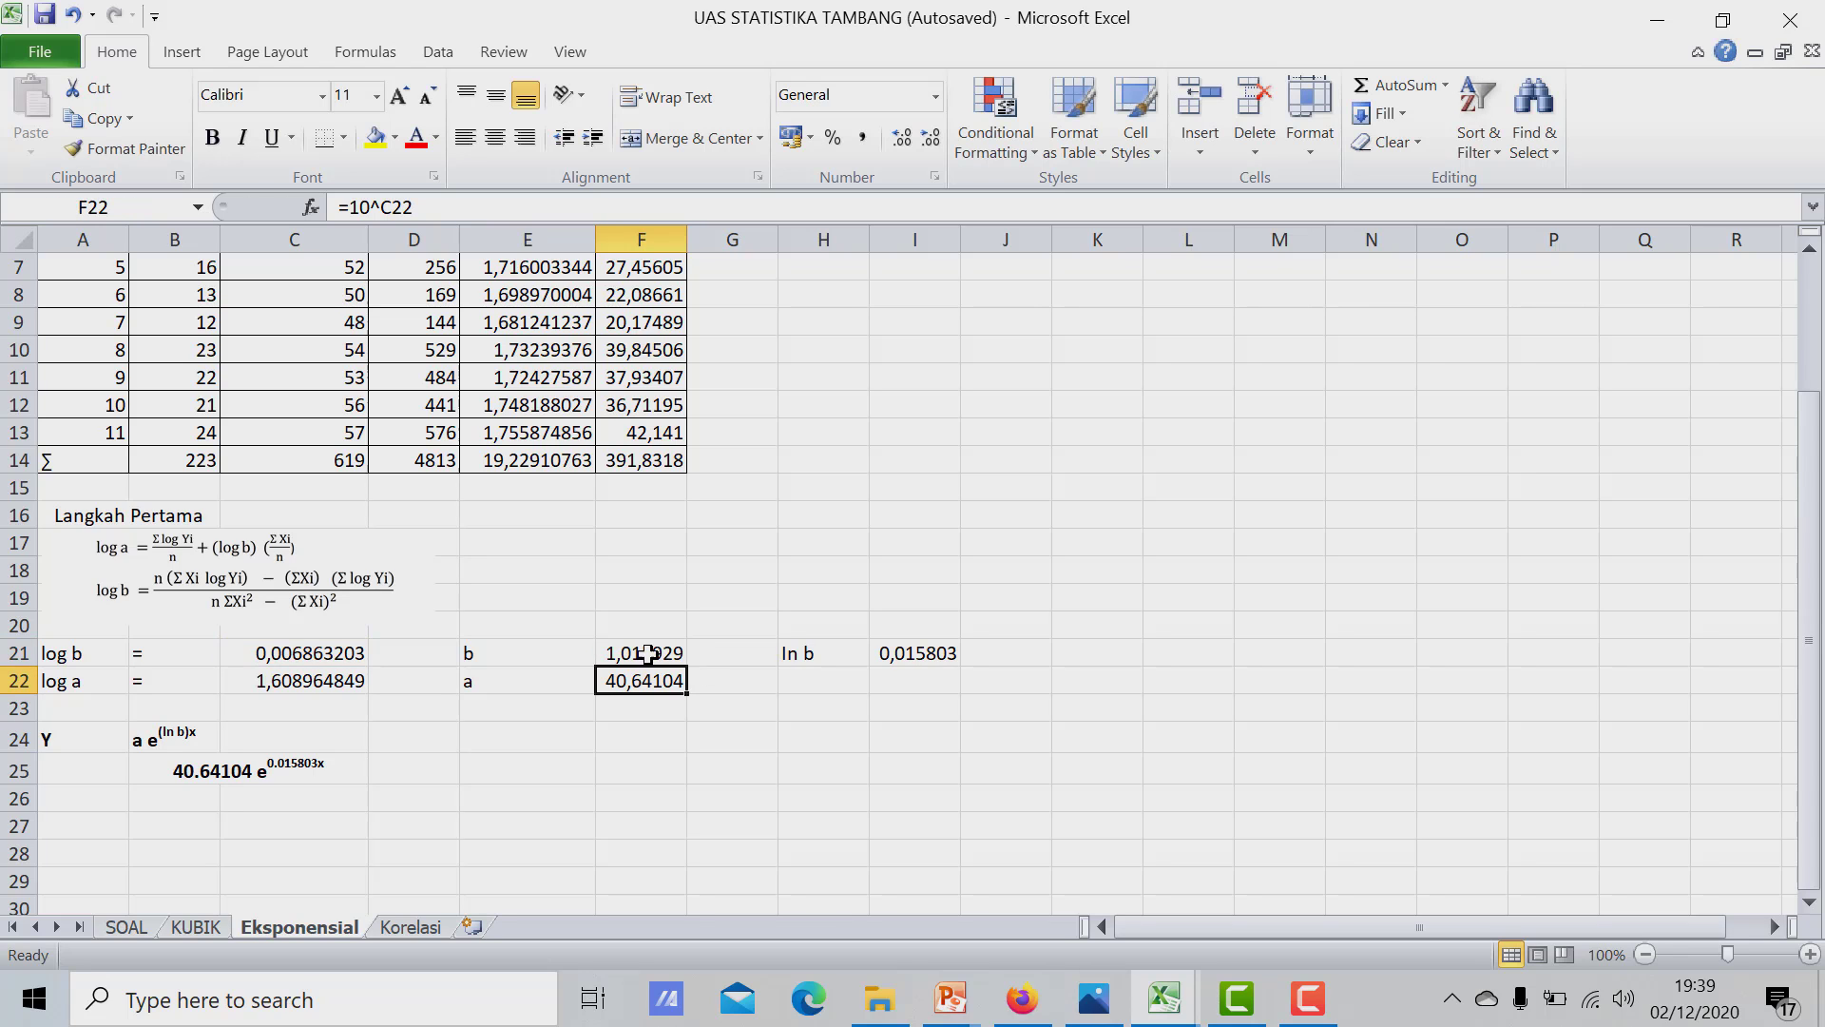
{"action": "double_click", "coordinate": [656, 681]}
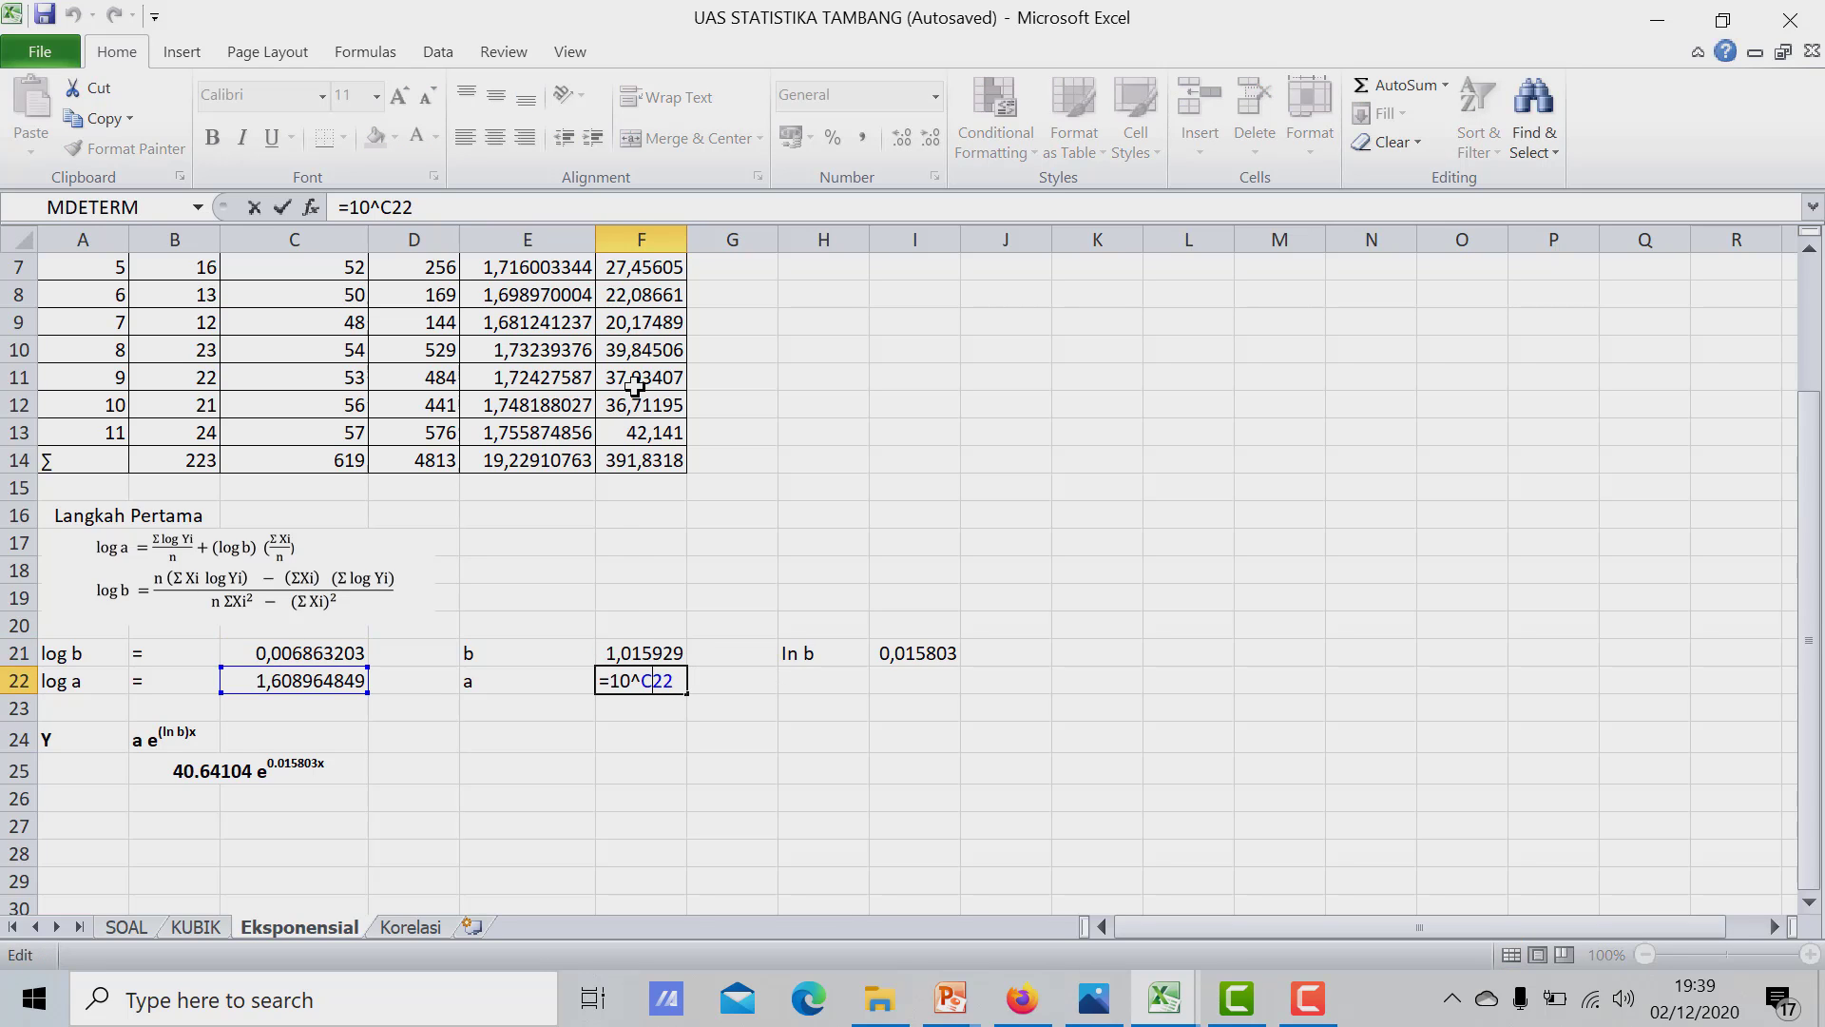
{"action": "key", "text": "Return"}
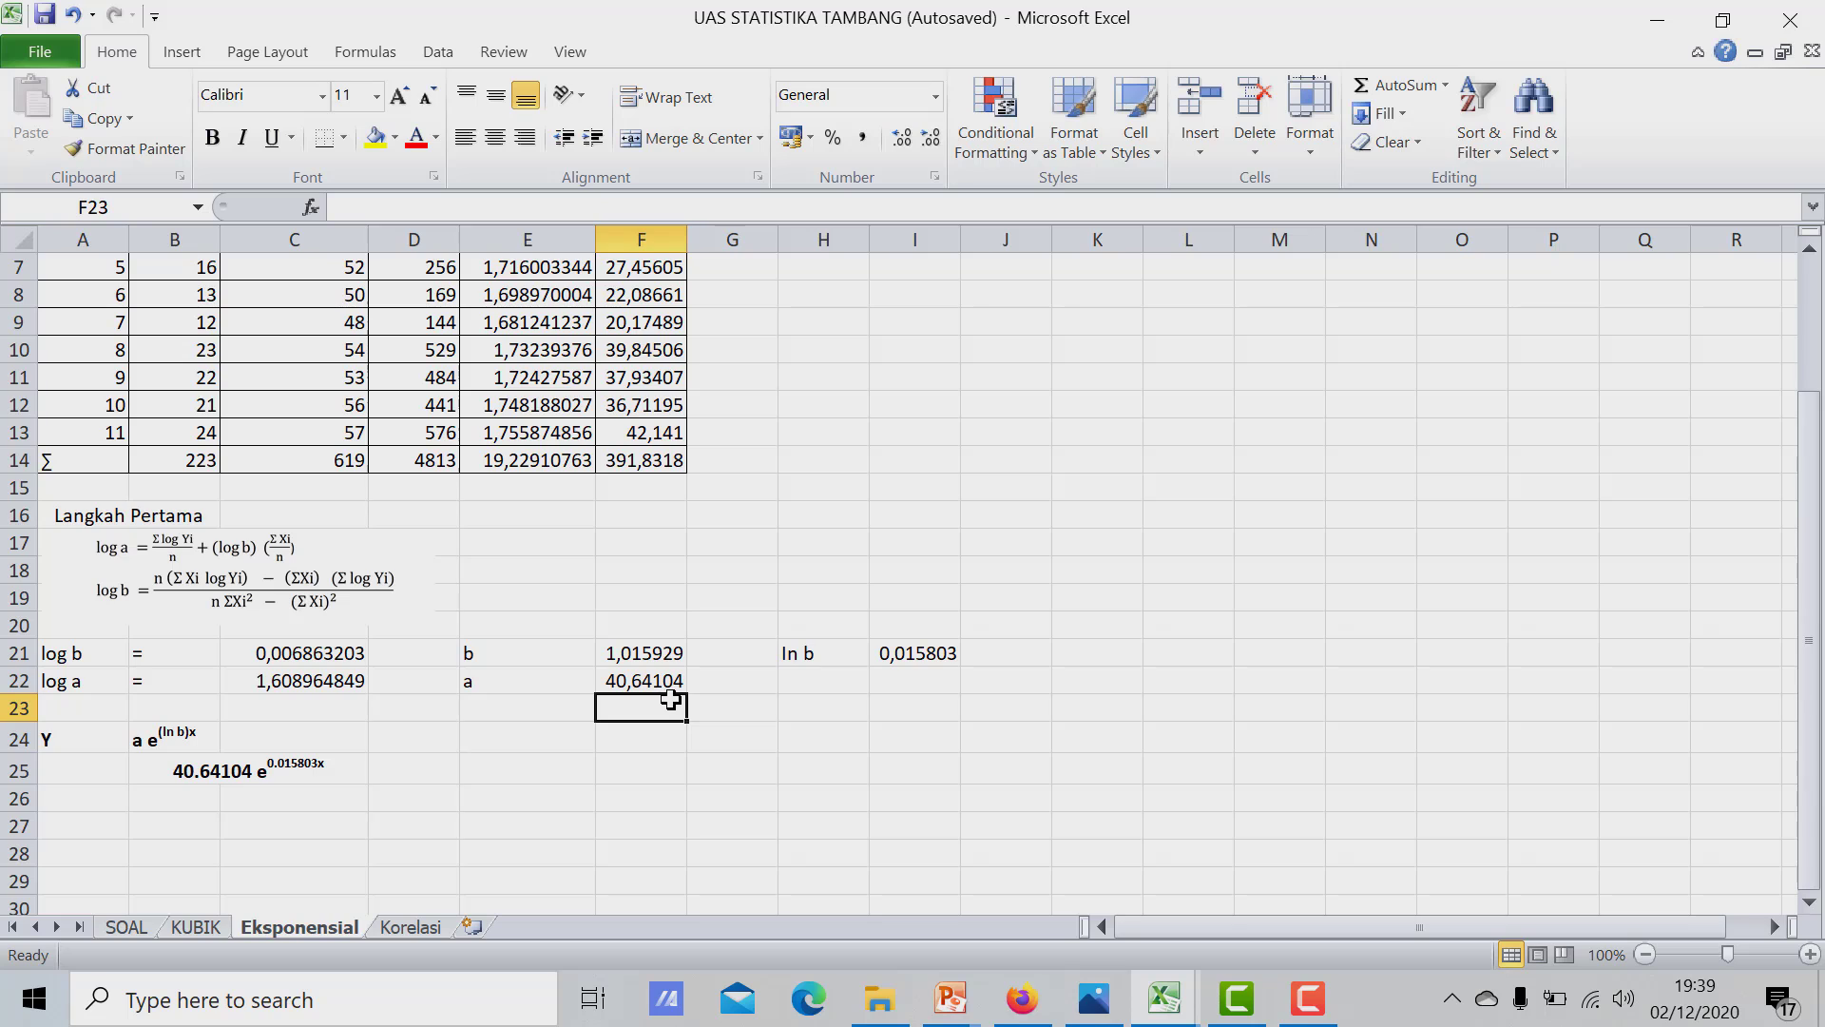
Check the ln b label in H21 and show the formula behind its value in I21
{"action": "left_click", "coordinate": [788, 701]}
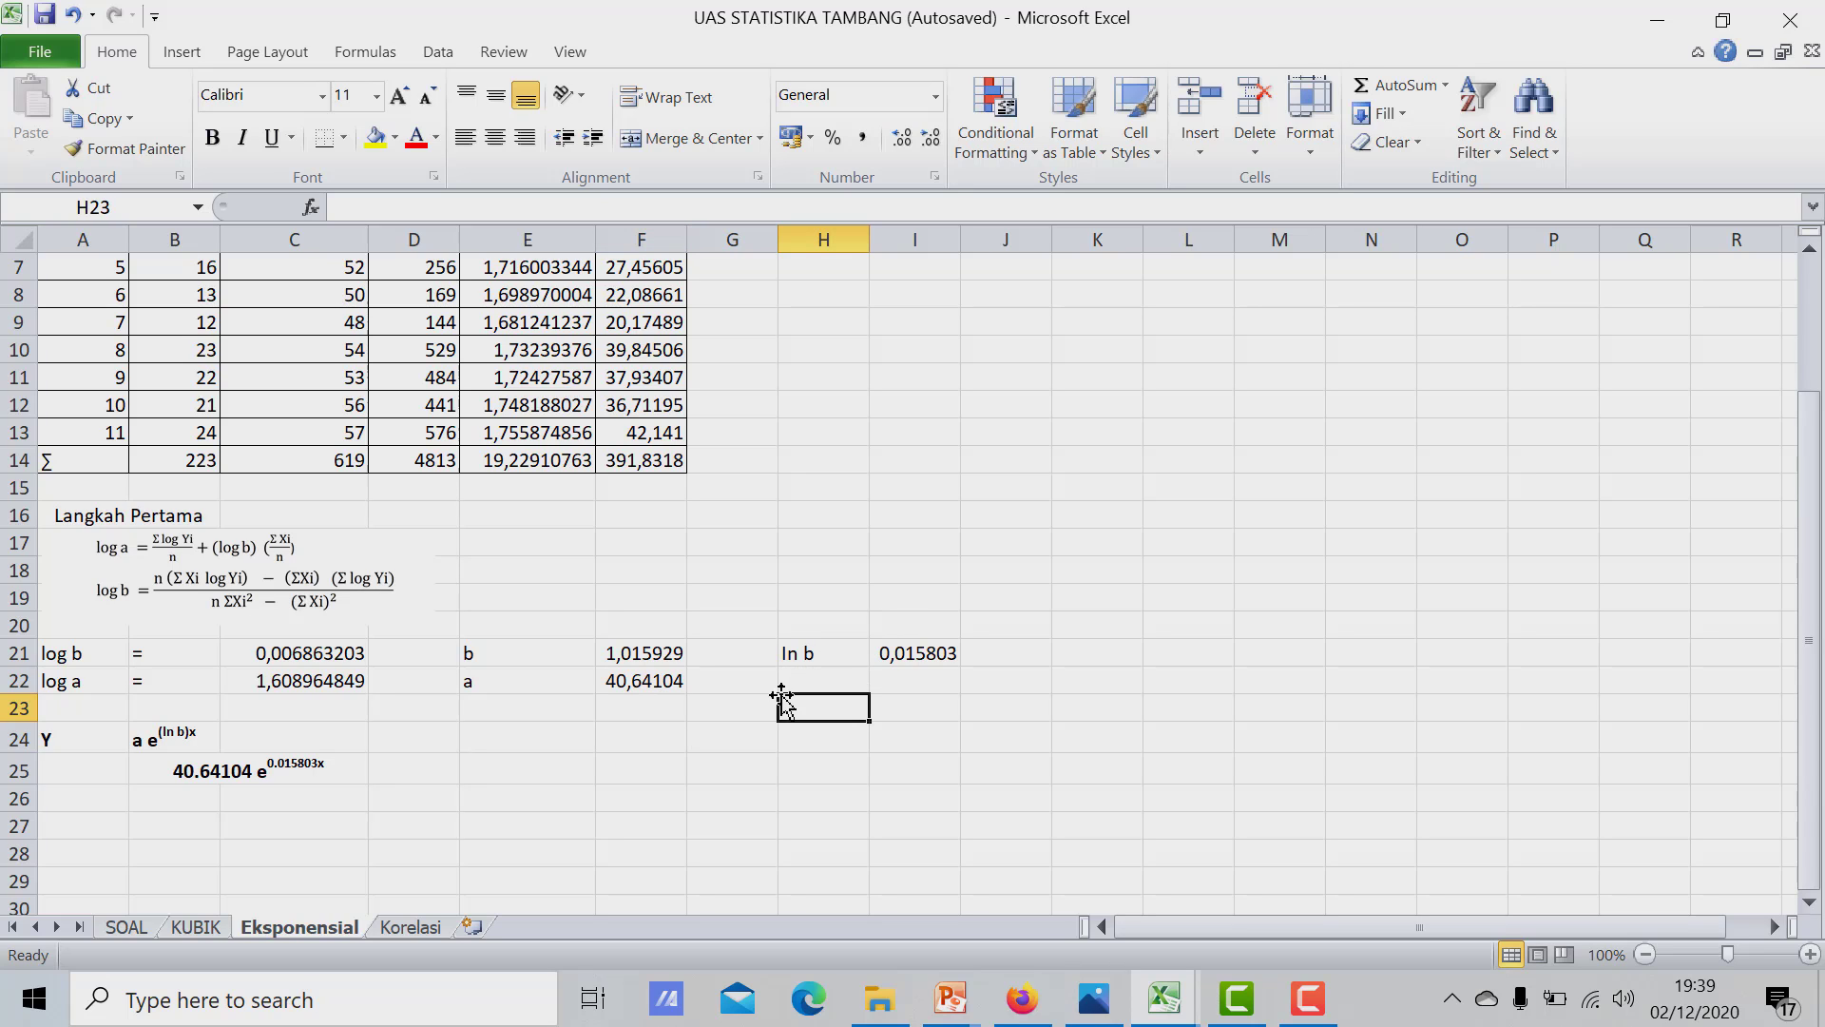
{"action": "left_click", "coordinate": [847, 647]}
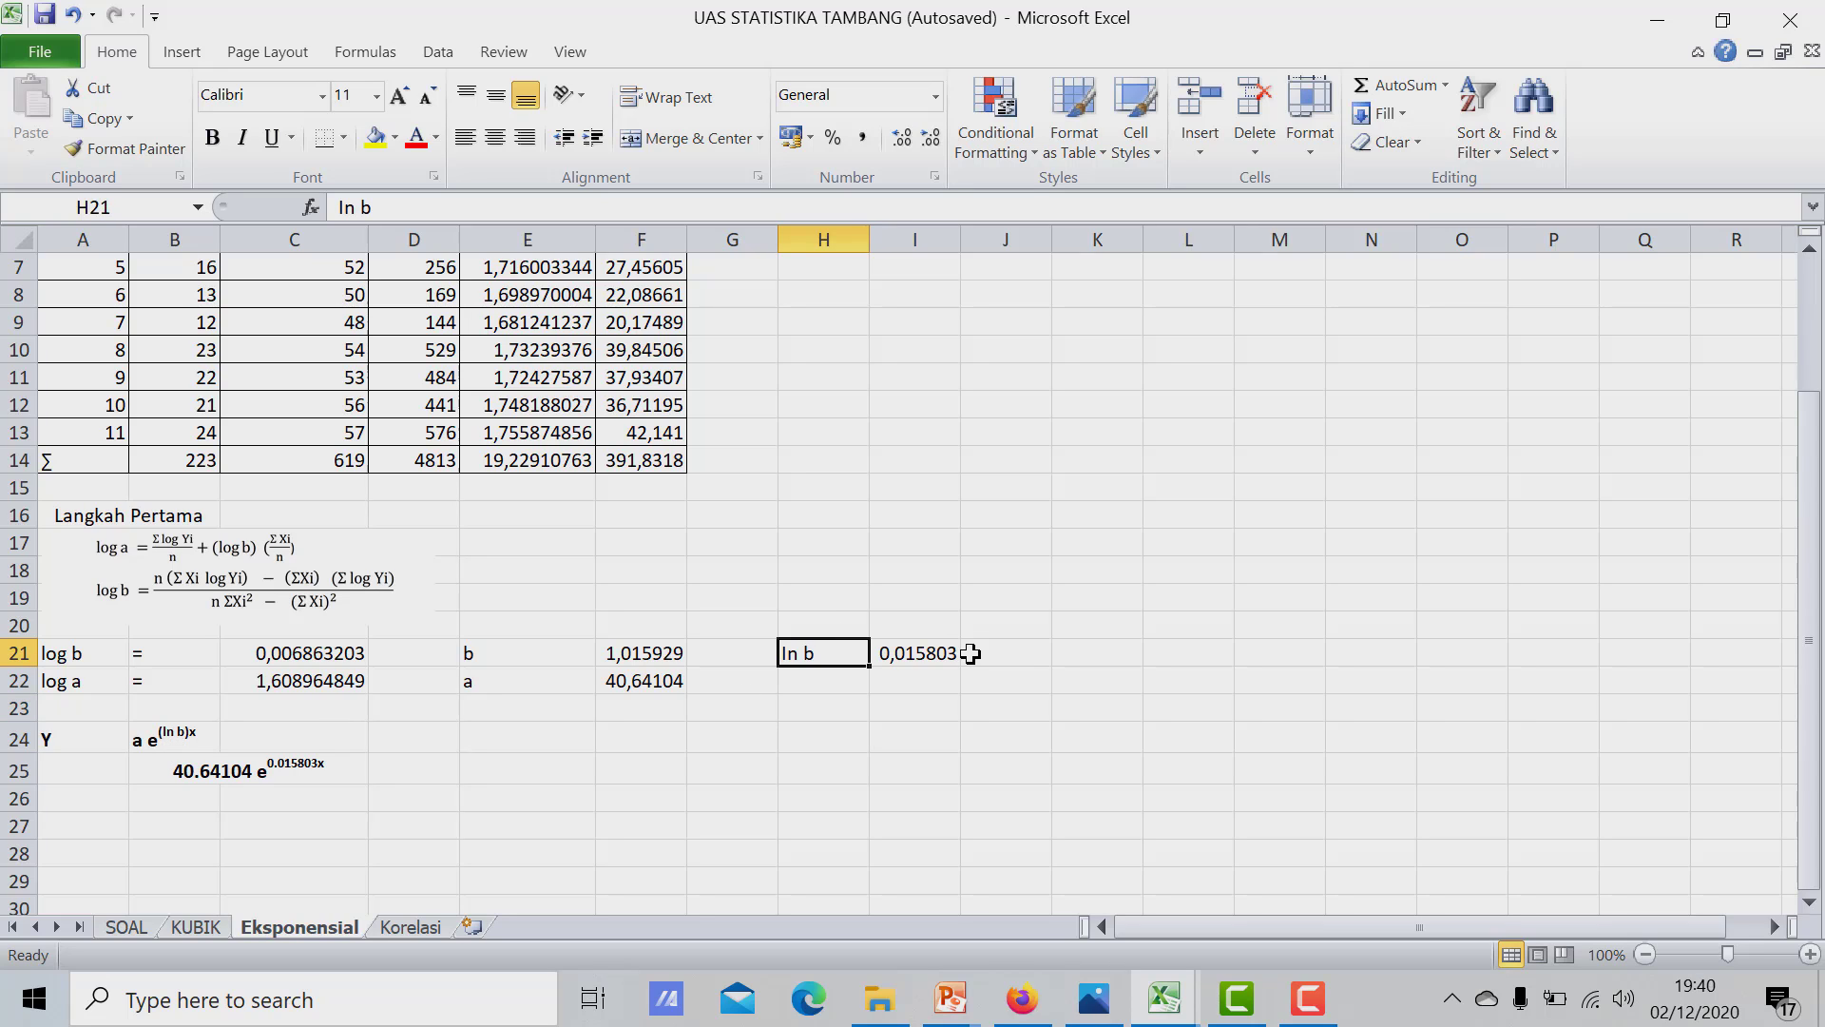
{"action": "left_click", "coordinate": [911, 653]}
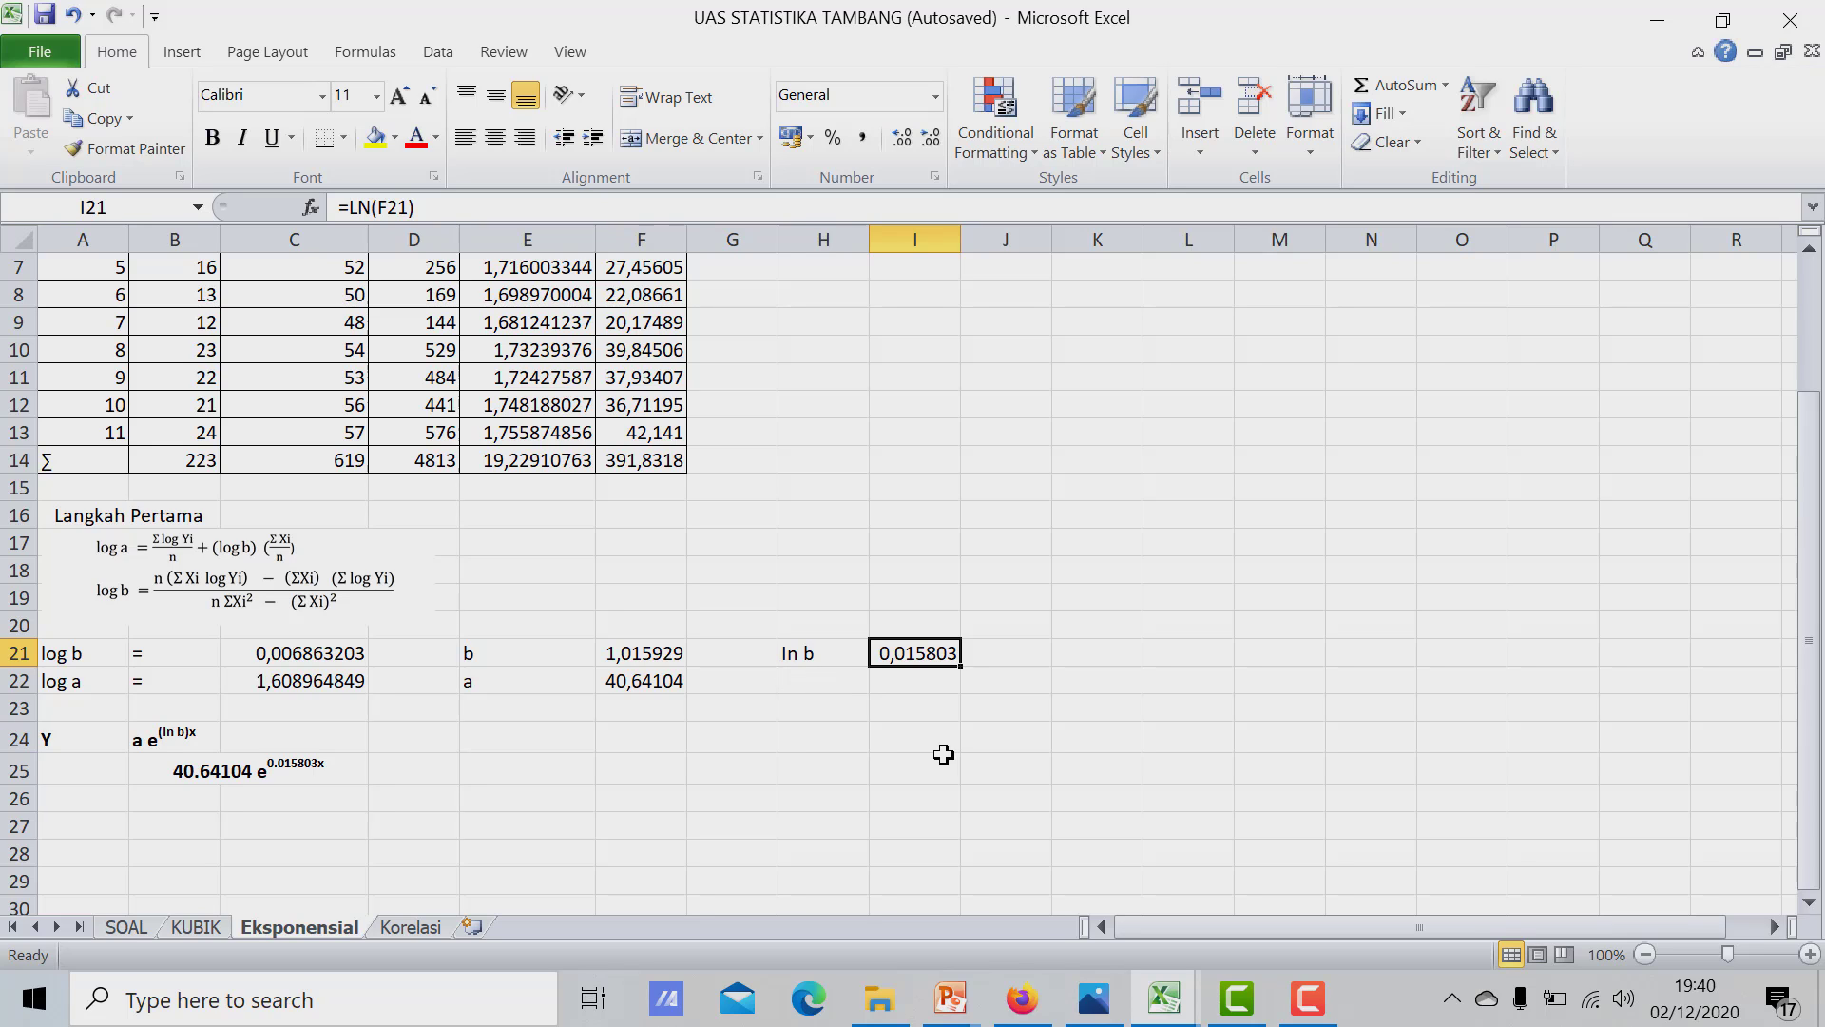
Highlight the general exponential equation in A24:B24 and review it against the a and ln b values
{"action": "left_click", "coordinate": [784, 739]}
{"action": "scroll", "coordinate": [345, 759], "scroll_direction": "down", "scroll_amount": 1}
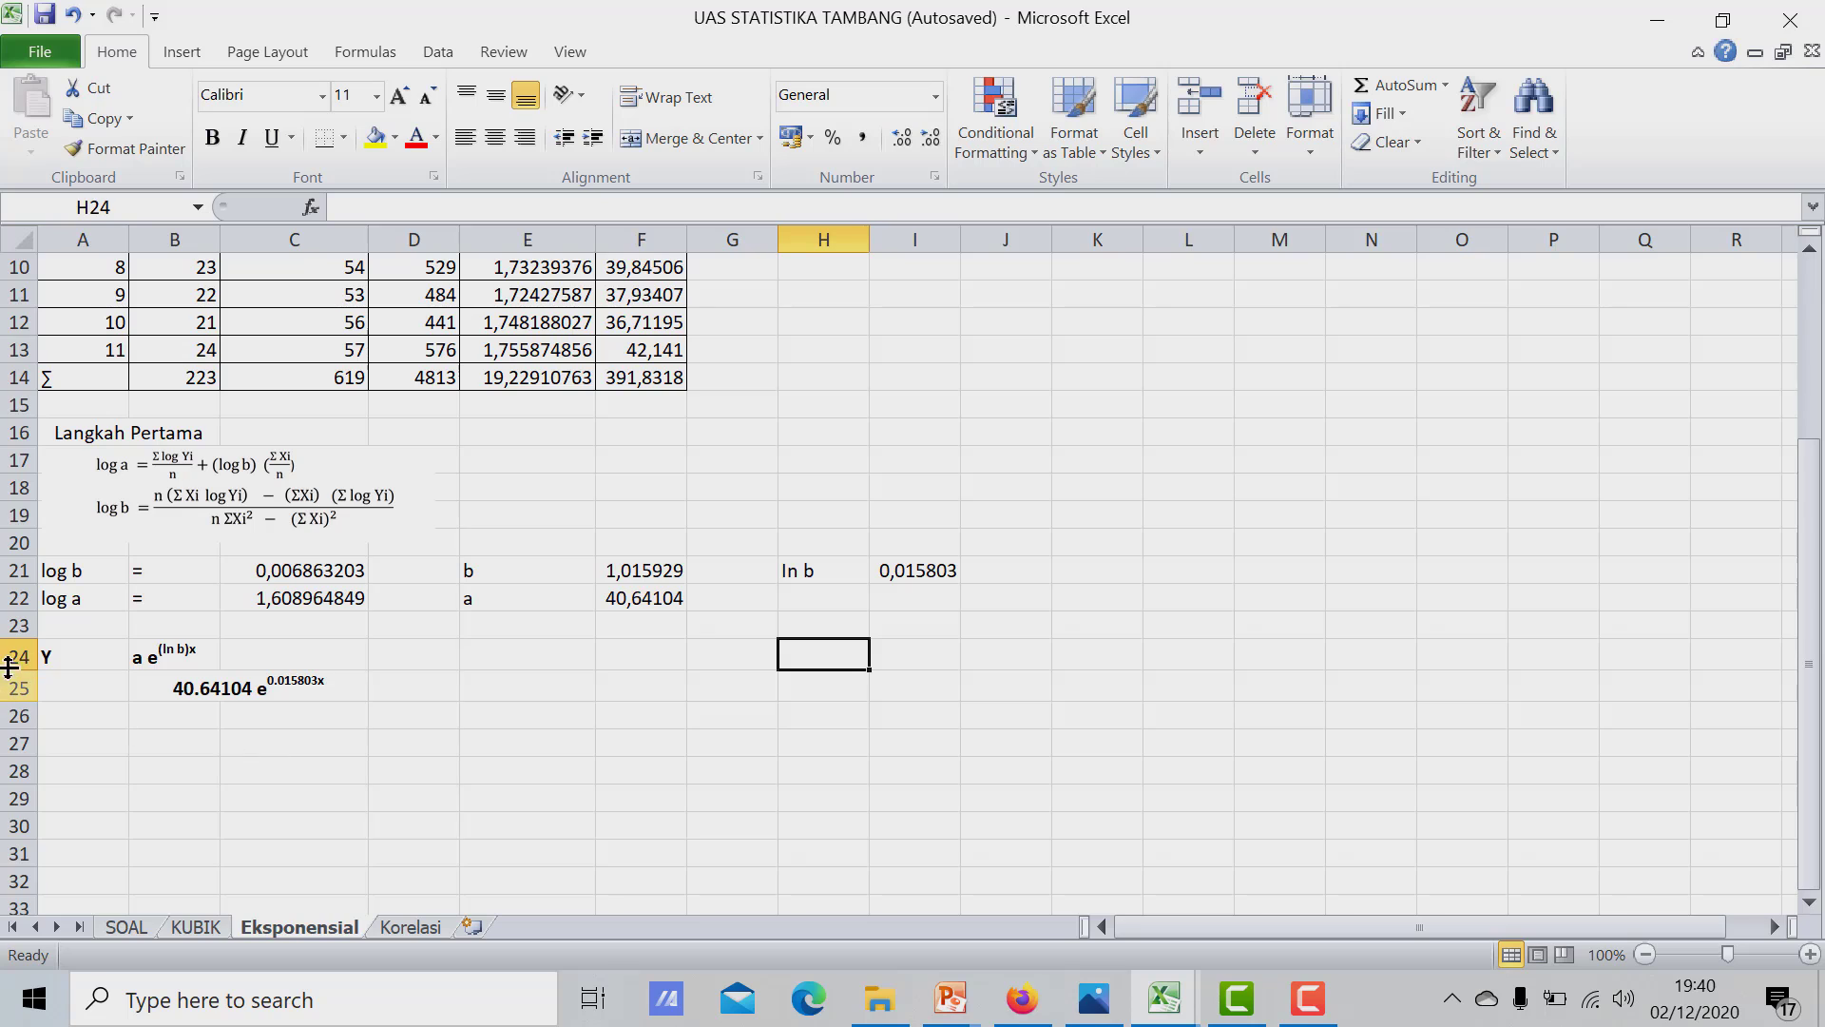
{"action": "left_click_drag", "start_coordinate": [47, 658], "coordinate": [189, 654]}
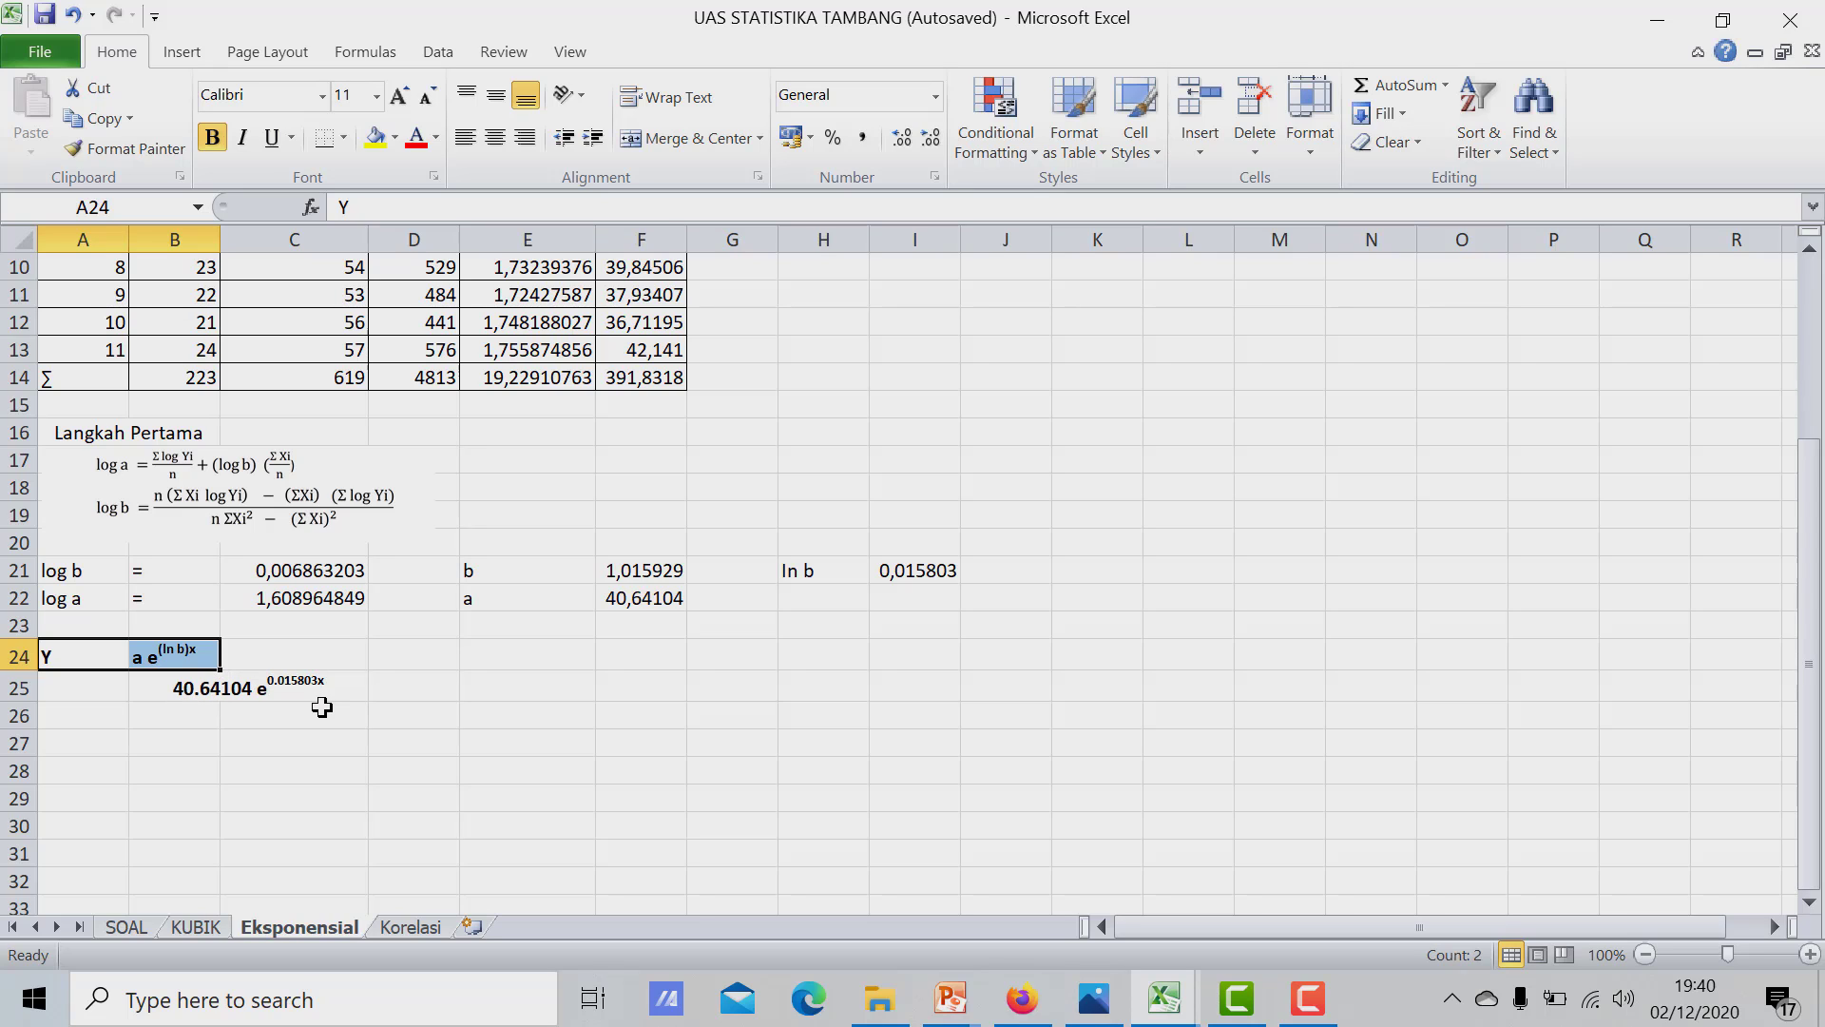
{"action": "left_click", "coordinate": [266, 737]}
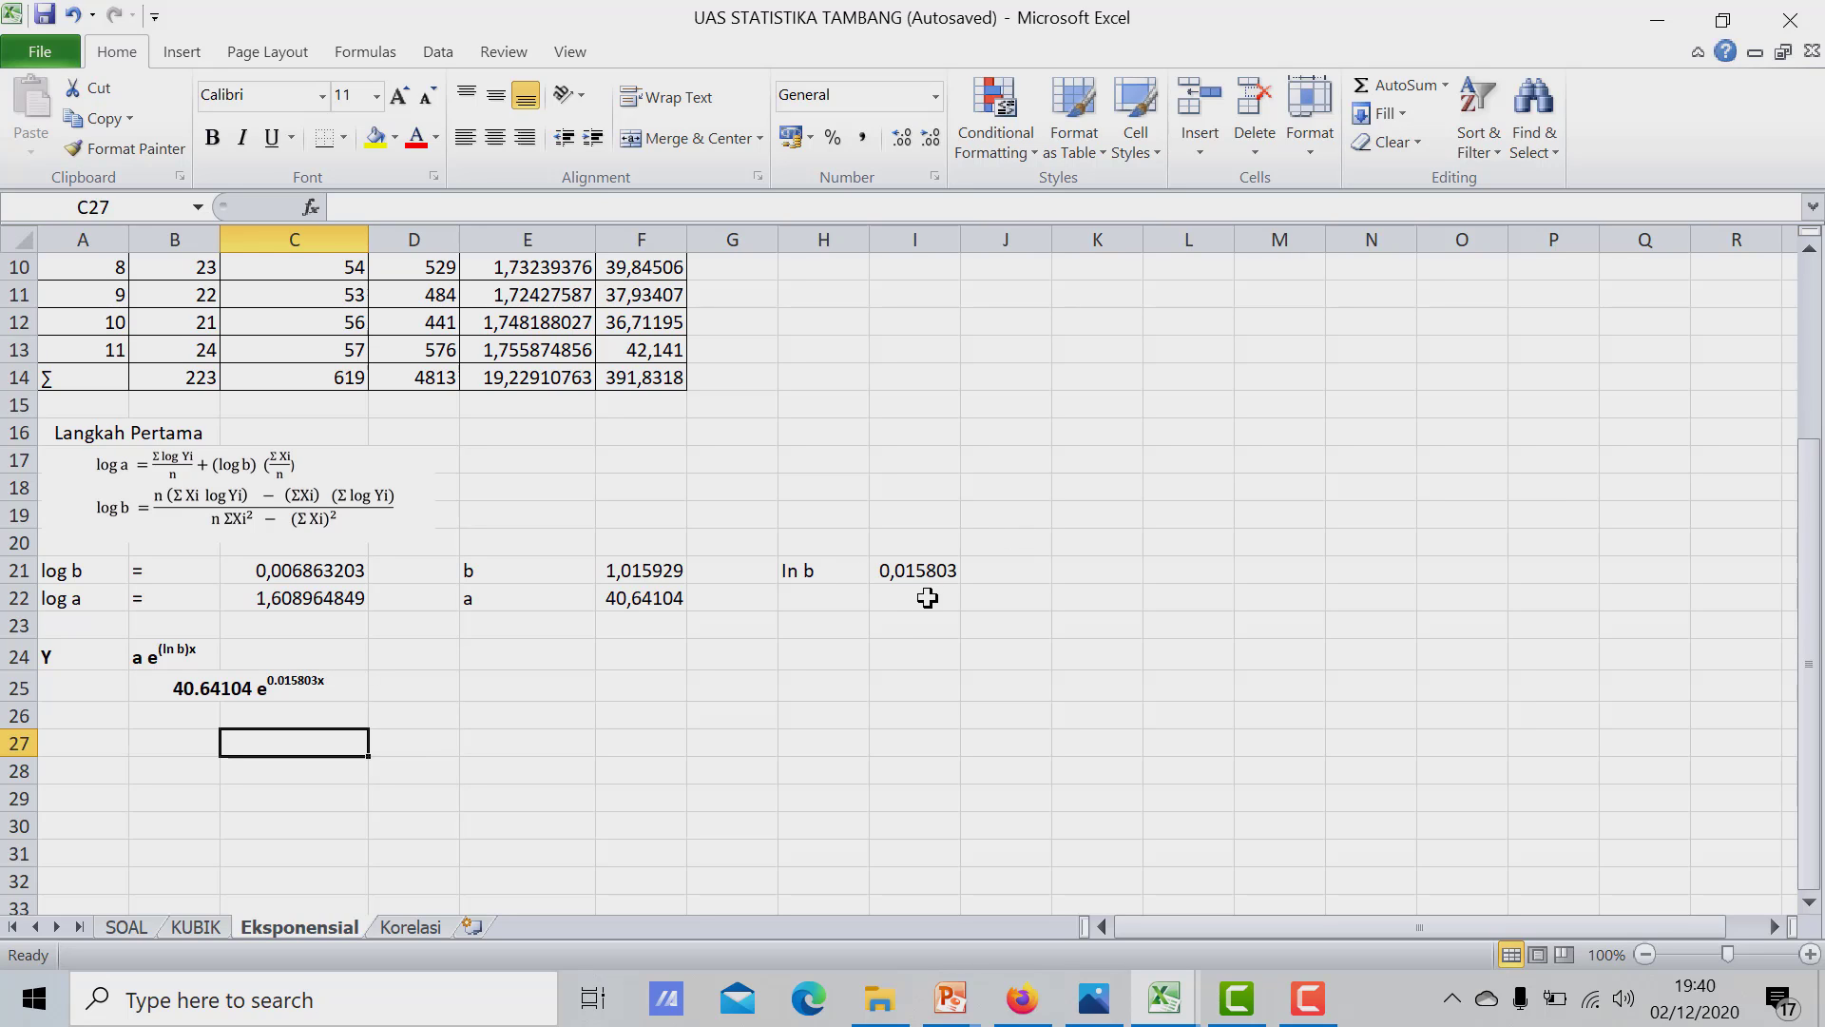
{"action": "left_click", "coordinate": [863, 651]}
Insert a markers-only scatter chart of the X and Y data in B3:C13
{"action": "scroll", "coordinate": [862, 645], "scroll_direction": "up", "scroll_amount": 3}
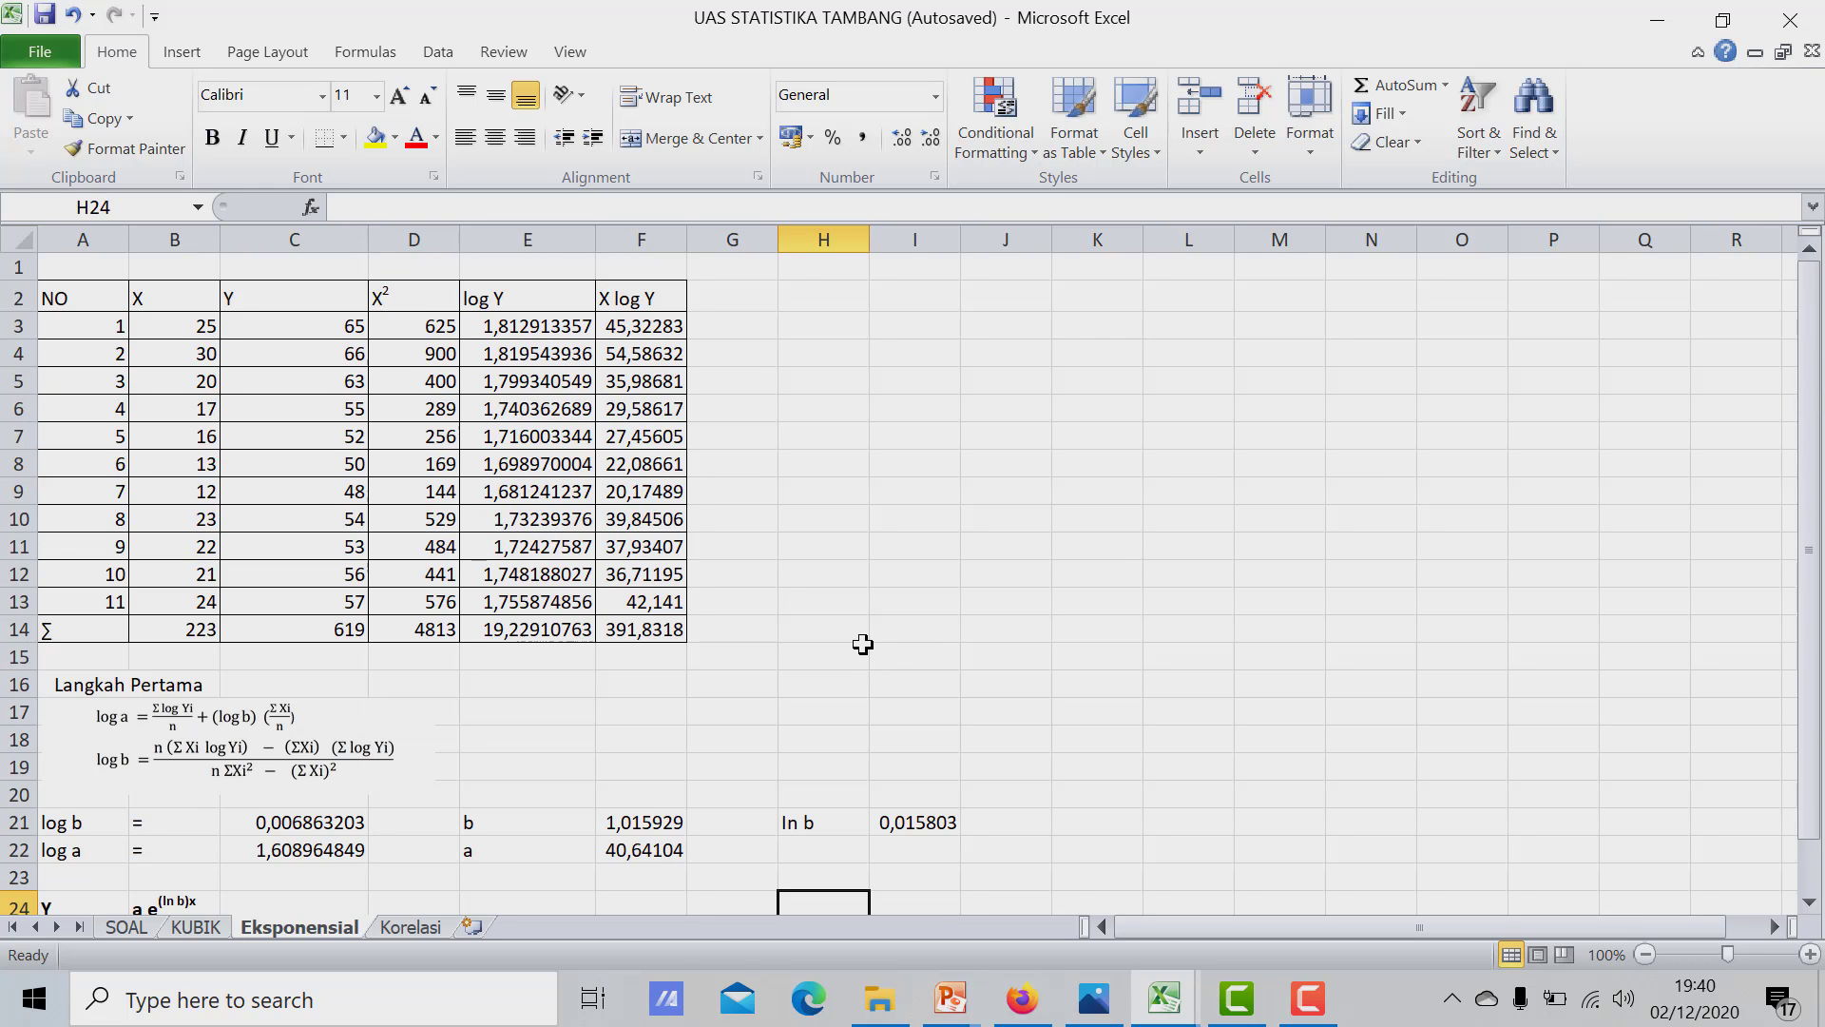
{"action": "scroll", "coordinate": [862, 645], "scroll_direction": "down", "scroll_amount": 3}
{"action": "scroll", "coordinate": [862, 644], "scroll_direction": "up", "scroll_amount": 3}
{"action": "scroll", "coordinate": [732, 485], "scroll_direction": "down", "scroll_amount": 2}
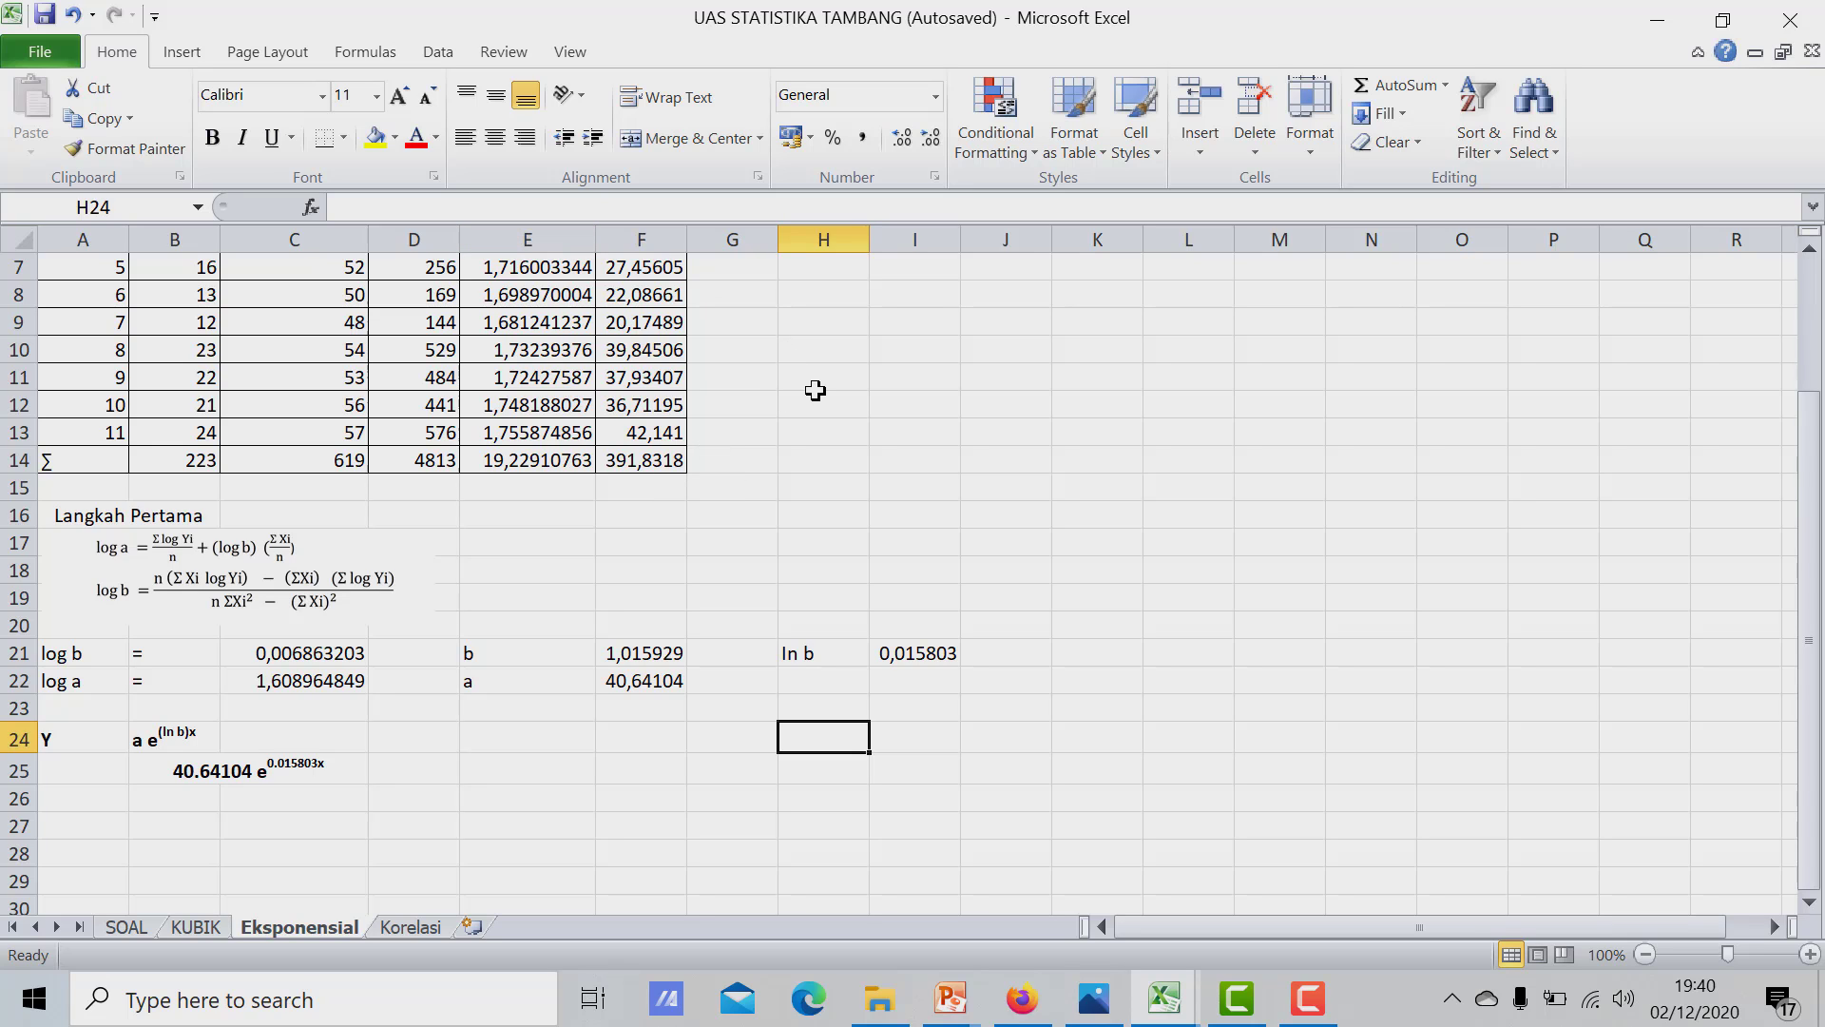
{"action": "scroll", "coordinate": [815, 408], "scroll_direction": "up", "scroll_amount": 2}
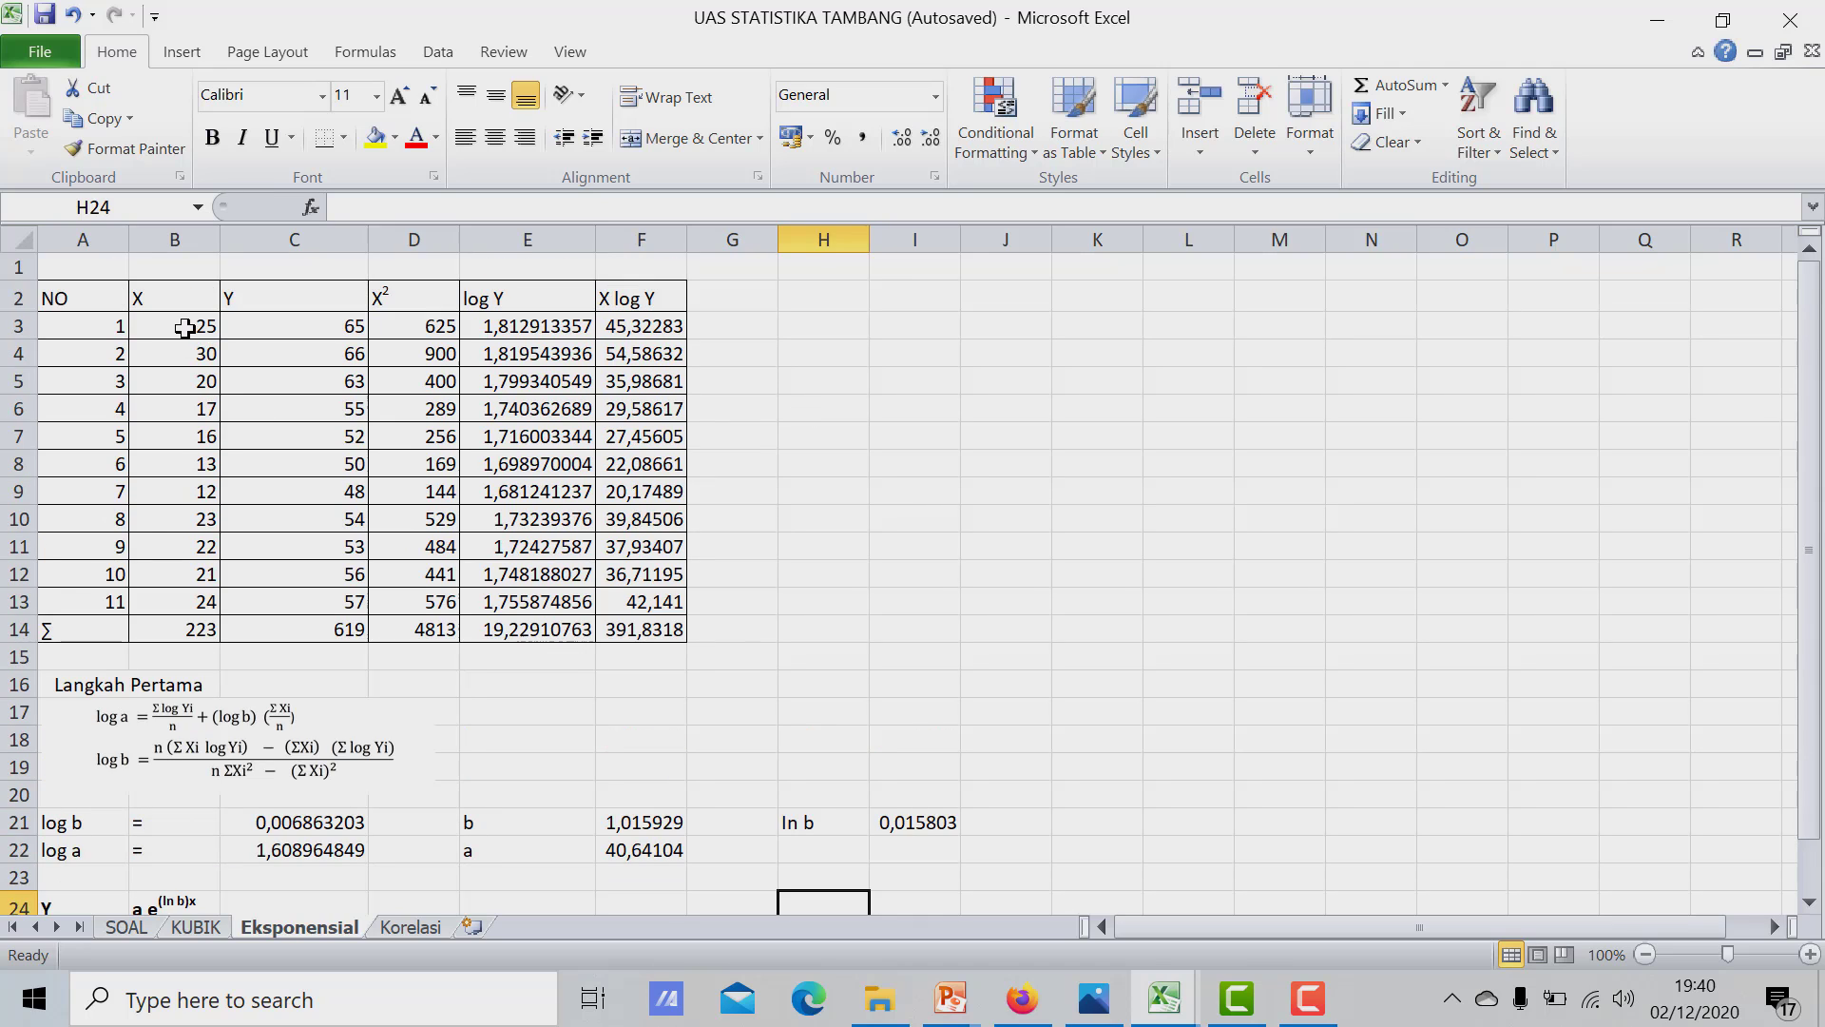
{"action": "left_click_drag", "start_coordinate": [184, 328], "coordinate": [276, 602]}
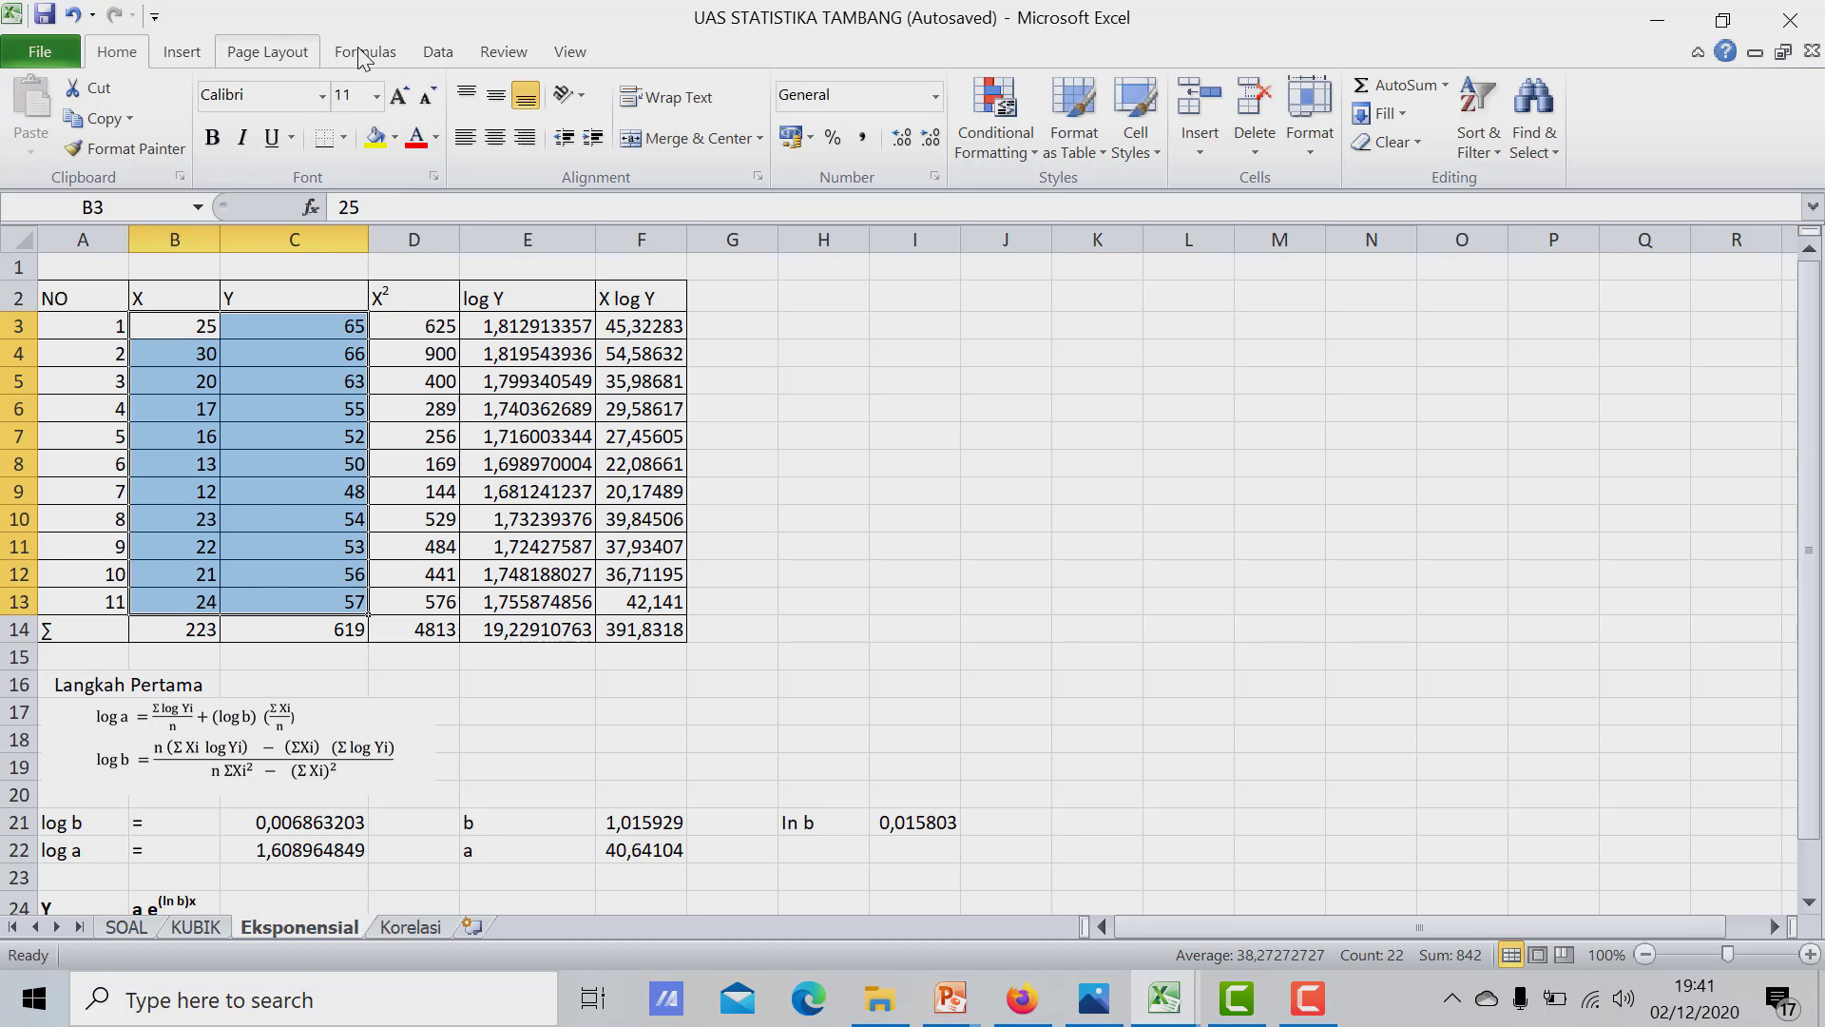
{"action": "left_click", "coordinate": [205, 54]}
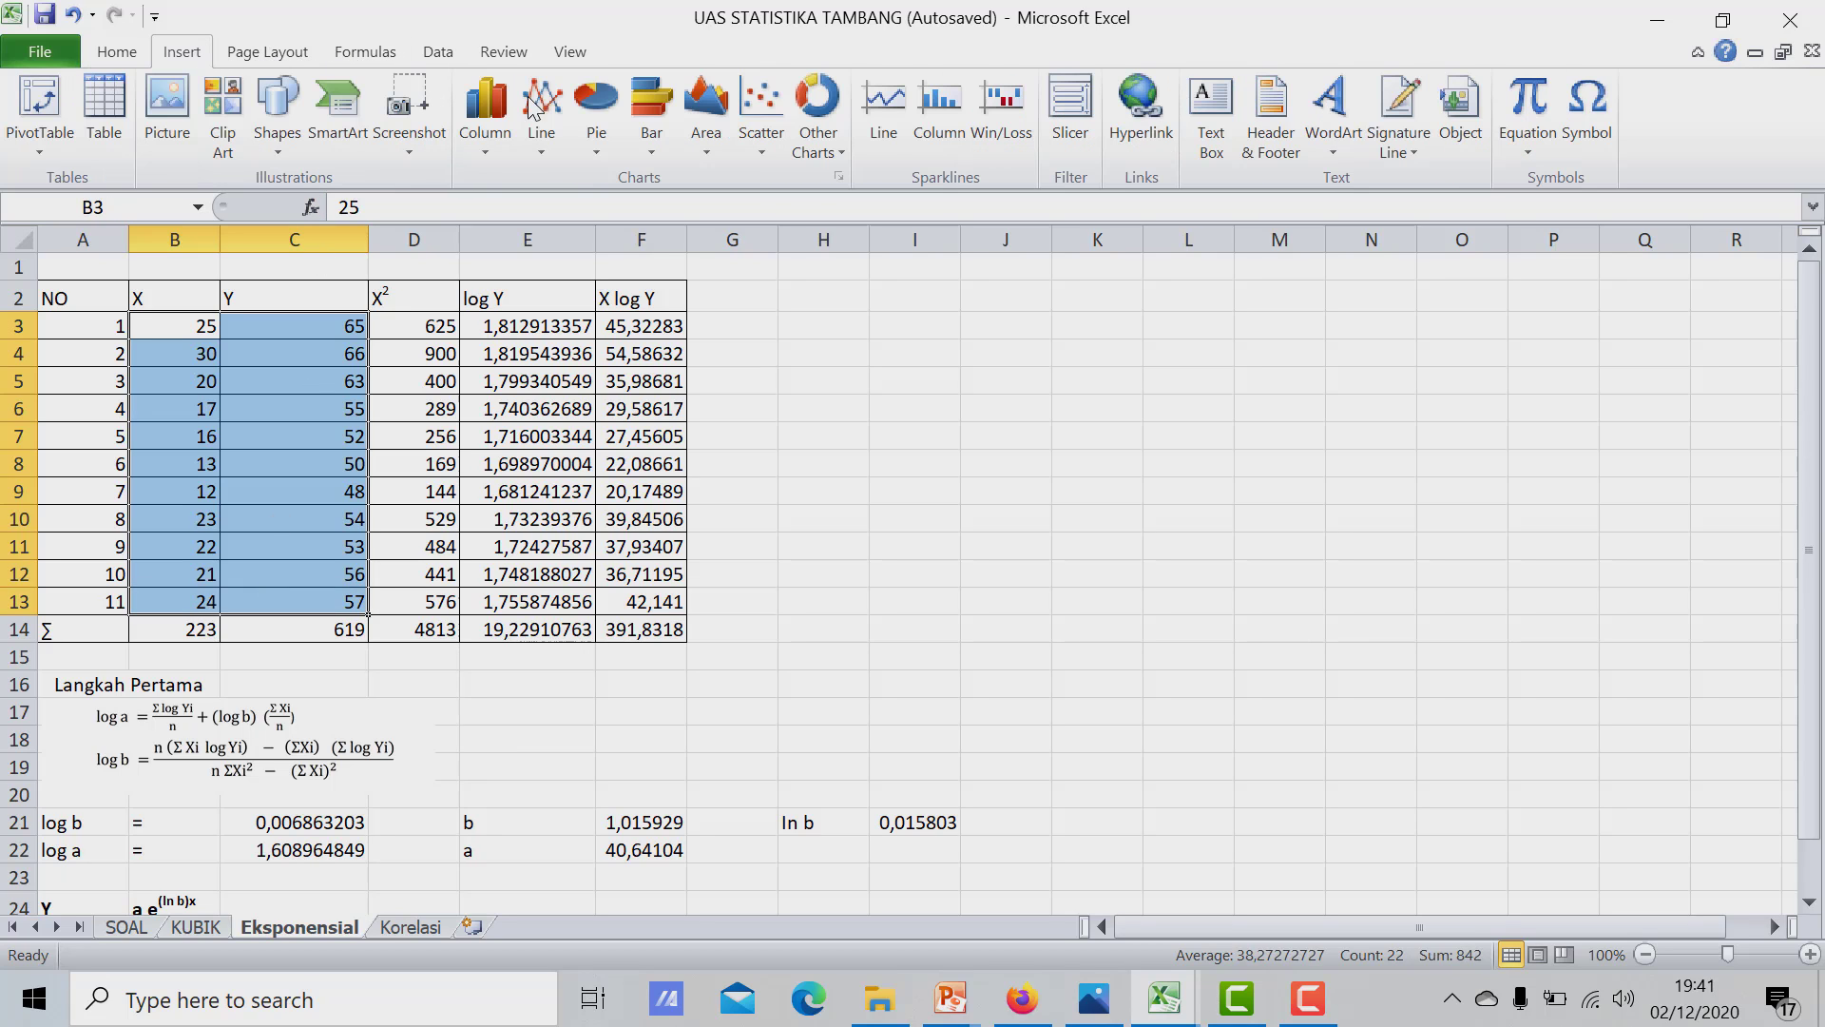
{"action": "left_click", "coordinate": [756, 150]}
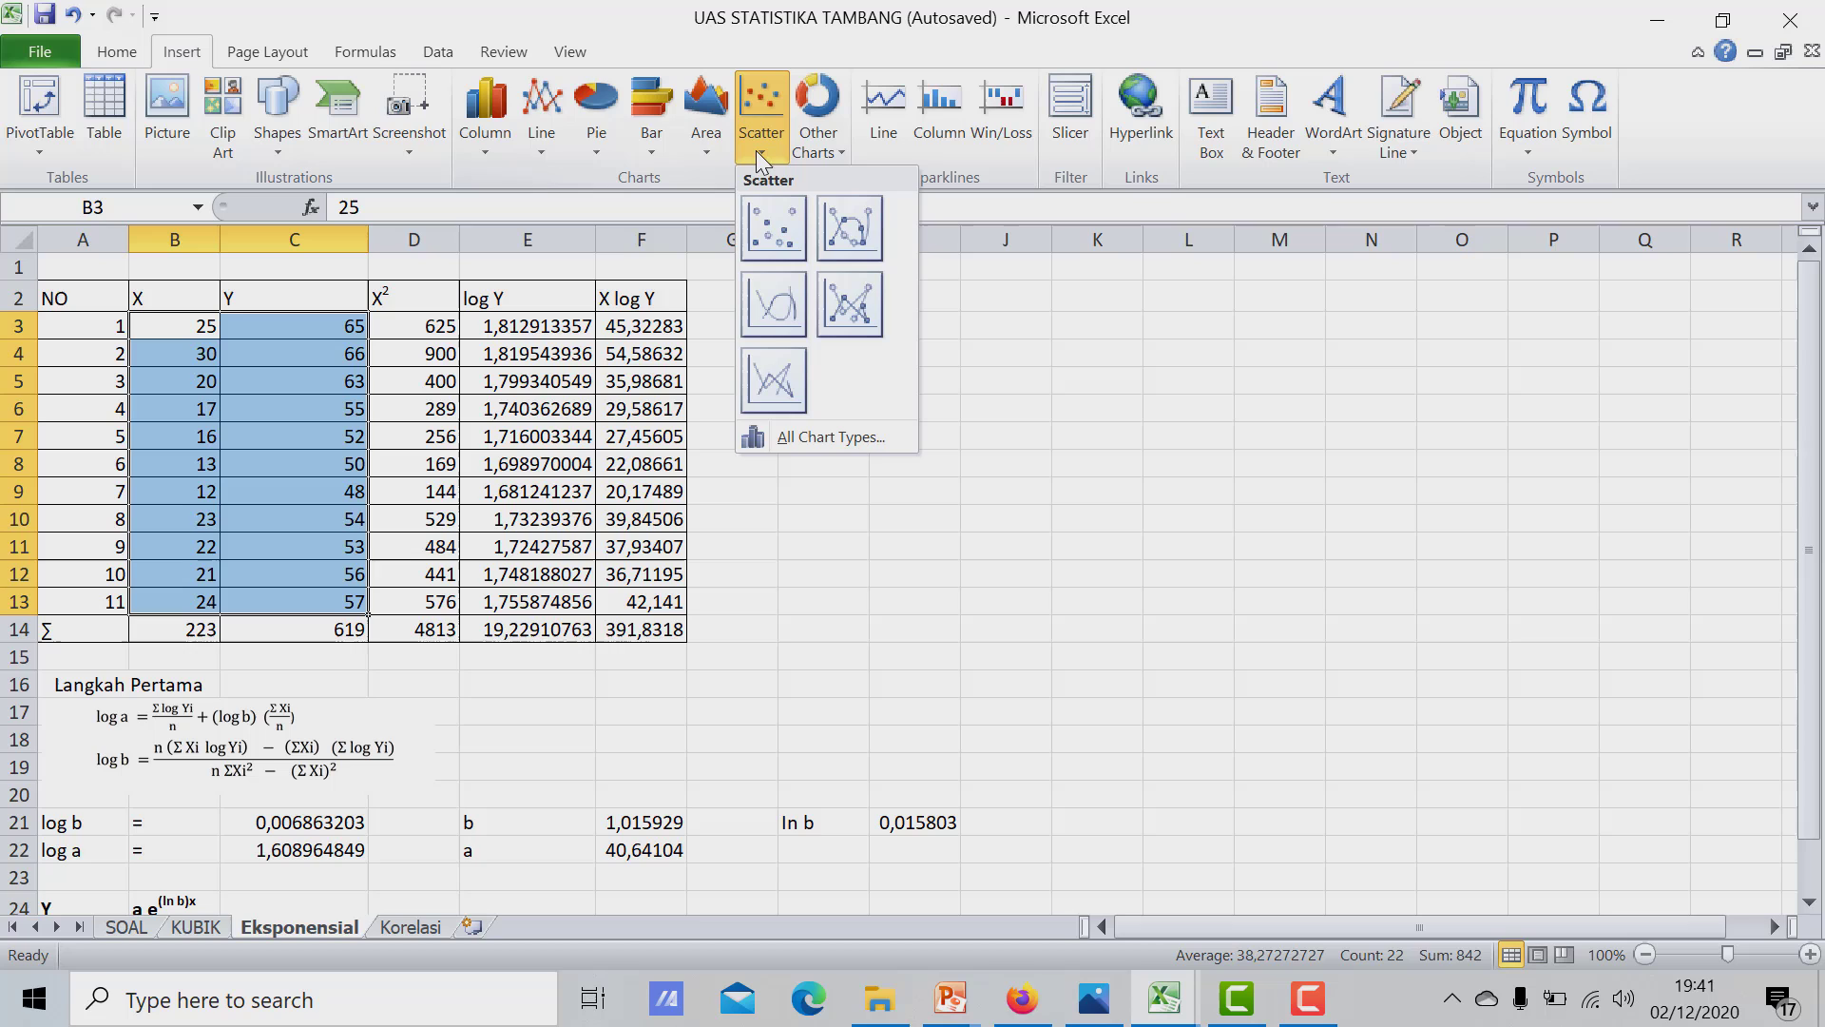
{"action": "left_click", "coordinate": [774, 240]}
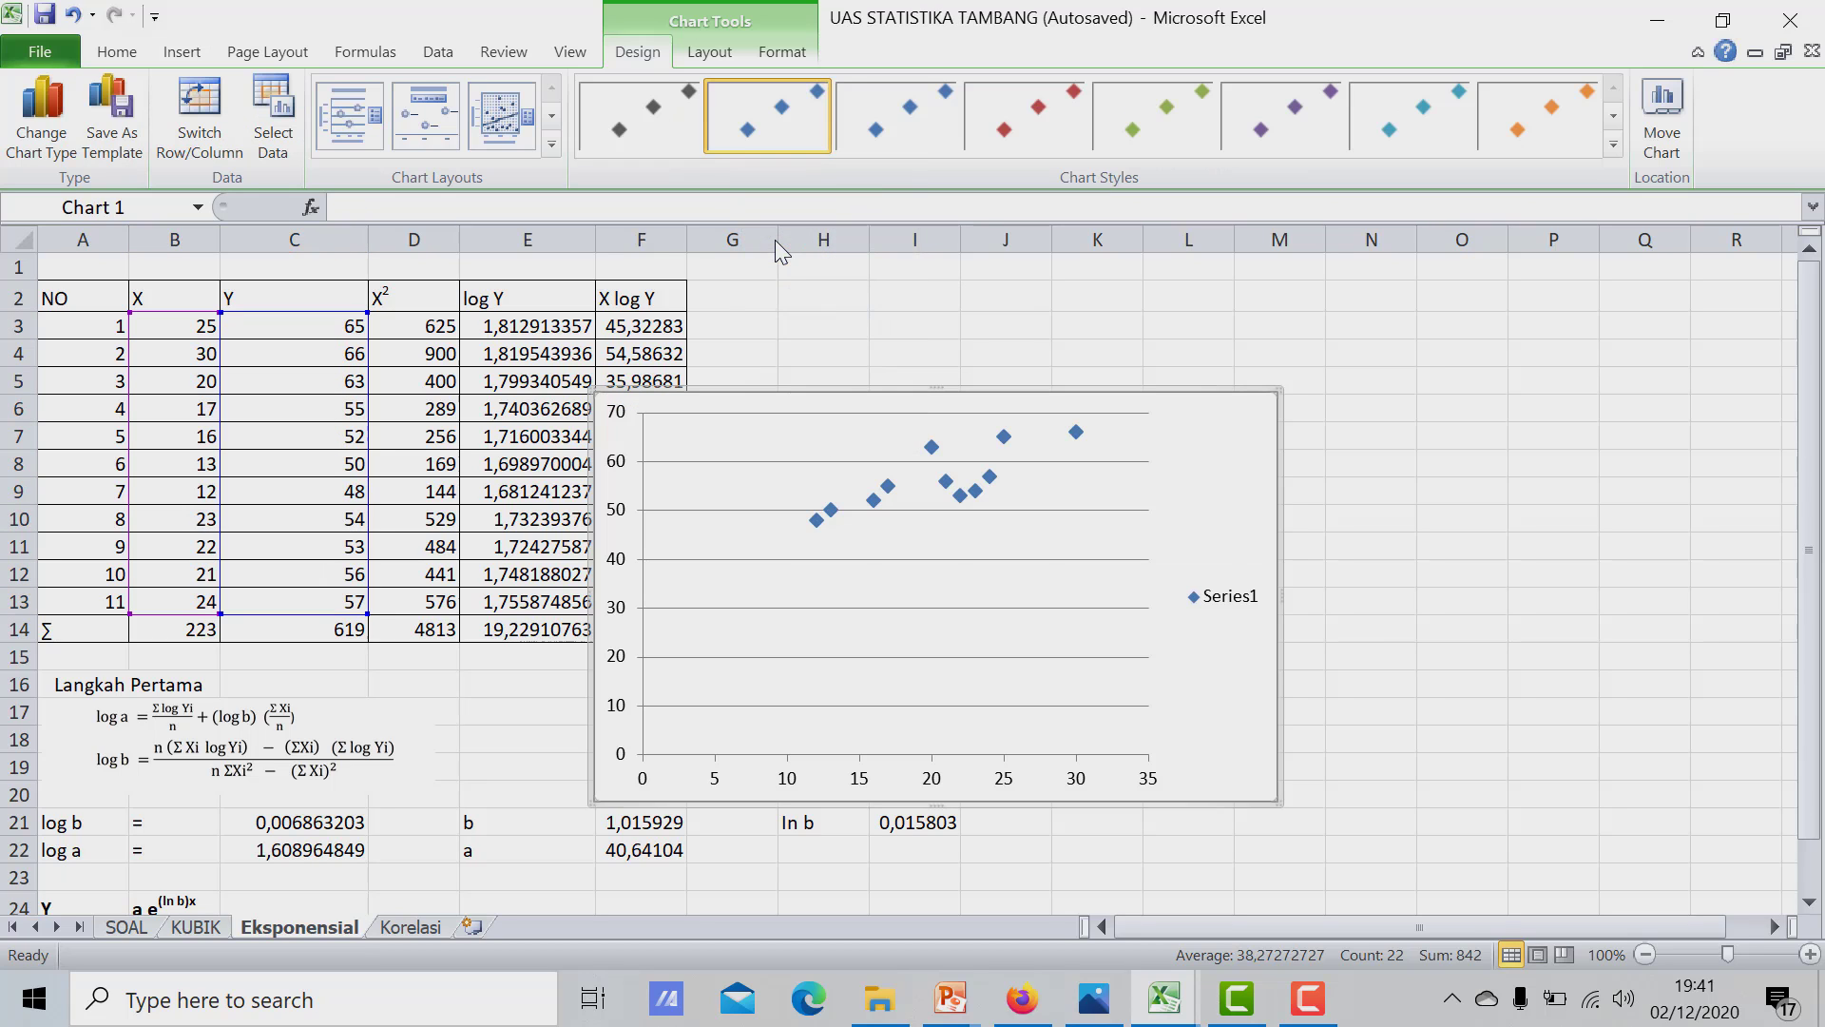
Add an exponential trendline to the data series in the scatter chart
{"action": "left_click", "coordinate": [888, 487]}
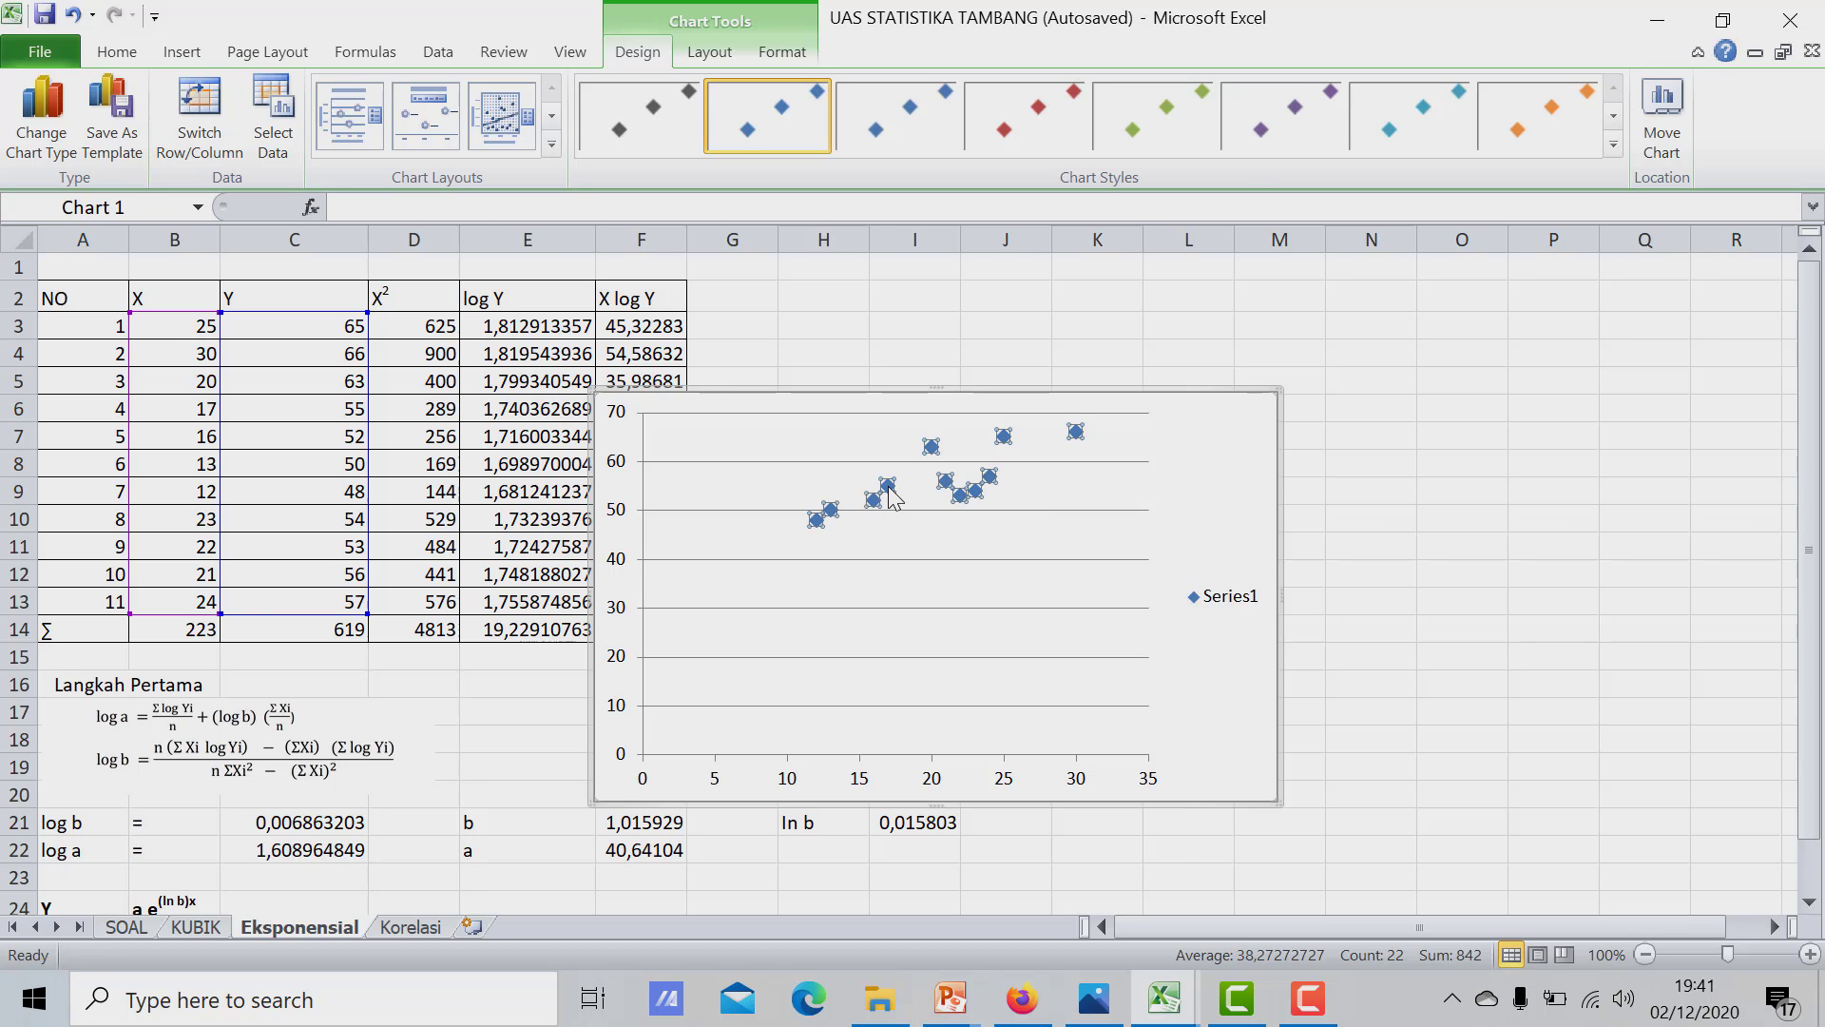
{"action": "double_click", "coordinate": [887, 486]}
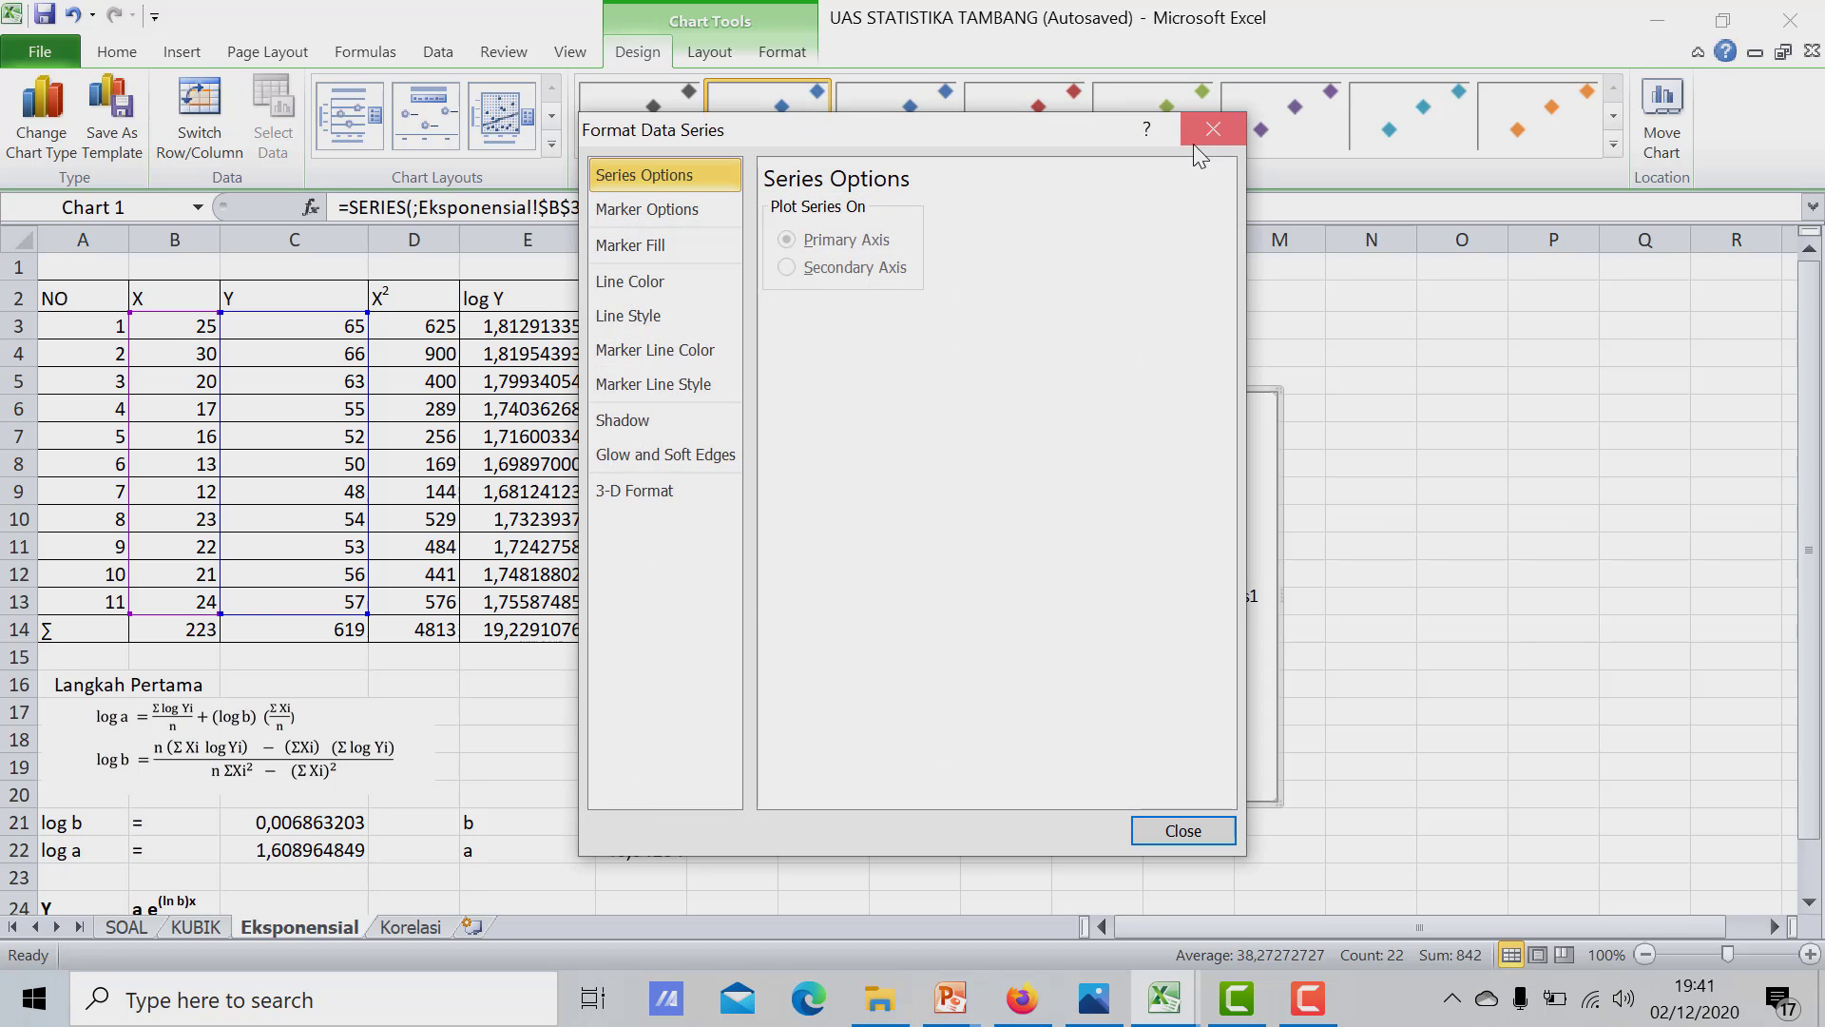
{"action": "left_click", "coordinate": [1196, 138]}
{"action": "right_click", "coordinate": [892, 485]}
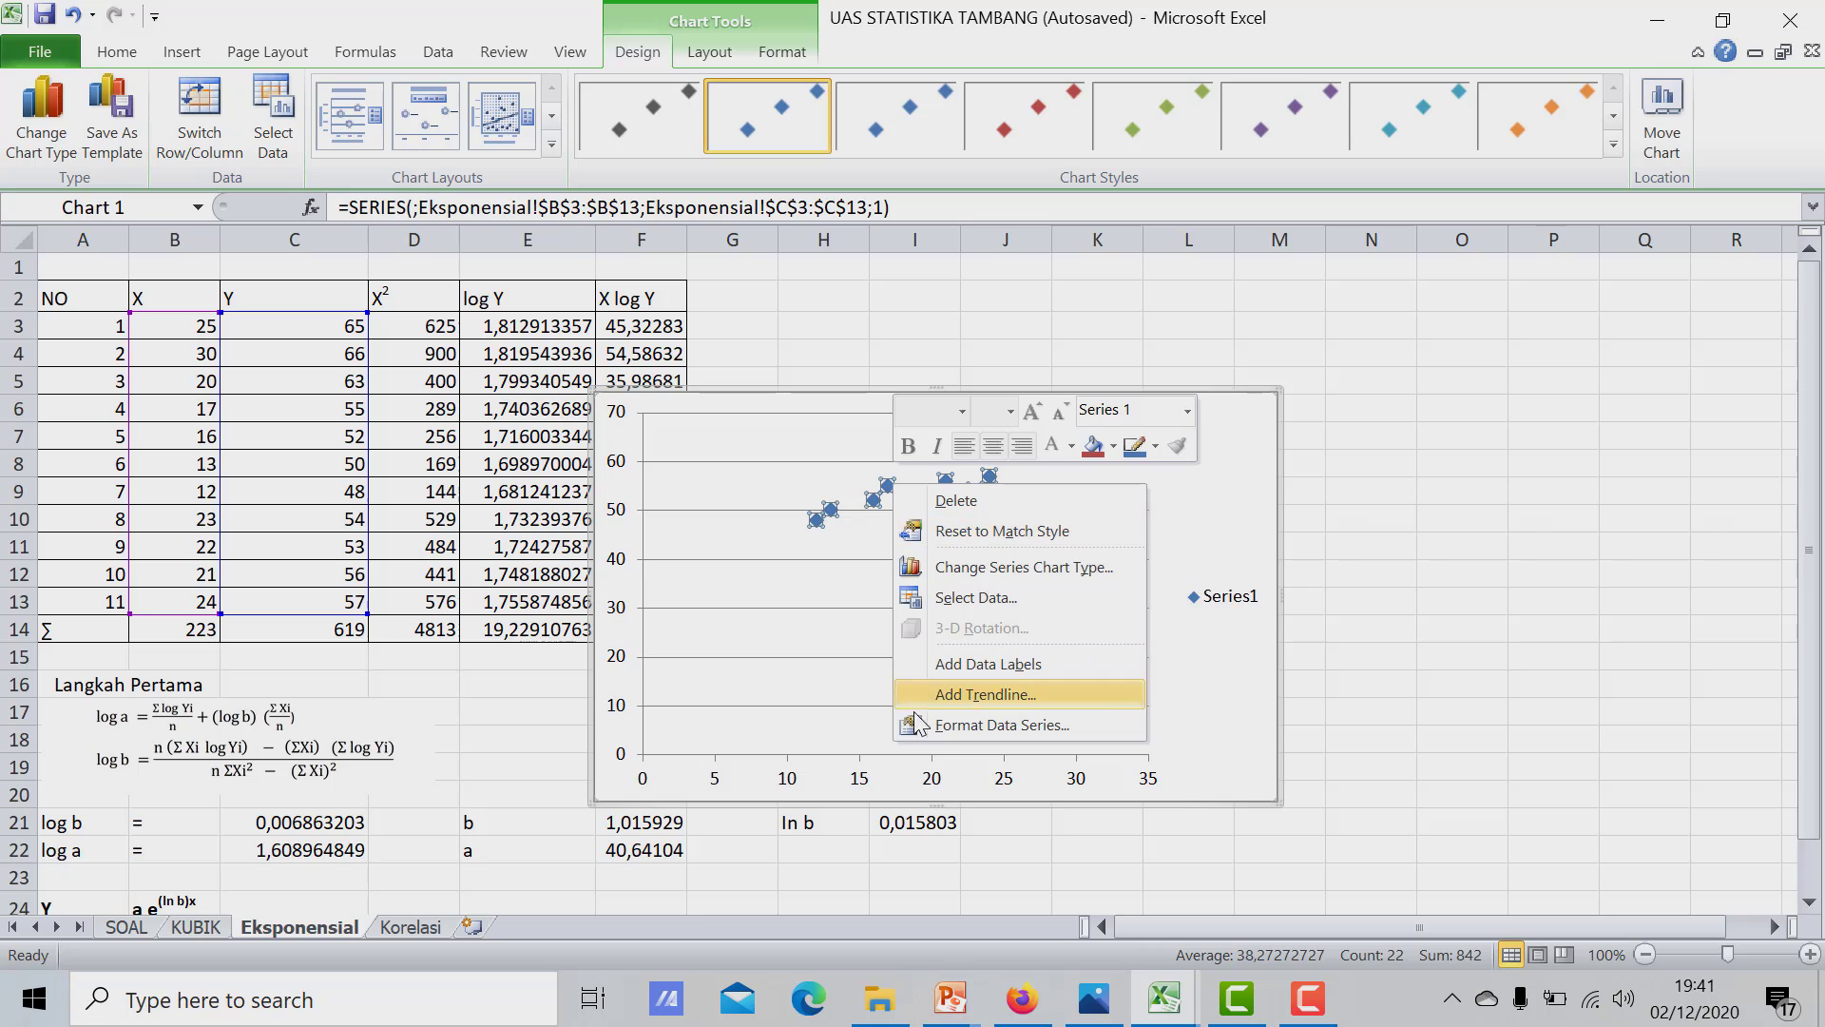
{"action": "left_click", "coordinate": [956, 692]}
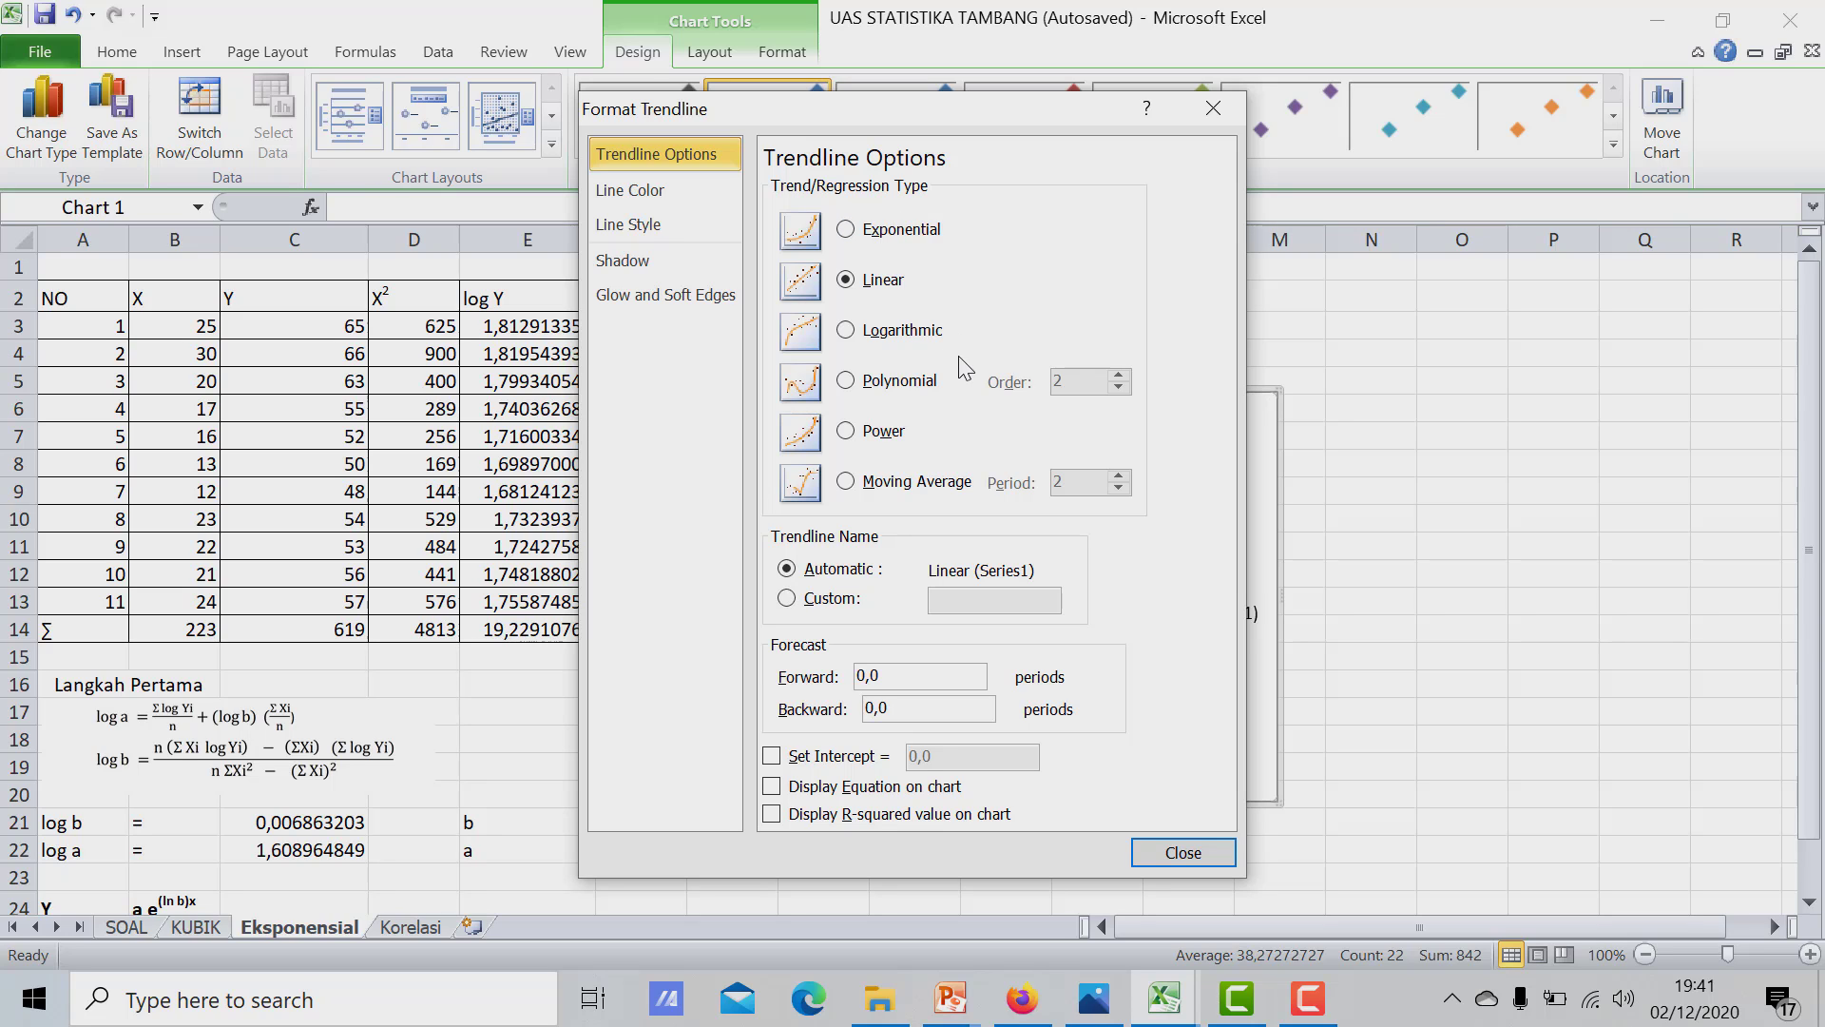
{"action": "left_click", "coordinate": [901, 234]}
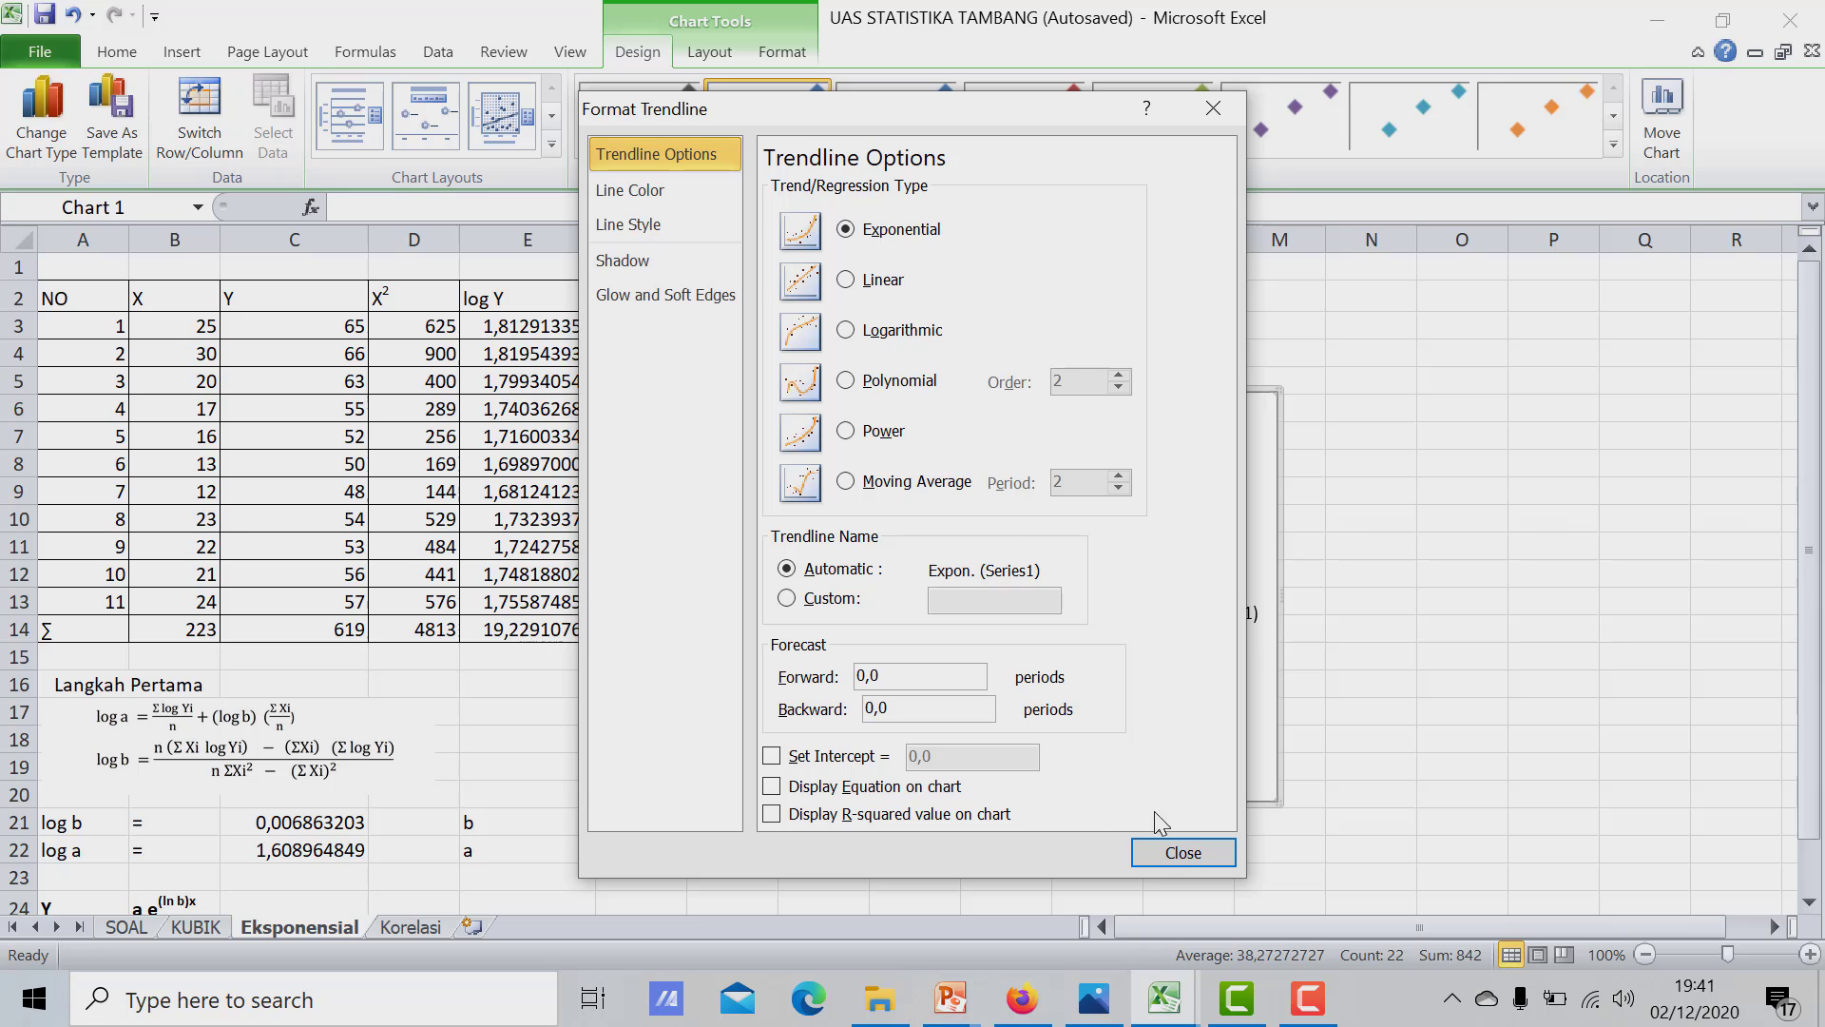
{"action": "left_click", "coordinate": [1167, 858]}
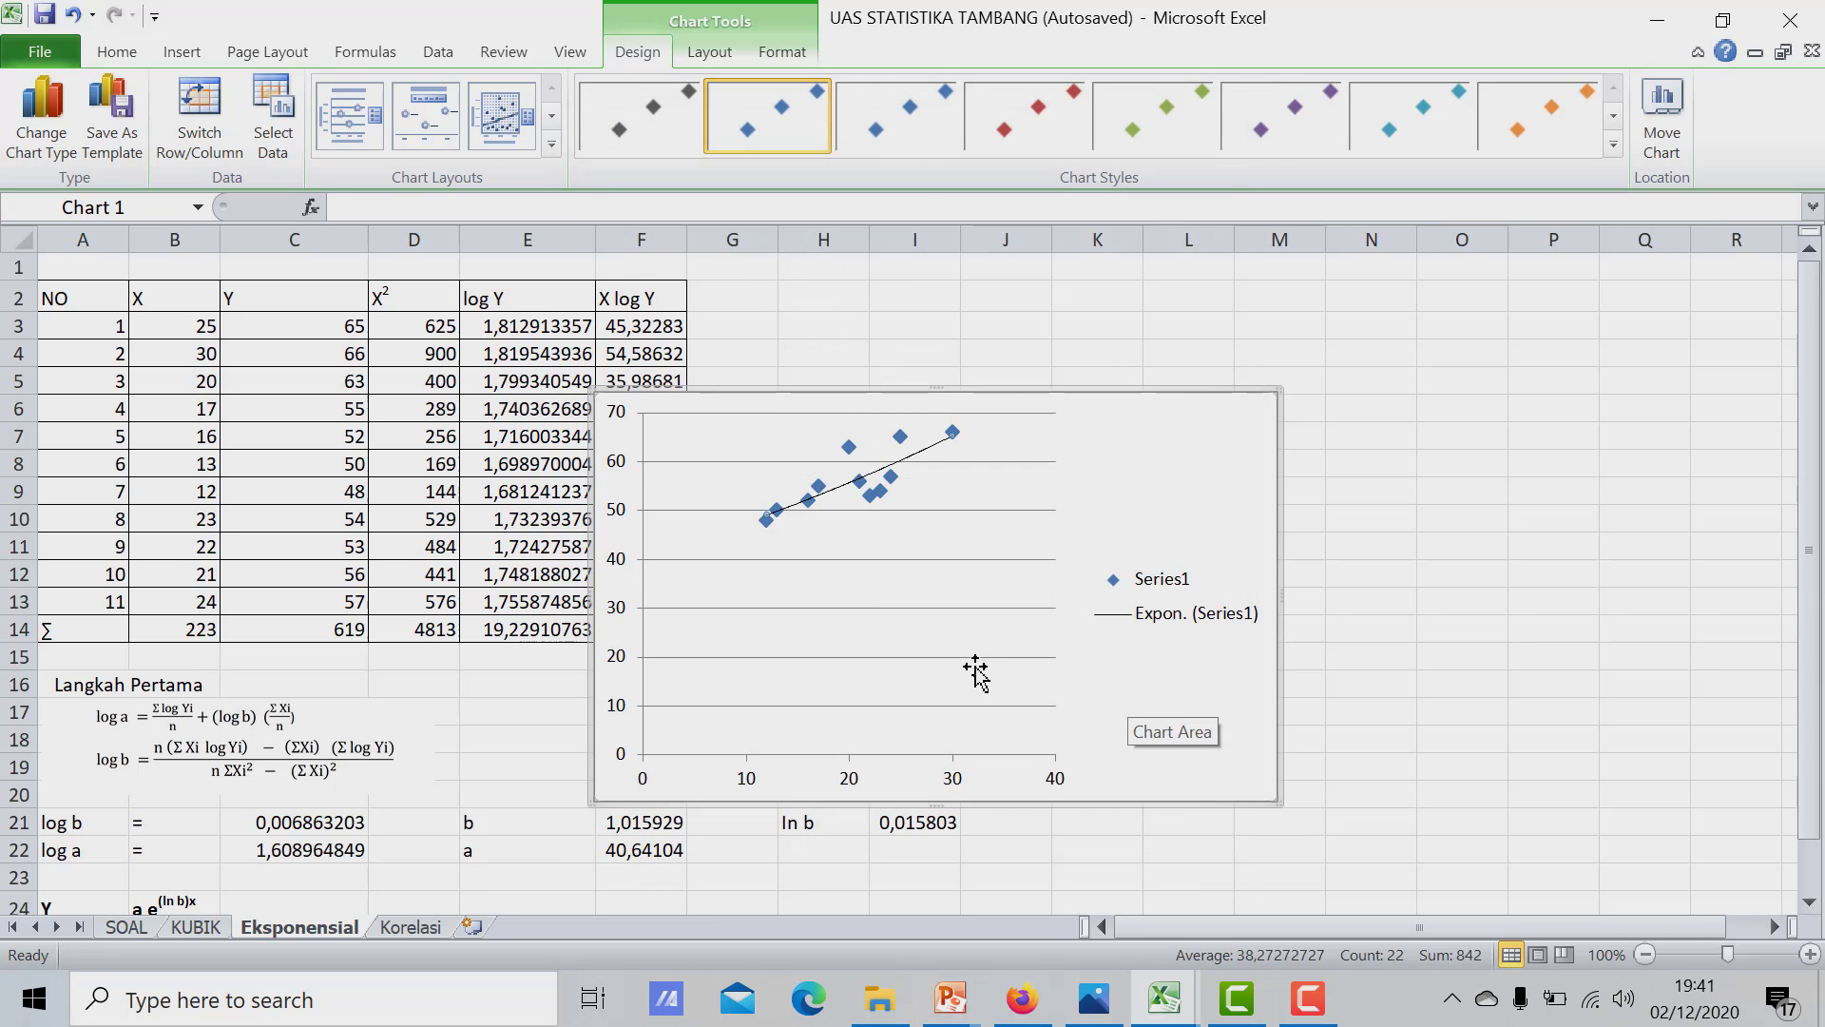
Add another exponential trendline to the series with its equation displayed on the chart
{"action": "right_click", "coordinate": [873, 496]}
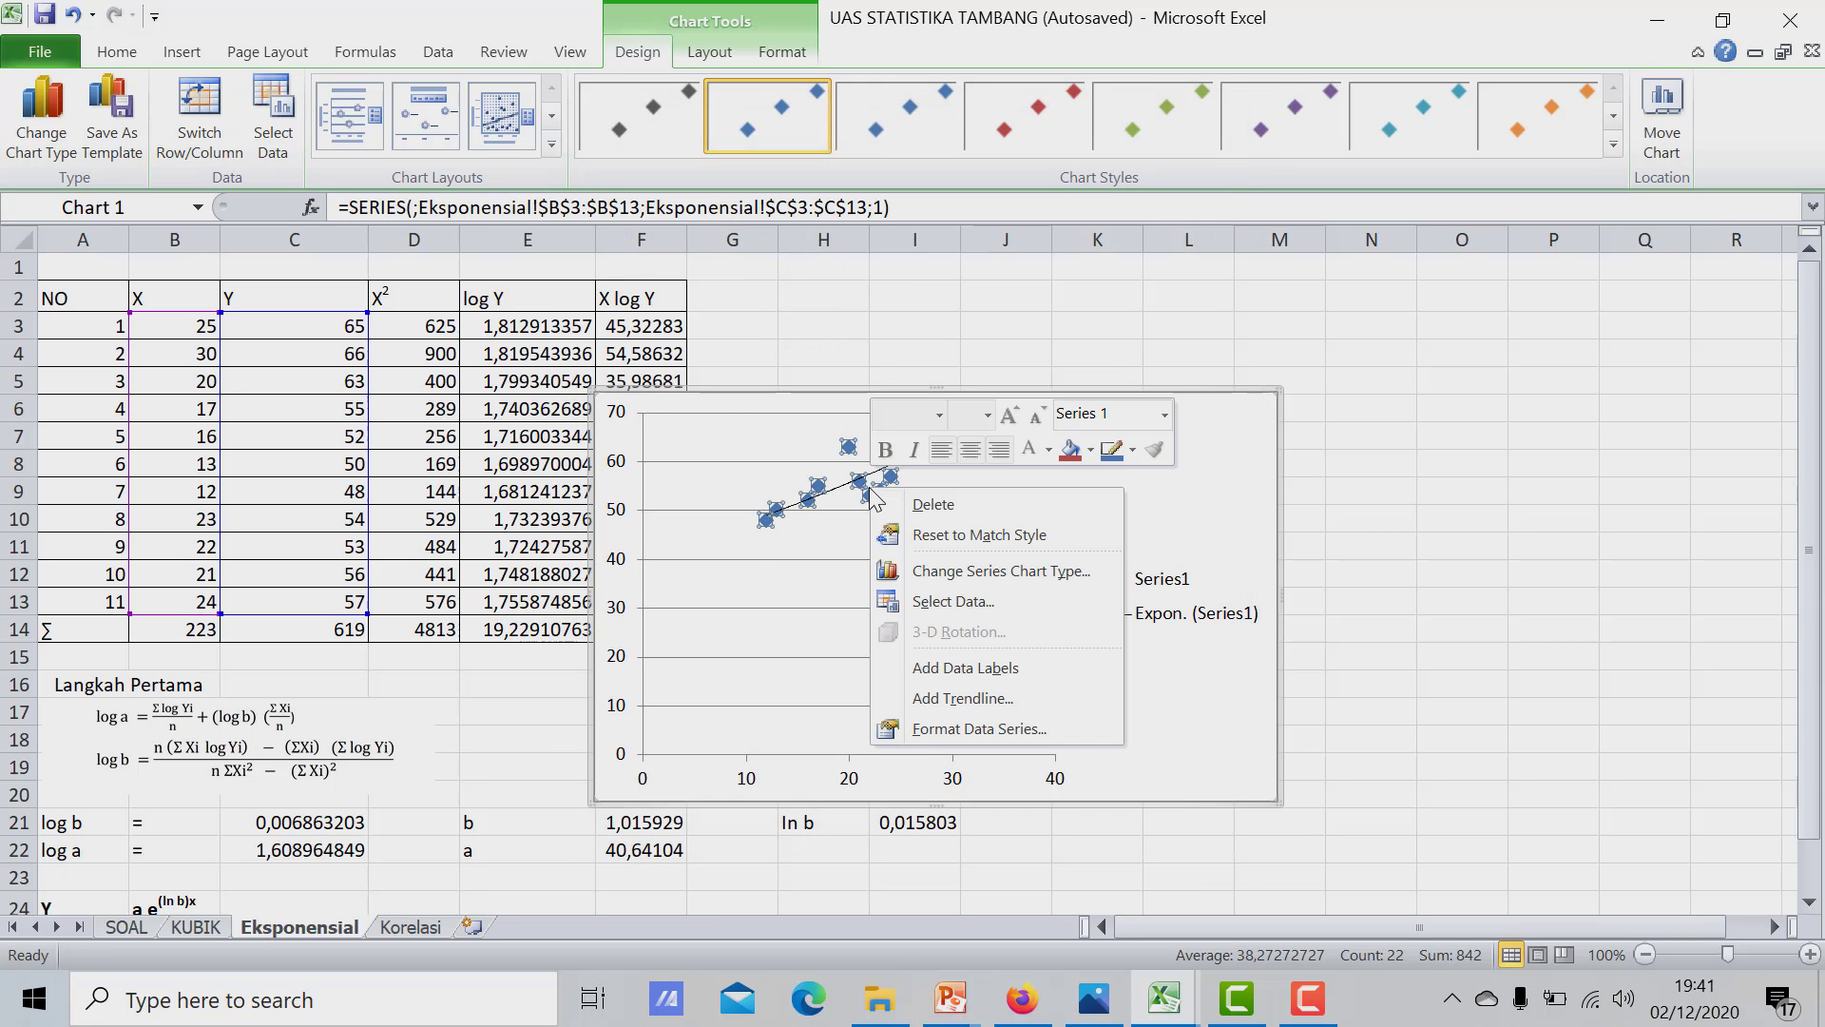
{"action": "left_click", "coordinate": [889, 700]}
{"action": "left_click", "coordinate": [901, 231]}
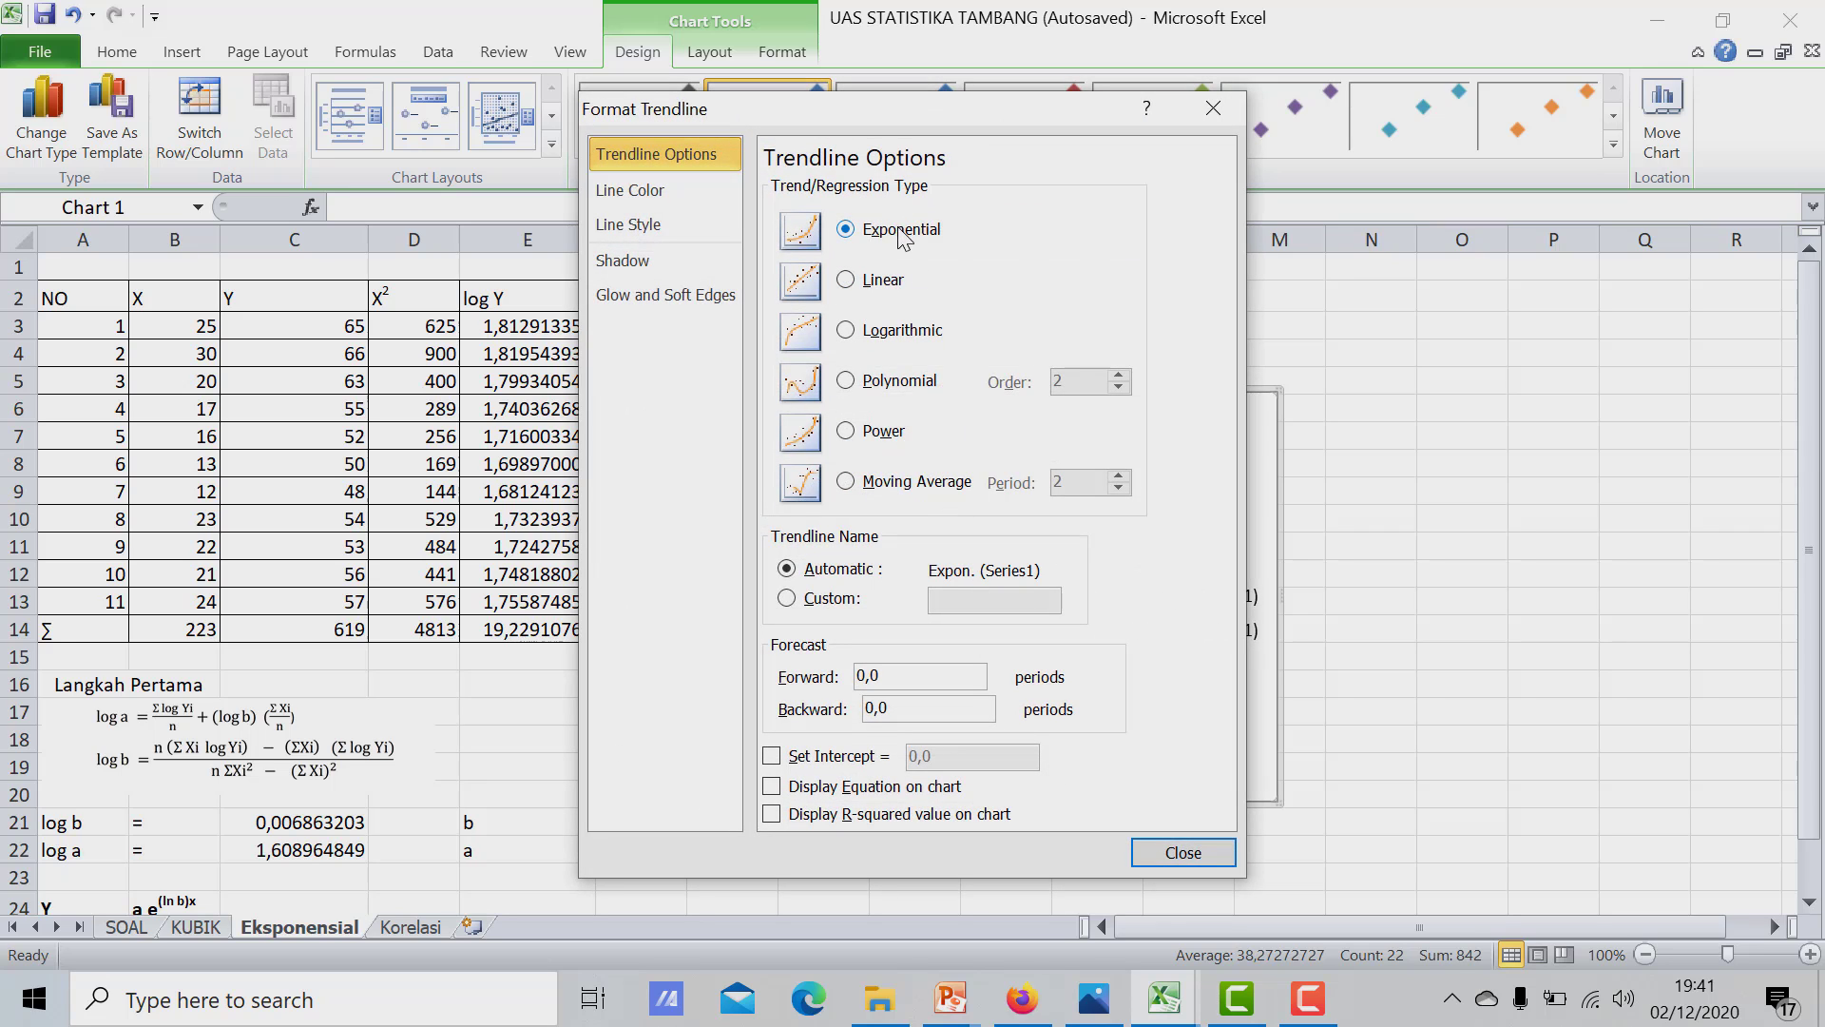
{"action": "left_click", "coordinate": [849, 789]}
{"action": "left_click", "coordinate": [1169, 842]}
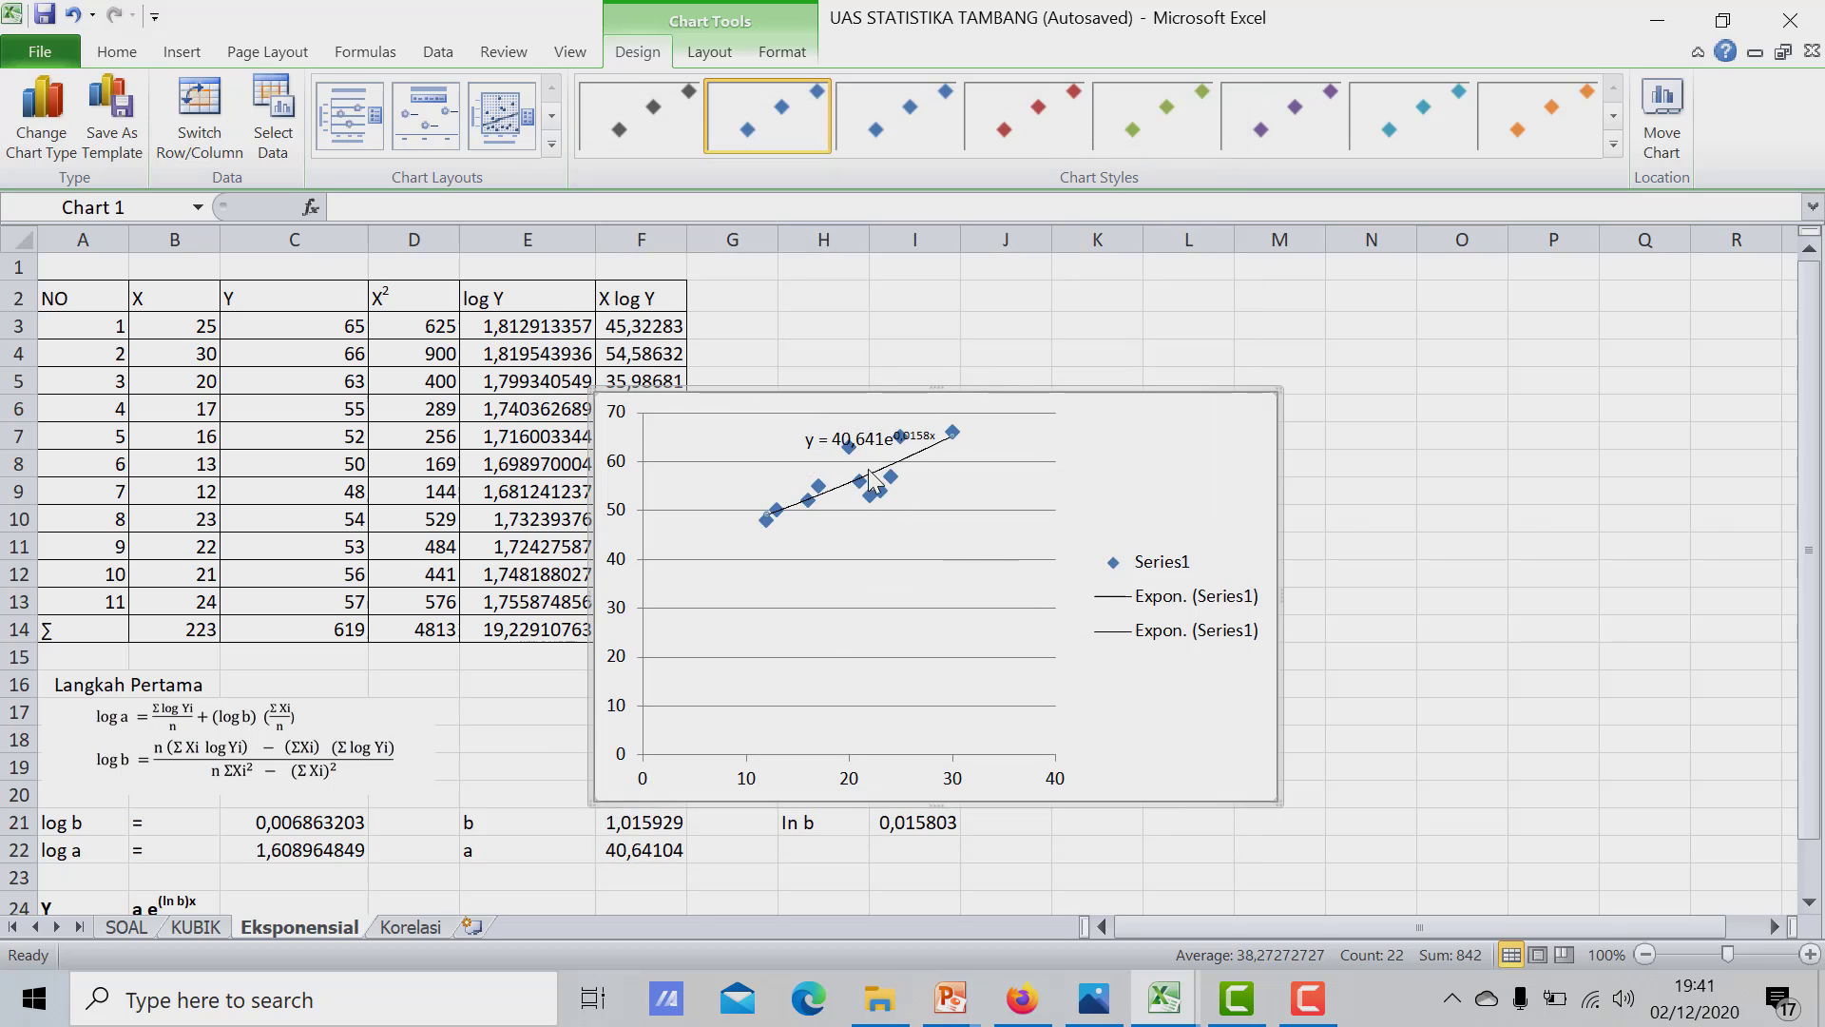
Move the trendline equation label off the data points to the plot's empty lower right corner
{"action": "left_click", "coordinate": [839, 447]}
{"action": "left_click_drag", "start_coordinate": [839, 447], "coordinate": [1079, 740]}
{"action": "scroll", "coordinate": [1148, 745], "scroll_direction": "down", "scroll_amount": 1}
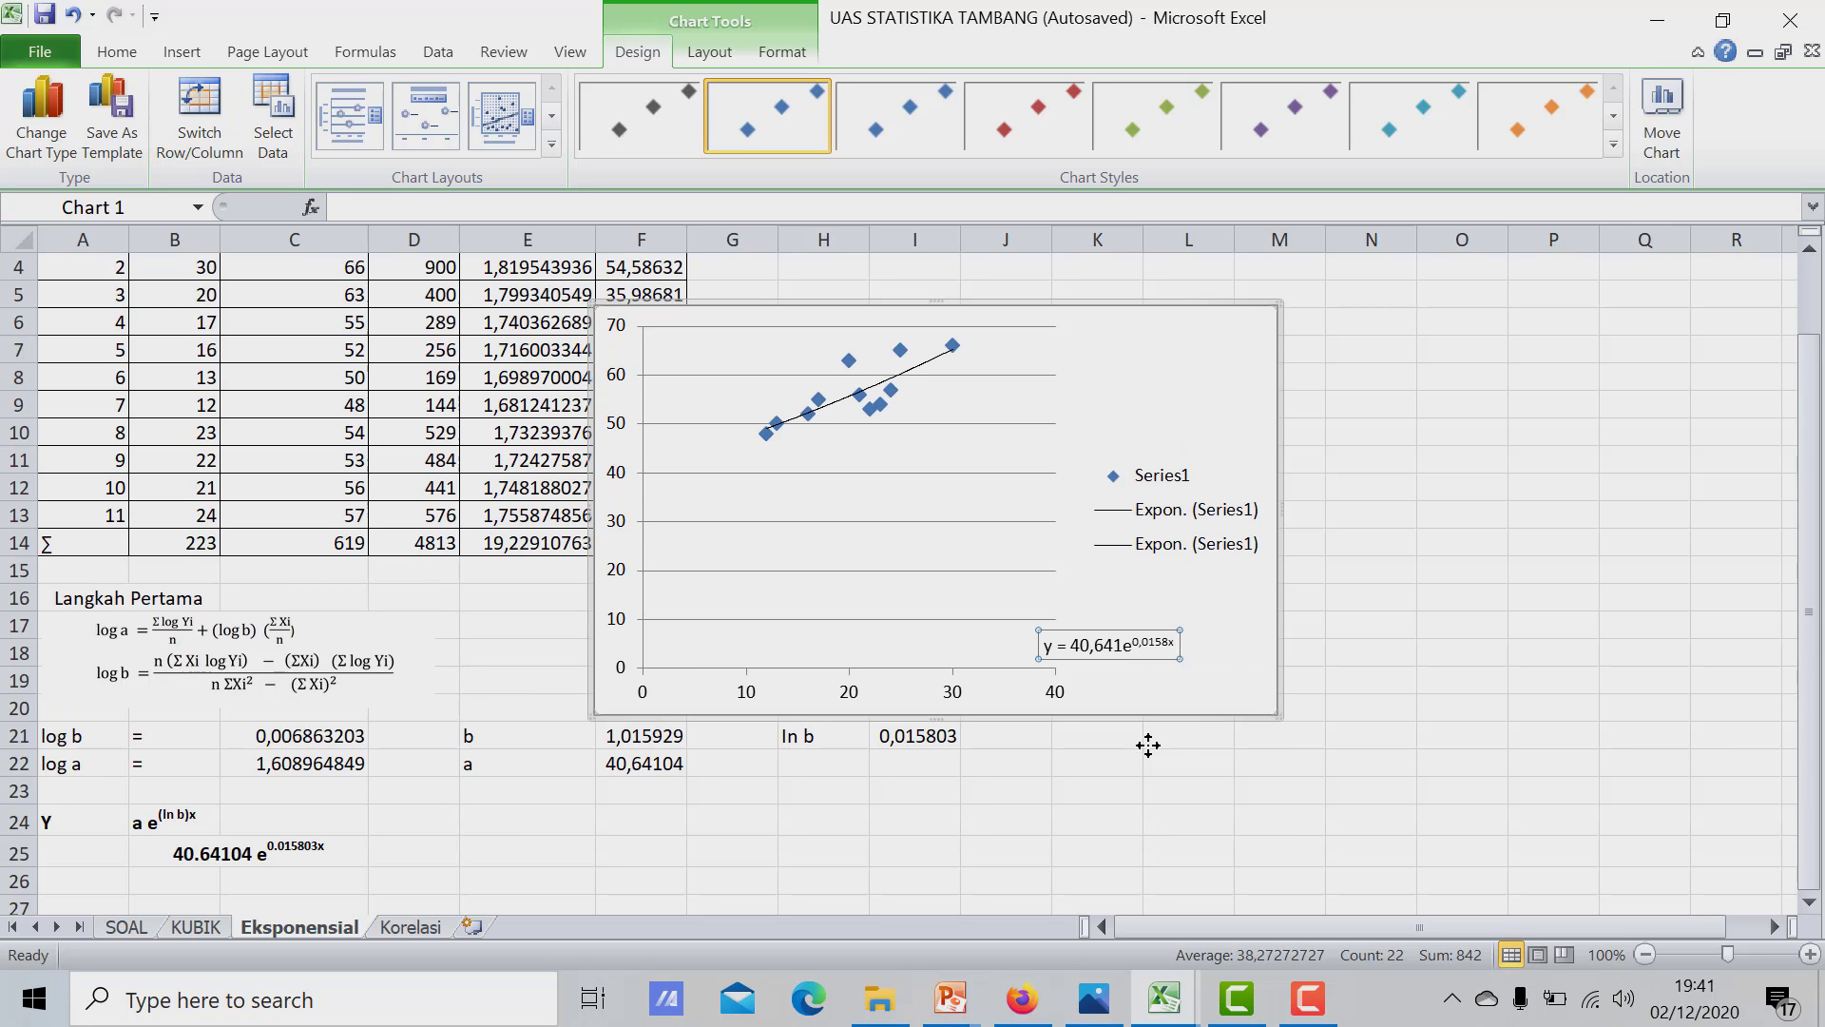
Move the scatter chart down beside the calculated exponential equation so it covers none of the results, comparing both equations
{"action": "left_click_drag", "start_coordinate": [1100, 407], "coordinate": [1100, 604]}
{"action": "scroll", "coordinate": [1102, 589], "scroll_direction": "down", "scroll_amount": 2}
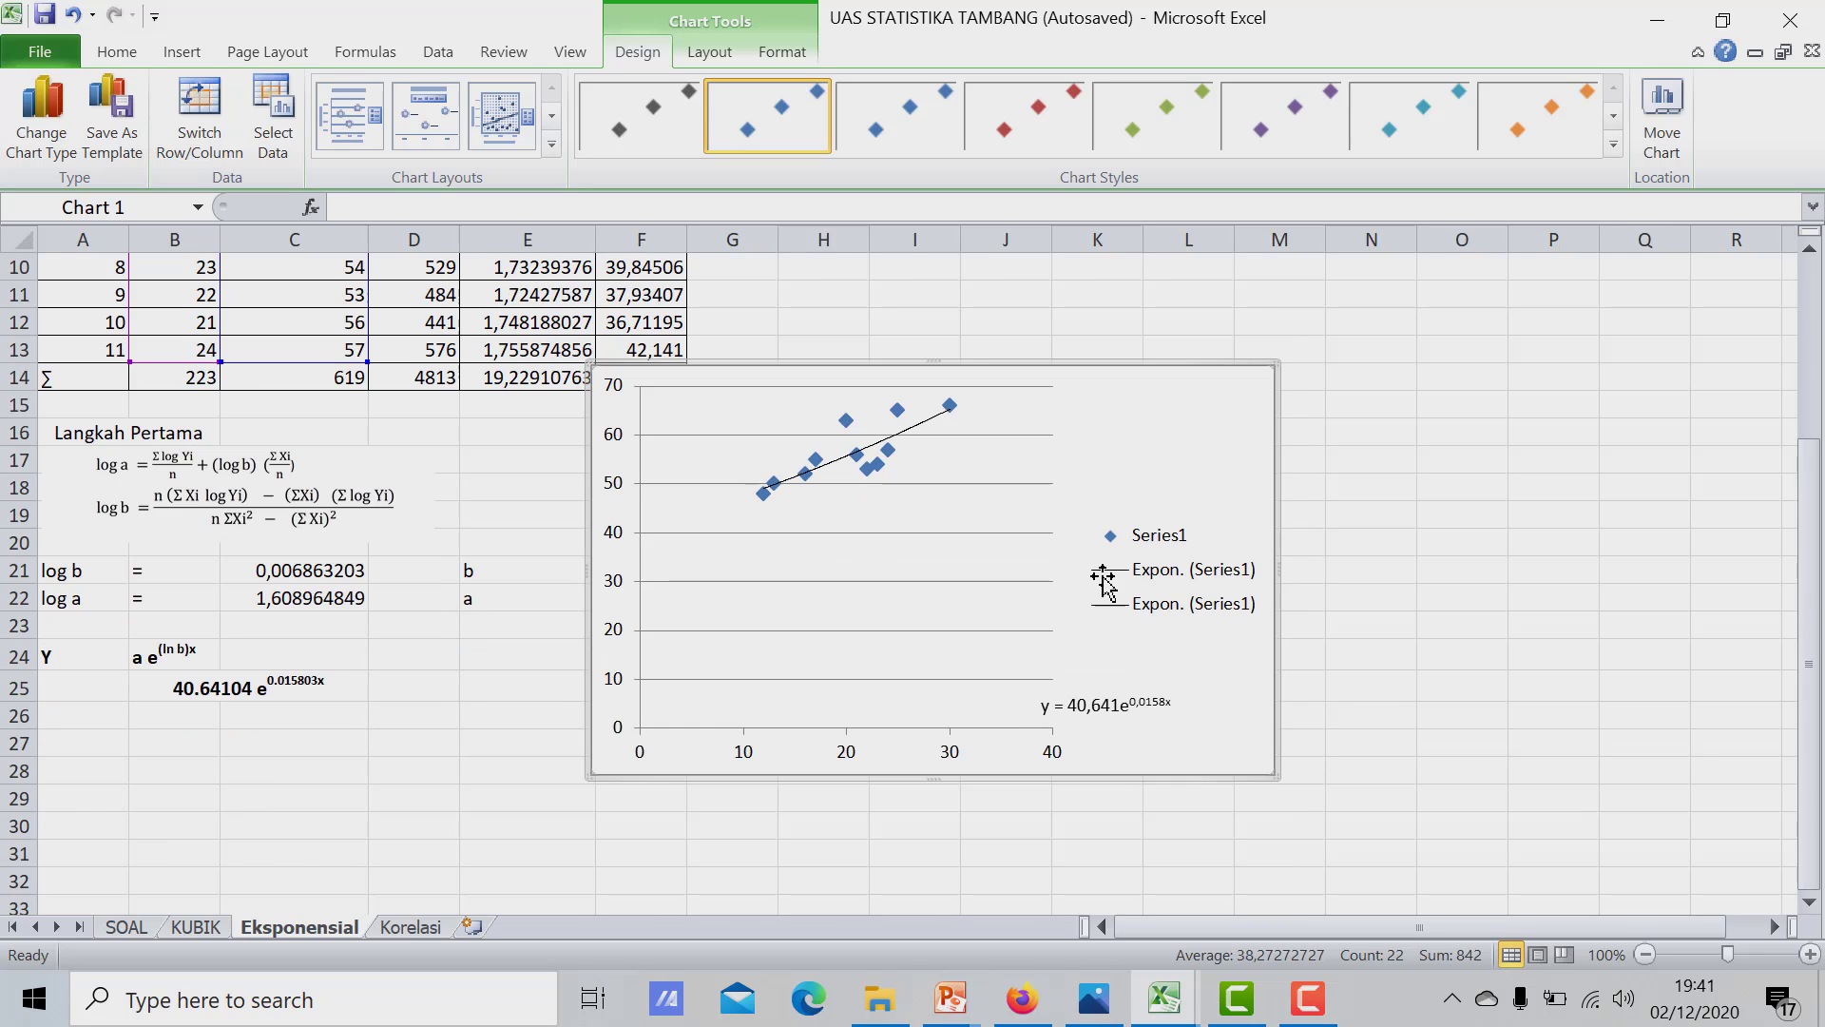
{"action": "left_click_drag", "start_coordinate": [1112, 483], "coordinate": [1091, 611]}
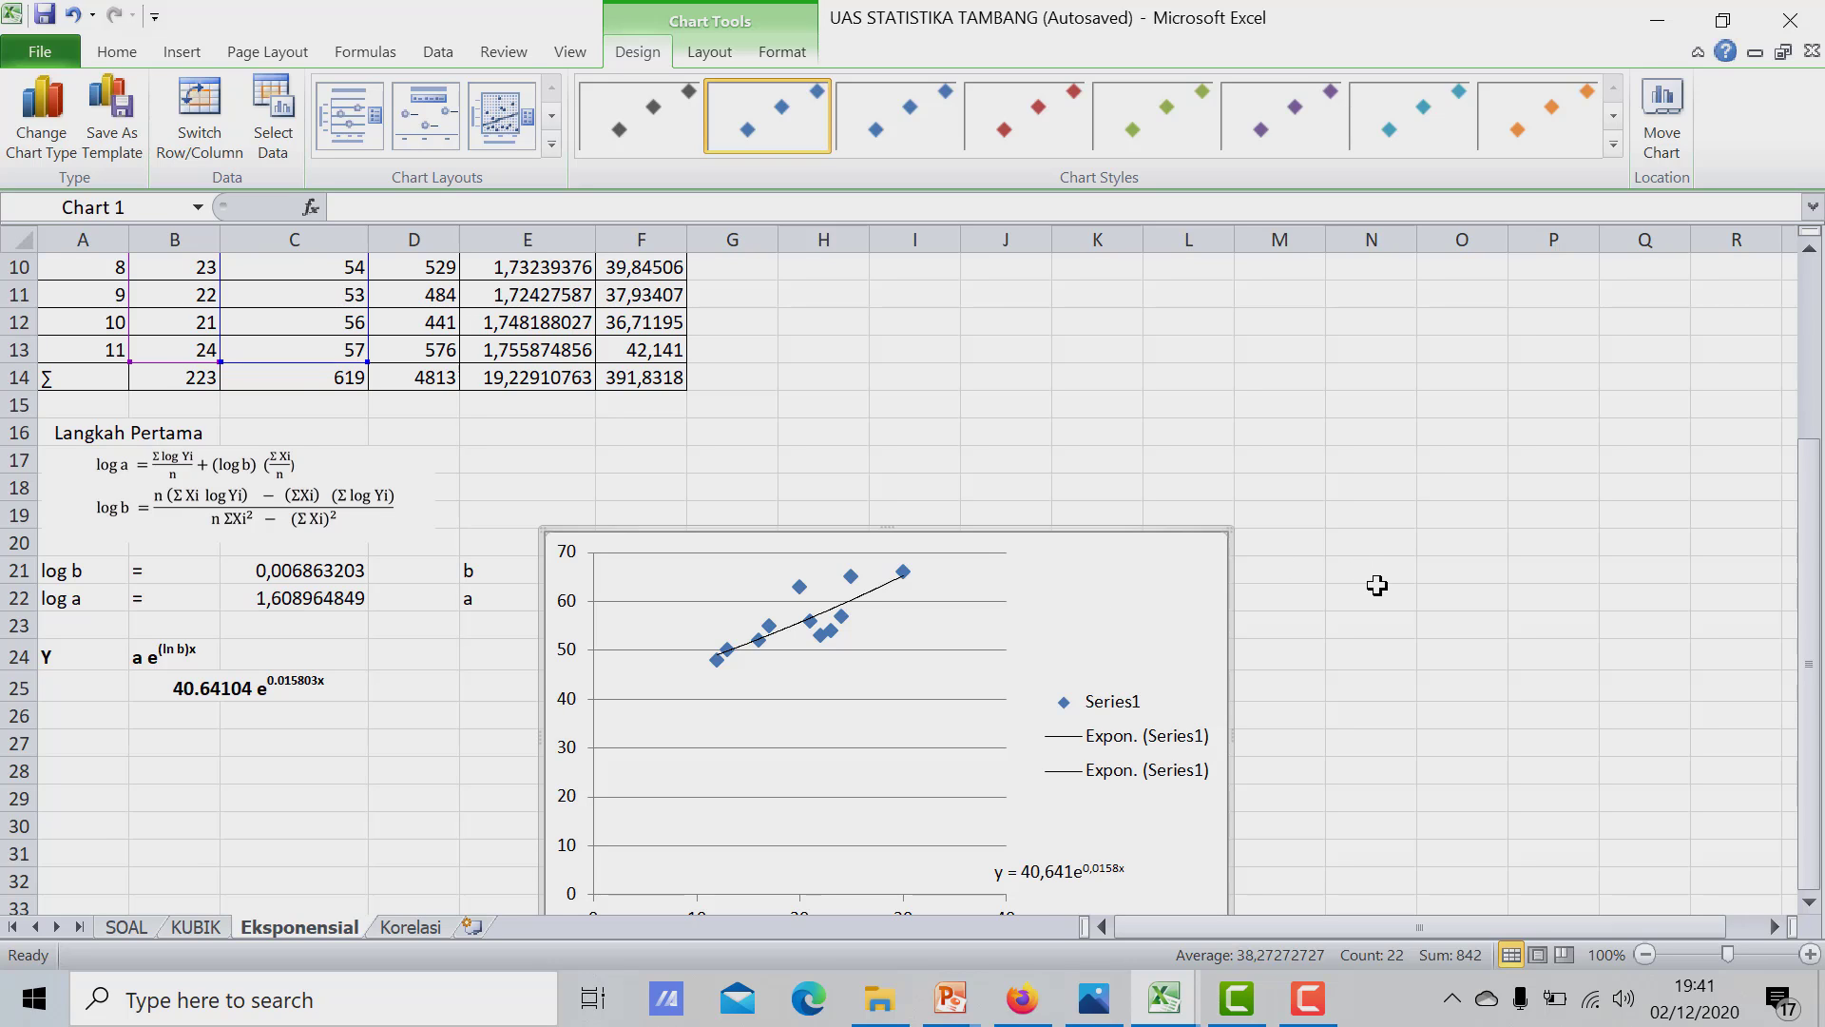
{"action": "scroll", "coordinate": [1369, 585], "scroll_direction": "down", "scroll_amount": 2}
{"action": "left_click_drag", "start_coordinate": [1101, 451], "coordinate": [994, 528]}
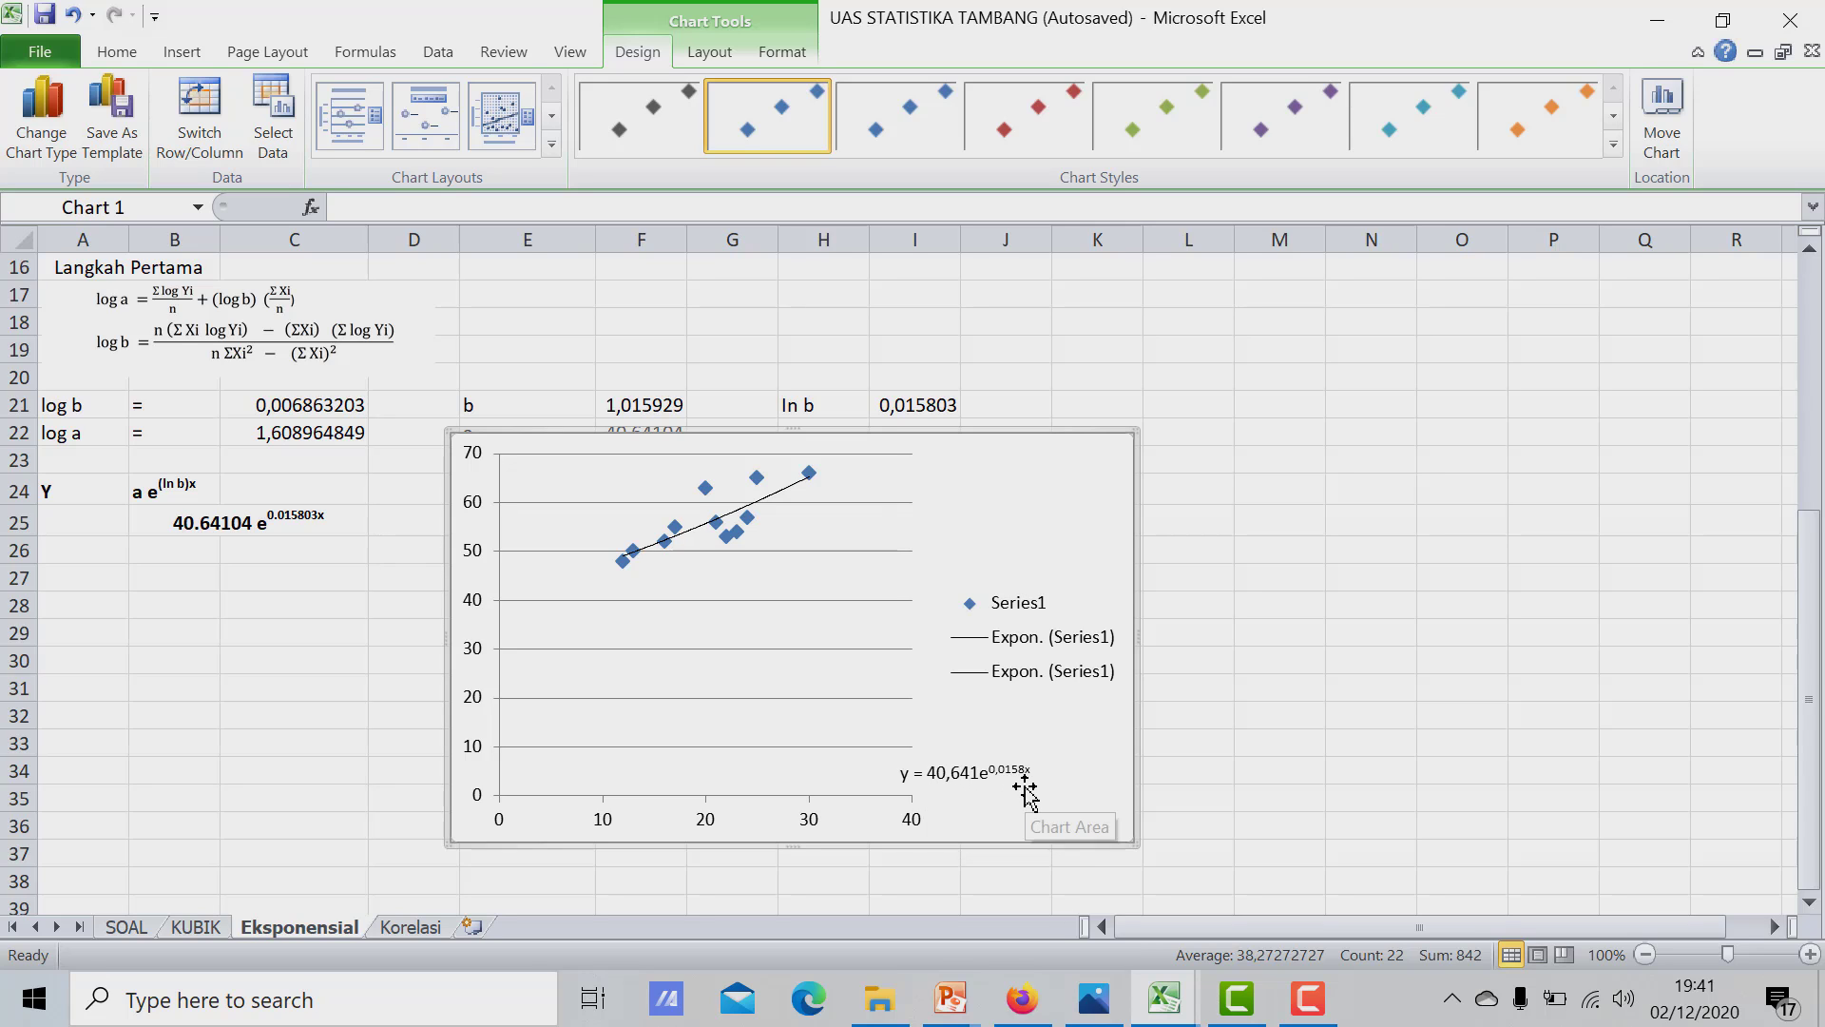
{"action": "left_click_drag", "start_coordinate": [1016, 509], "coordinate": [1559, 444]}
Review the exponential data table, the log Y formula in E8, and the results next to the chart
{"action": "scroll", "coordinate": [1511, 437], "scroll_direction": "up", "scroll_amount": 4}
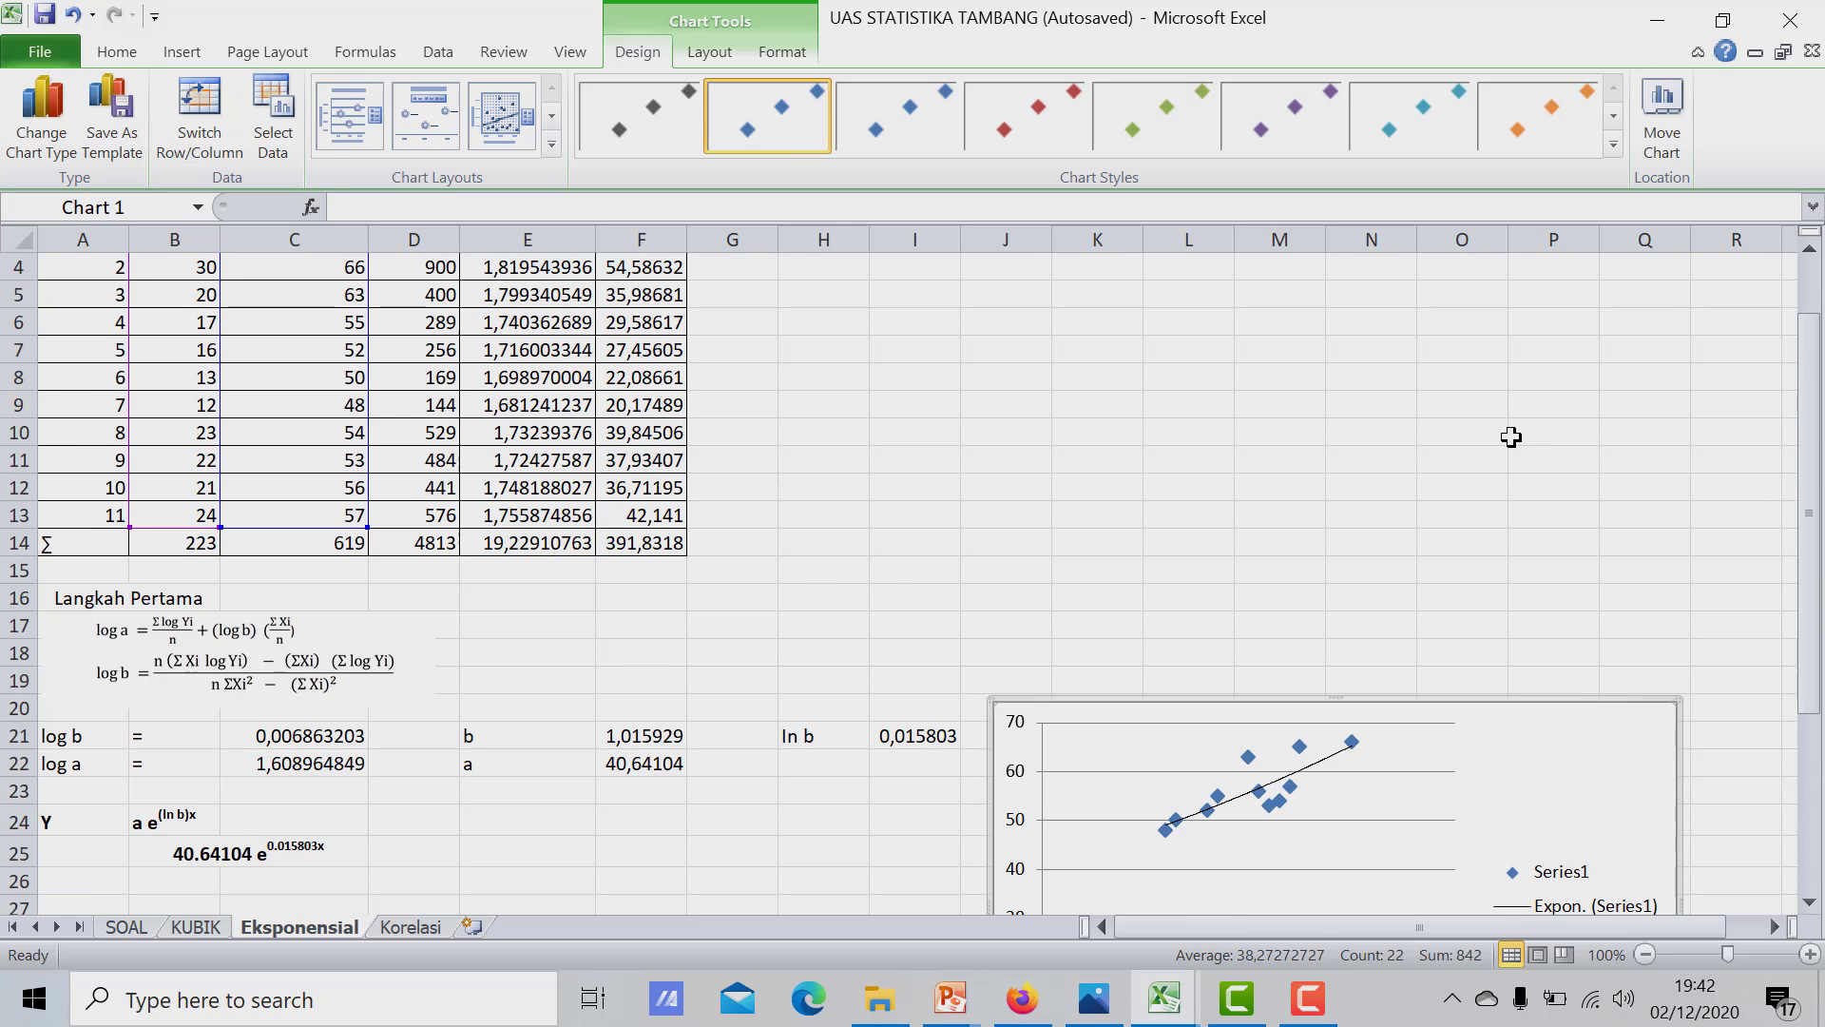
{"action": "scroll", "coordinate": [701, 485], "scroll_direction": "down", "scroll_amount": 2}
{"action": "scroll", "coordinate": [666, 461], "scroll_direction": "up", "scroll_amount": 3}
{"action": "left_click", "coordinate": [499, 461]}
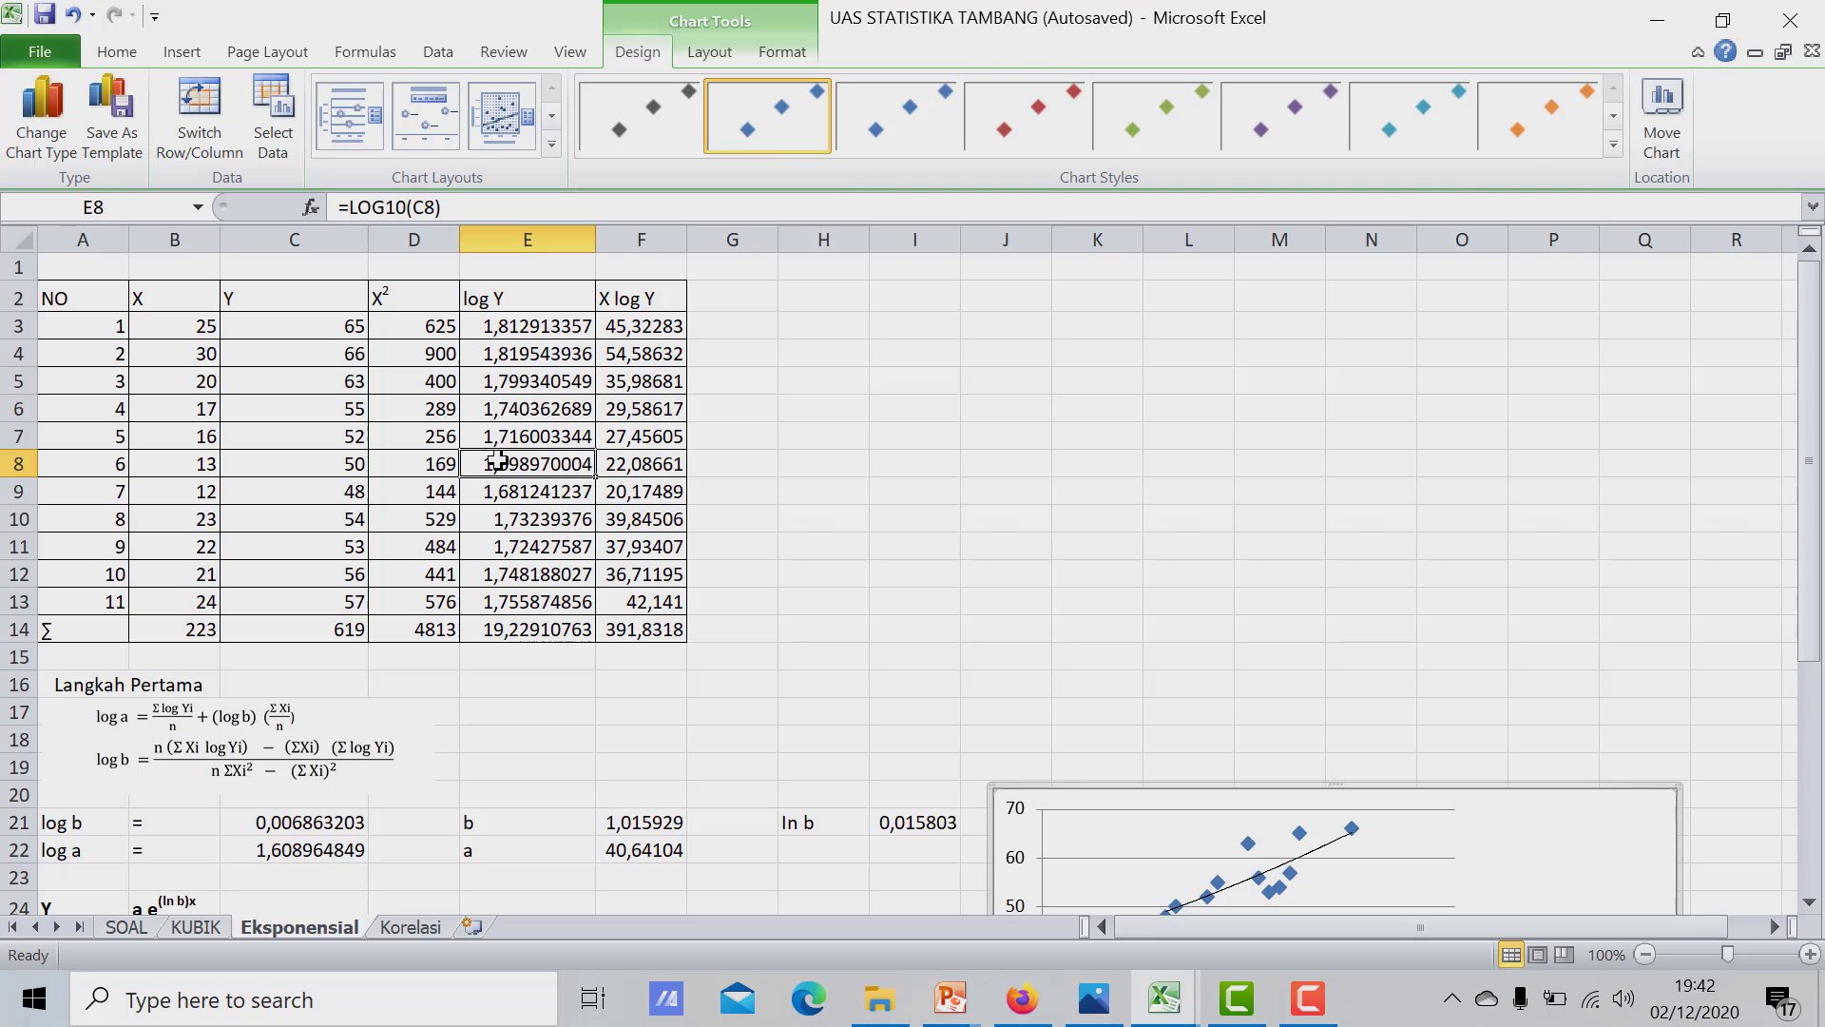
{"action": "scroll", "coordinate": [789, 546], "scroll_direction": "down", "scroll_amount": 3}
{"action": "scroll", "coordinate": [864, 564], "scroll_direction": "down", "scroll_amount": 2}
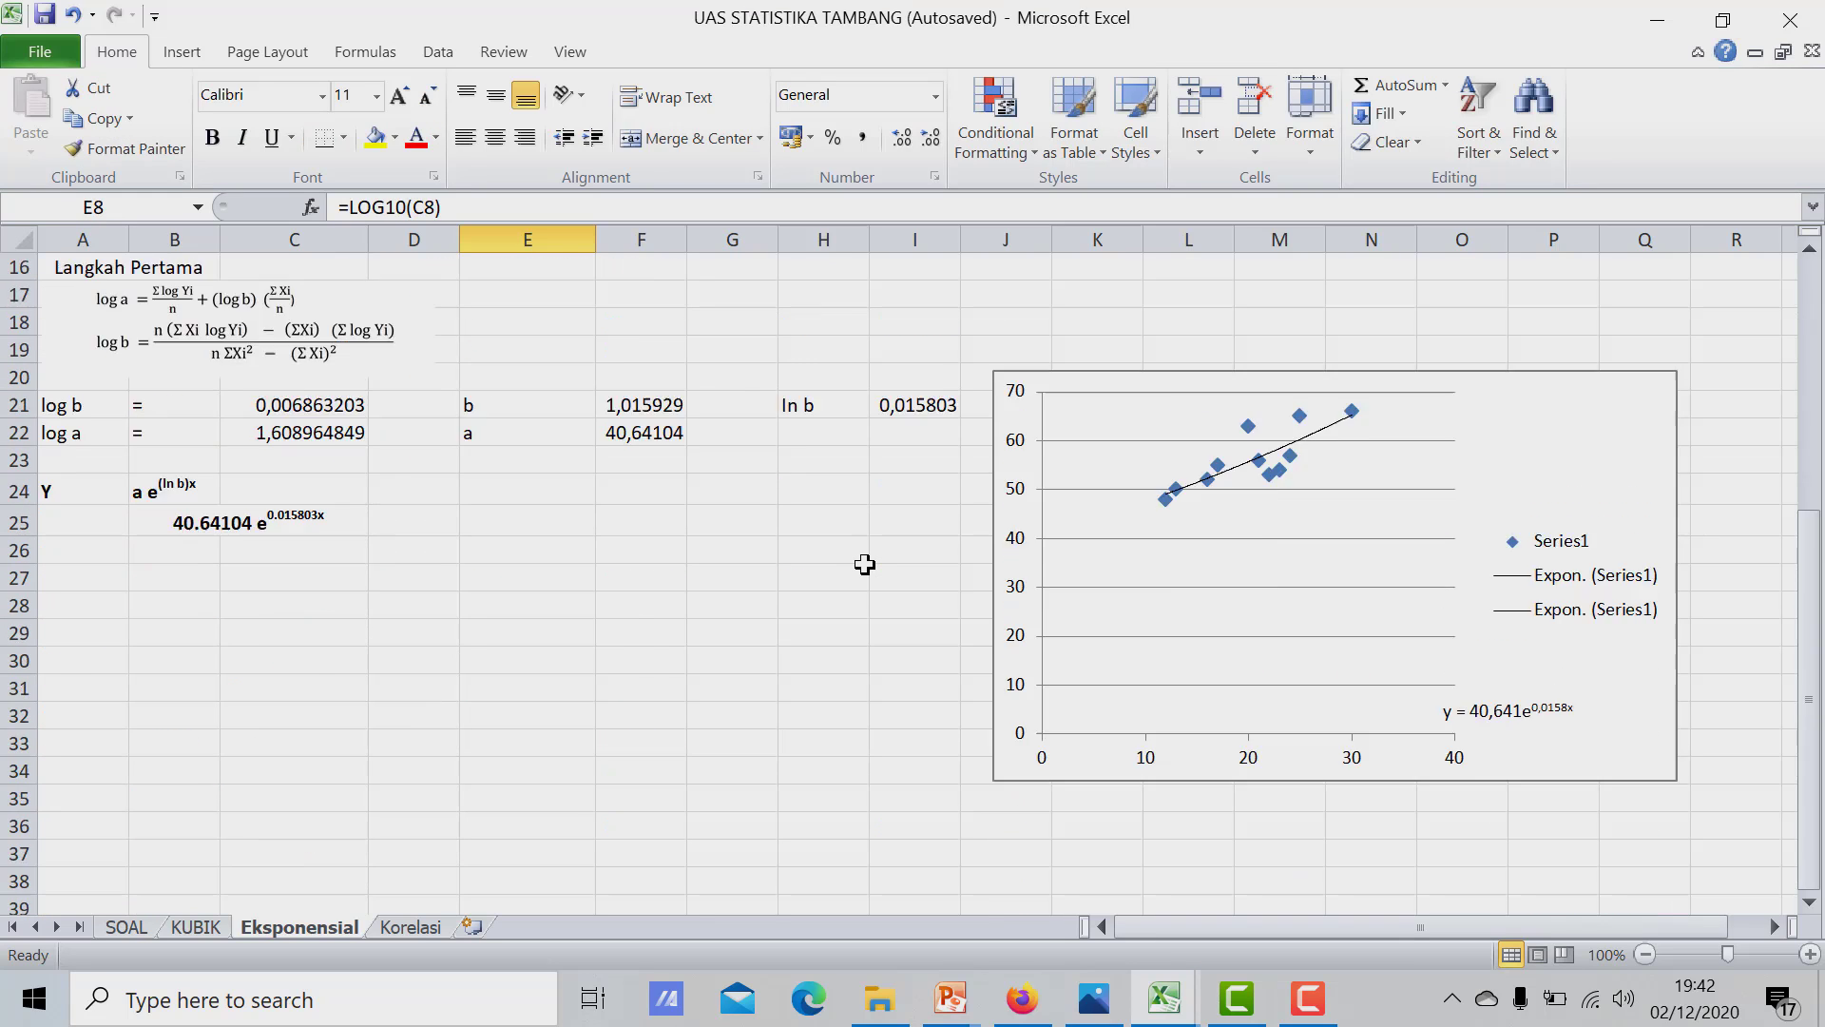
{"action": "scroll", "coordinate": [864, 565], "scroll_direction": "up", "scroll_amount": 3}
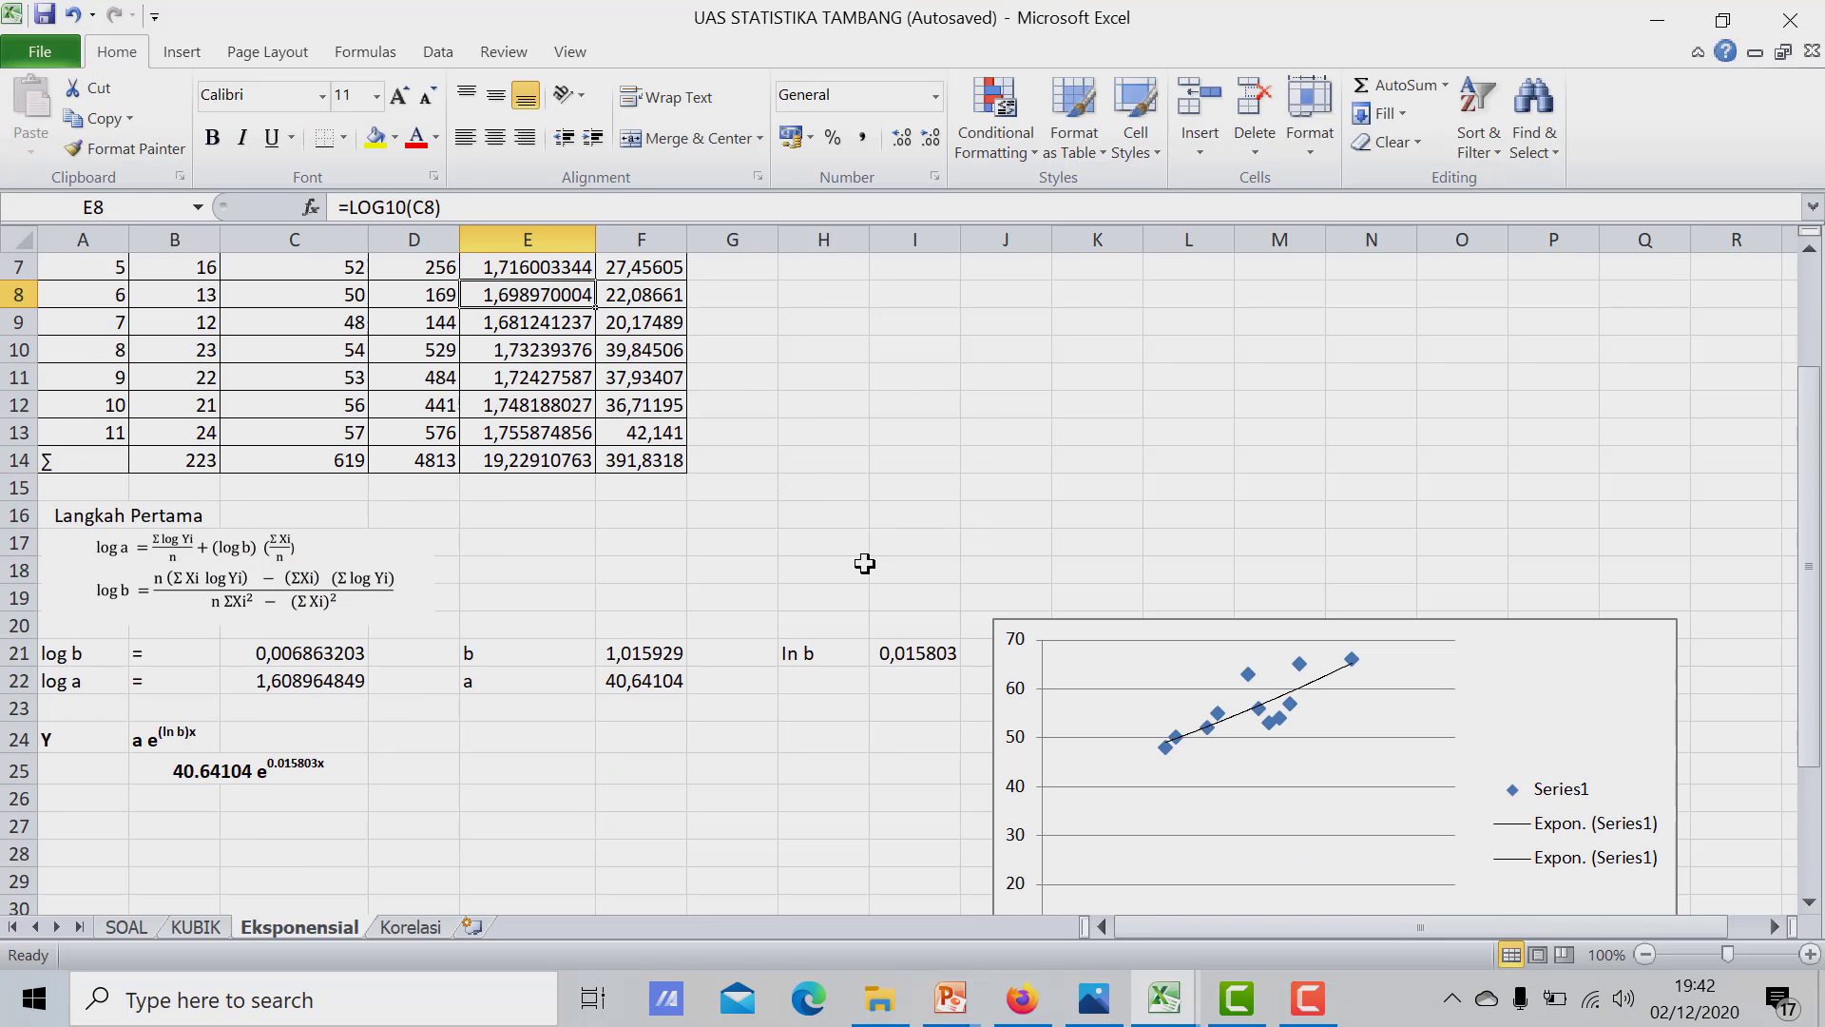
Open the Korelasi sheet, review its table and r formula, and show the cell formula behind r in D23
{"action": "left_click", "coordinate": [410, 928]}
{"action": "scroll", "coordinate": [587, 563], "scroll_direction": "down", "scroll_amount": 3}
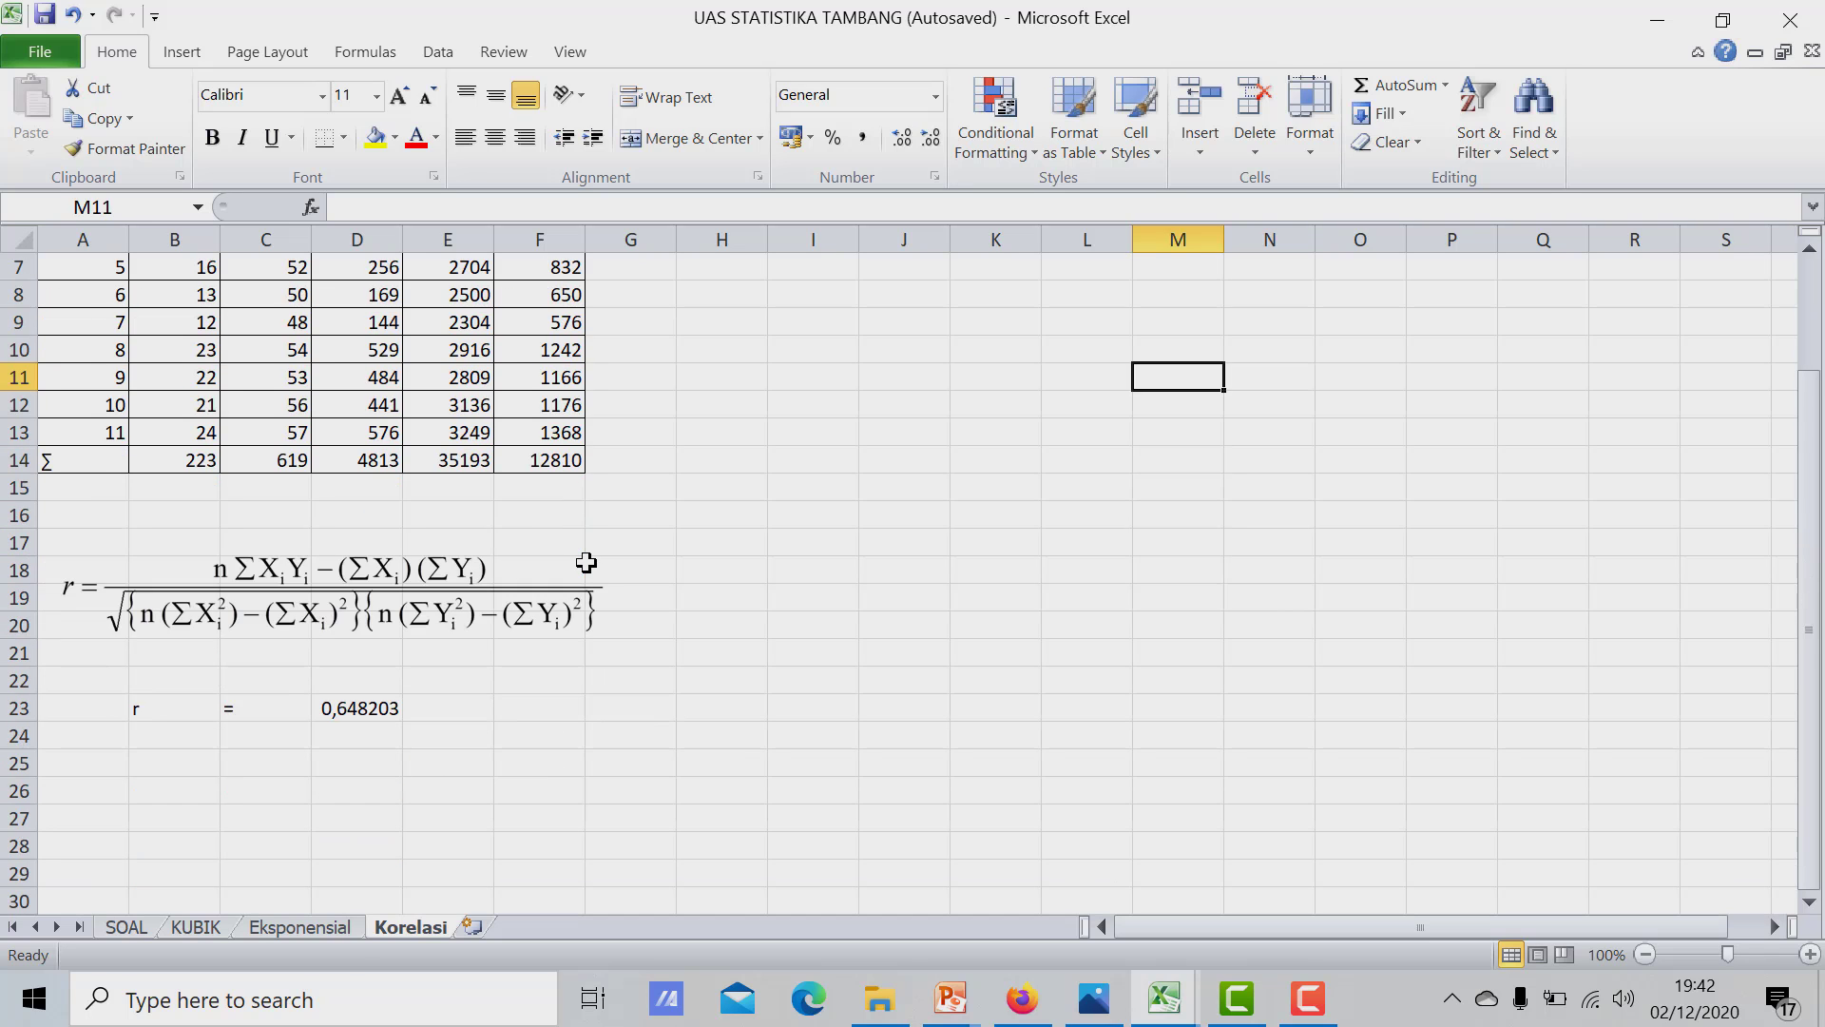
{"action": "scroll", "coordinate": [590, 566], "scroll_direction": "up", "scroll_amount": 3}
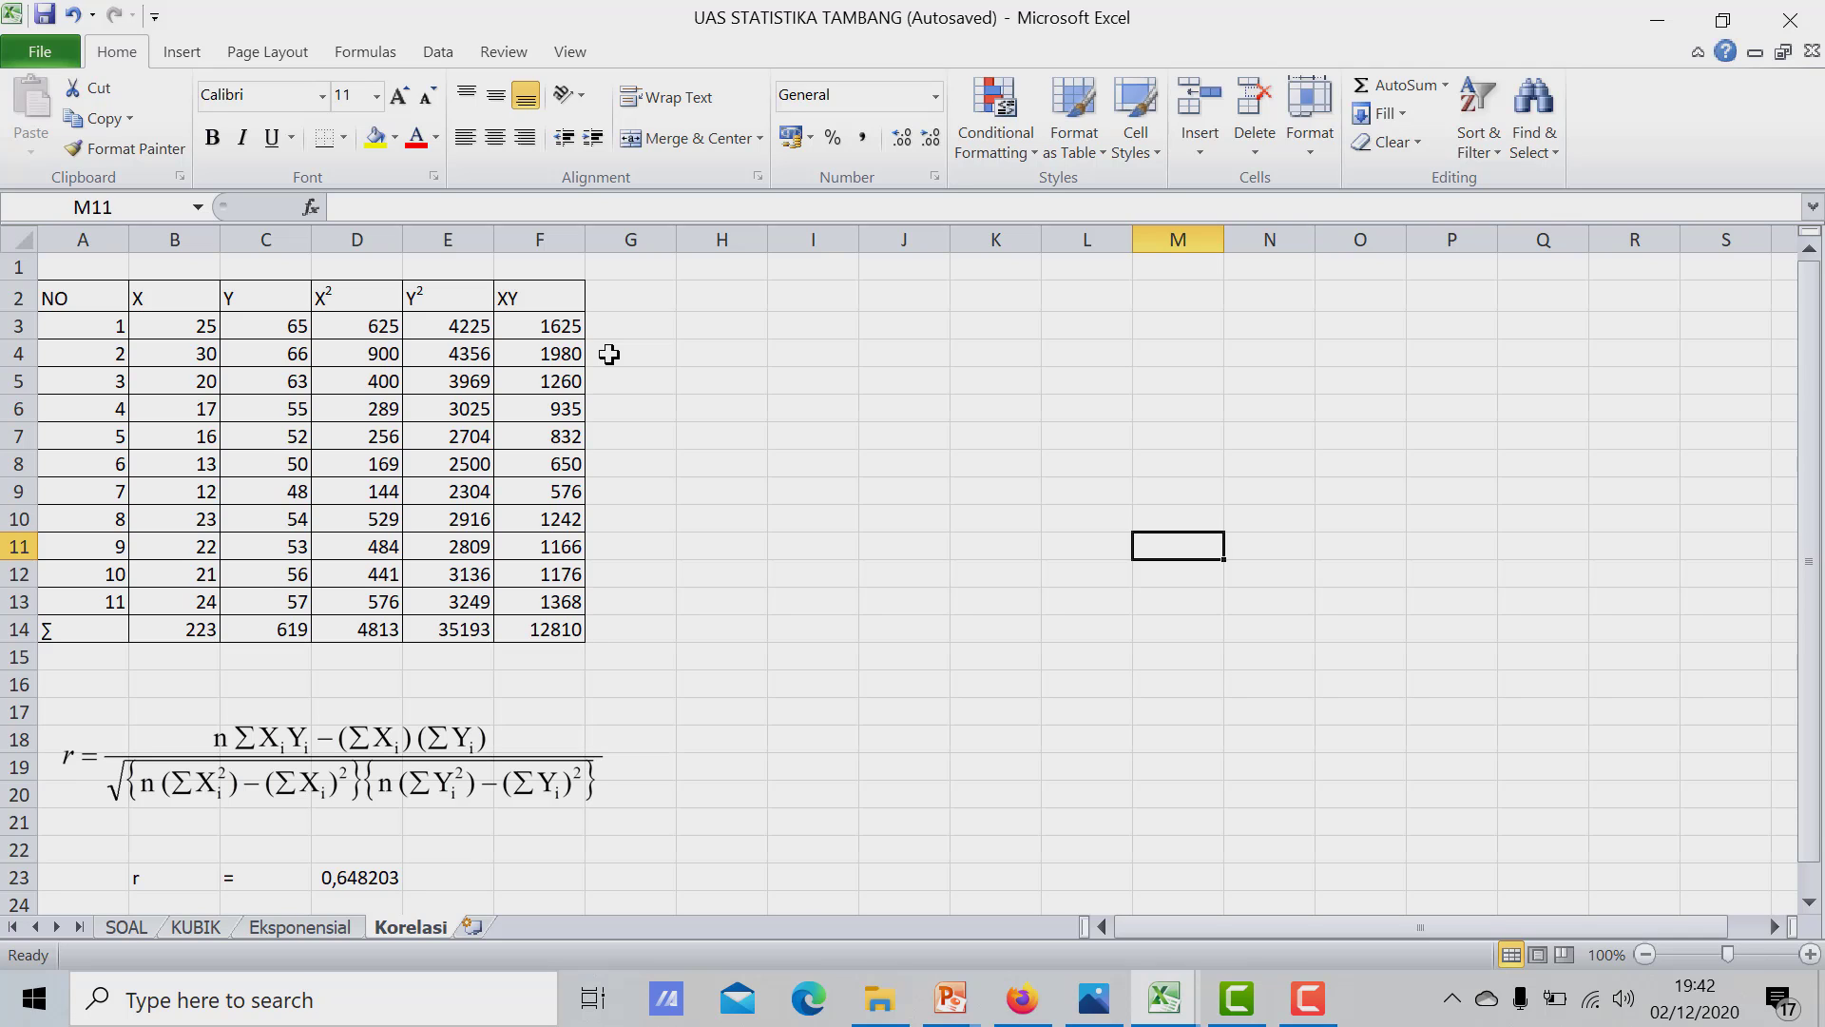
{"action": "scroll", "coordinate": [603, 476], "scroll_direction": "down", "scroll_amount": 2}
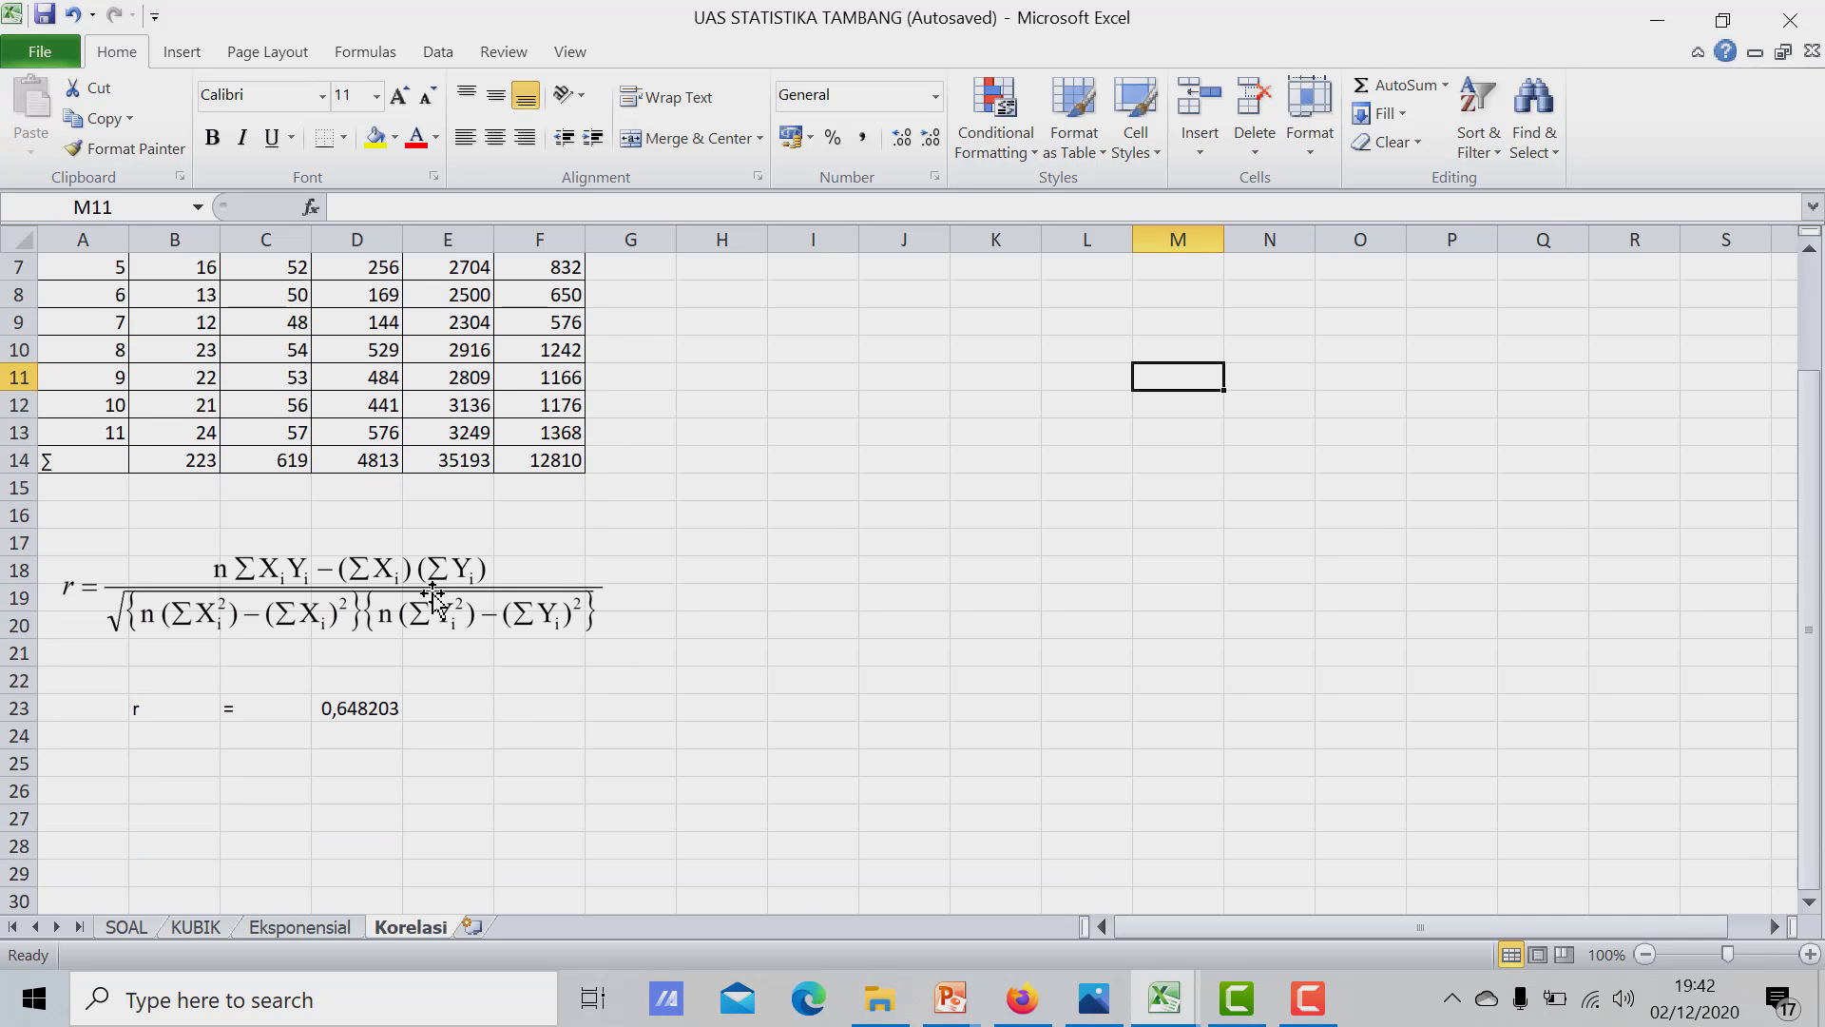
{"action": "double_click", "coordinate": [369, 705]}
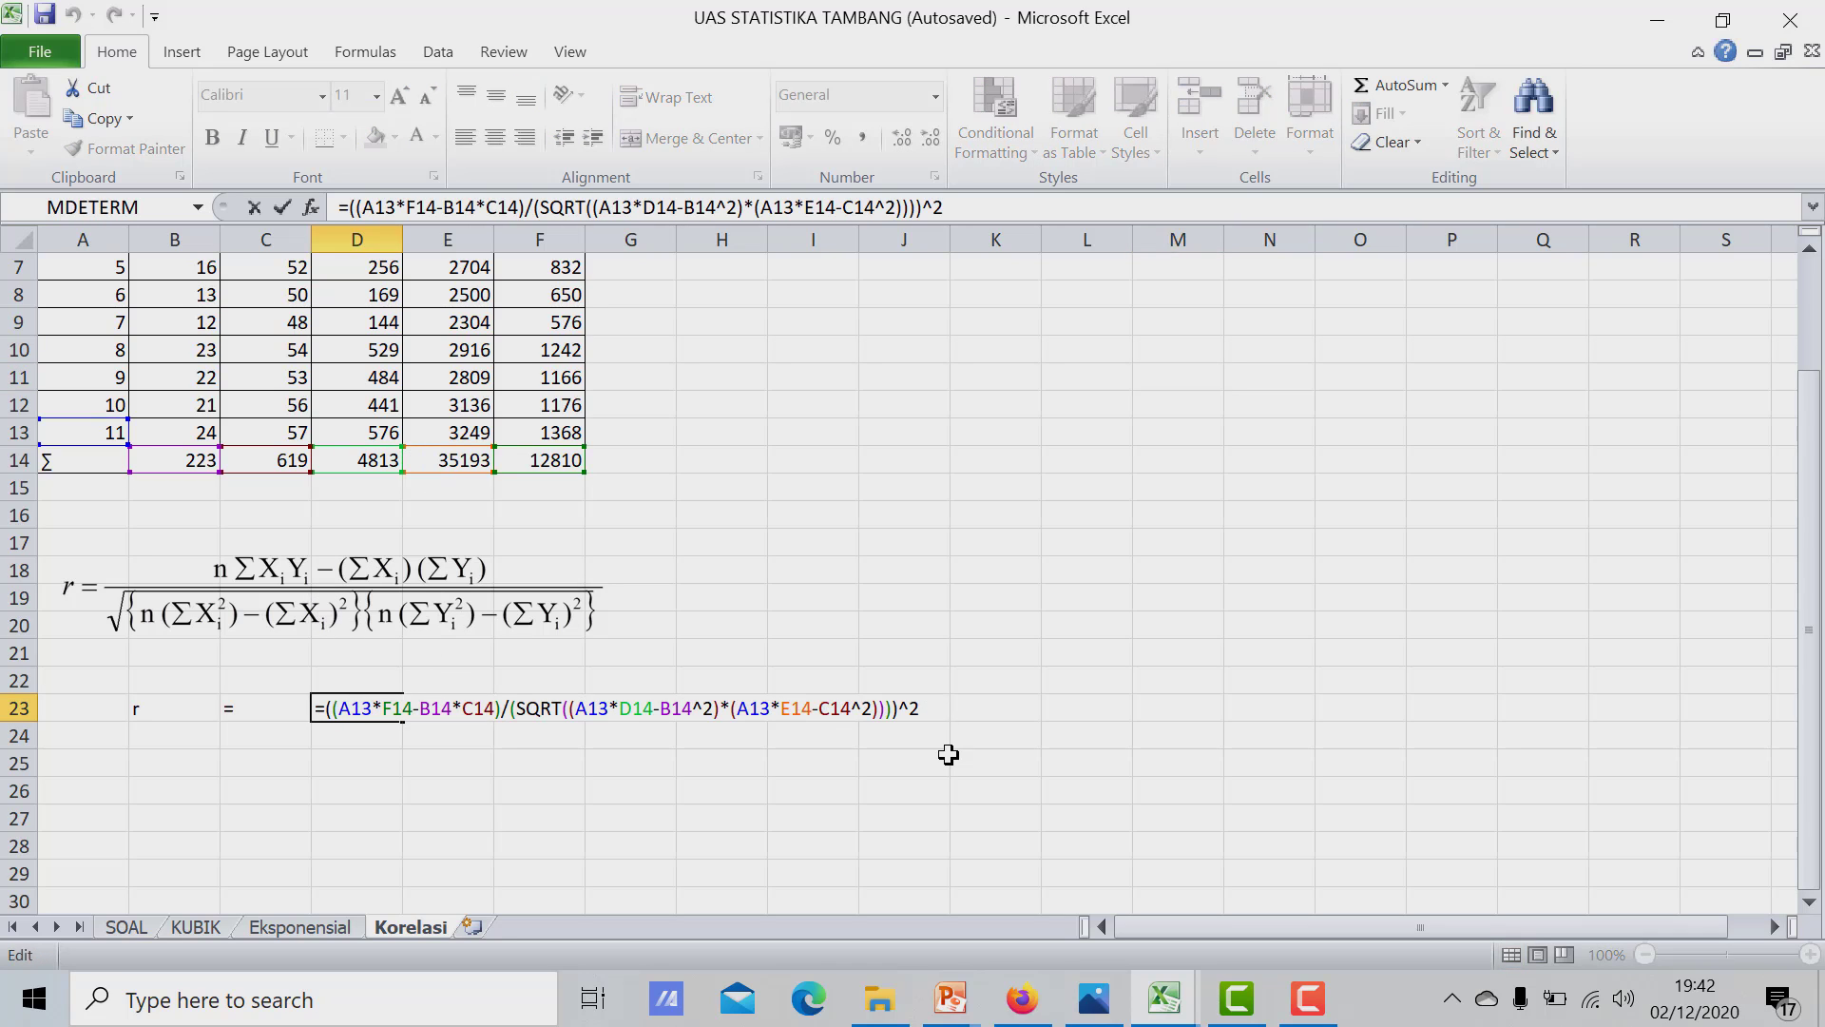
{"action": "key", "text": "Return"}
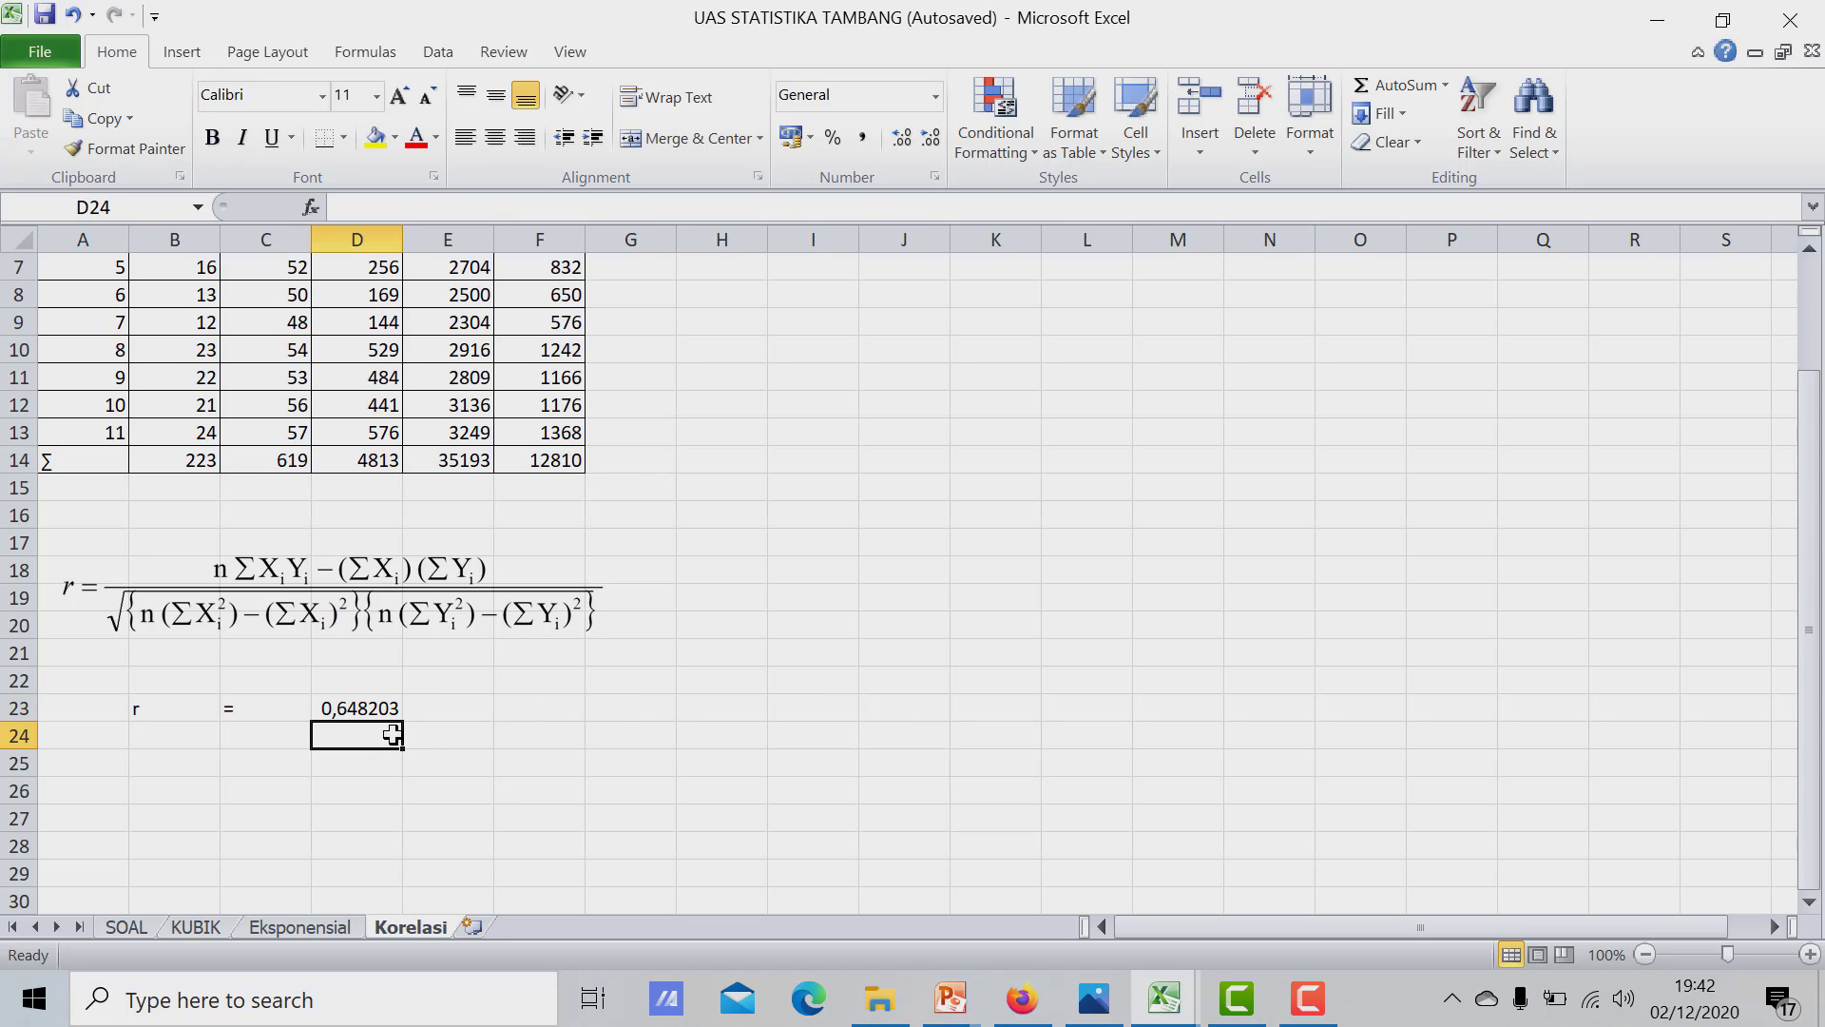
Compare the correlation table's columns and sums with the r formula picture below it
{"action": "scroll", "coordinate": [603, 513], "scroll_direction": "up", "scroll_amount": 2}
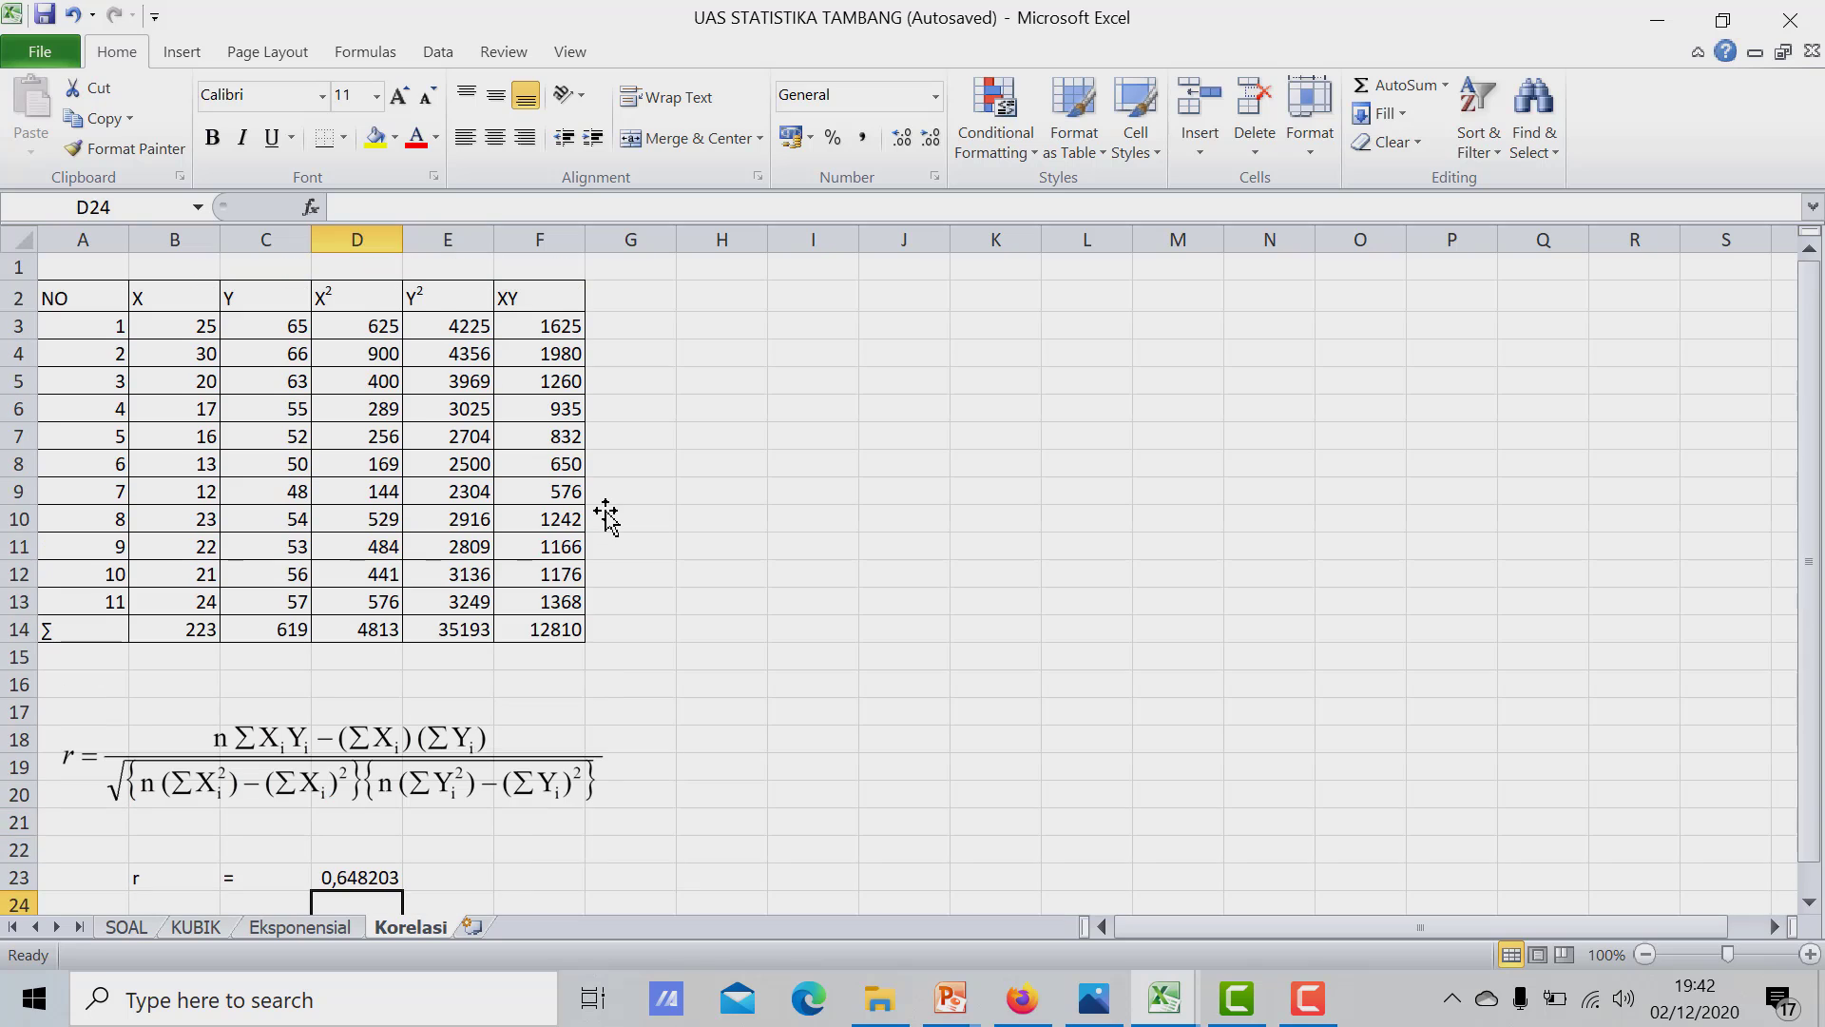
{"action": "scroll", "coordinate": [606, 514], "scroll_direction": "down", "scroll_amount": 1}
{"action": "scroll", "coordinate": [605, 514], "scroll_direction": "up", "scroll_amount": 1}
{"action": "scroll", "coordinate": [606, 515], "scroll_direction": "down", "scroll_amount": 1}
{"action": "left_click", "coordinate": [525, 650]}
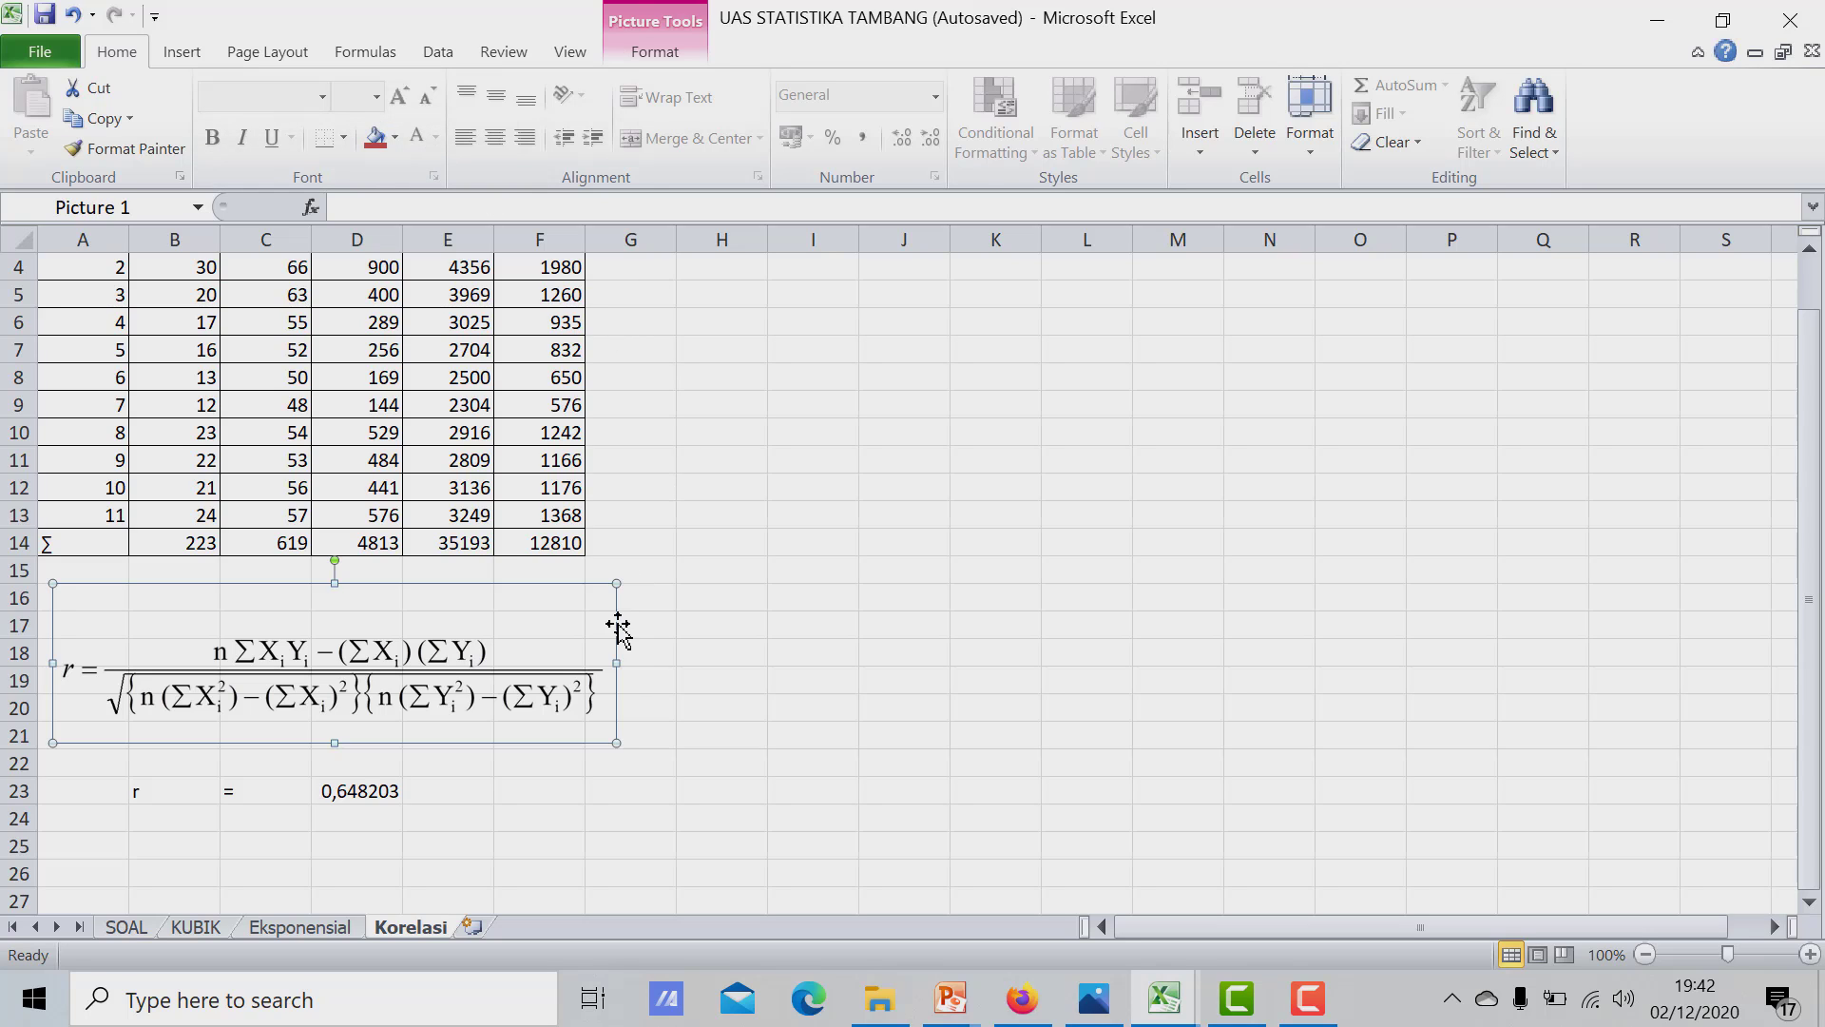
{"action": "left_click", "coordinate": [875, 511]}
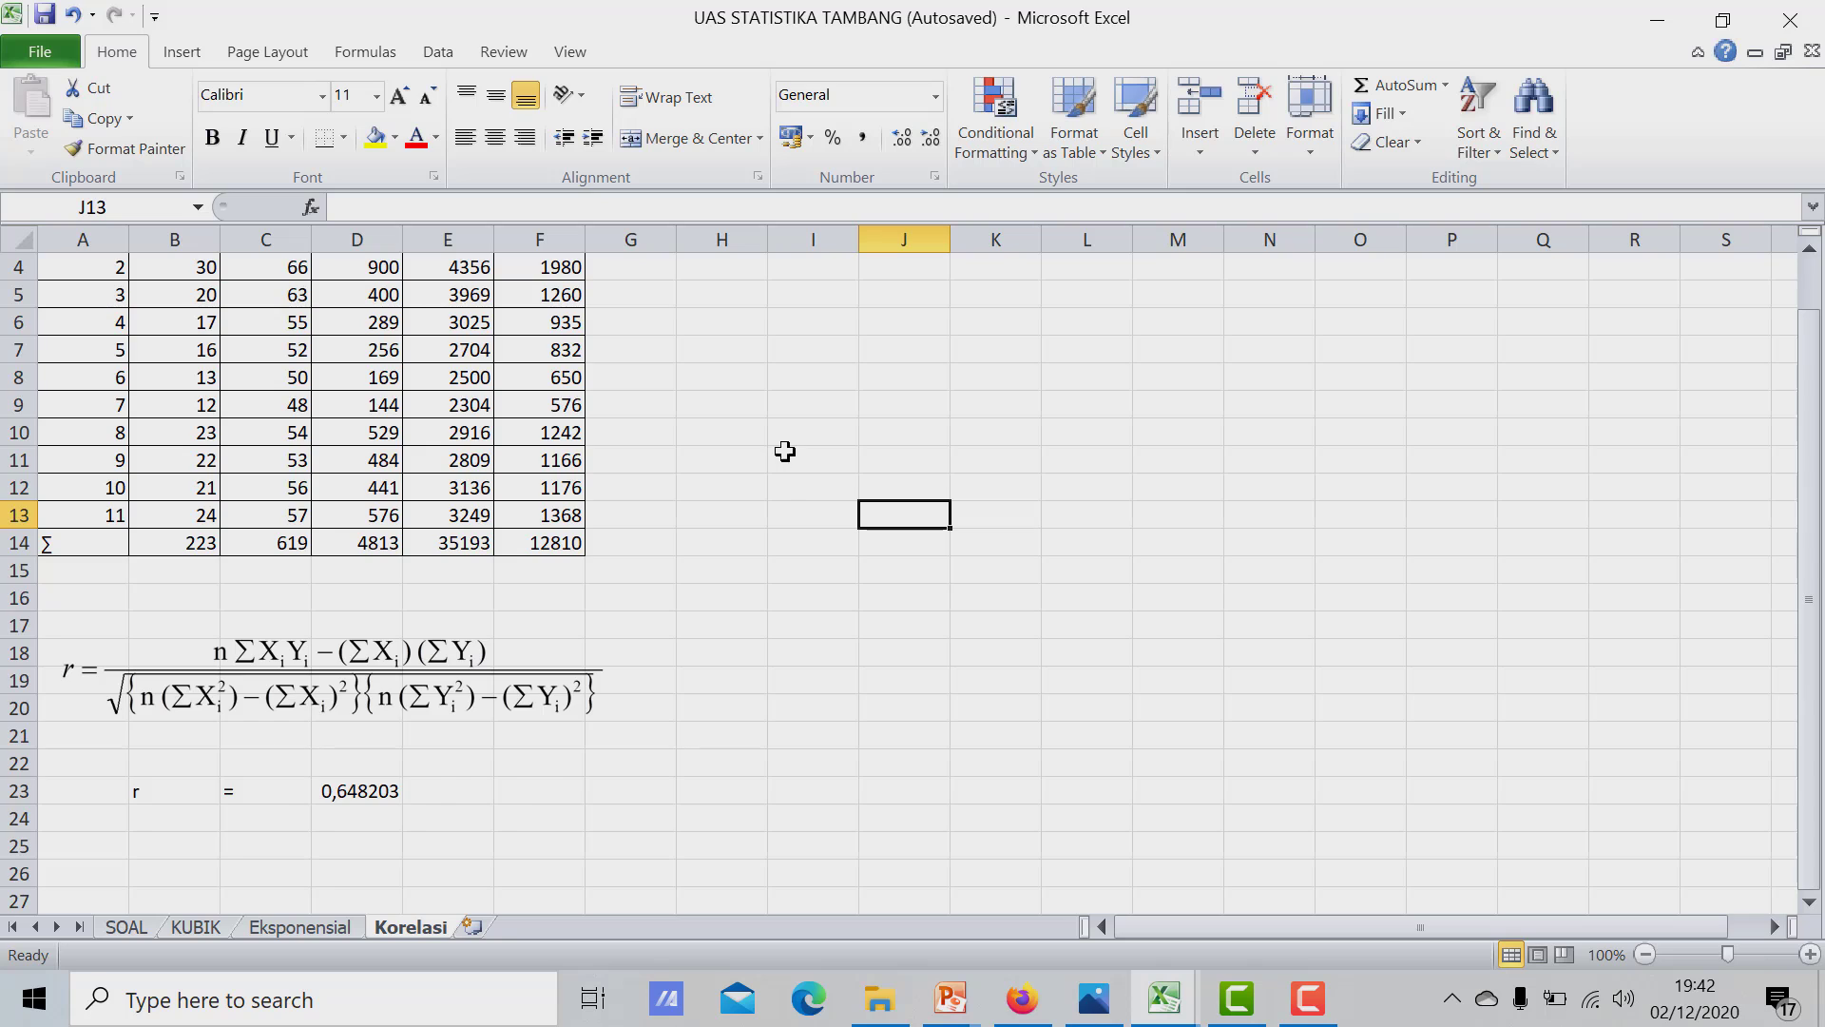
Start a Regression data analysis and set its input Y range to C3:C13
{"action": "scroll", "coordinate": [785, 450], "scroll_direction": "up", "scroll_amount": 1}
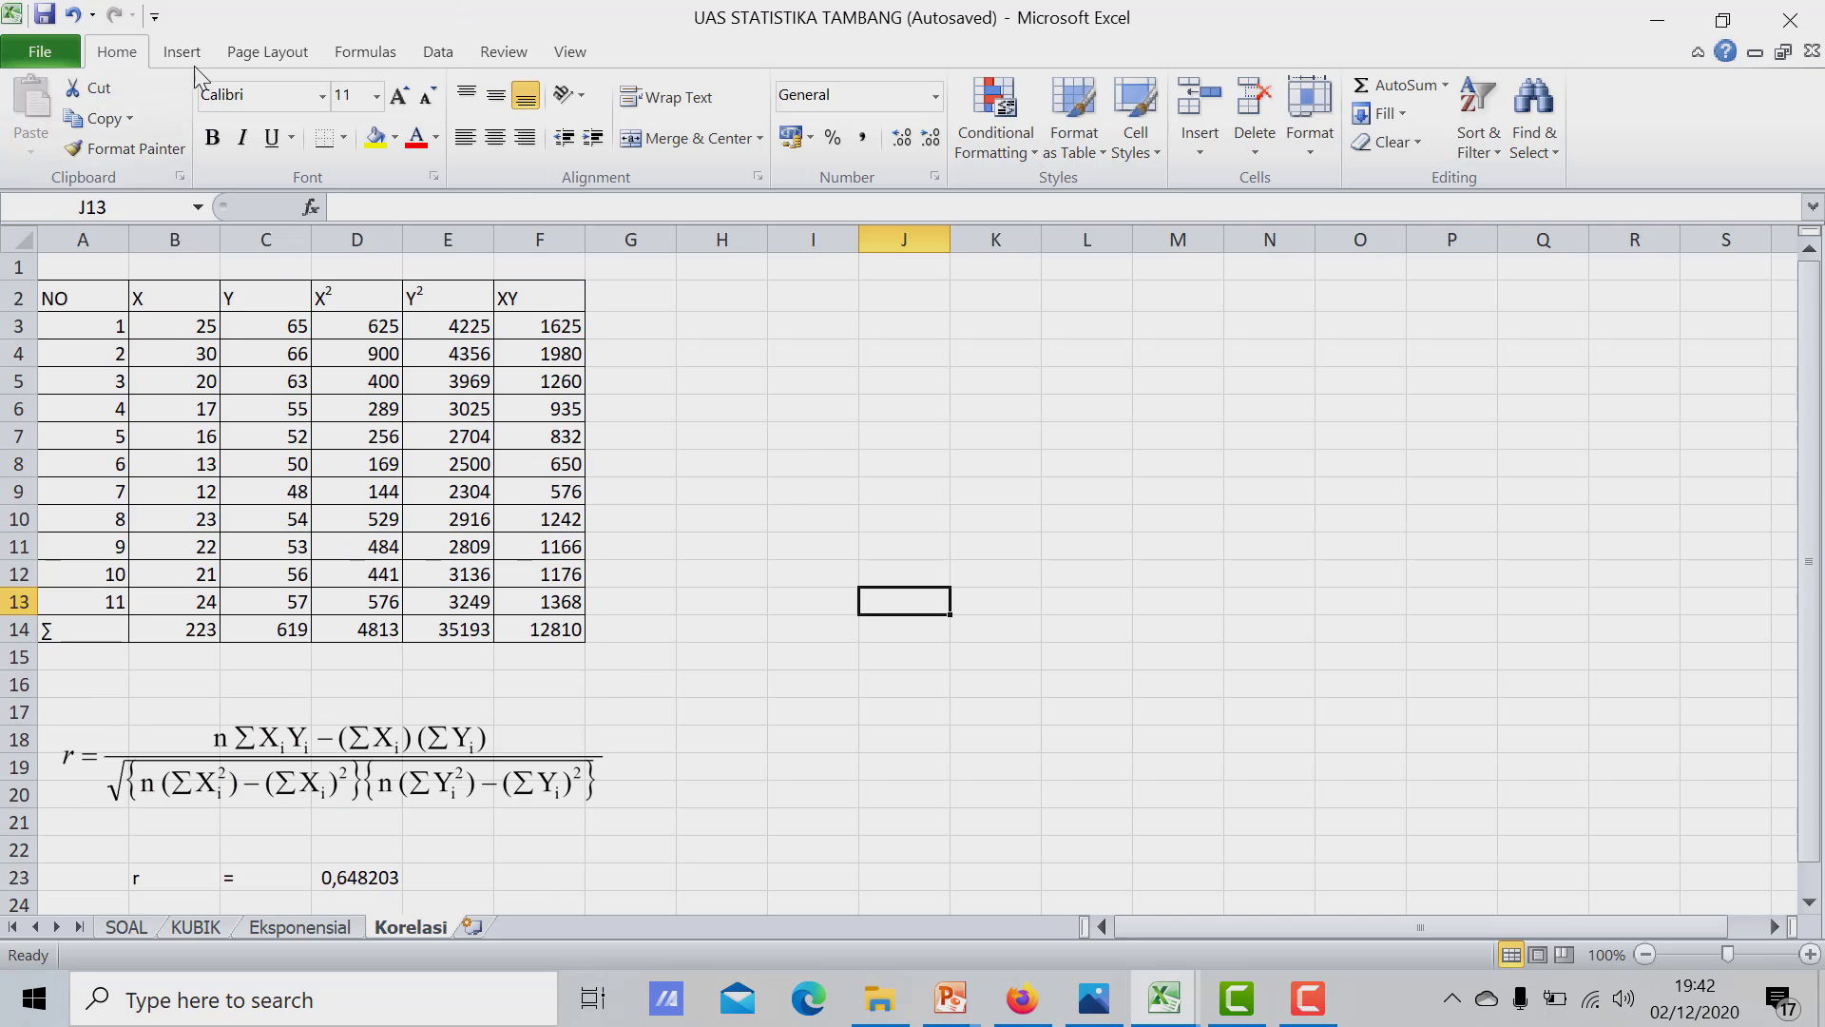
{"action": "left_click", "coordinate": [445, 57]}
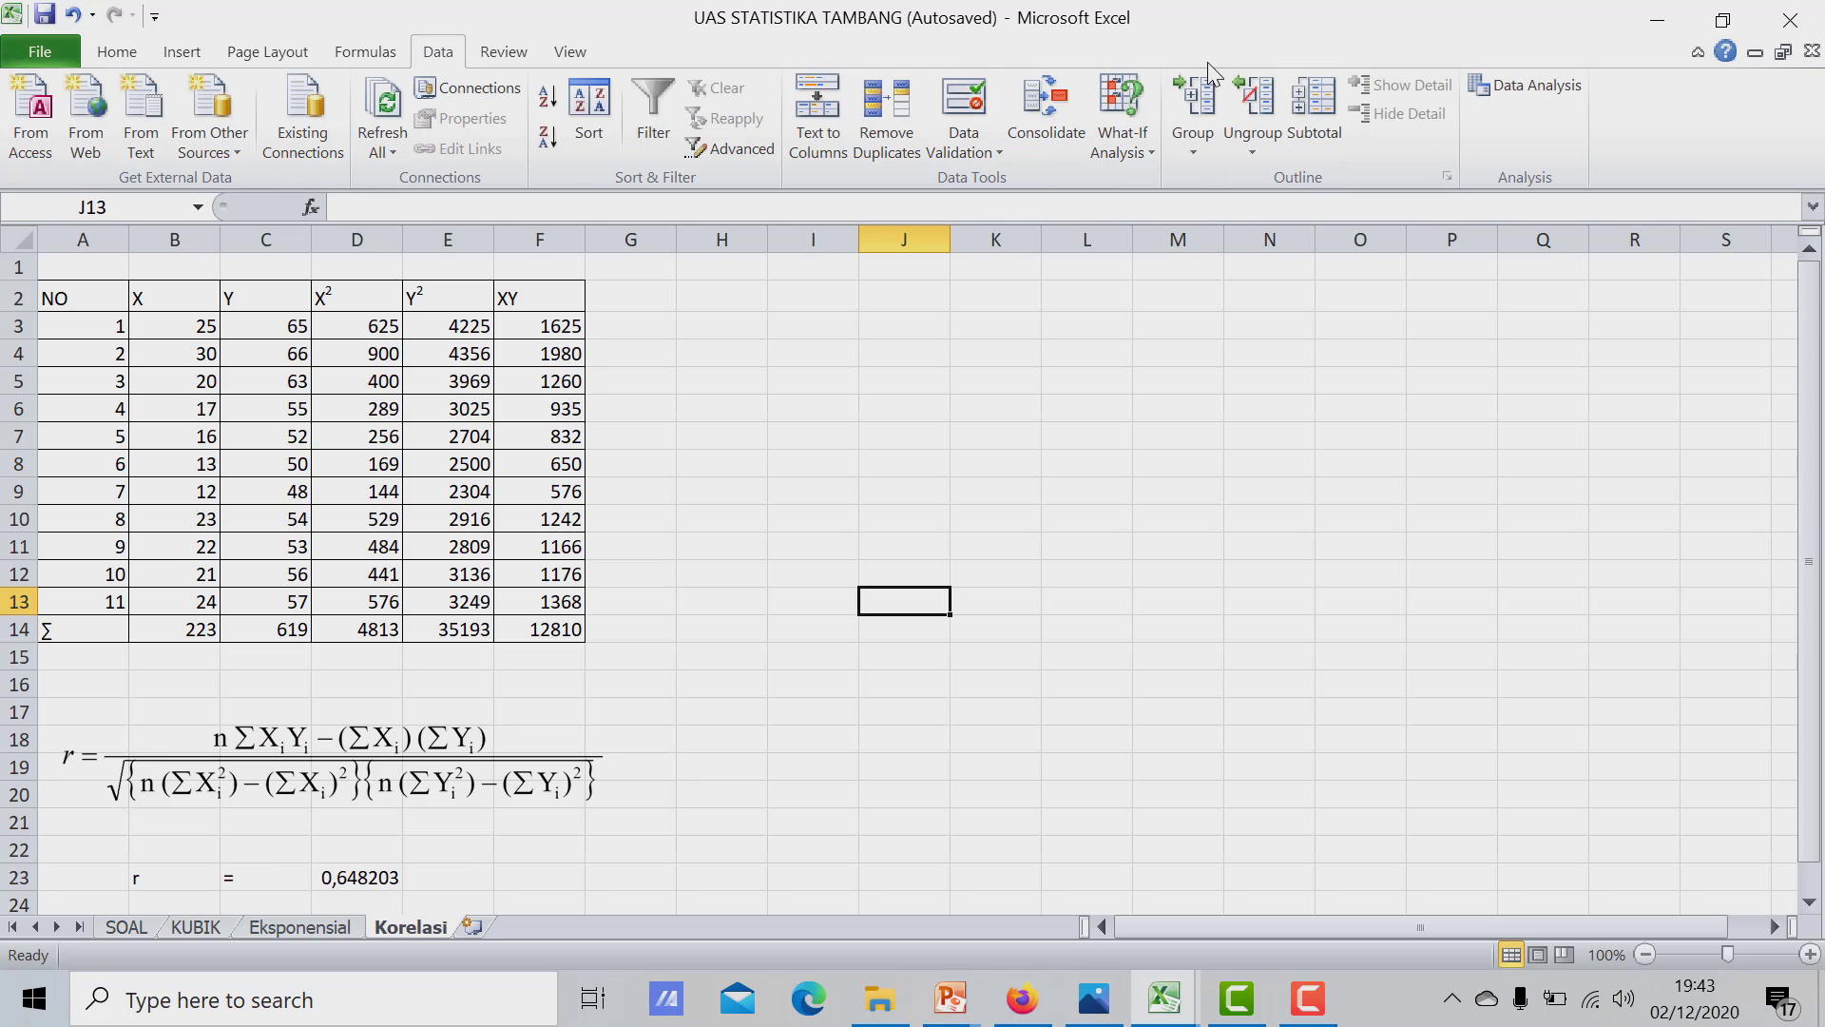
{"action": "left_click", "coordinate": [1531, 95]}
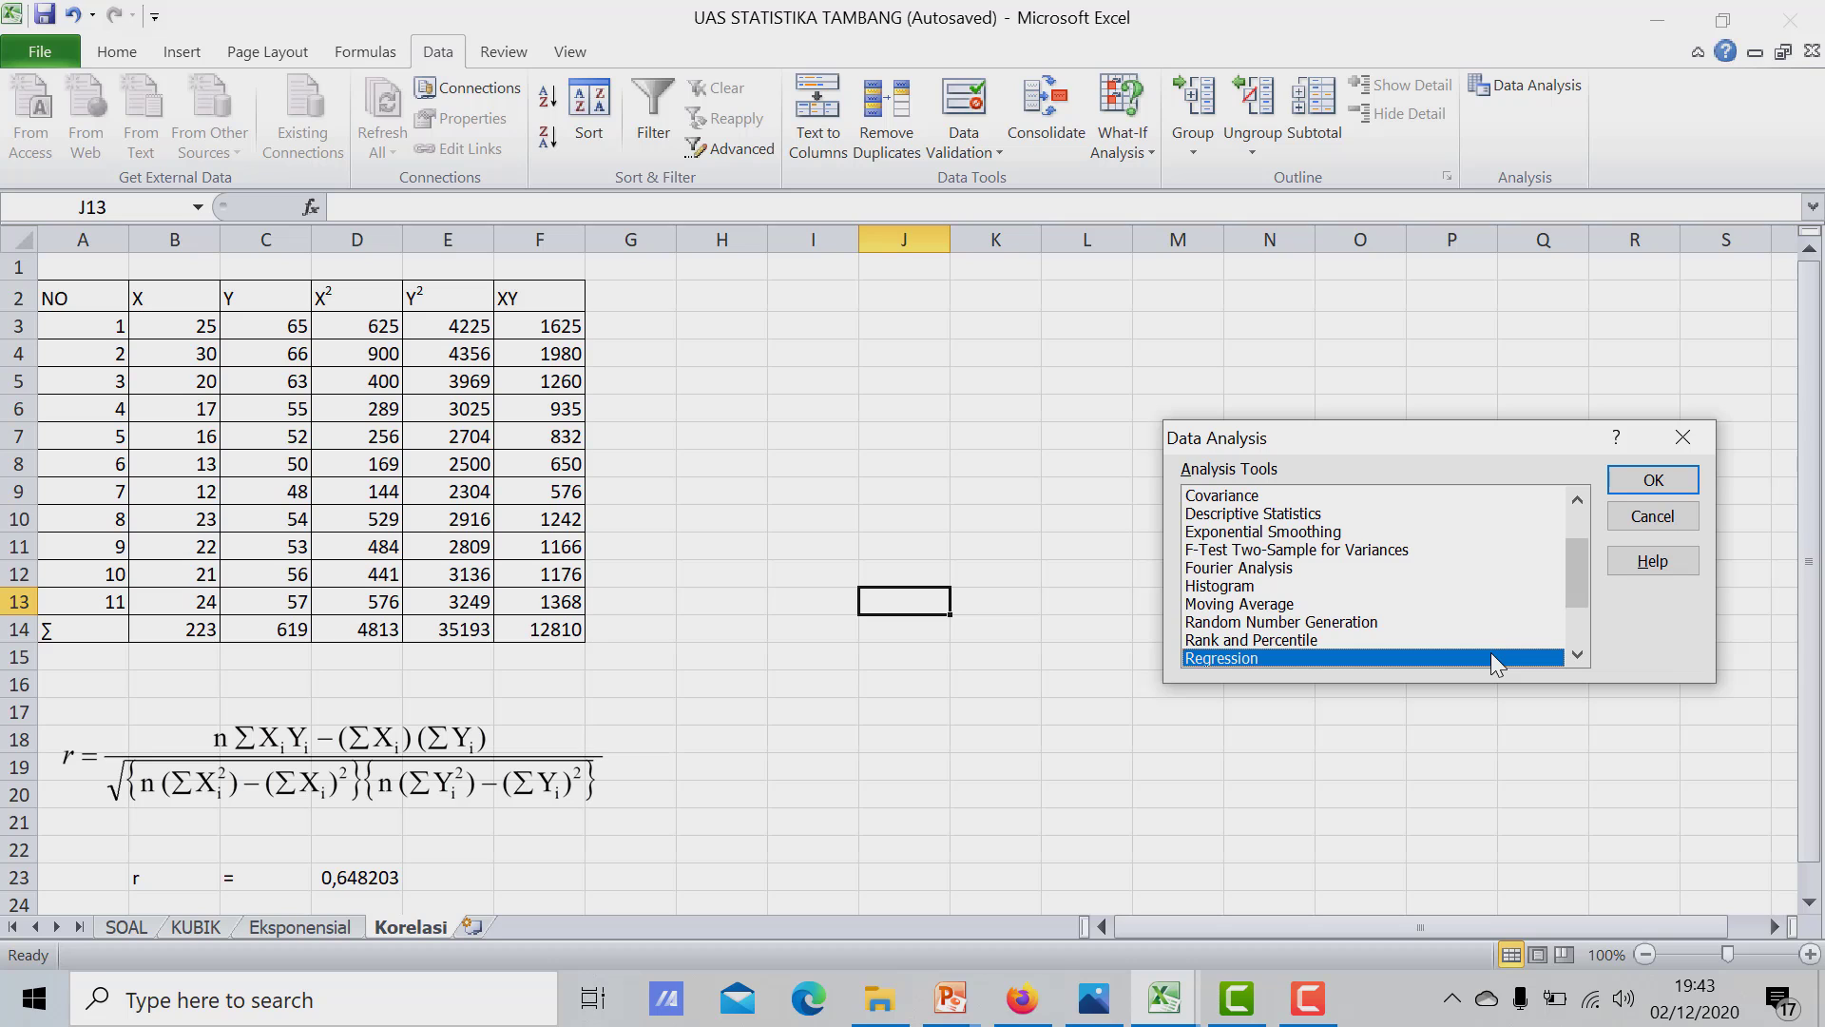
{"action": "left_click", "coordinate": [1659, 482]}
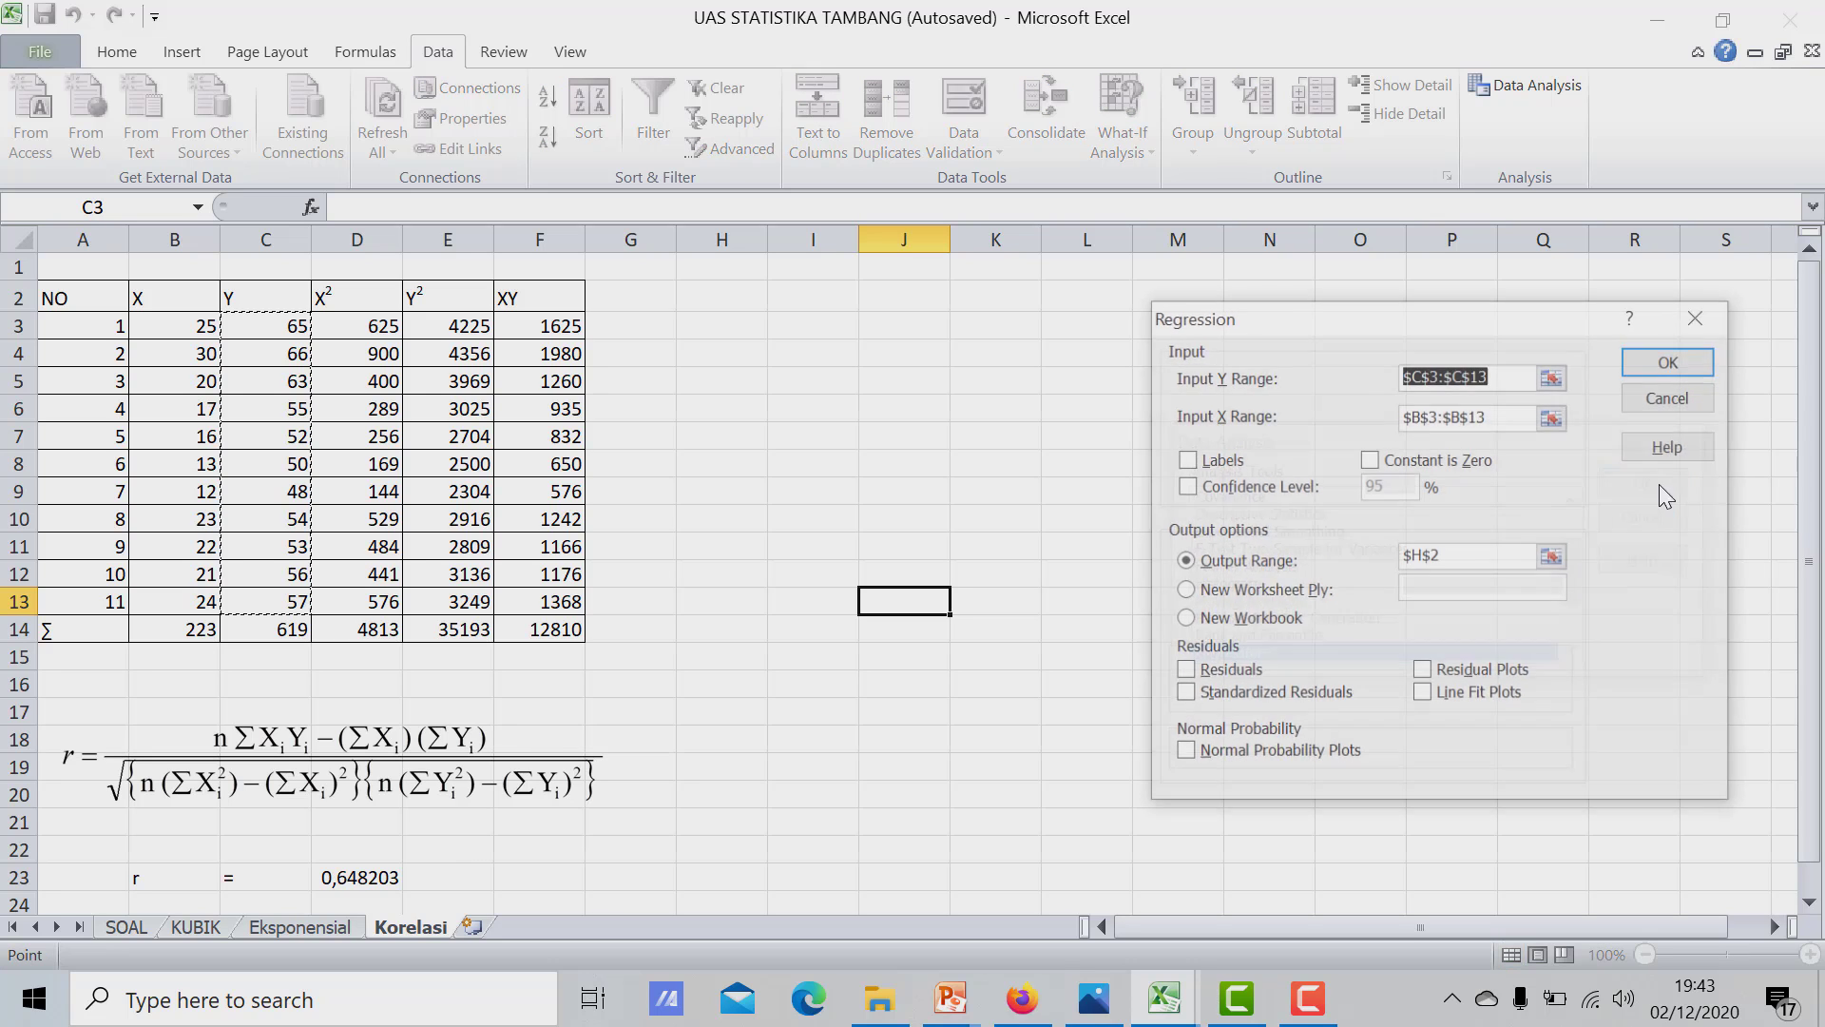
{"action": "left_click", "coordinate": [1554, 377]}
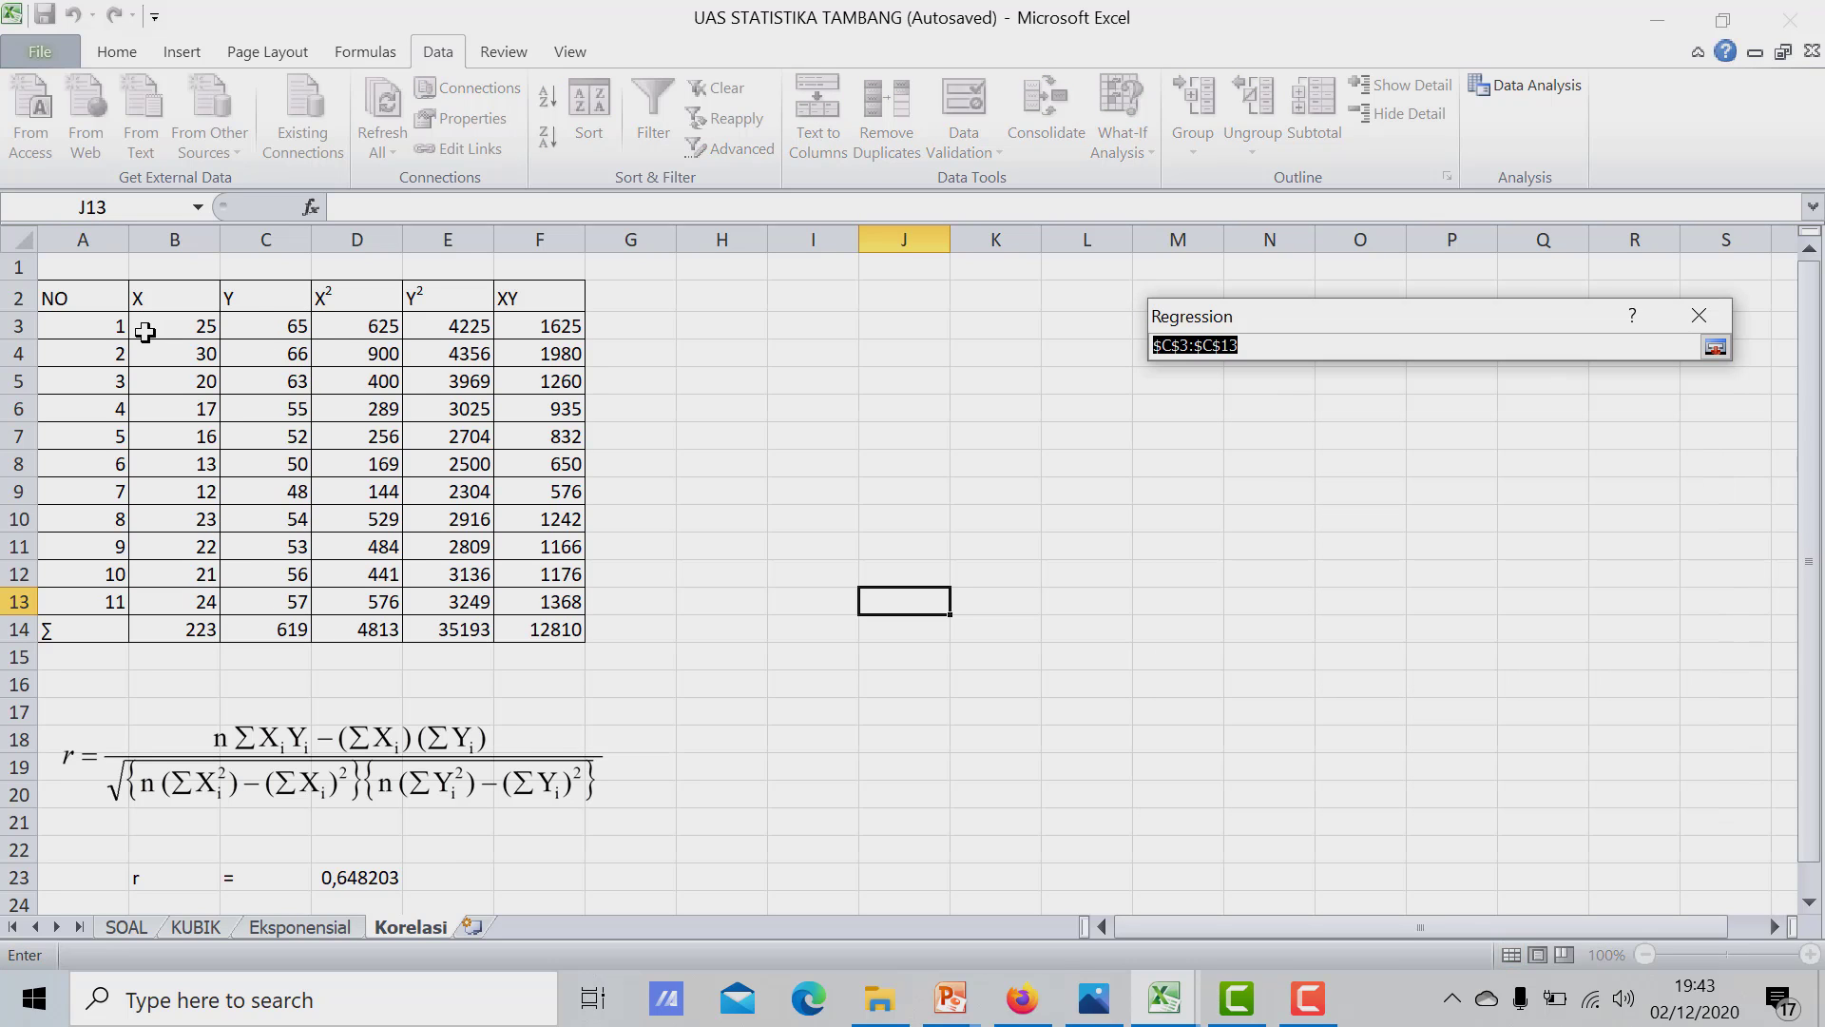
{"action": "left_click_drag", "start_coordinate": [256, 326], "coordinate": [257, 601]}
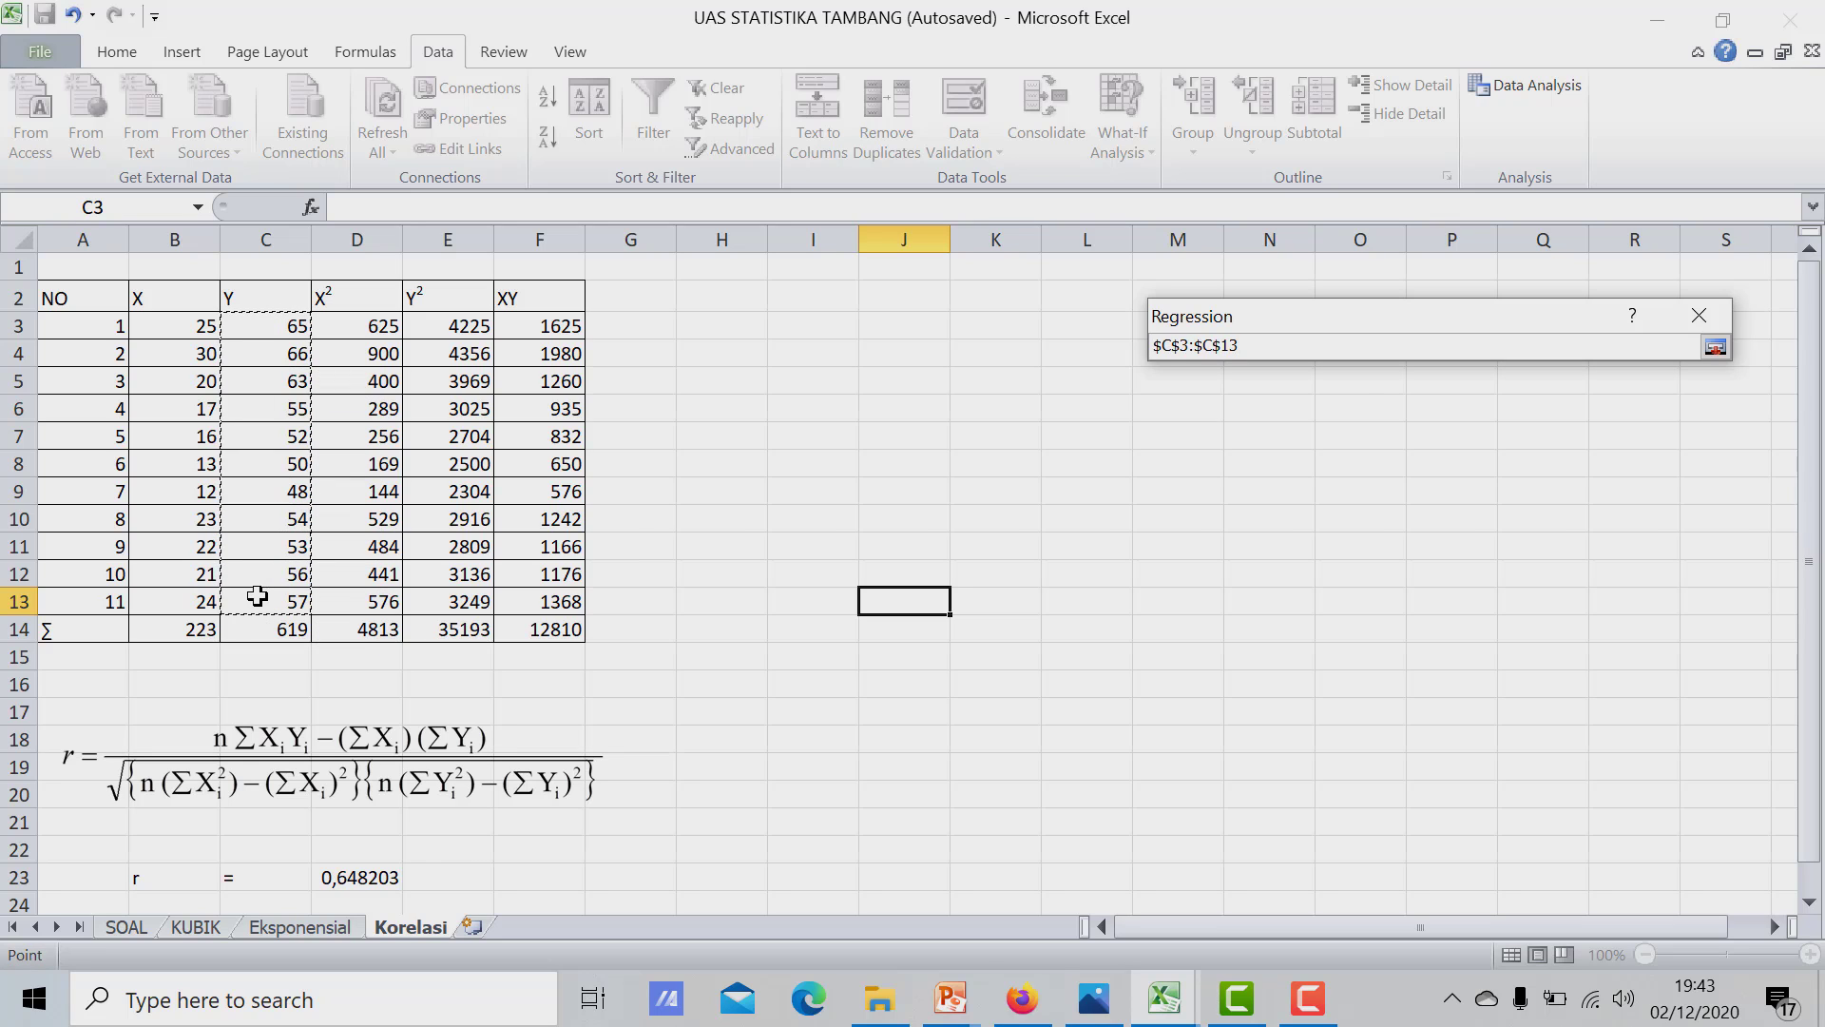
{"action": "key", "text": "Return"}
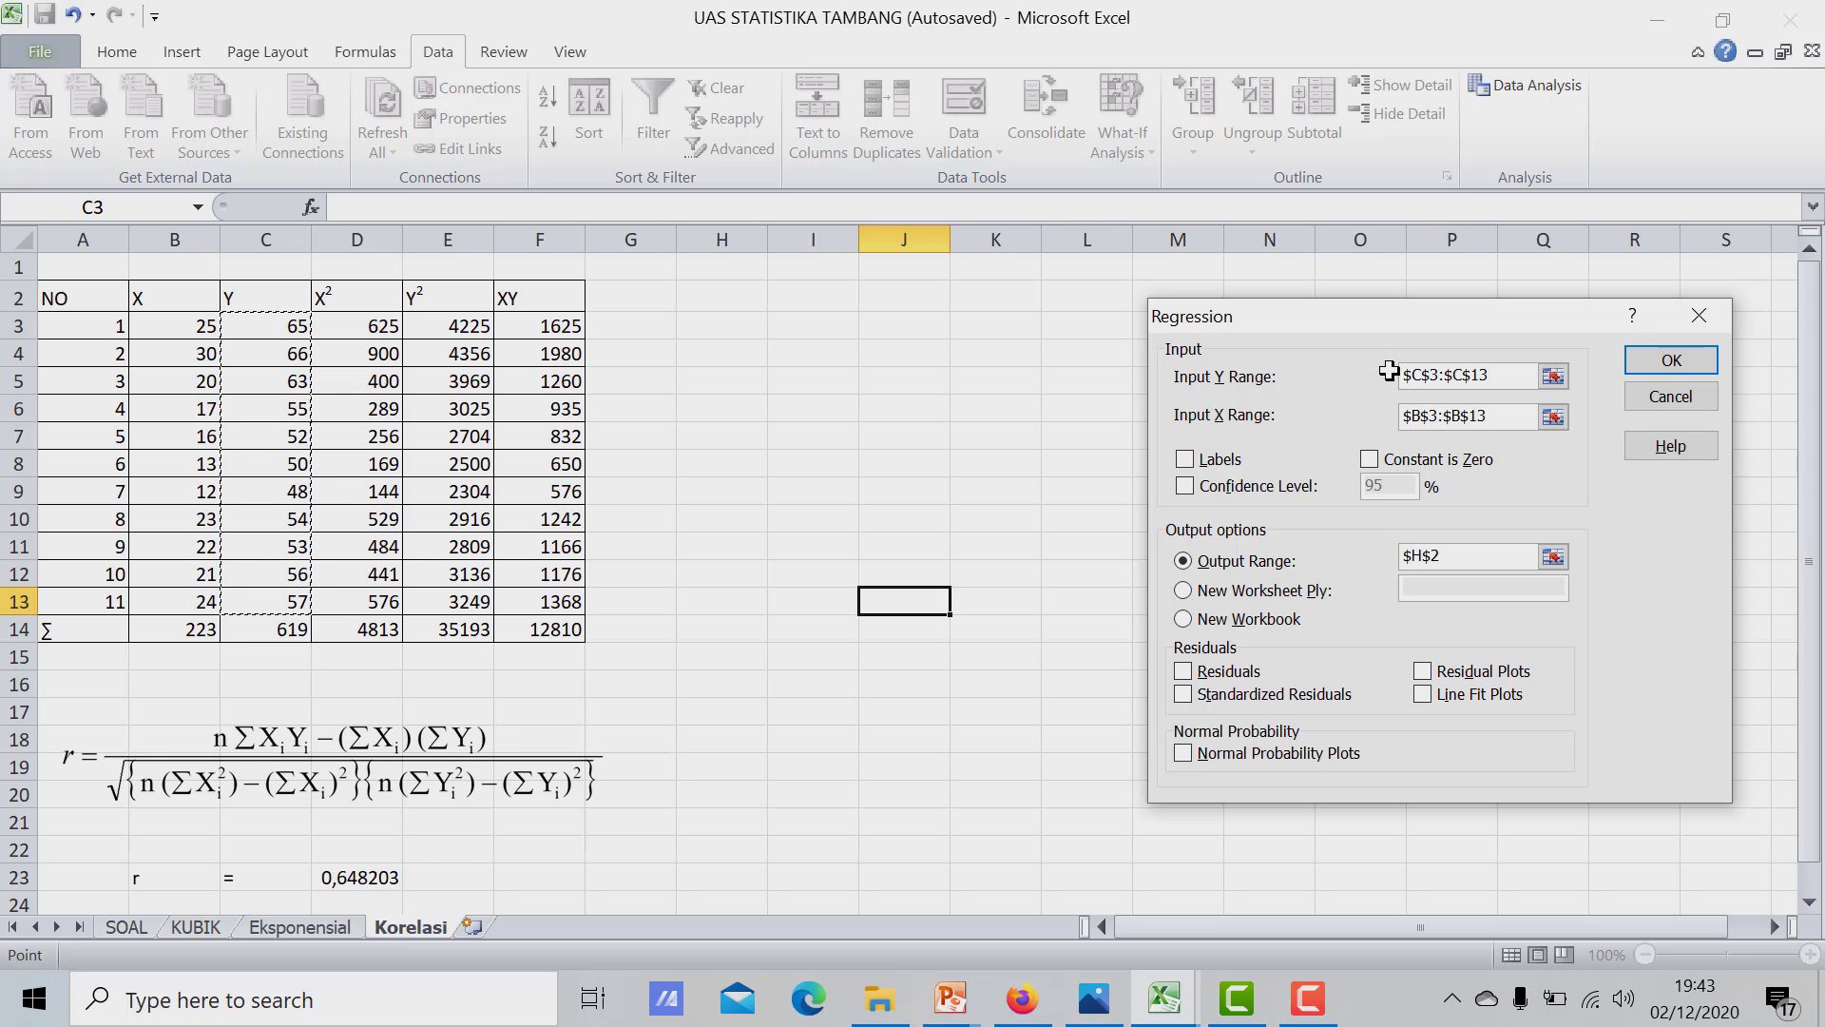
Set the regression's input X range to B3:B13
{"action": "left_click", "coordinate": [1553, 418]}
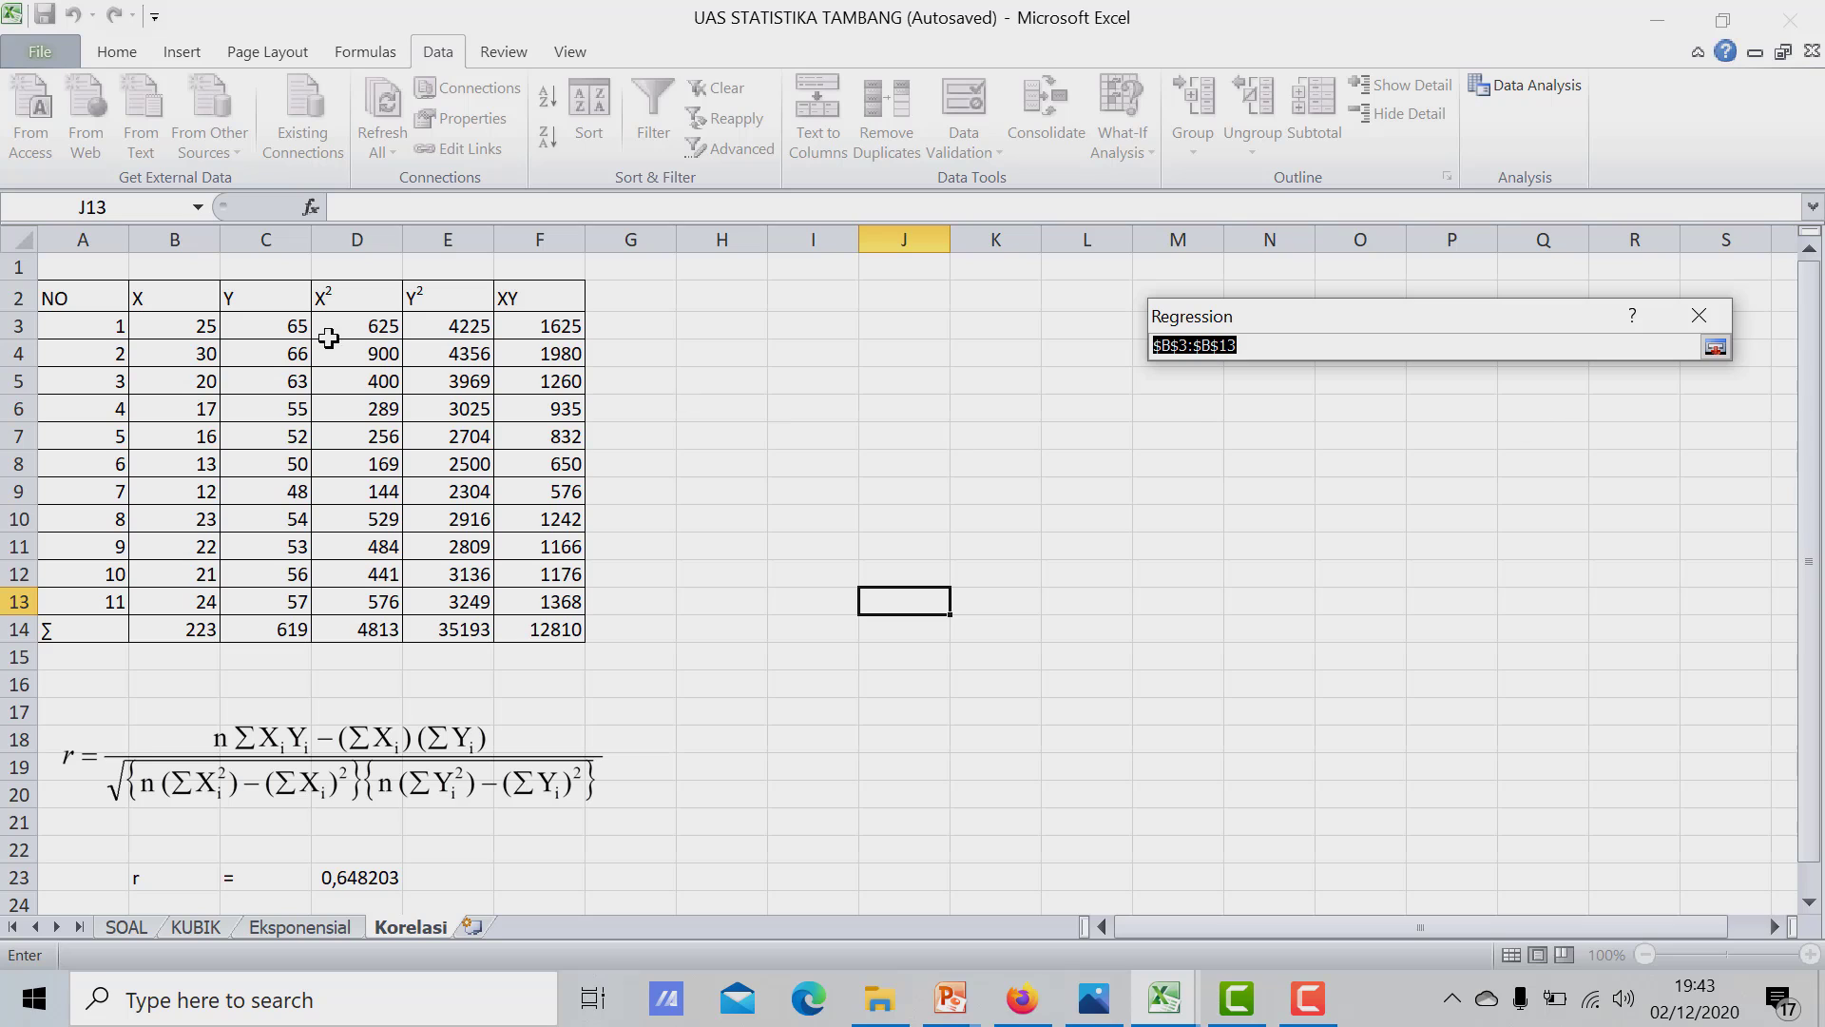
{"action": "left_click", "coordinate": [171, 323]}
{"action": "left_click_drag", "start_coordinate": [171, 323], "coordinate": [157, 600]}
{"action": "key", "text": "Return"}
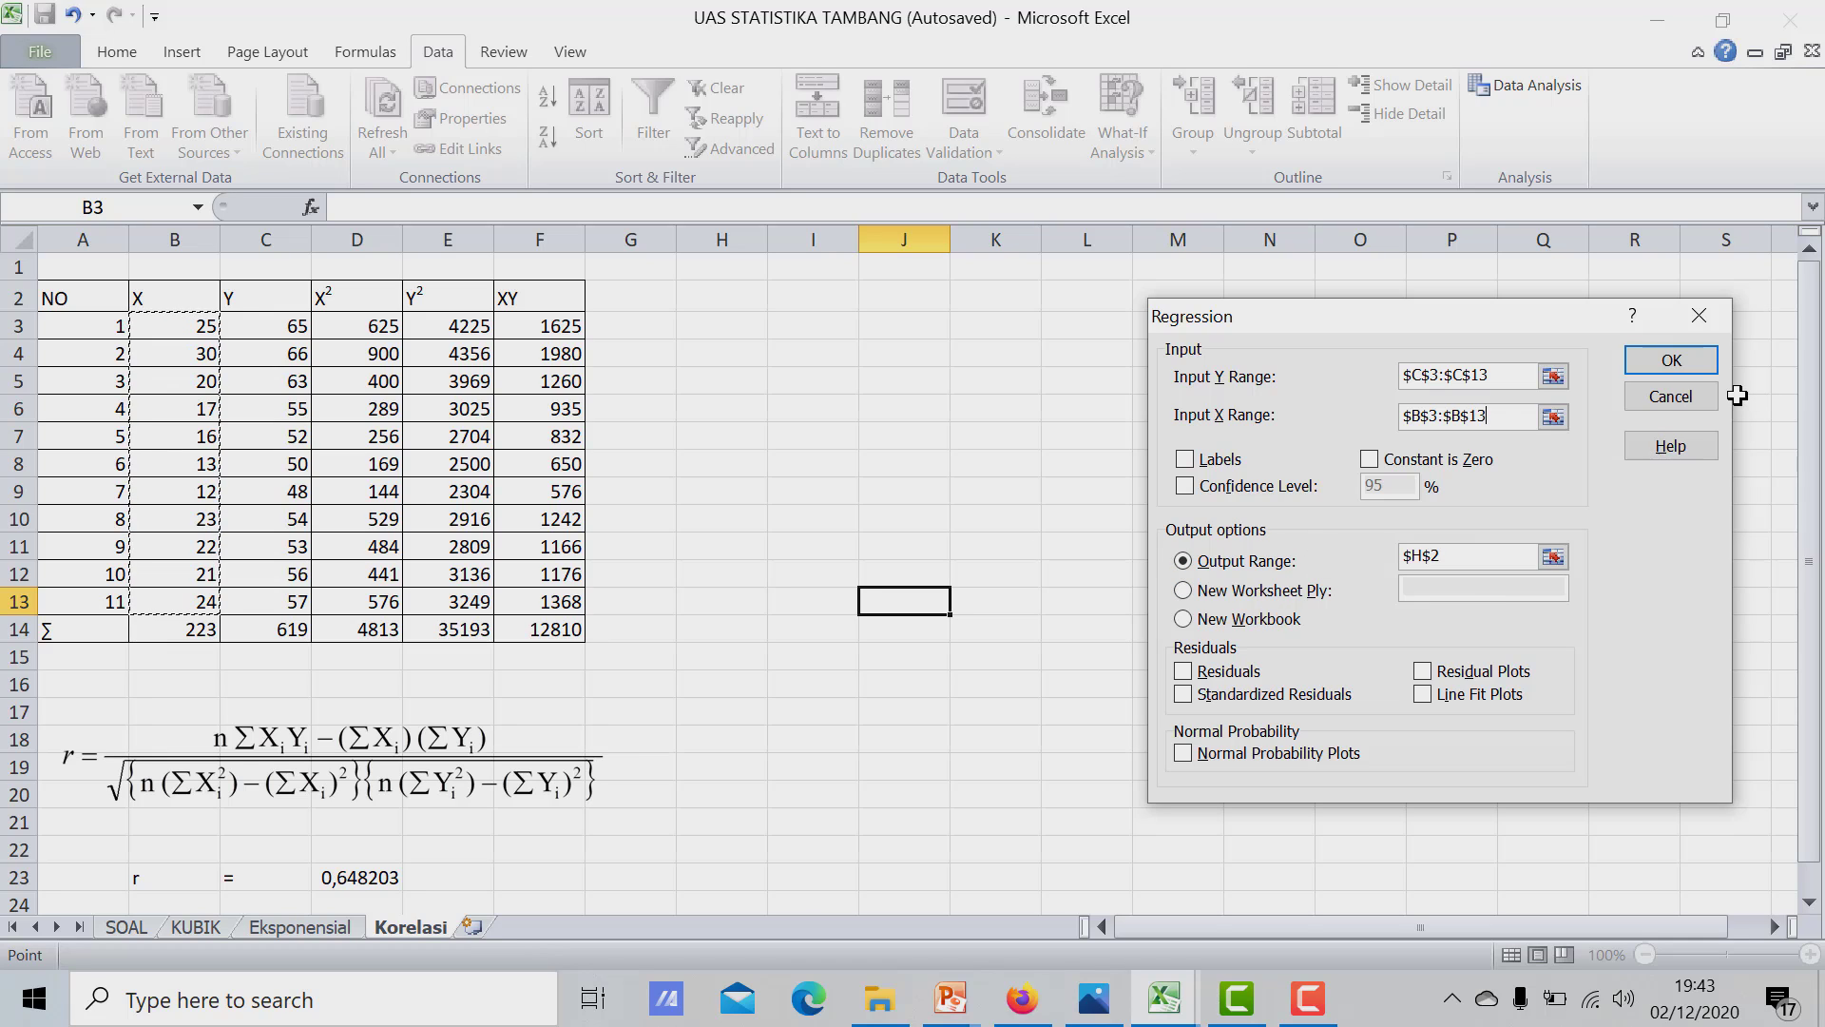
Set the regression's output range to I3 and run the analysis
{"action": "left_click", "coordinate": [1553, 559]}
{"action": "left_click", "coordinate": [783, 328]}
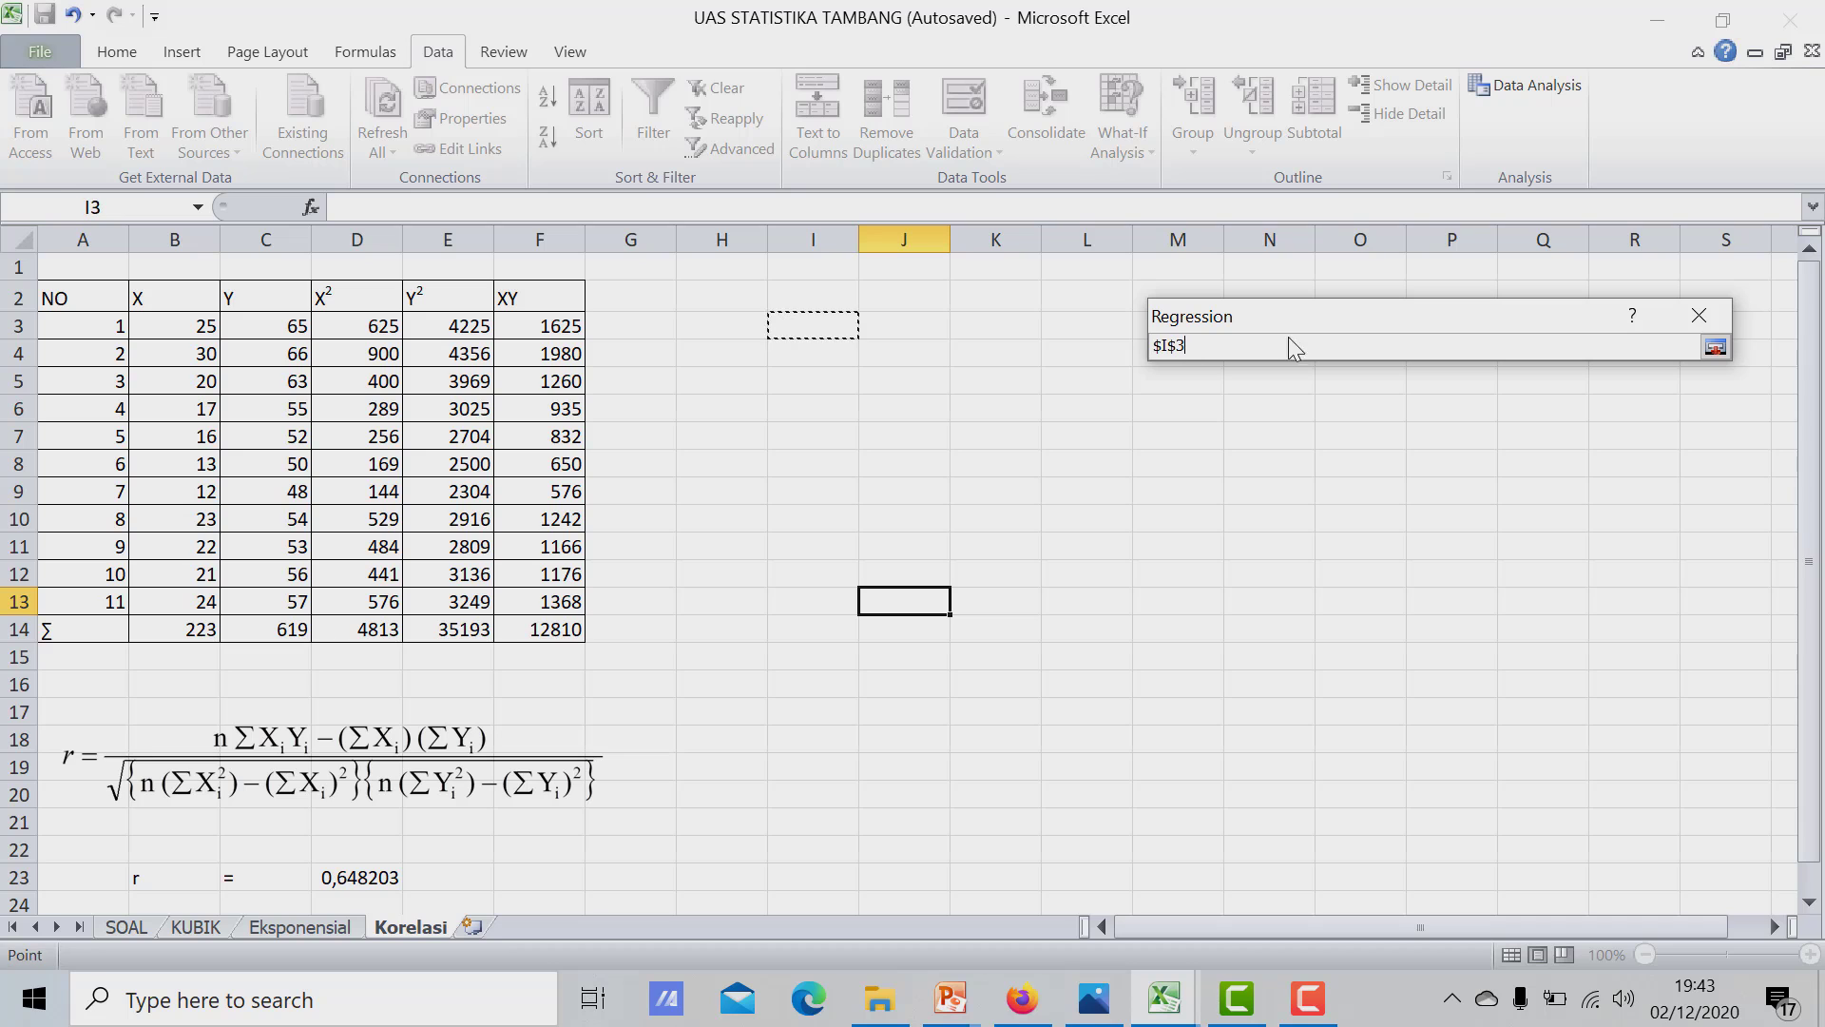
{"action": "key", "text": "Return"}
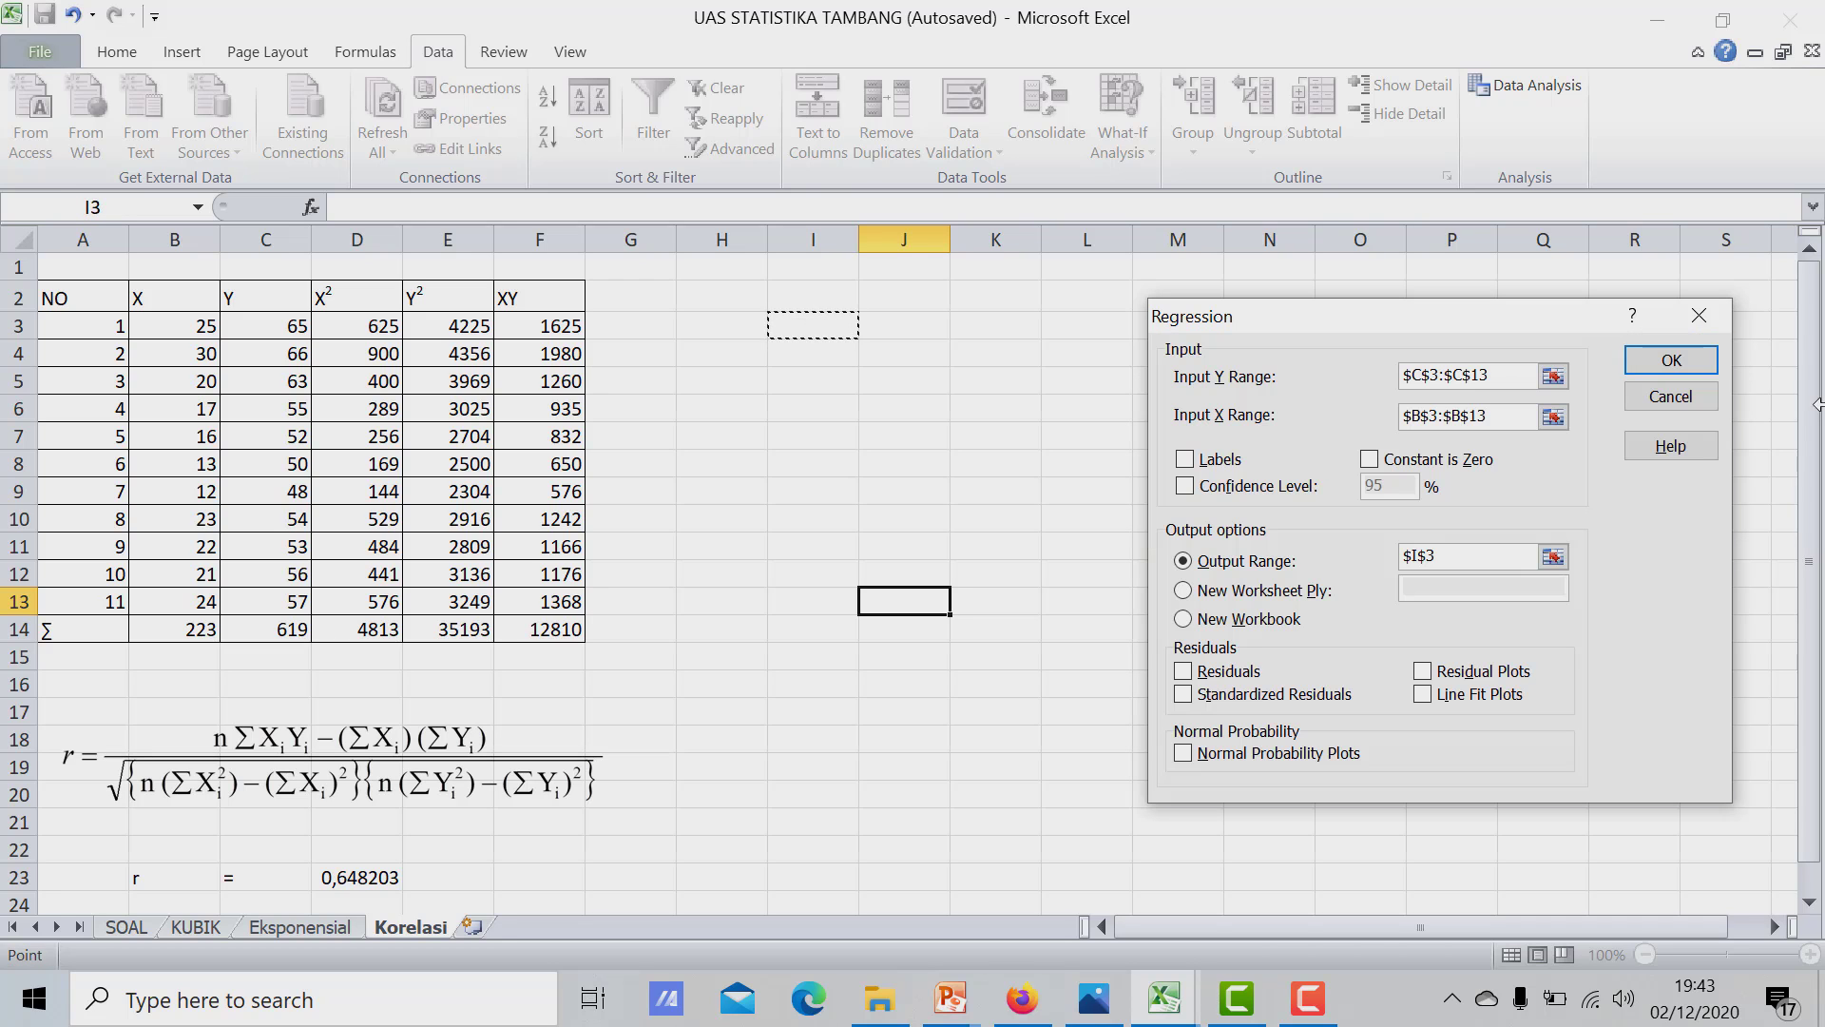
{"action": "left_click", "coordinate": [1665, 362]}
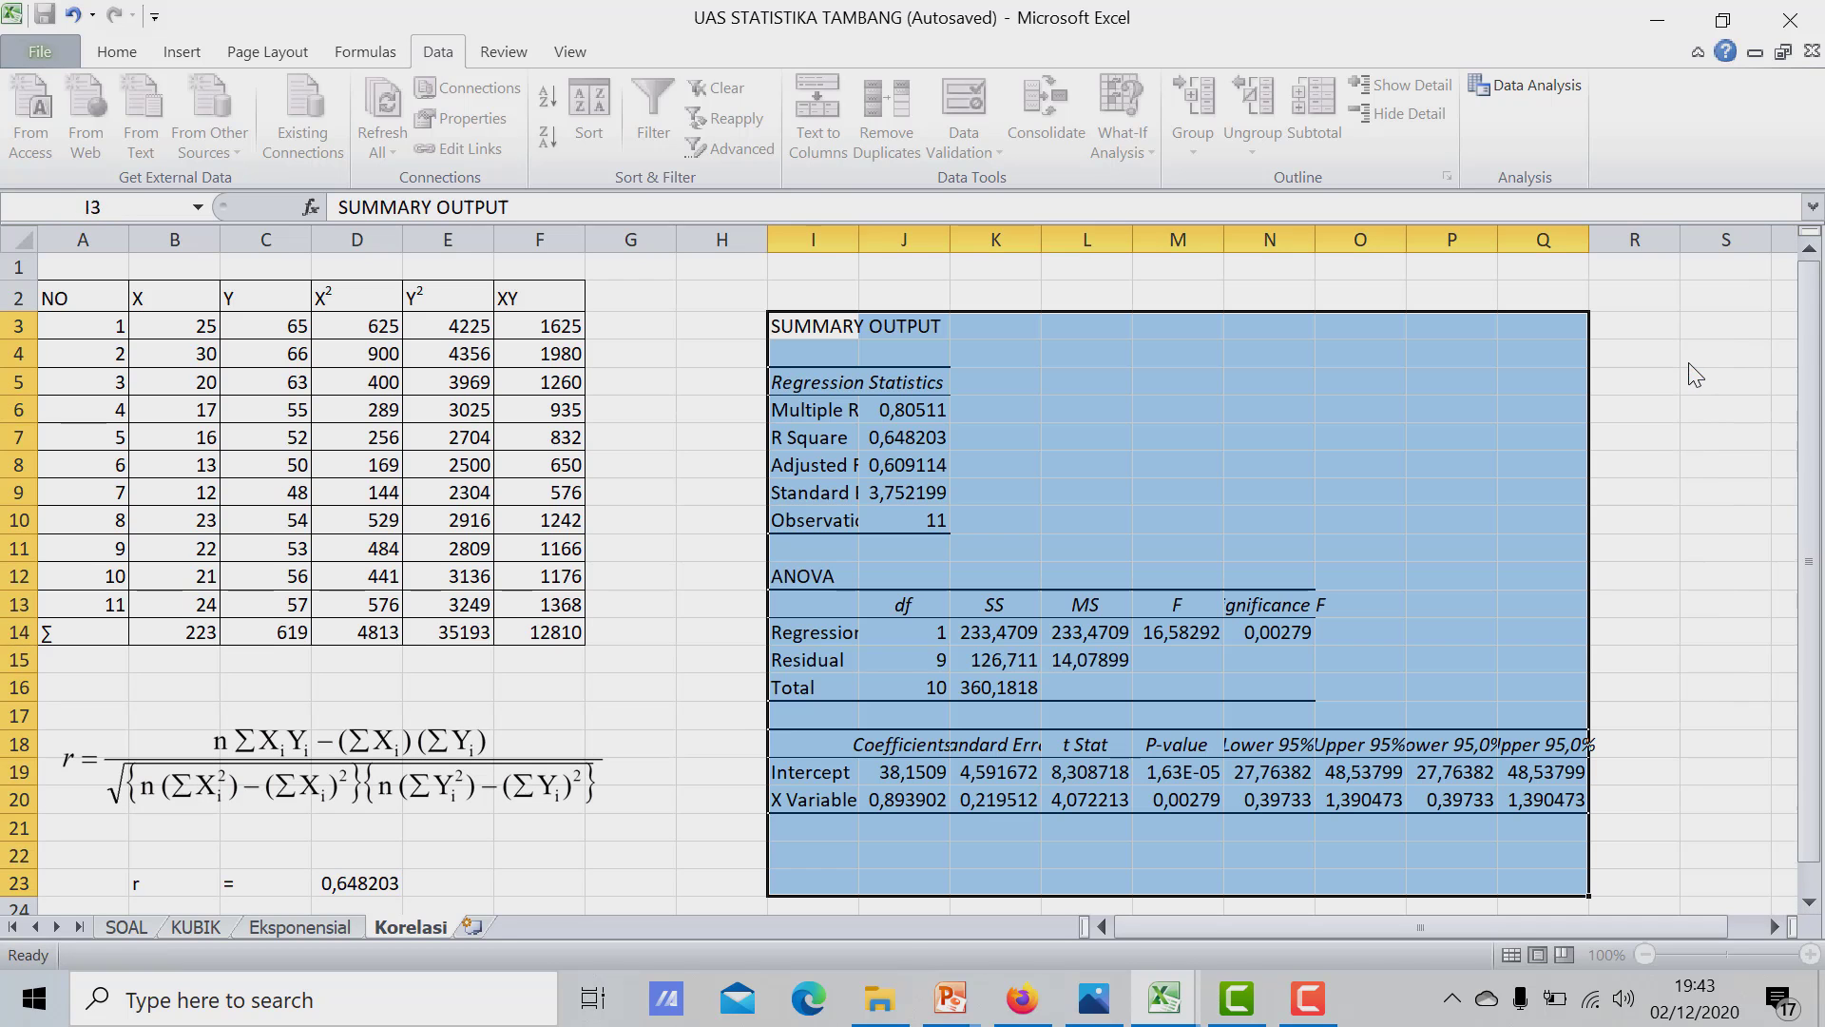
Widen column I so the regression statistics labels are easier to read
{"action": "scroll", "coordinate": [1223, 619], "scroll_direction": "down", "scroll_amount": 1}
{"action": "left_click", "coordinate": [1207, 623]}
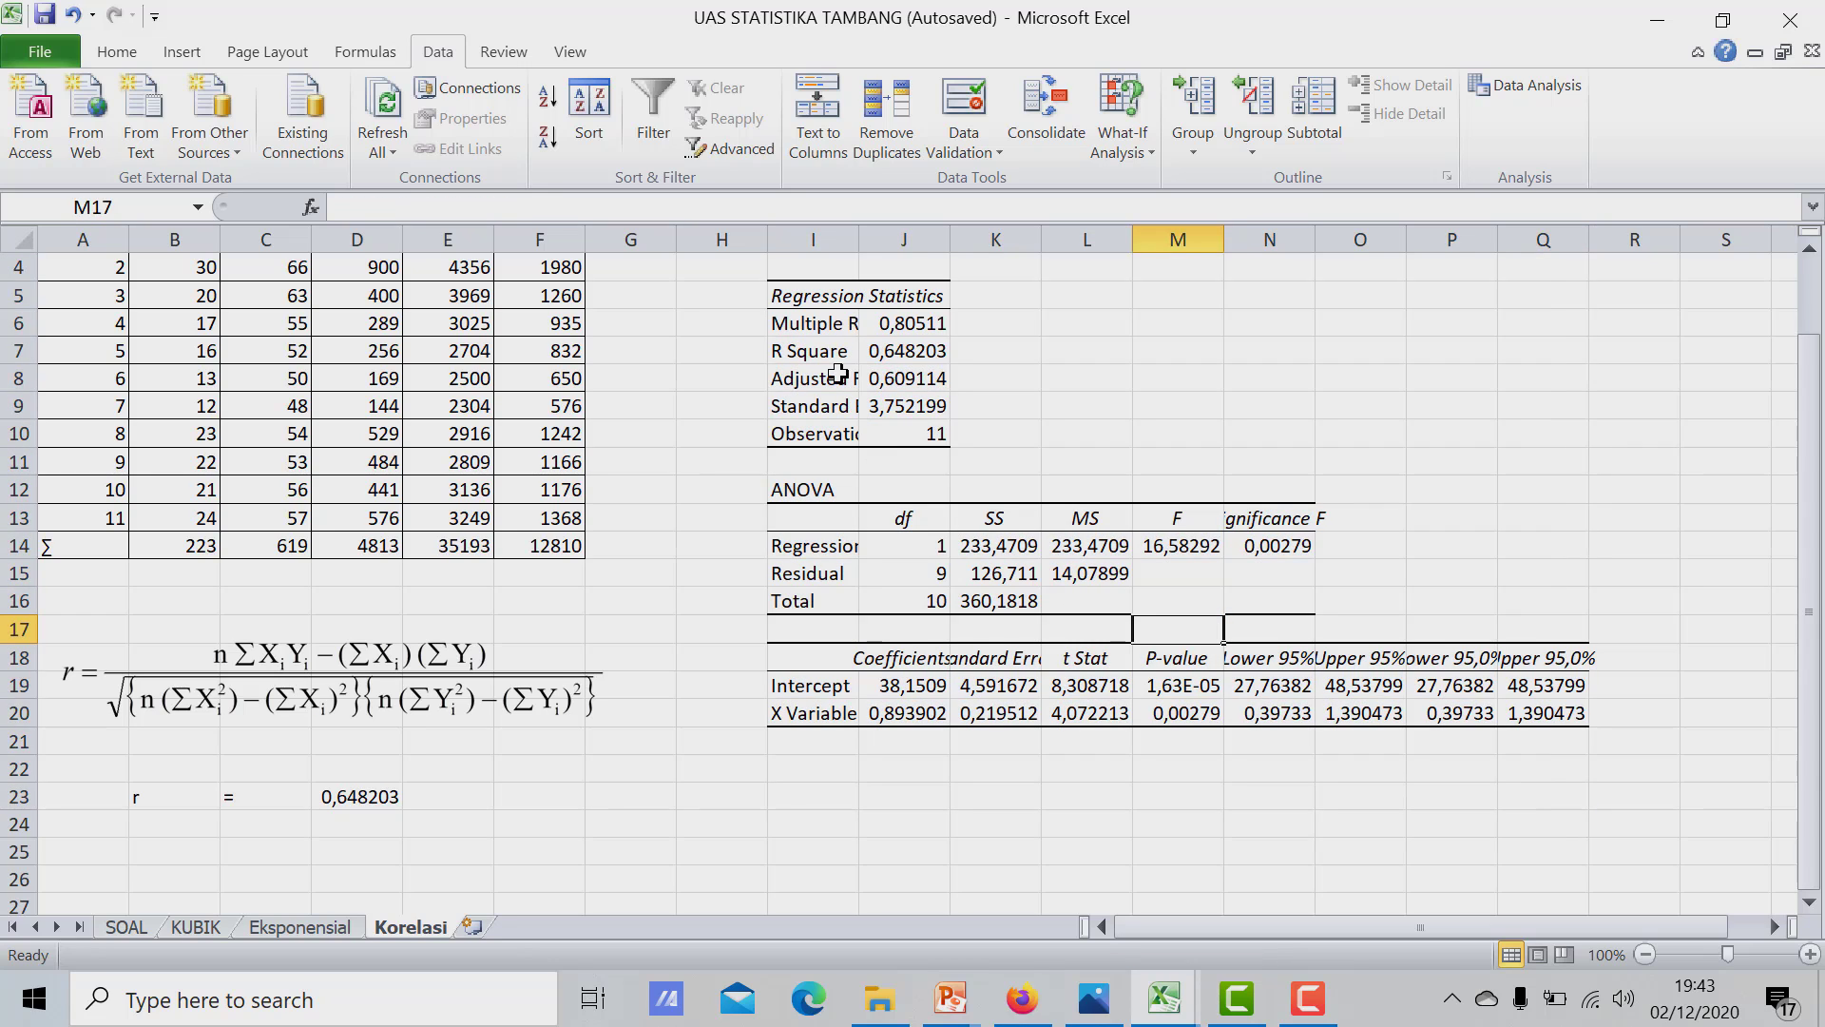
{"action": "left_click_drag", "start_coordinate": [860, 245], "coordinate": [906, 249]}
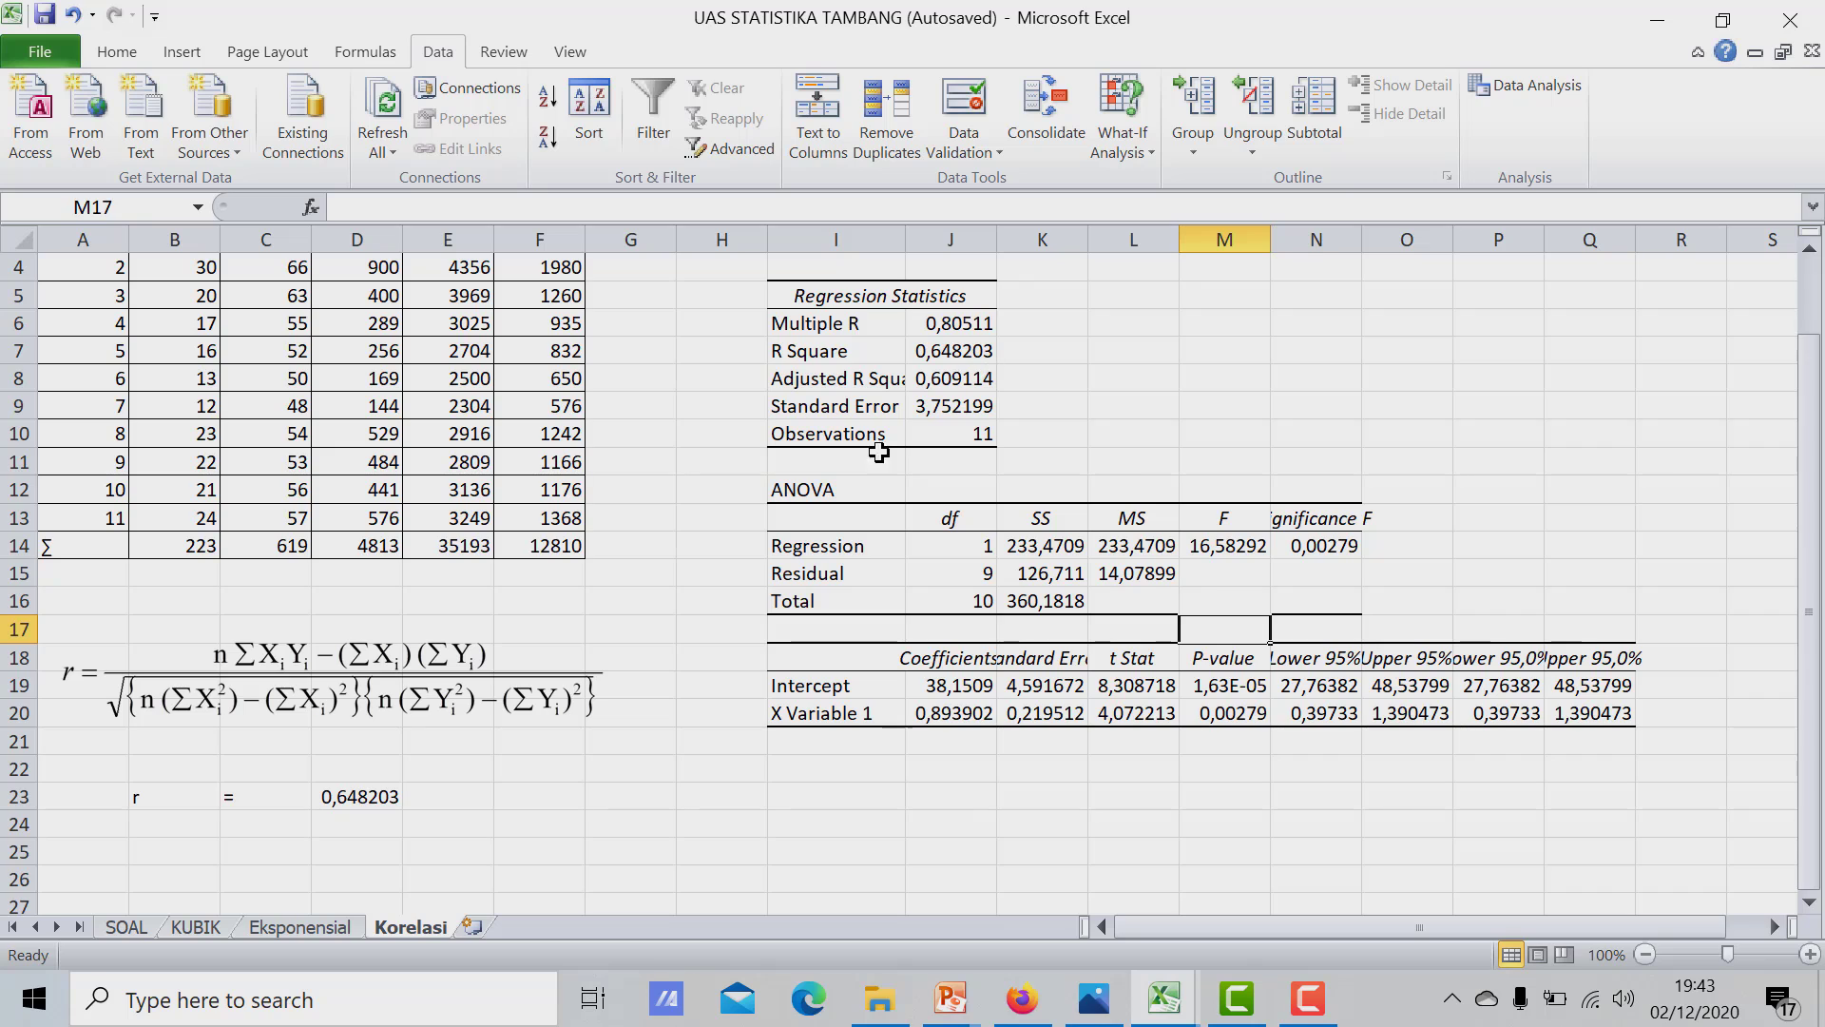
Format the r result in B23:D23 with red text and a yellow fill
{"action": "left_click_drag", "start_coordinate": [165, 794], "coordinate": [366, 797]}
{"action": "left_click", "coordinate": [117, 52]}
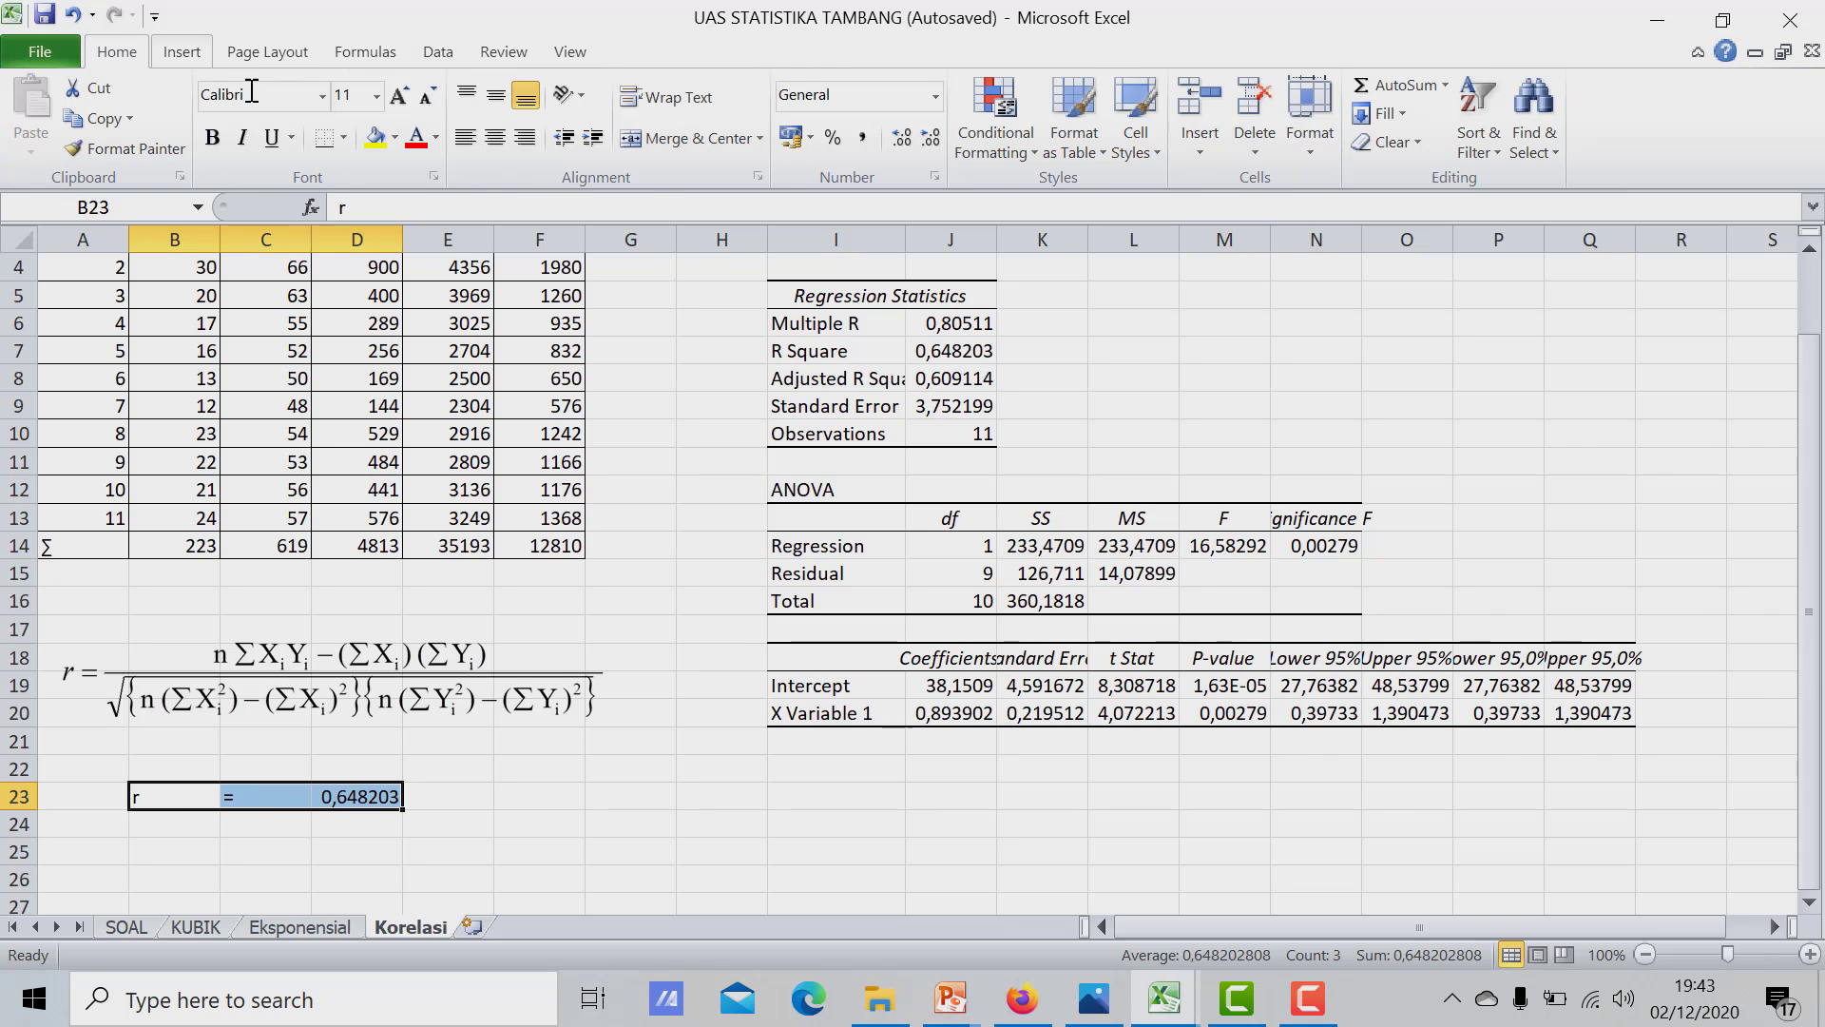
{"action": "left_click", "coordinate": [416, 137]}
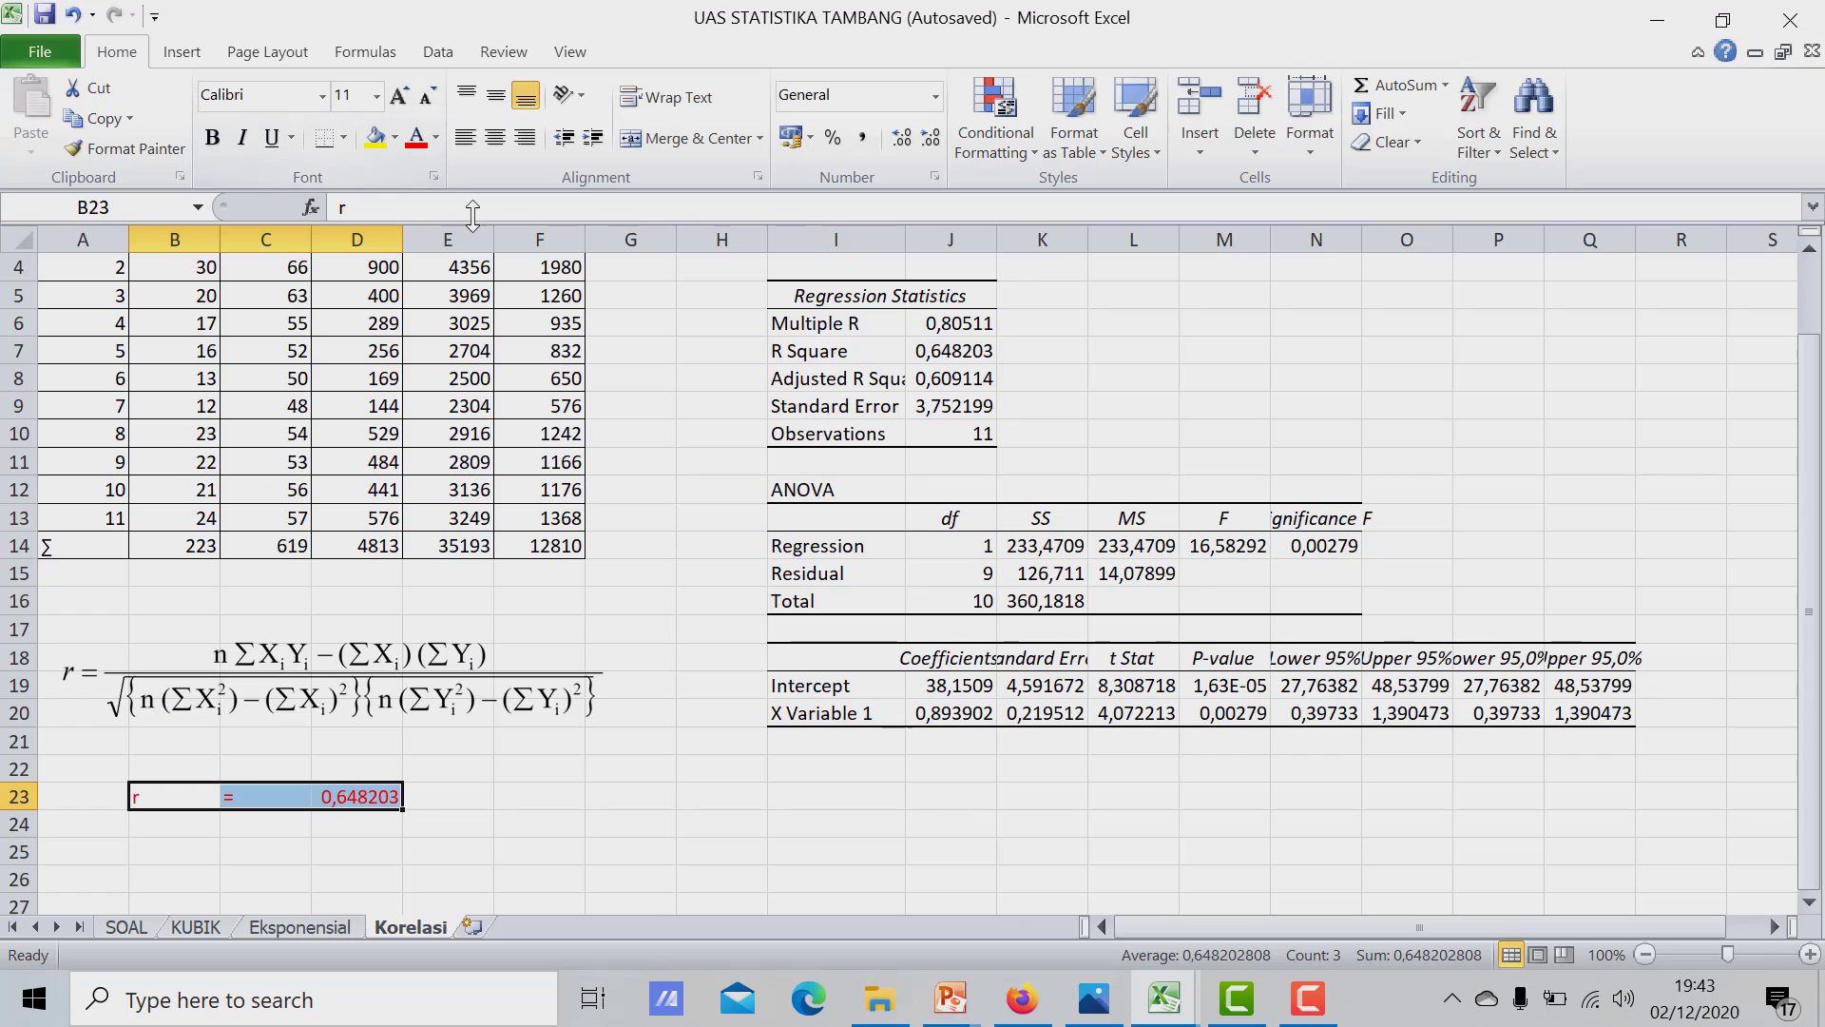
{"action": "left_click", "coordinate": [377, 138]}
Highlight the R Square label and its value in I7:J7 with a yellow fill
{"action": "left_click", "coordinate": [815, 424]}
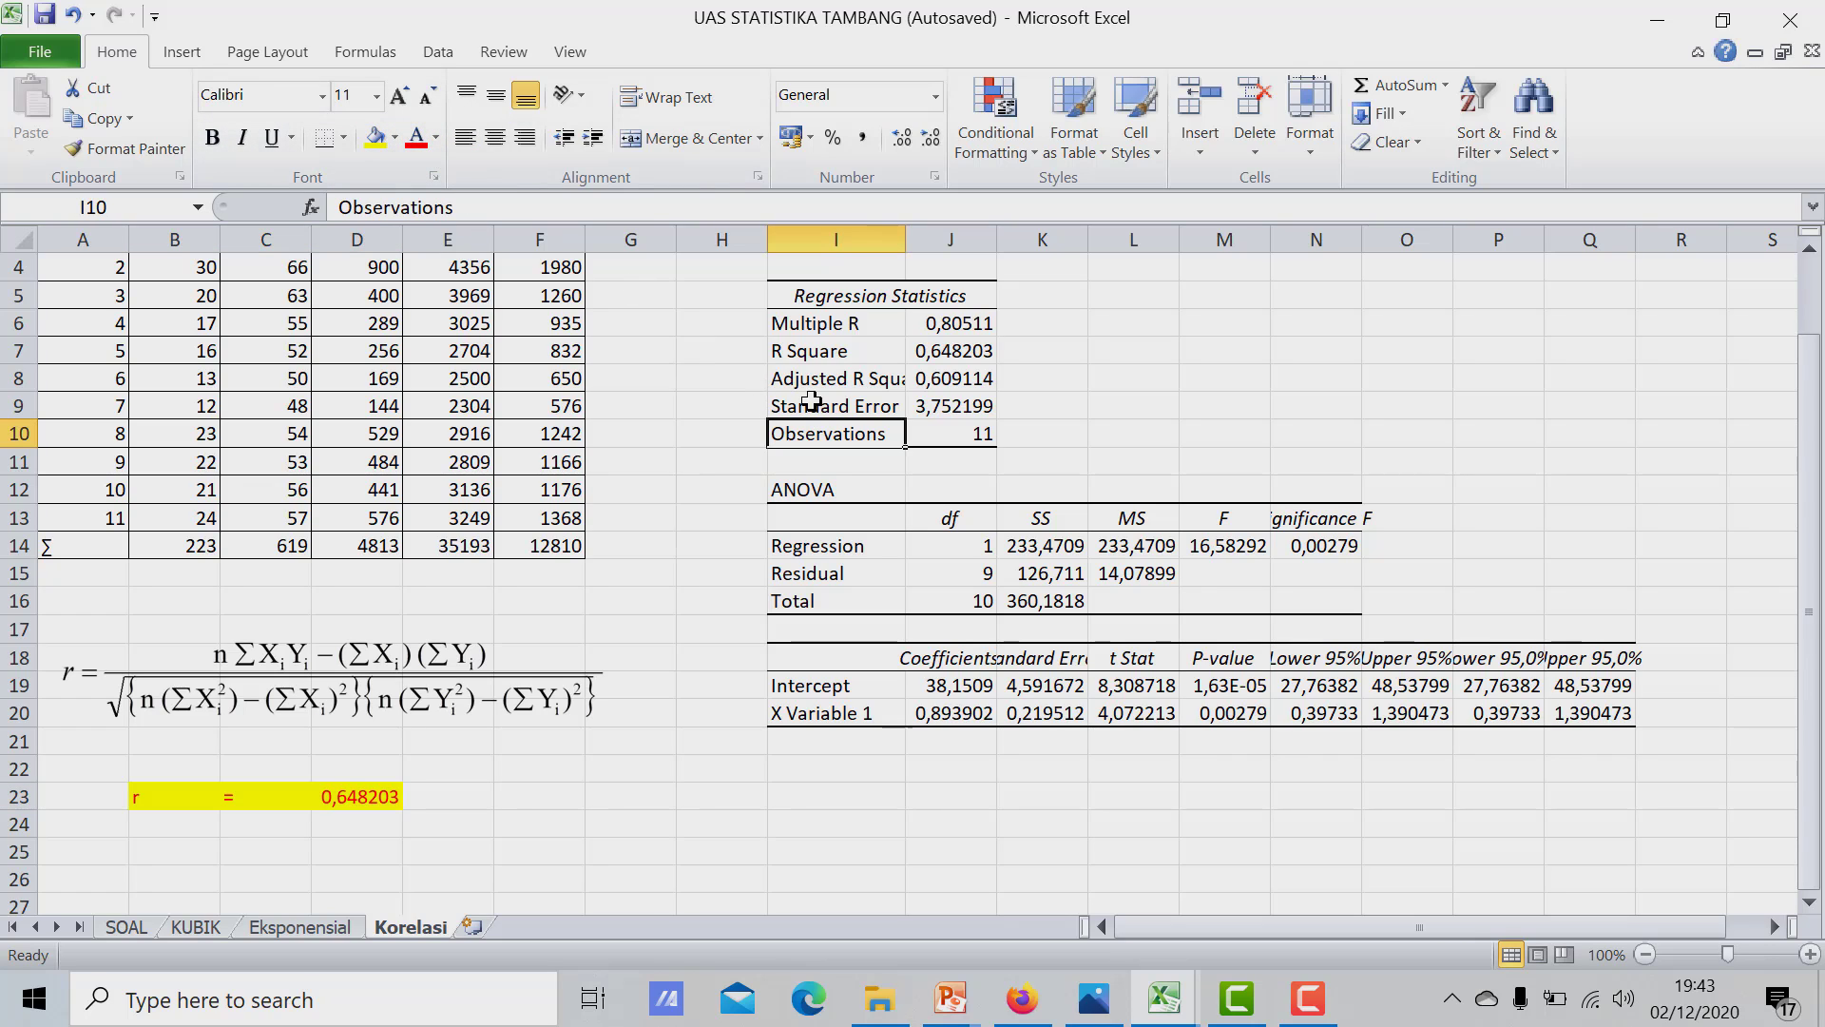
{"action": "left_click", "coordinate": [893, 352]}
{"action": "left_click_drag", "start_coordinate": [895, 352], "coordinate": [951, 352]}
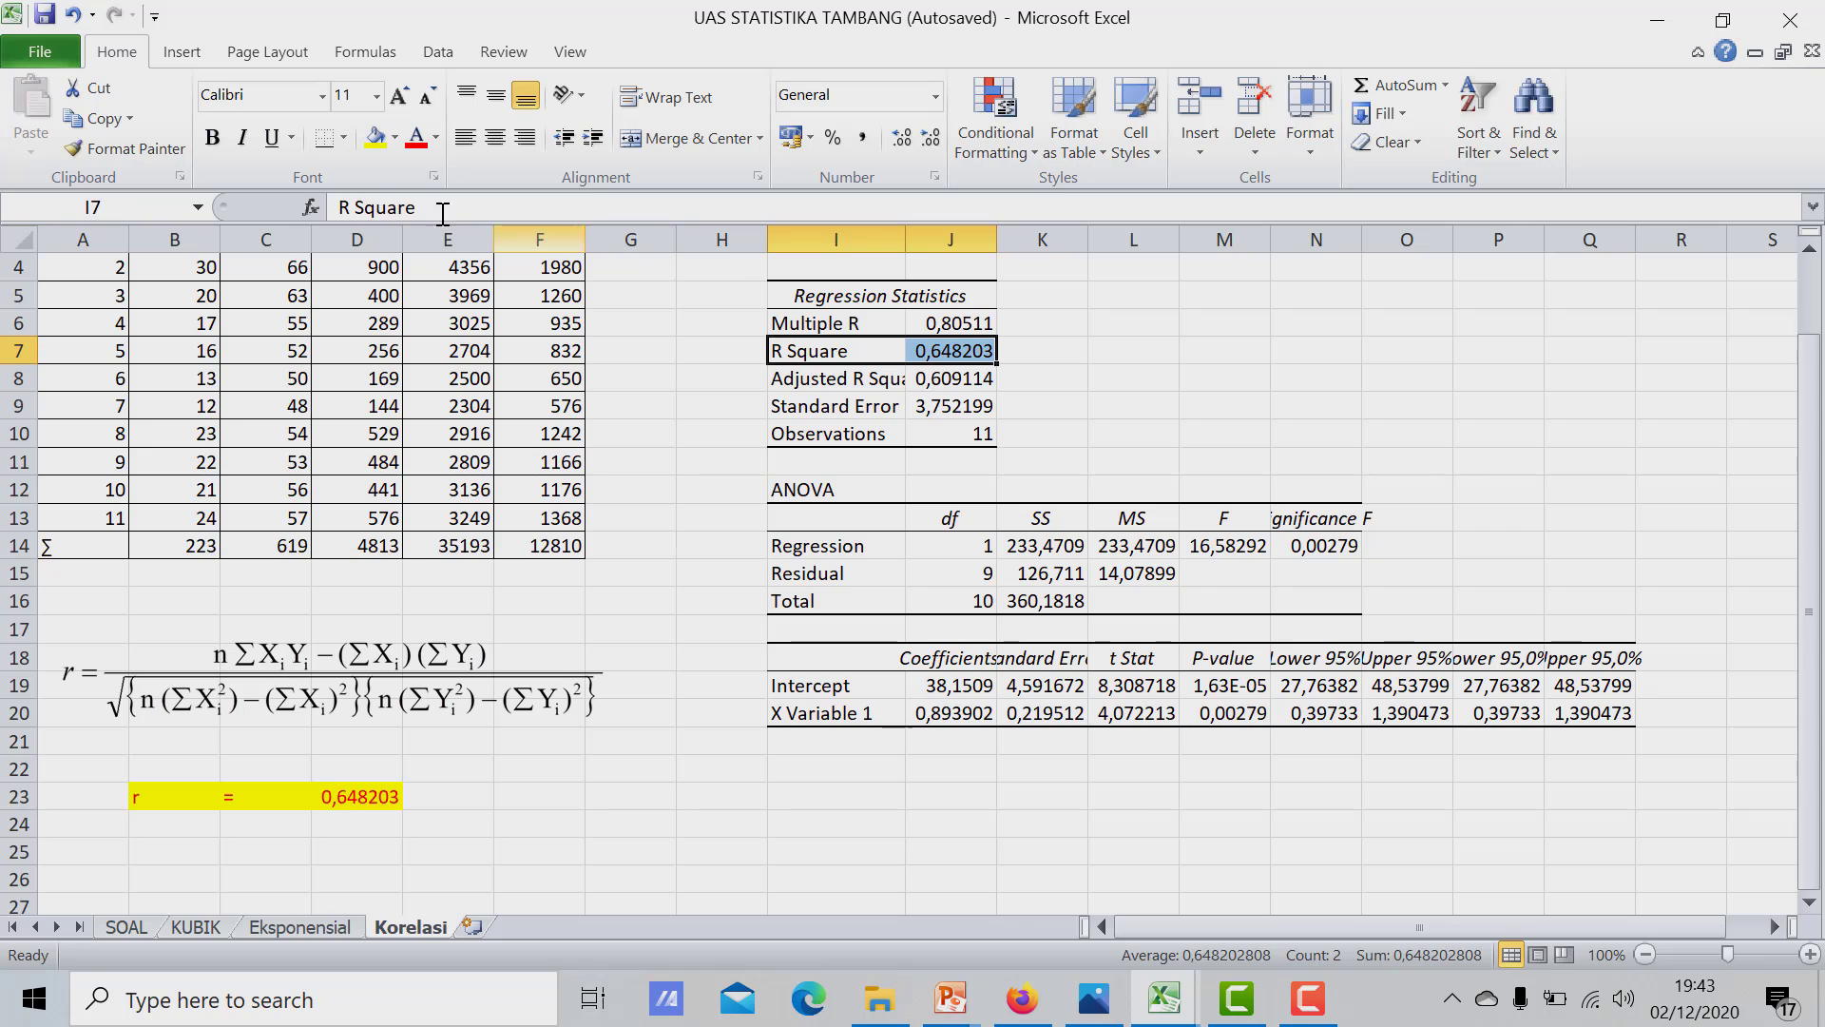
{"action": "left_click", "coordinate": [380, 150]}
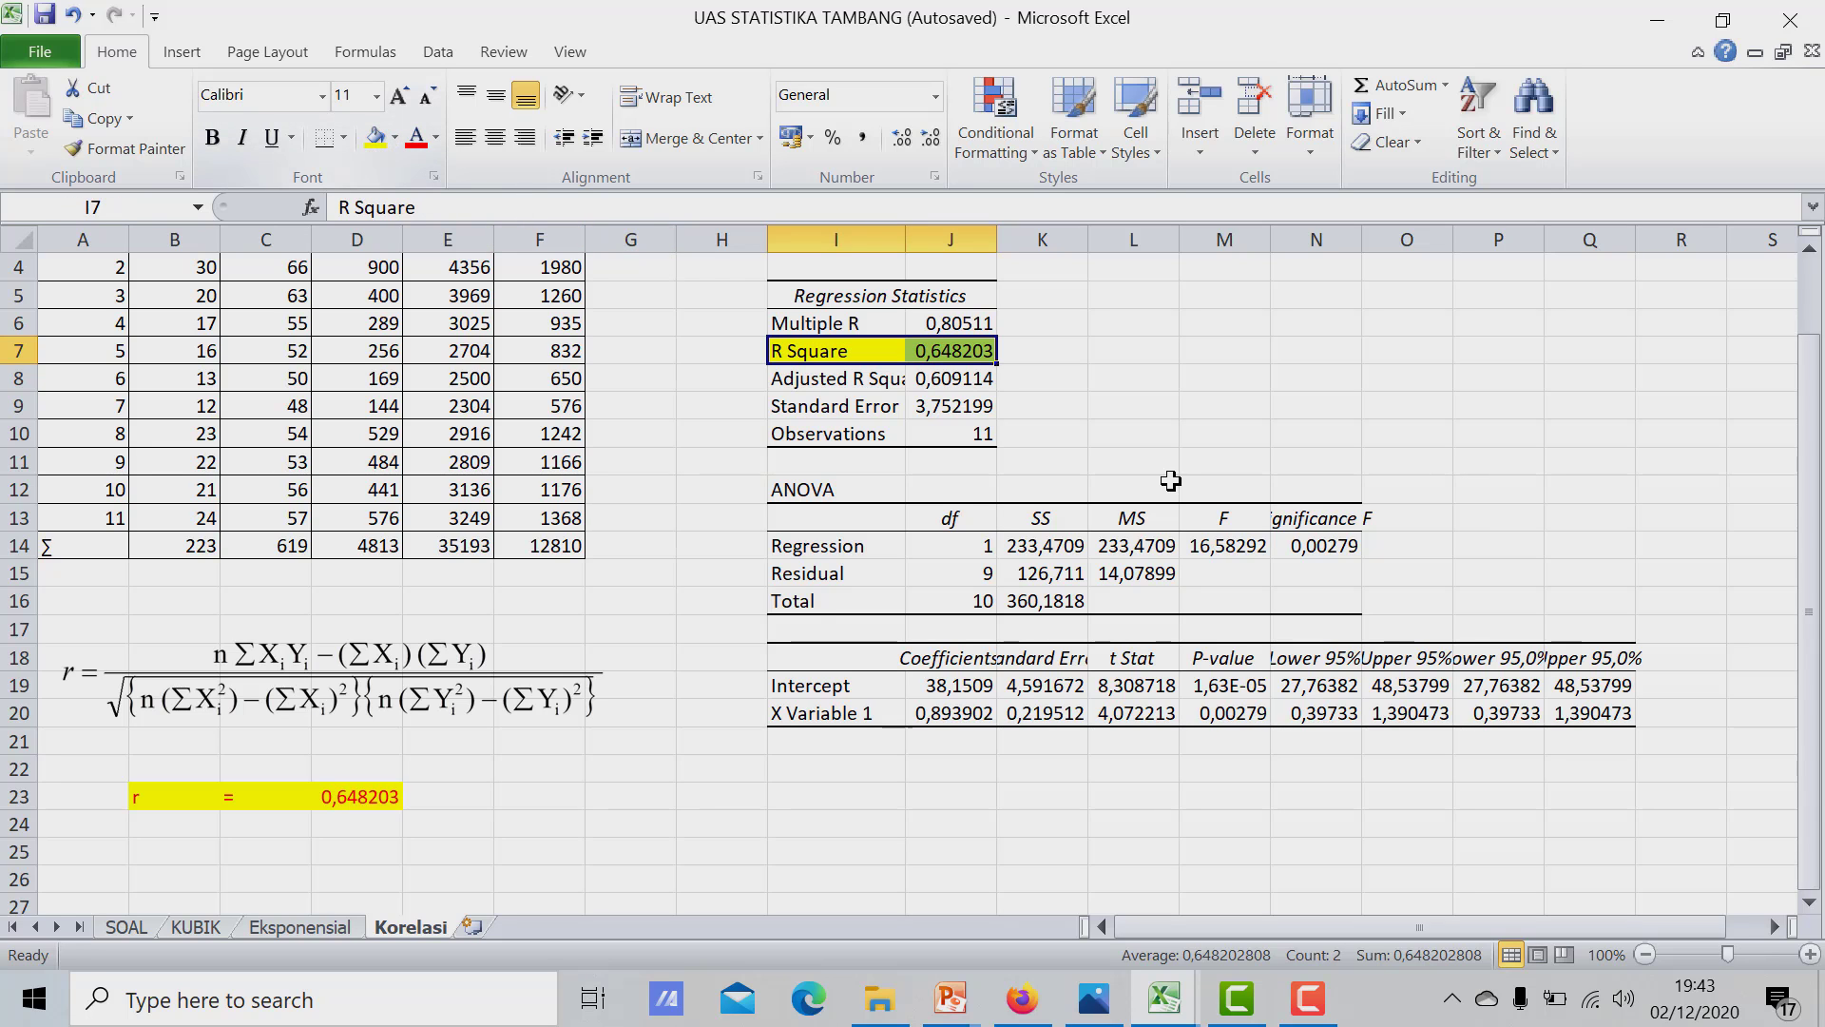
{"action": "left_click", "coordinate": [1138, 407]}
{"action": "scroll", "coordinate": [1109, 468], "scroll_direction": "down", "scroll_amount": 2}
{"action": "scroll", "coordinate": [972, 541], "scroll_direction": "up", "scroll_amount": 3}
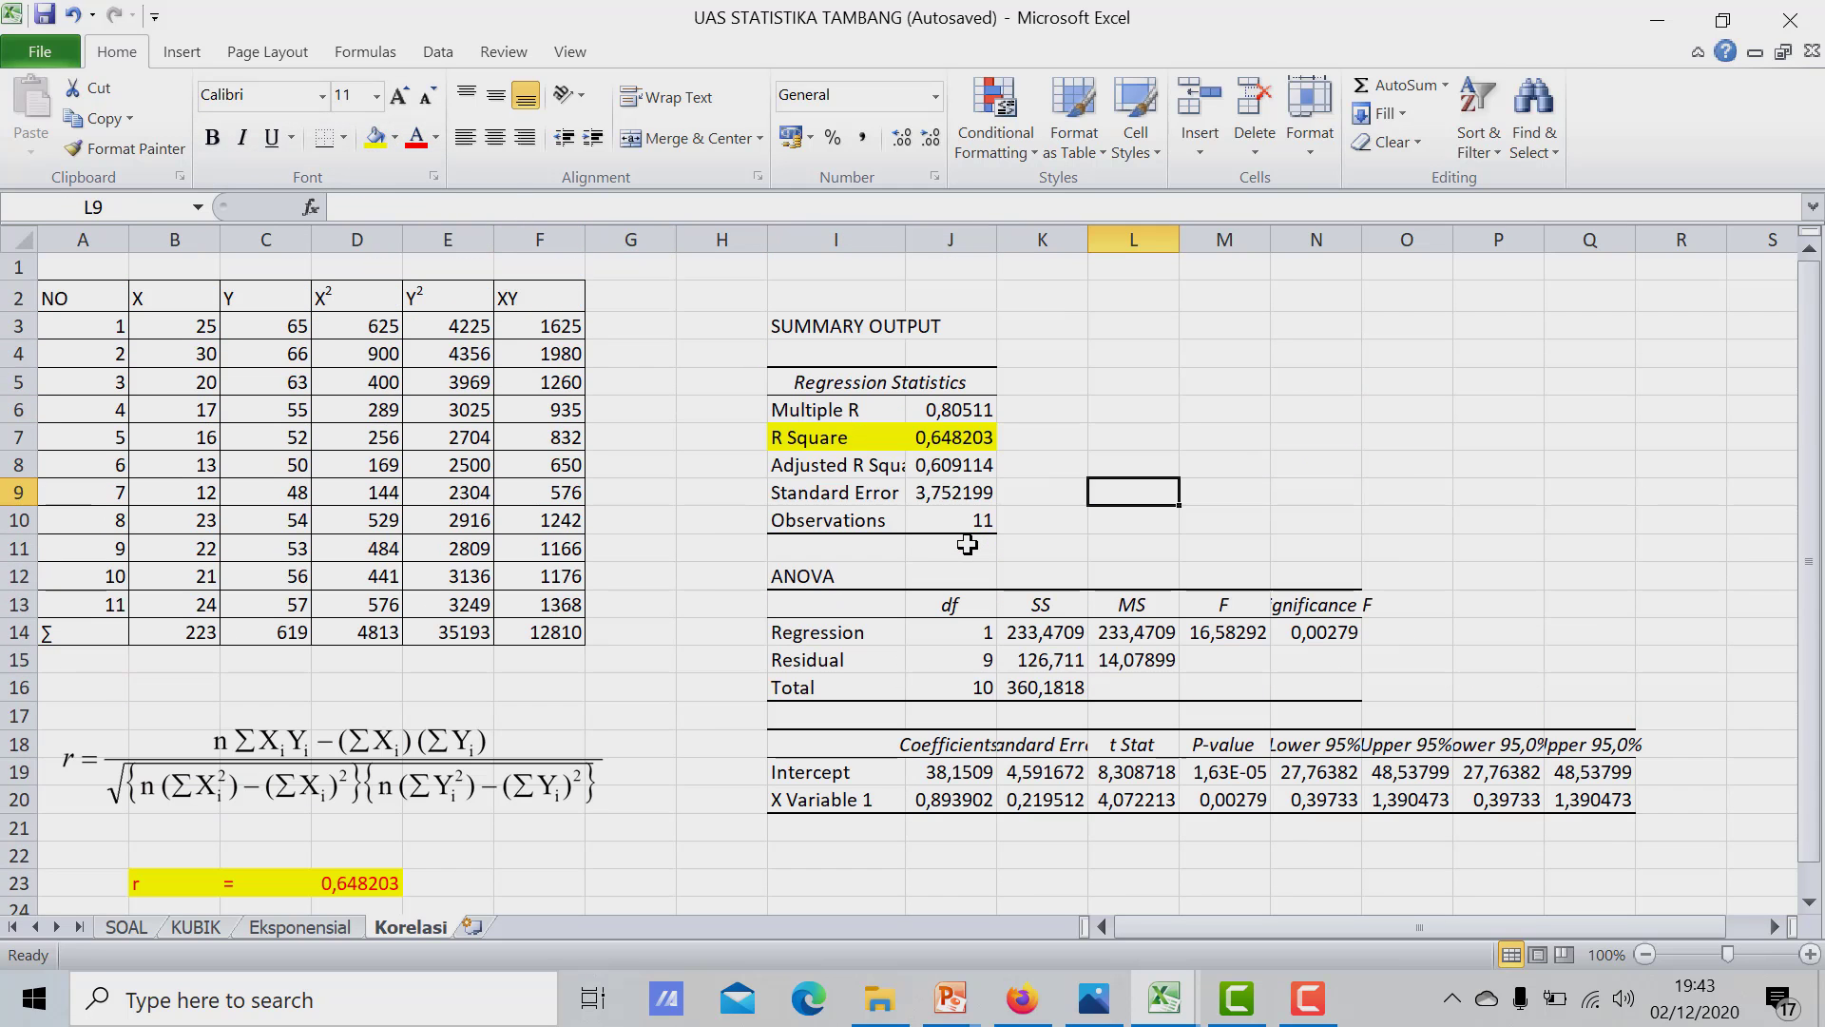
{"action": "scroll", "coordinate": [966, 544], "scroll_direction": "down", "scroll_amount": 1}
{"action": "scroll", "coordinate": [967, 544], "scroll_direction": "down", "scroll_amount": 1}
{"action": "scroll", "coordinate": [967, 544], "scroll_direction": "up", "scroll_amount": 2}
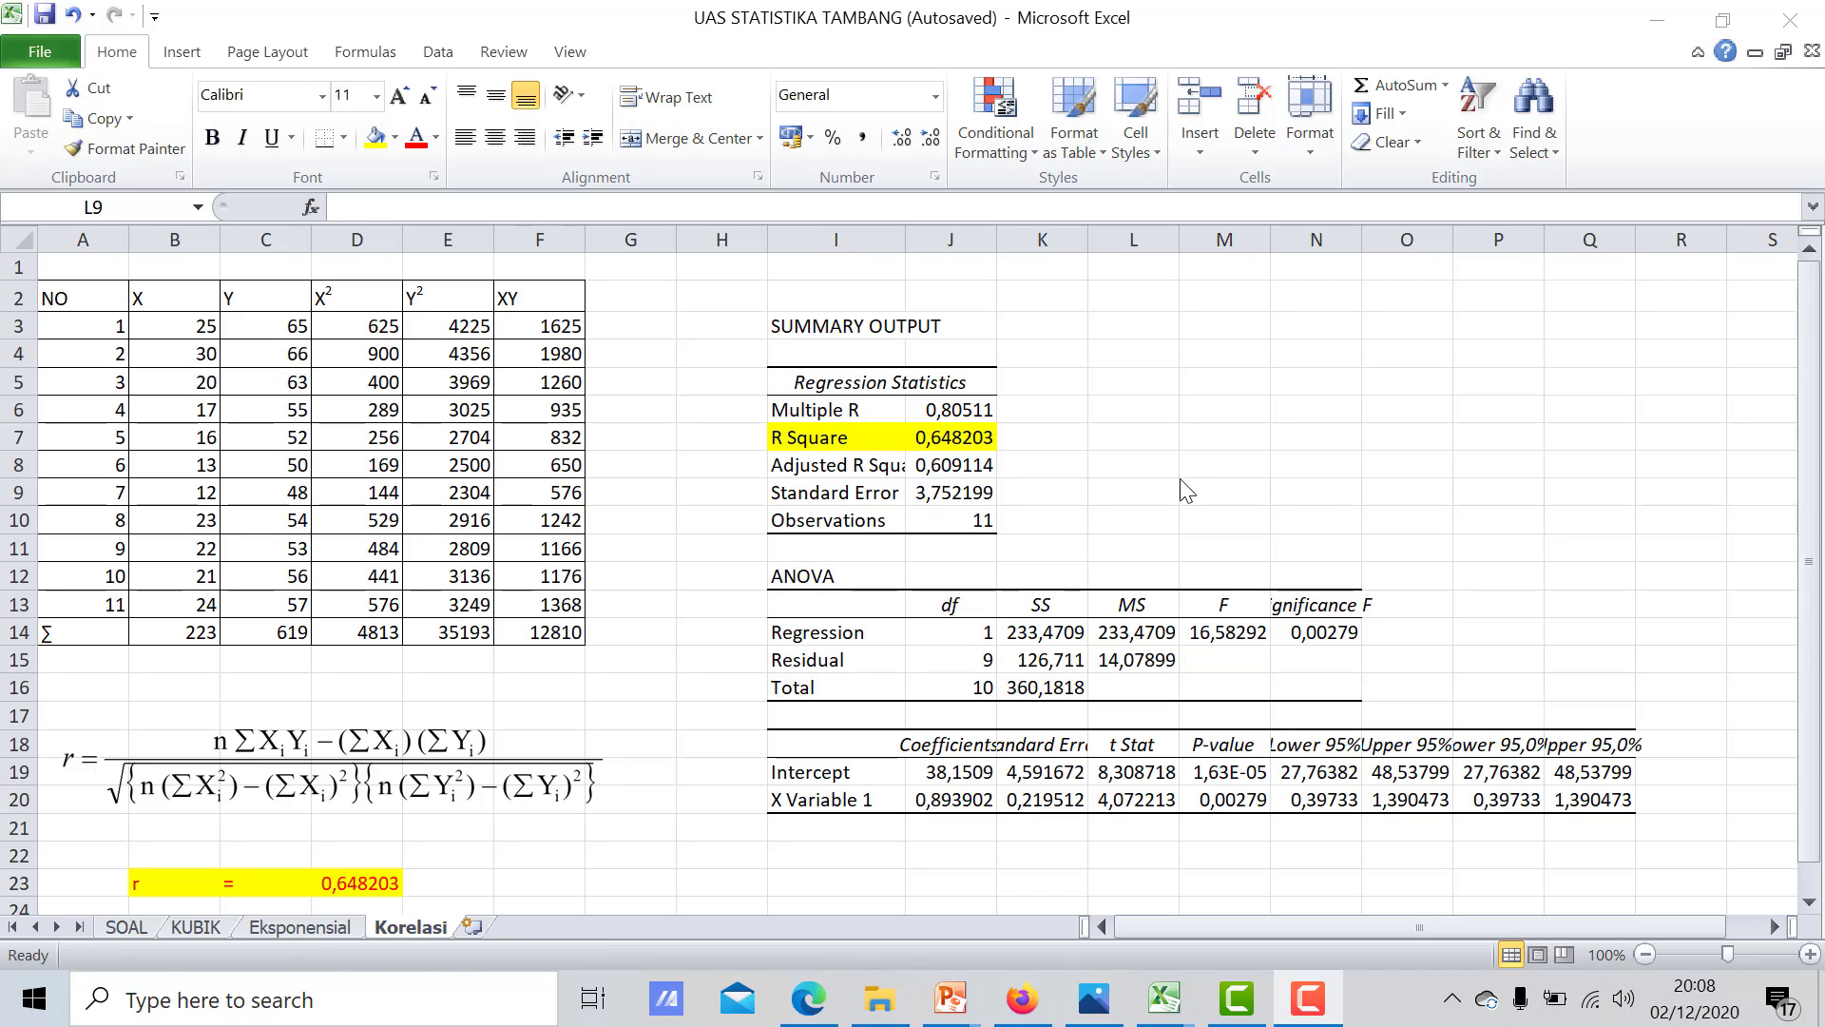
{"action": "left_click", "coordinate": [1316, 1015]}
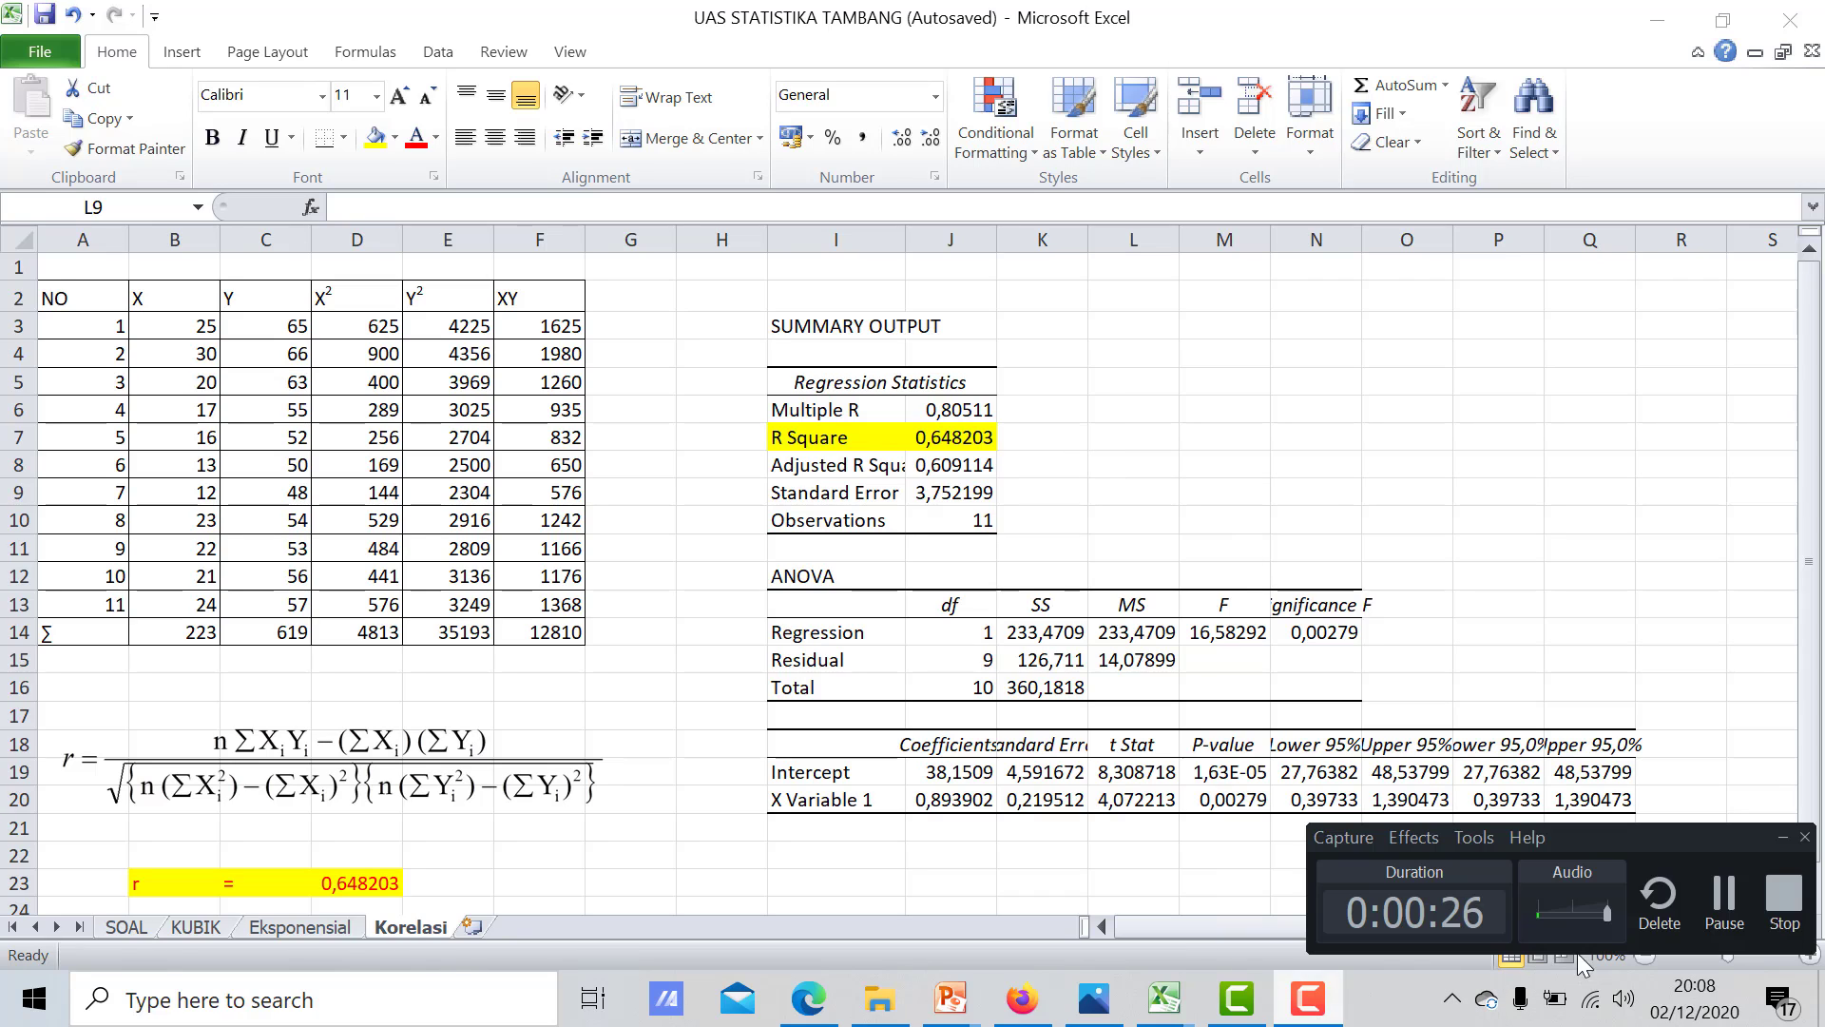
{"action": "left_click", "coordinate": [1784, 899]}
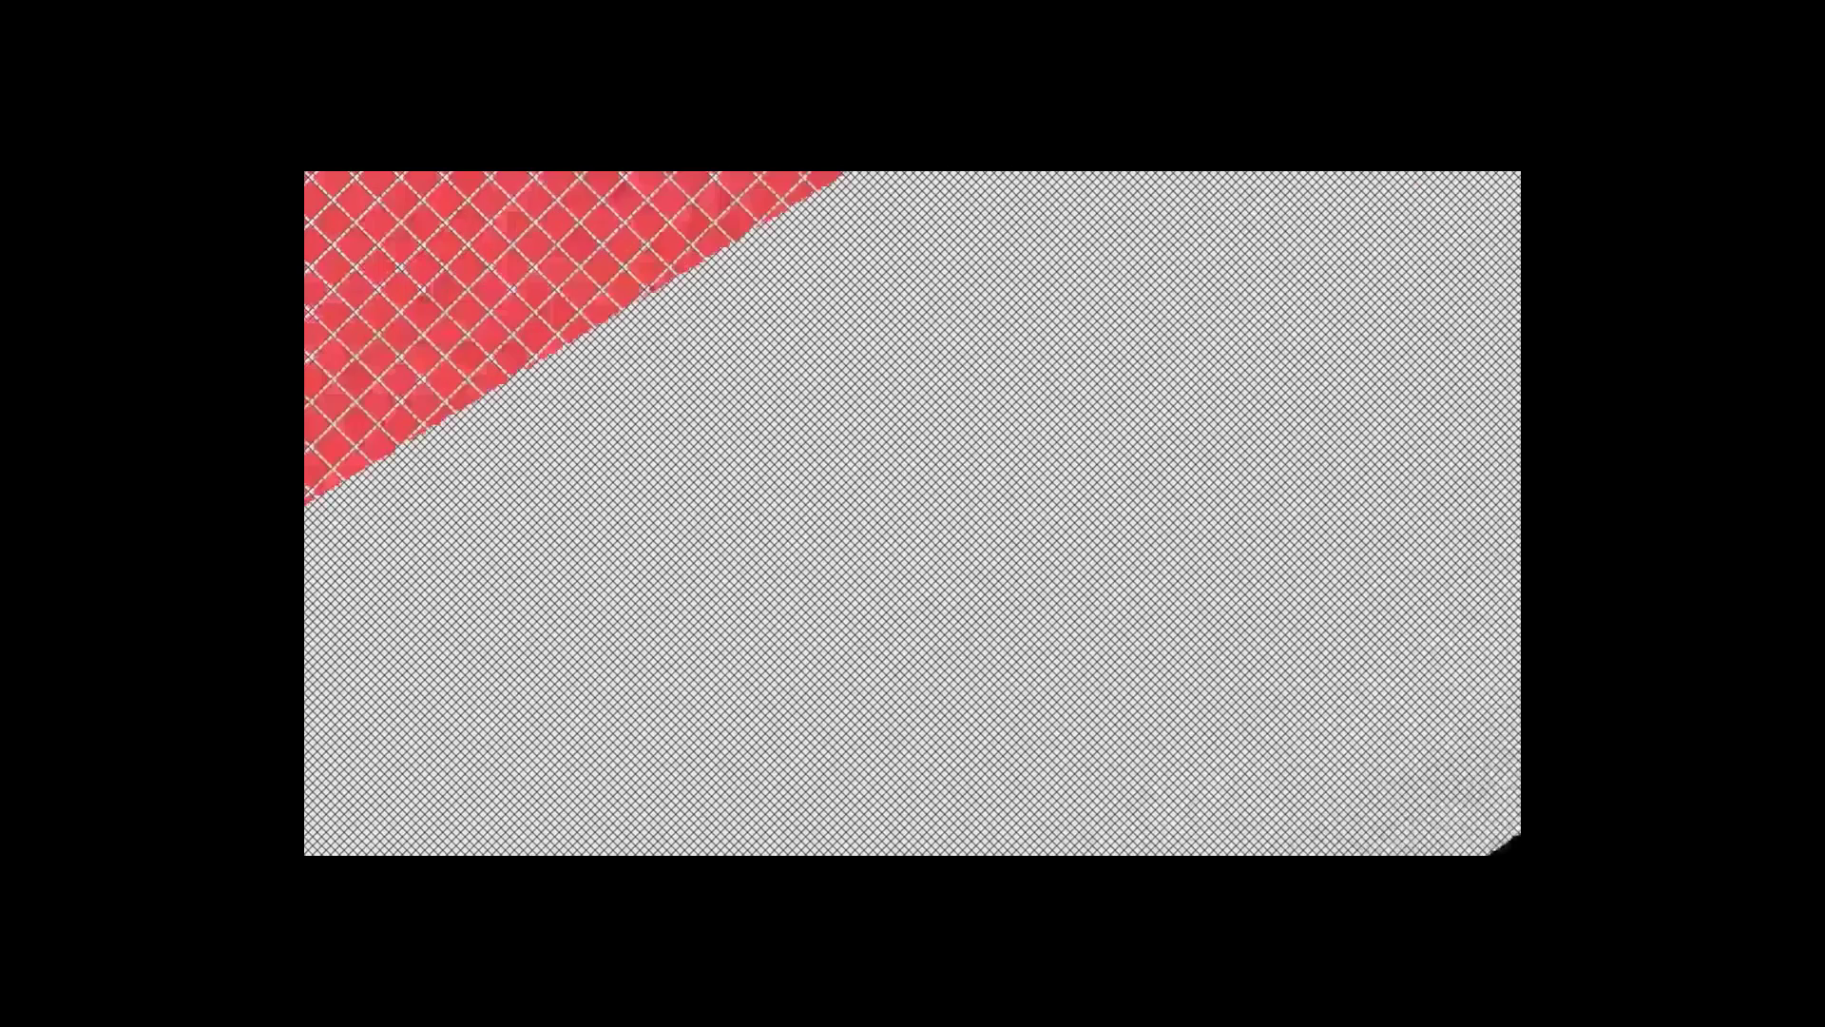